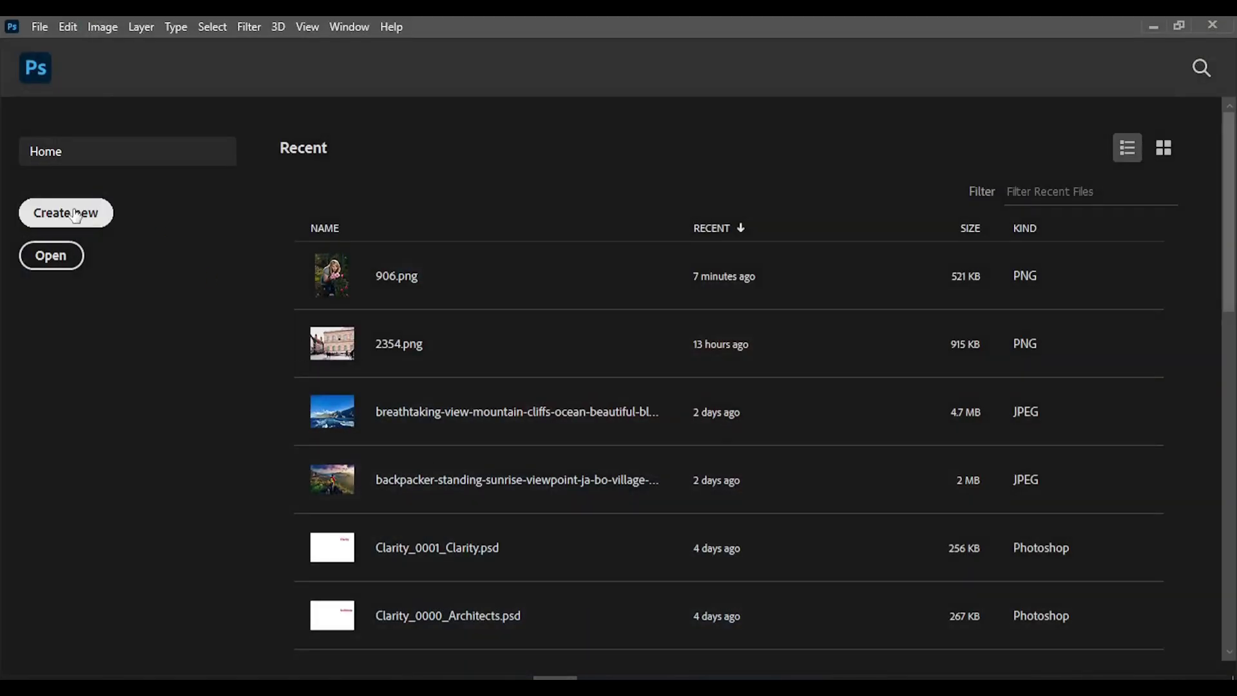
Step: Create a document from the Default Photoshop Size preset, 7 x 5 in at 300 ppi, and view its available colour modes
left_click(76, 214)
double_click(219, 210)
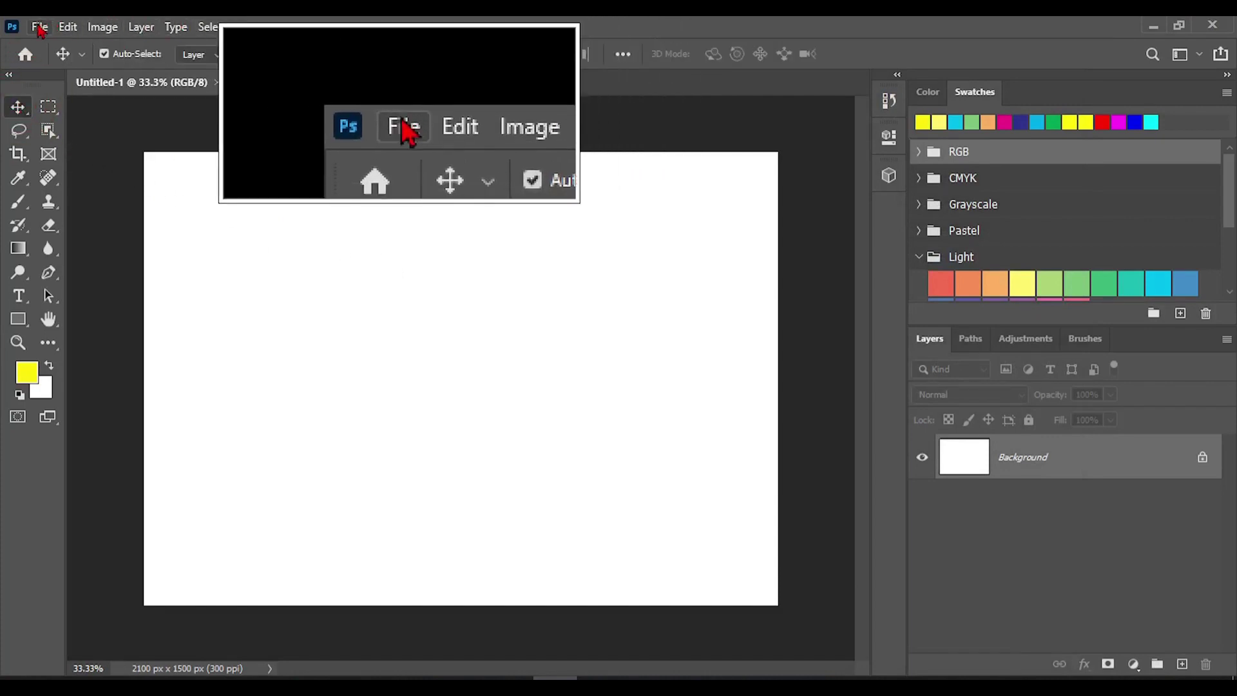
left_click(107, 32)
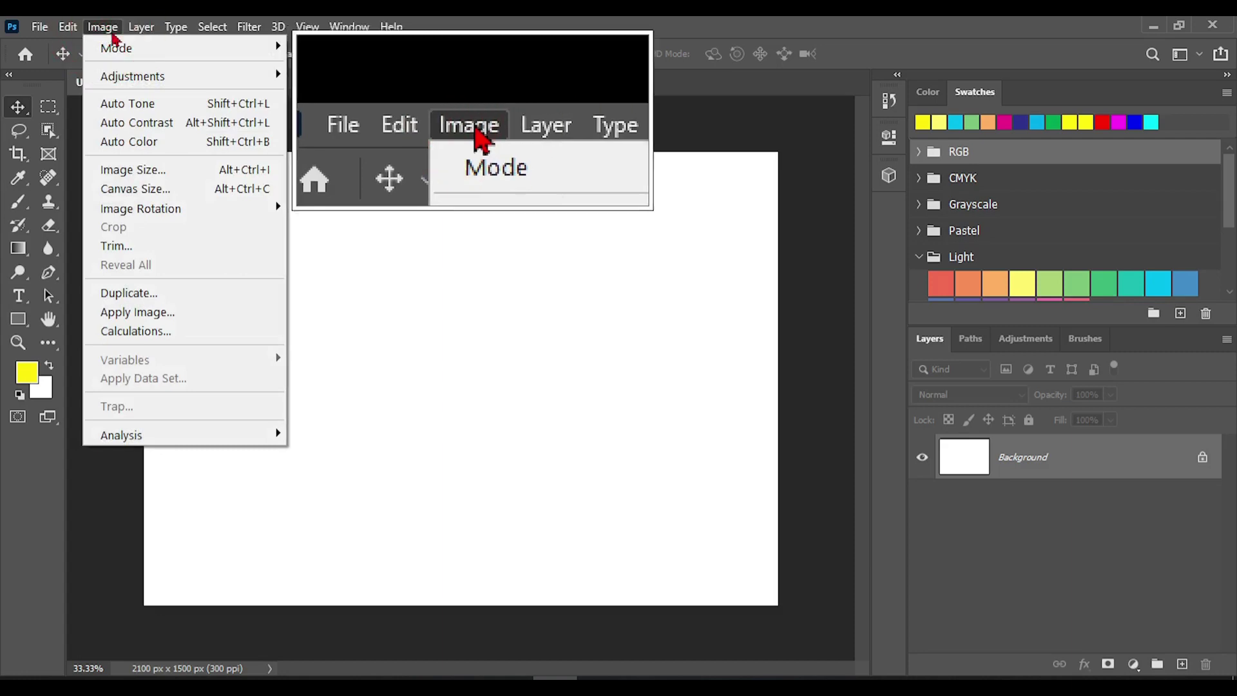
mouse_move(221, 53)
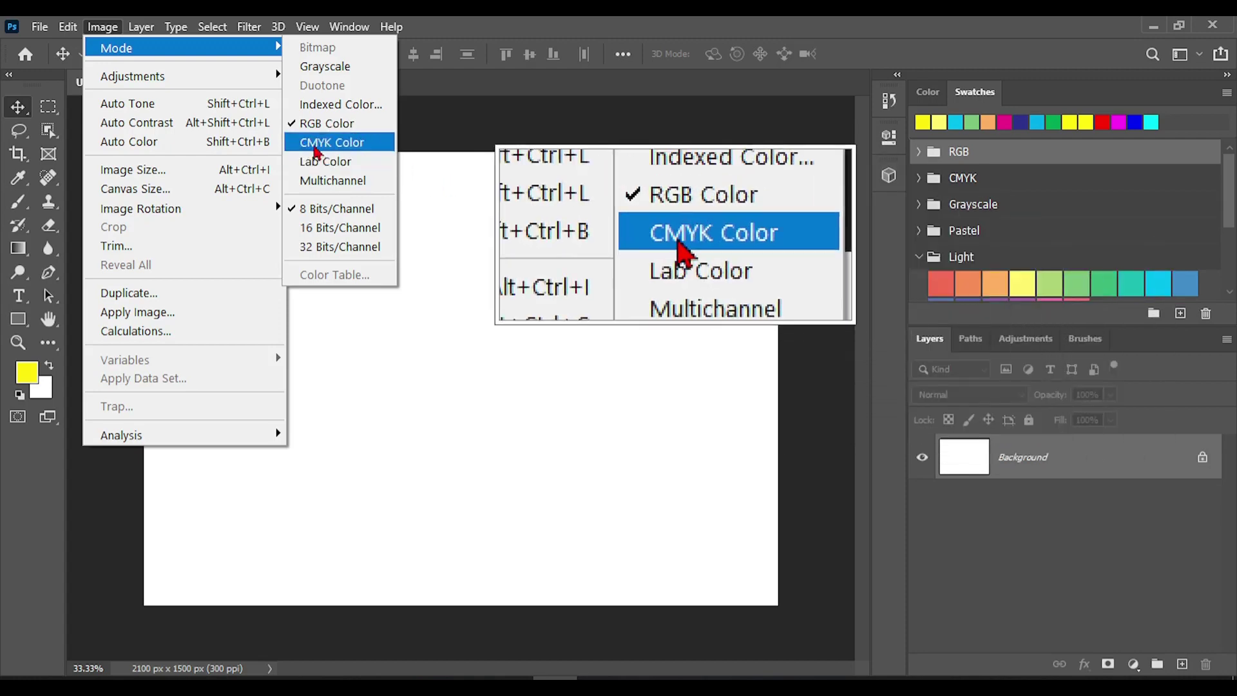
left_click(615, 220)
Step: Create a second 7 x 5 in, 300 ppi document with its colour mode set to CMYK Color
left_click(39, 27)
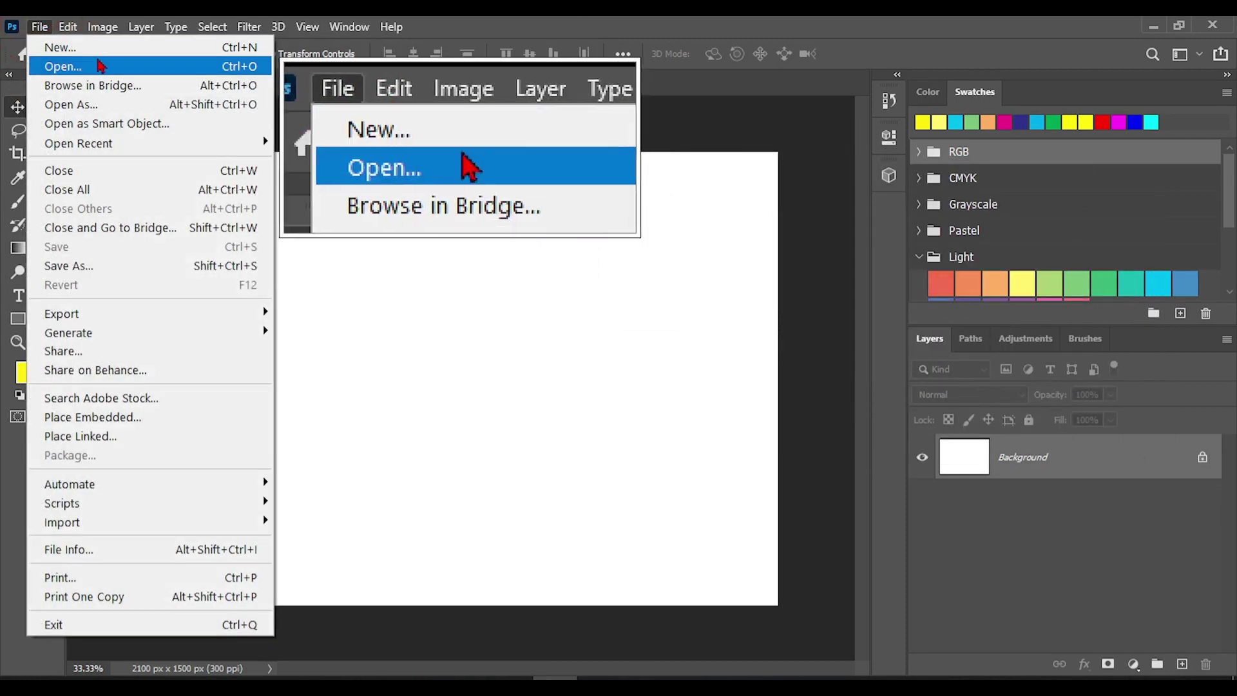
left_click(61, 48)
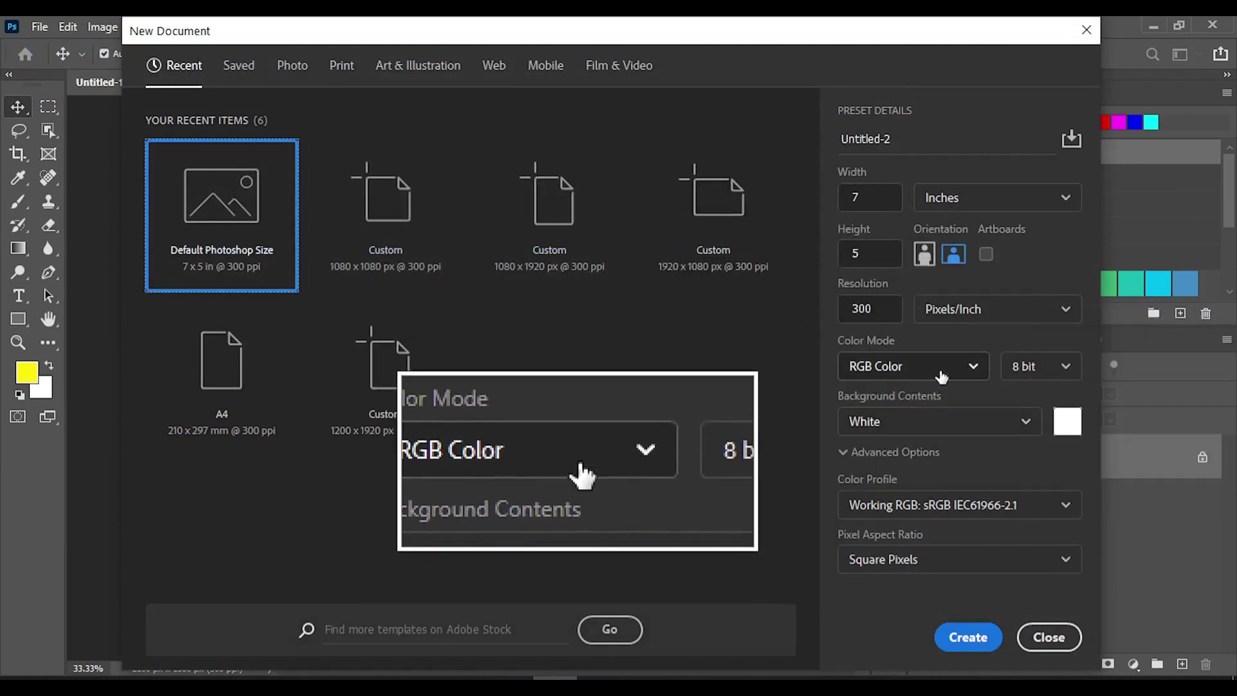
left_click(943, 379)
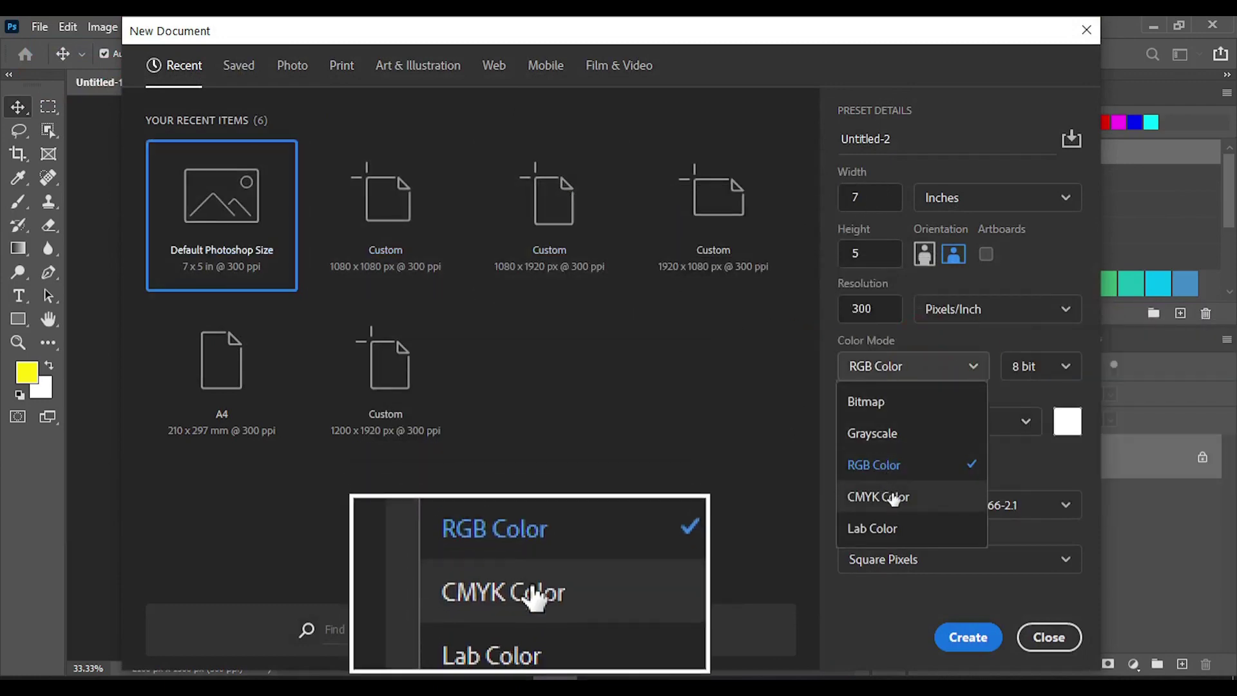
left_click(895, 497)
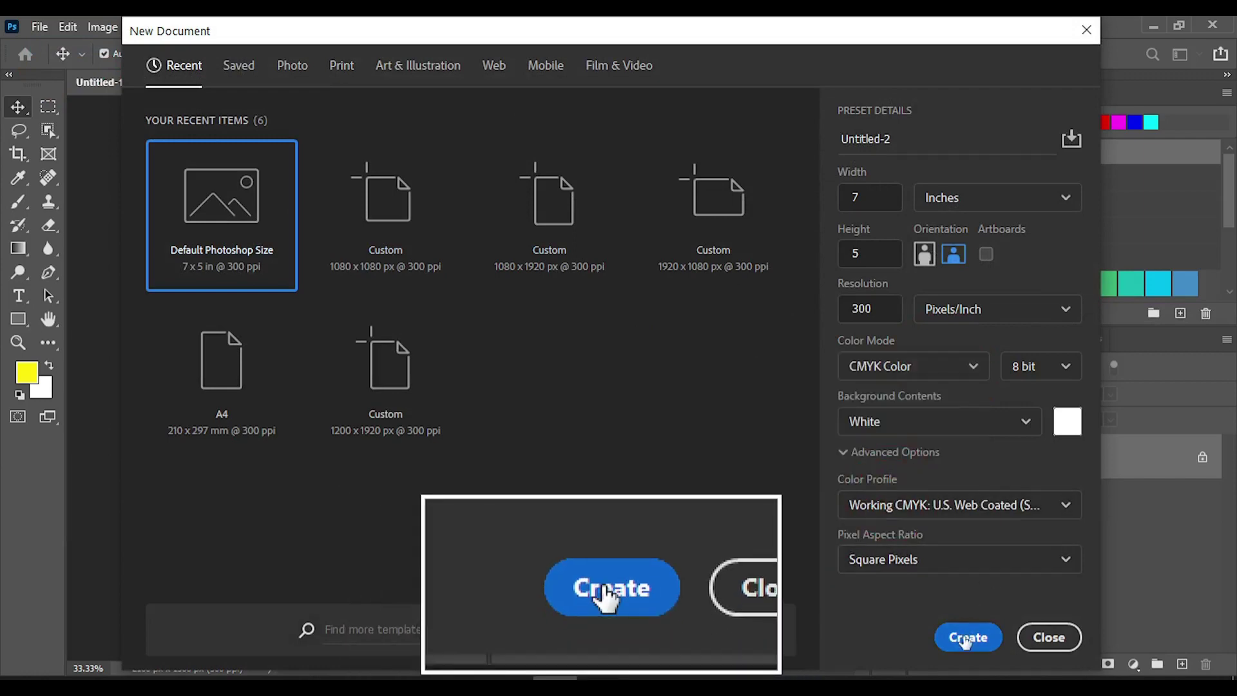
left_click(968, 637)
Step: Examine the CMYK document's colour mode and the image adjustments it offers, and close that document
left_click(102, 27)
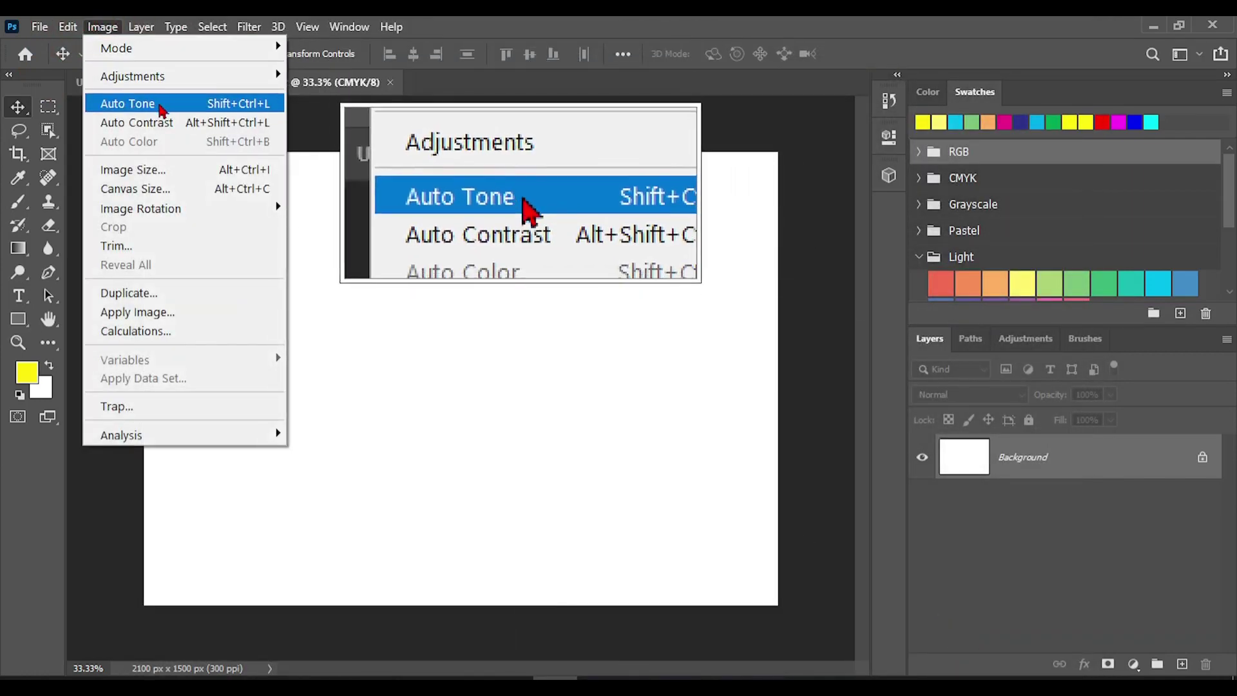
left_click(152, 48)
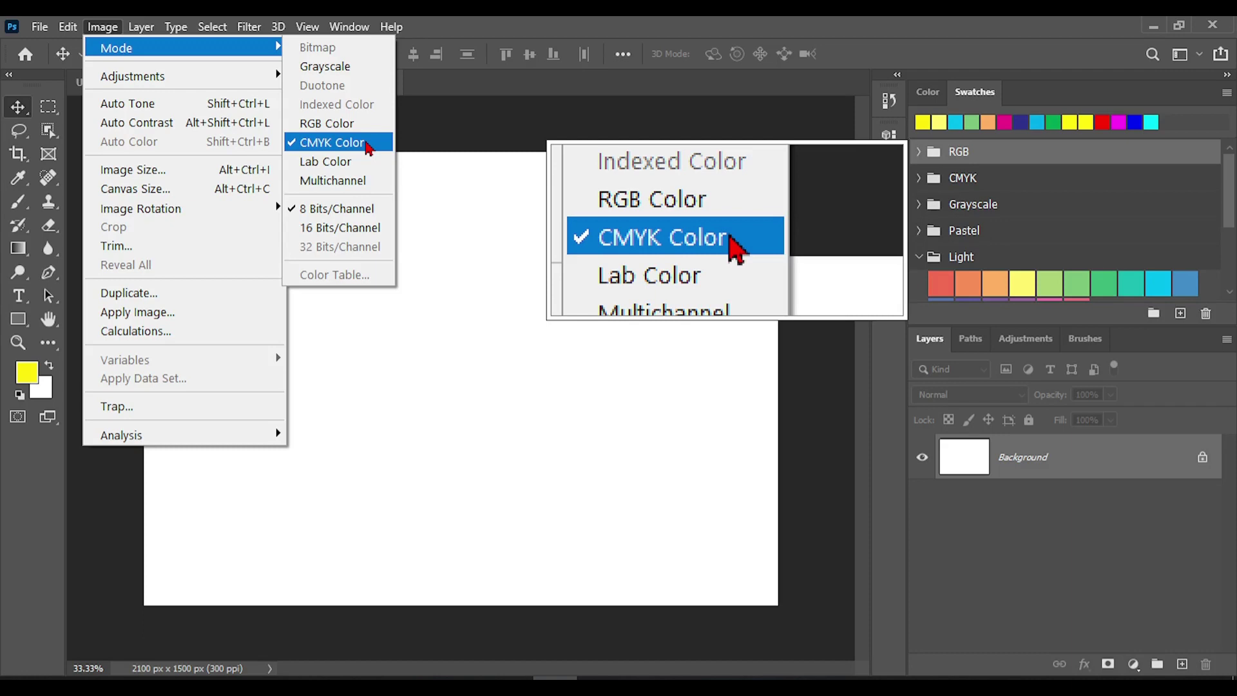
mouse_move(178, 82)
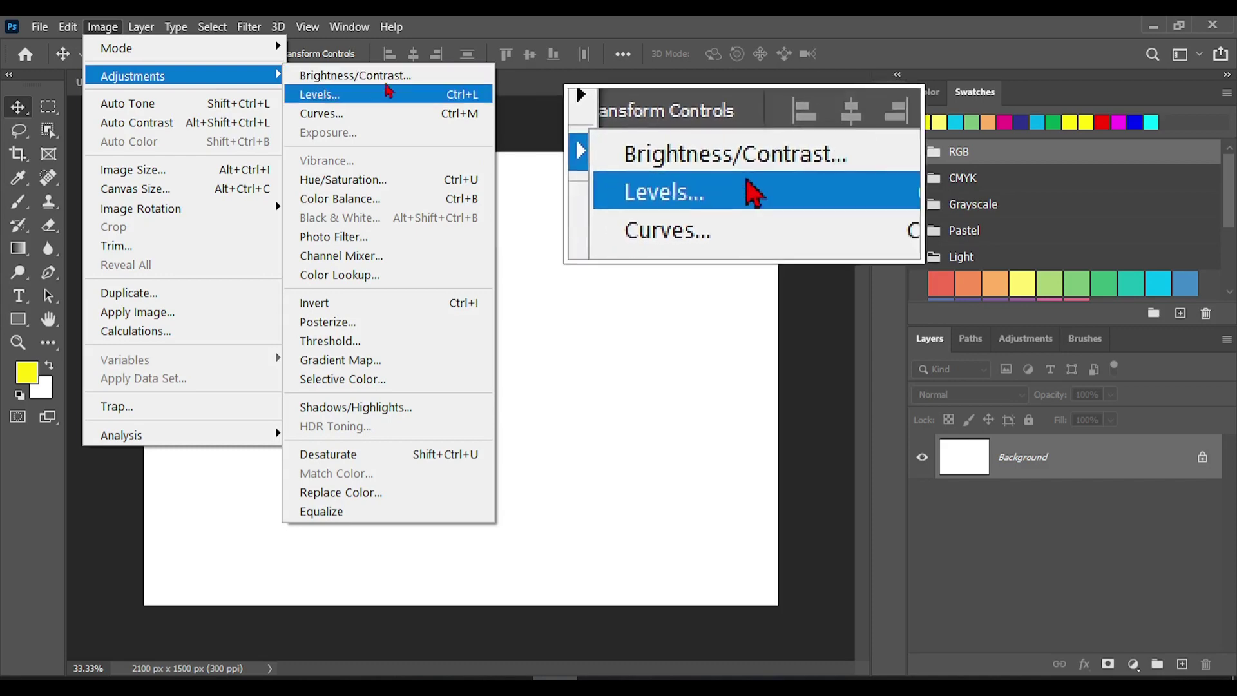
left_click(543, 201)
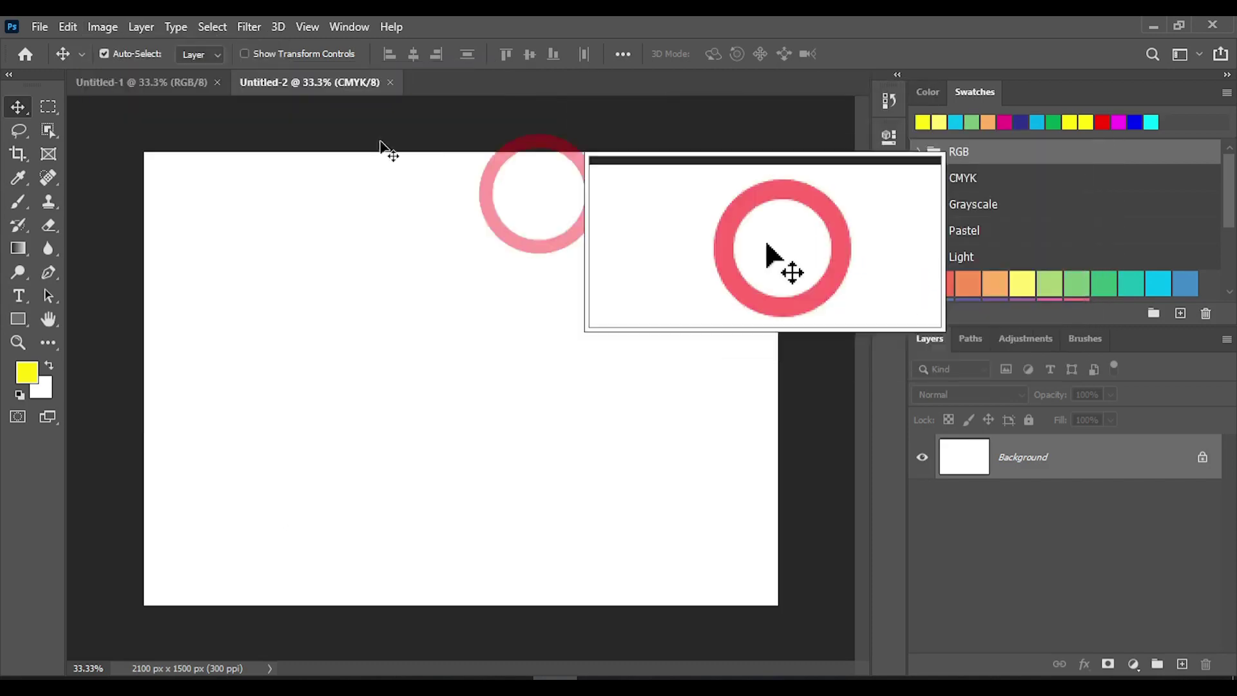
left_click(390, 82)
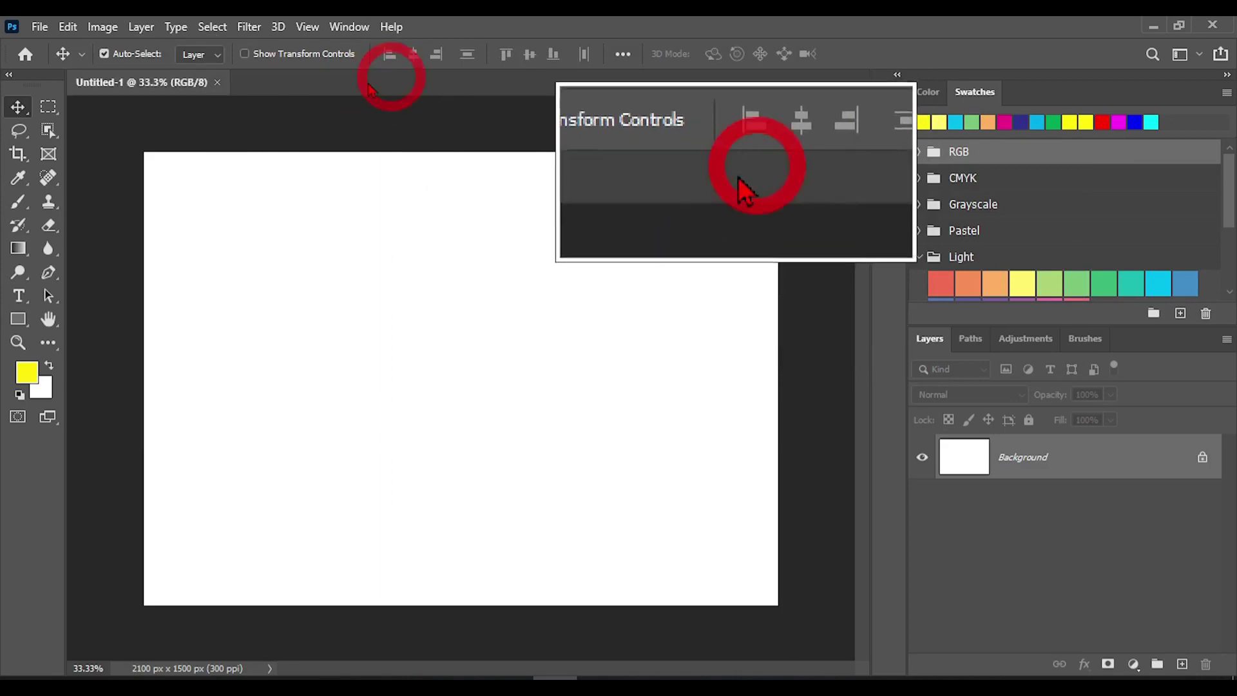
Step: Open the portrait photo of the man in a black jacket and green hoodie from the Sample folder
left_click(40, 26)
left_click(76, 67)
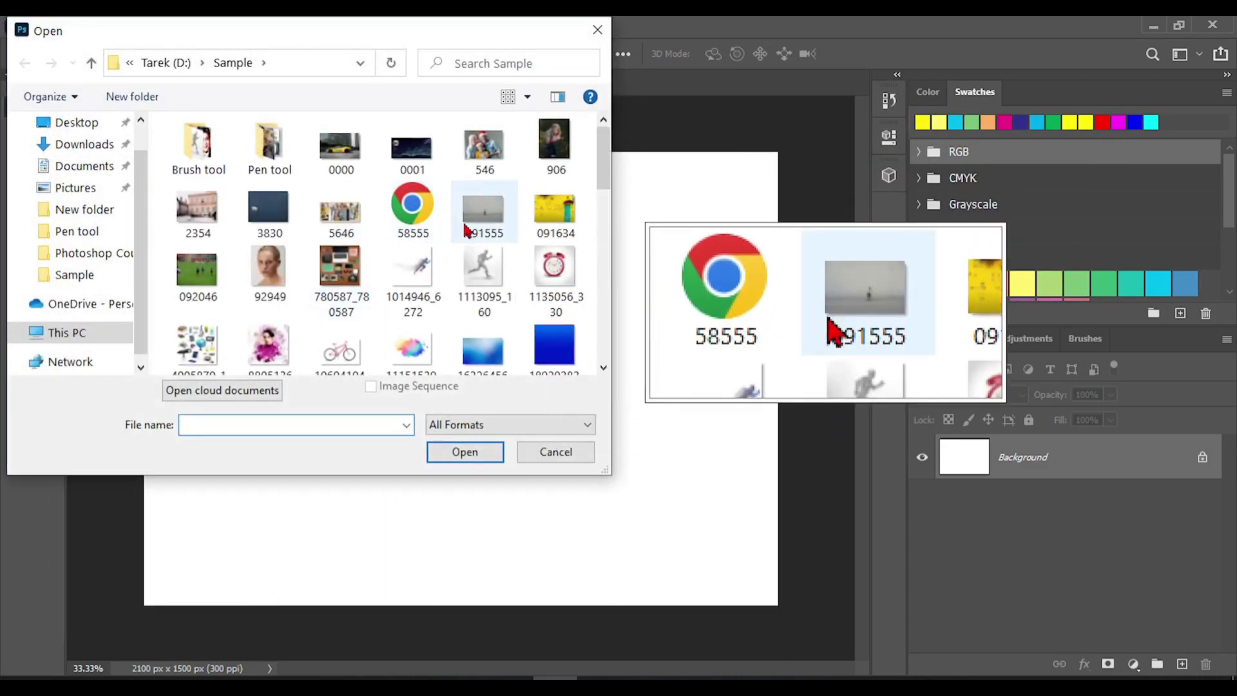
scroll(477, 213, "down", 8)
scroll(466, 225, "up", 3)
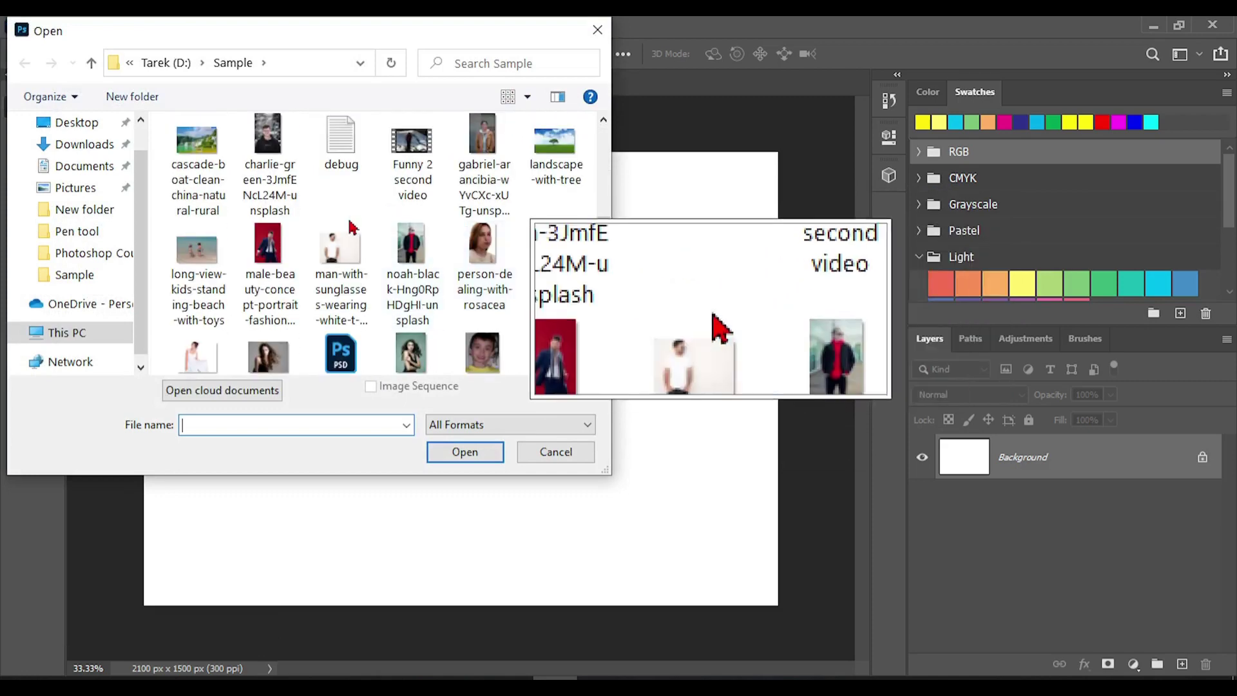
scroll(387, 244, "down", 2)
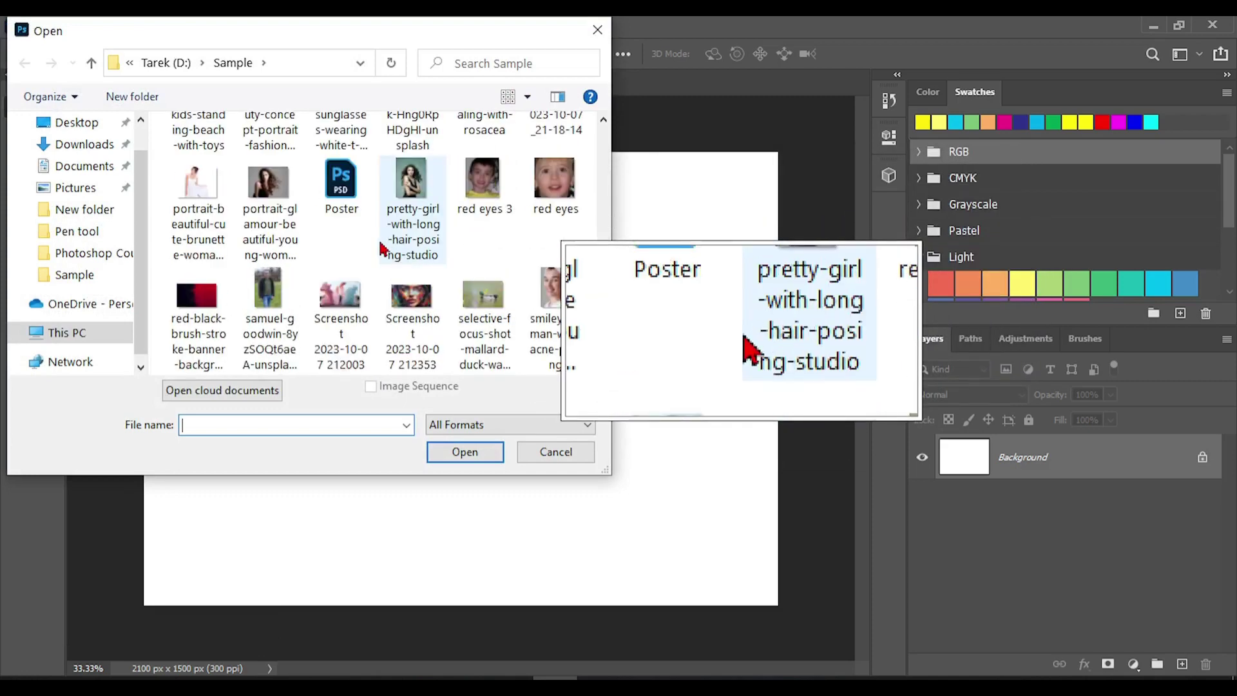
scroll(382, 253, "down", 2)
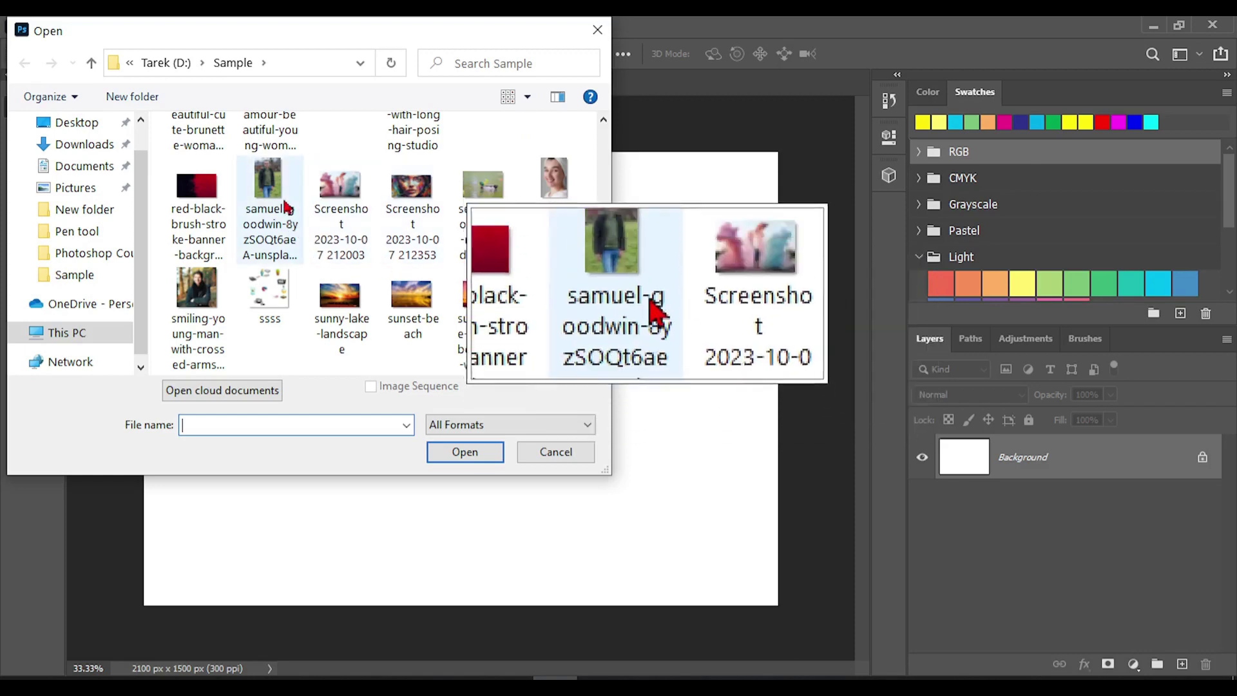
double_click(268, 183)
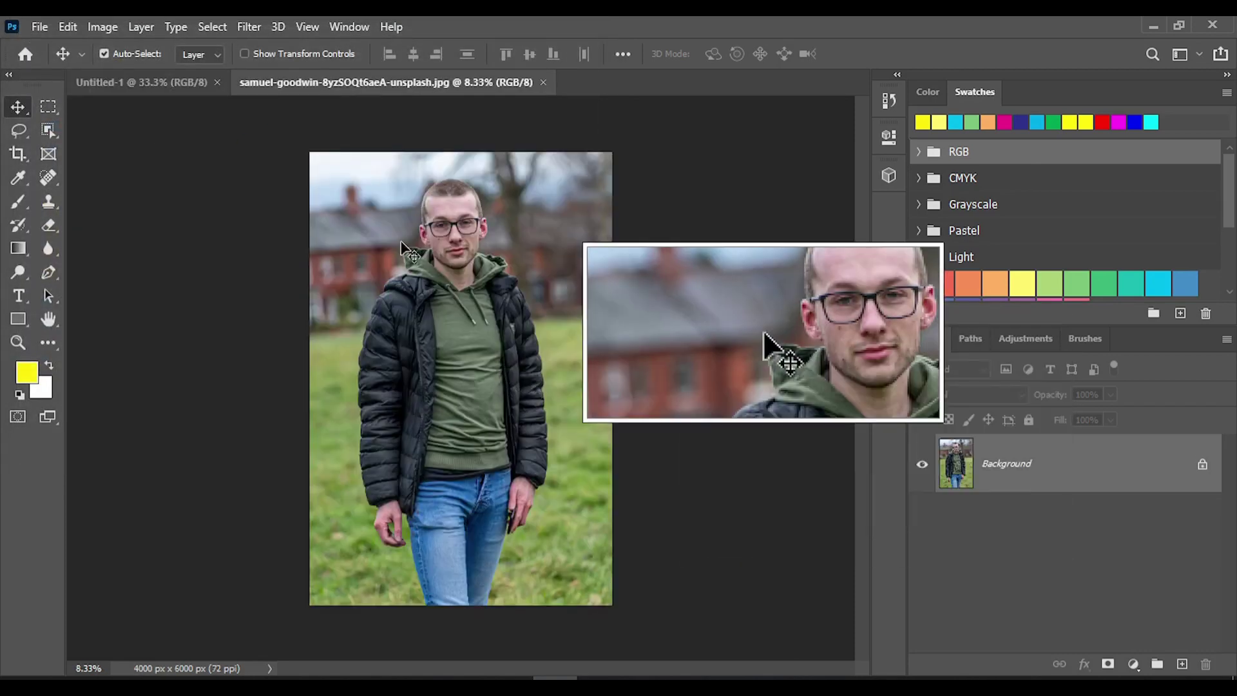
Step: Try a Brightness/Contrast adjustment on the photo with brightness 28 and contrast 53
left_click(102, 28)
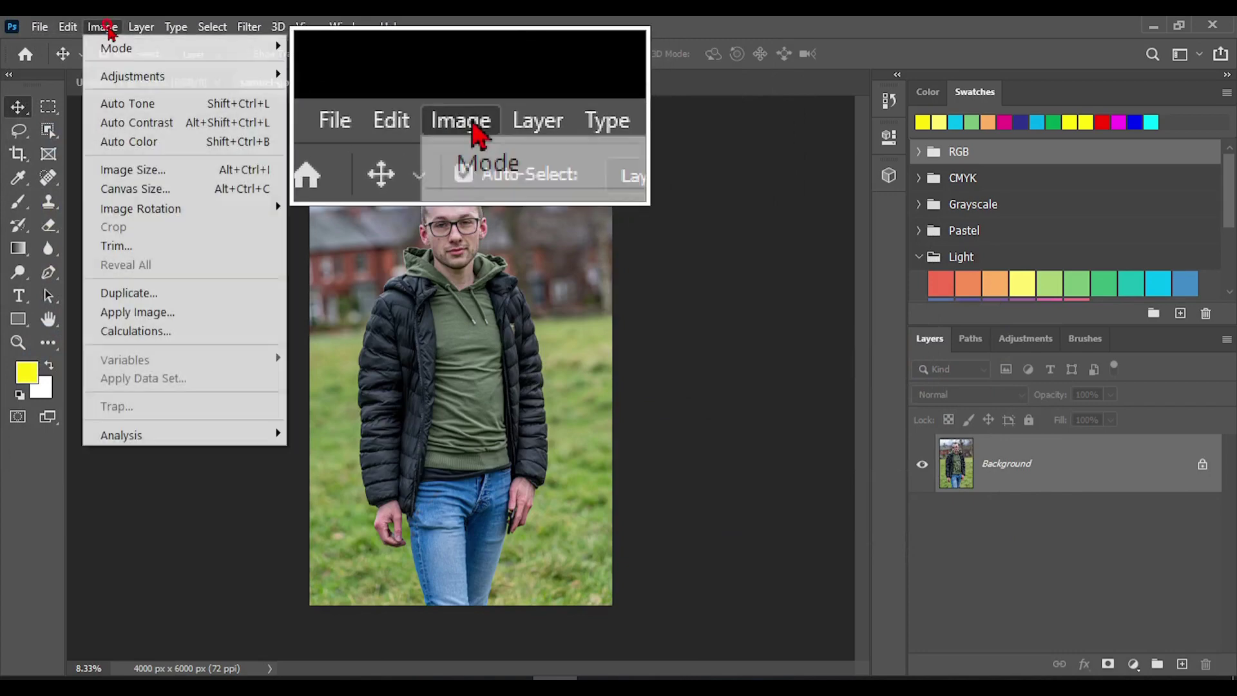
mouse_move(142, 28)
mouse_move(103, 29)
mouse_move(113, 76)
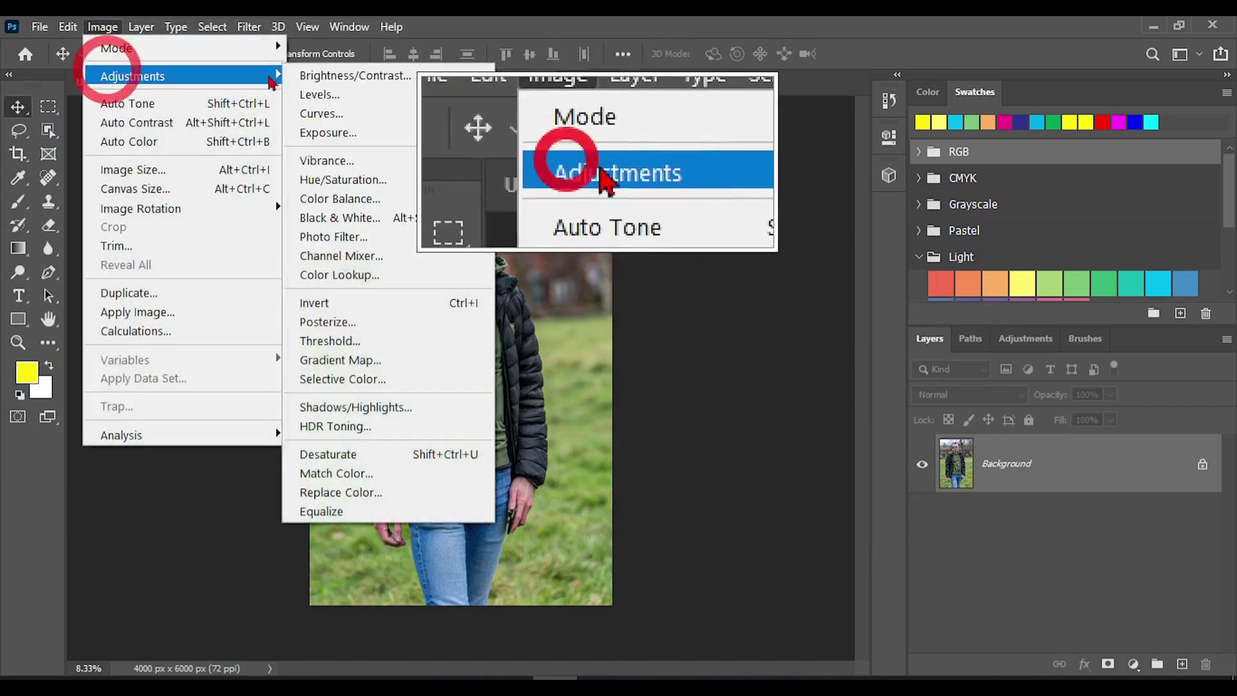
left_click(356, 76)
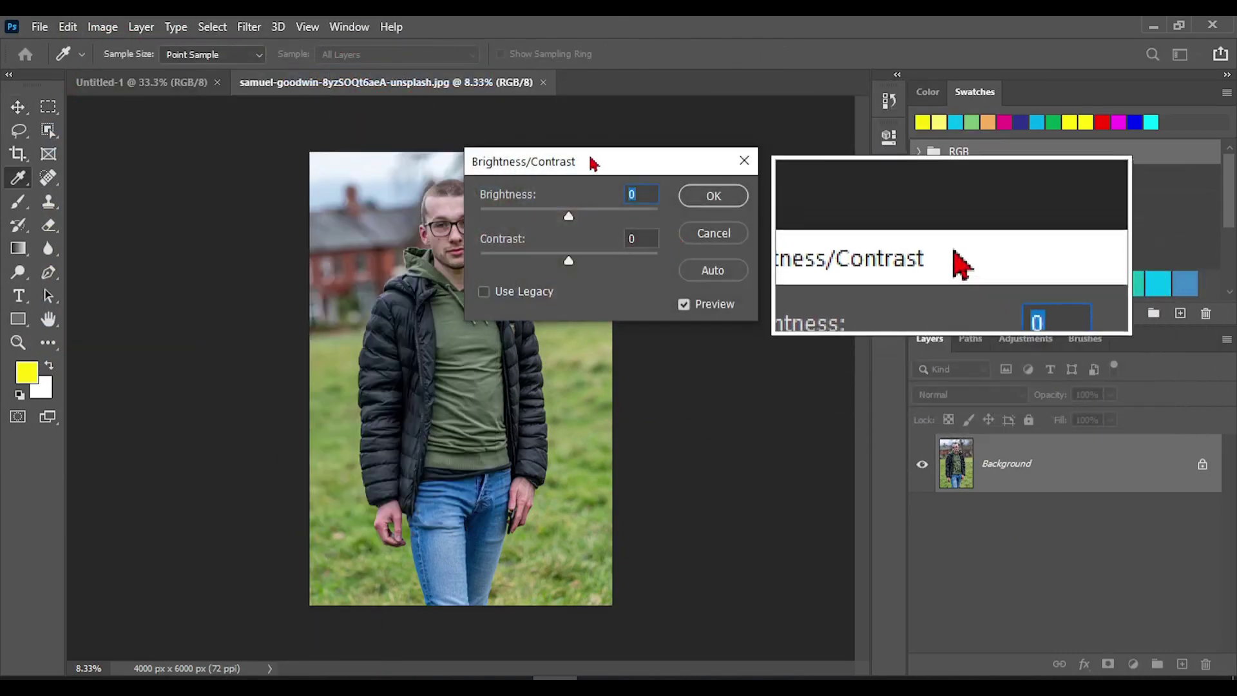
left_click_drag(739, 224, 751, 223)
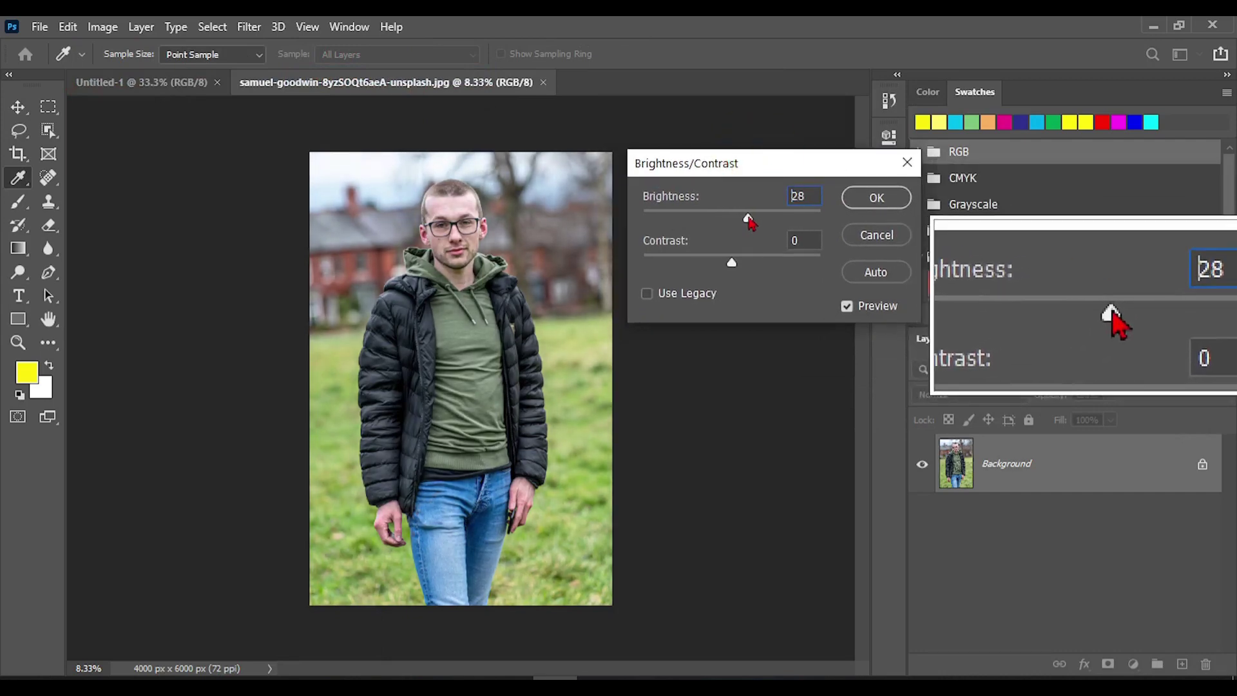
left_click(729, 267)
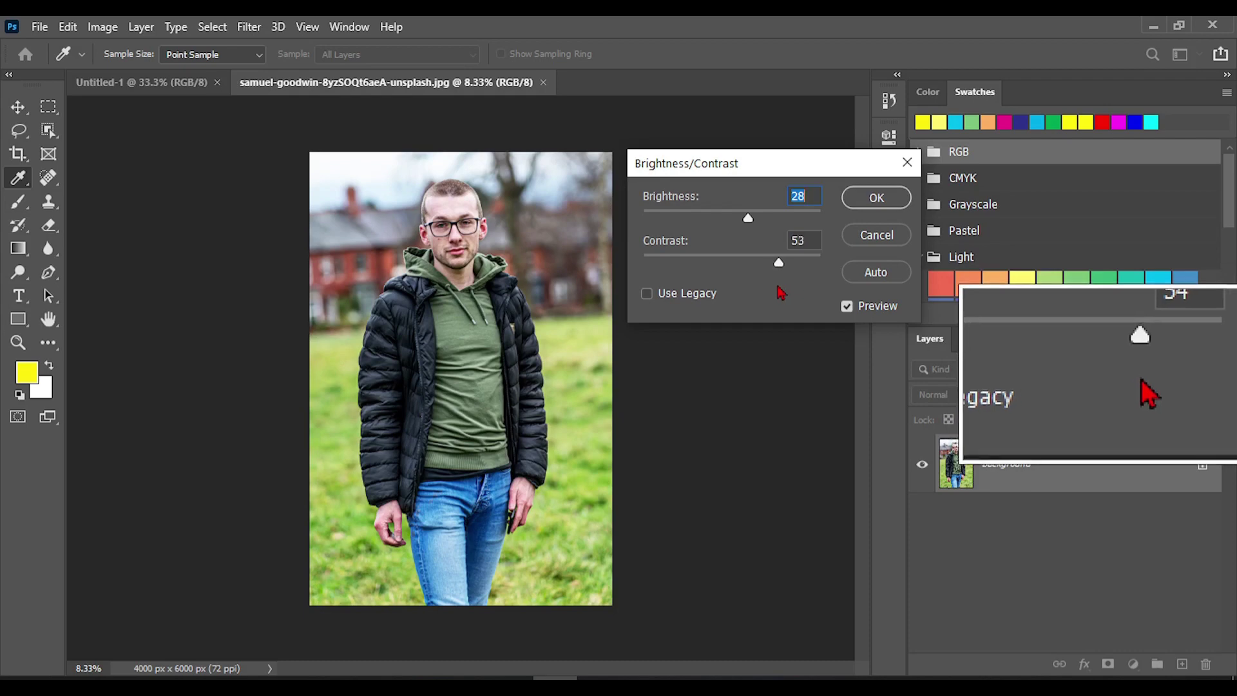
key("Tab")
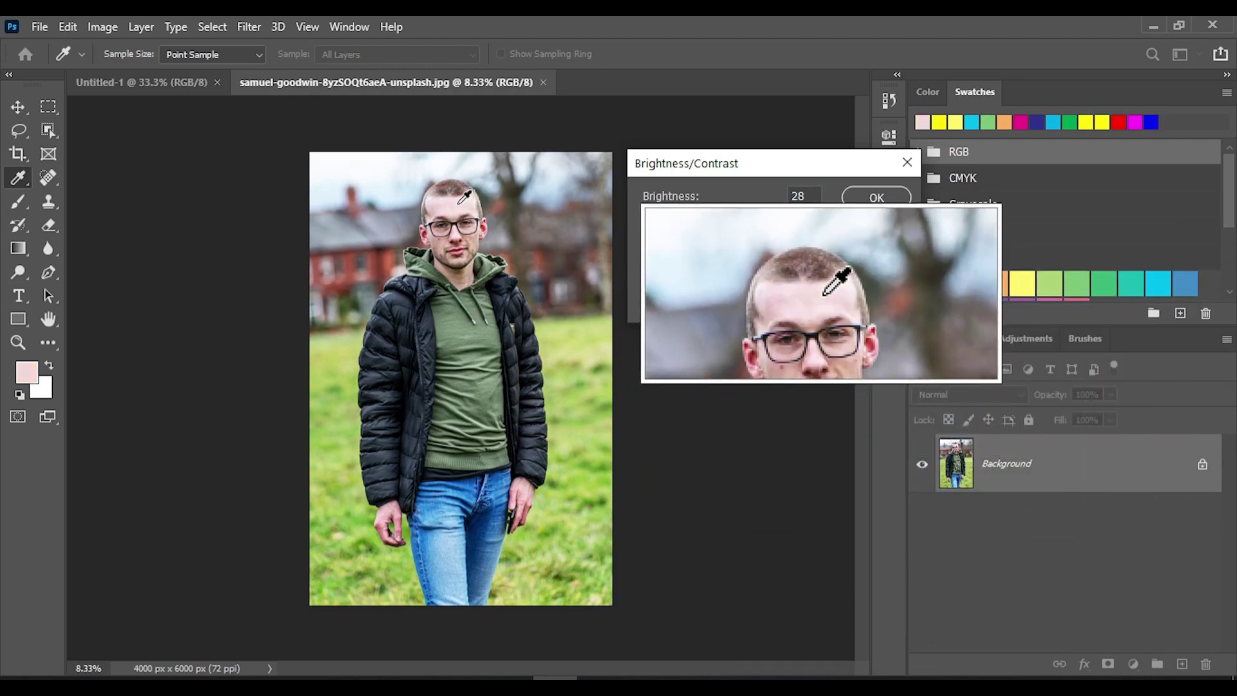
Step: Try brightness 37 and contrast 49 on the photo, and close the adjustment without applying it
left_click(444, 199)
mouse_move(743, 223)
left_mouse_down()
mouse_move(779, 220)
mouse_move(753, 217)
left_mouse_up()
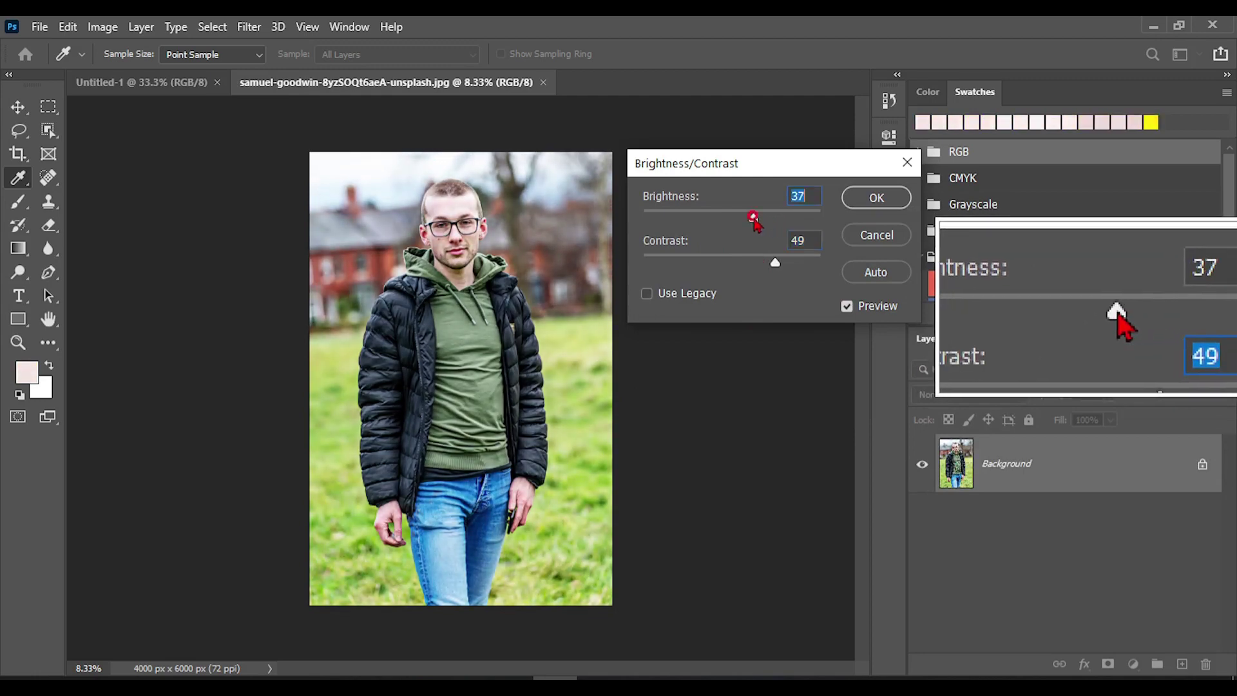
left_click(906, 166)
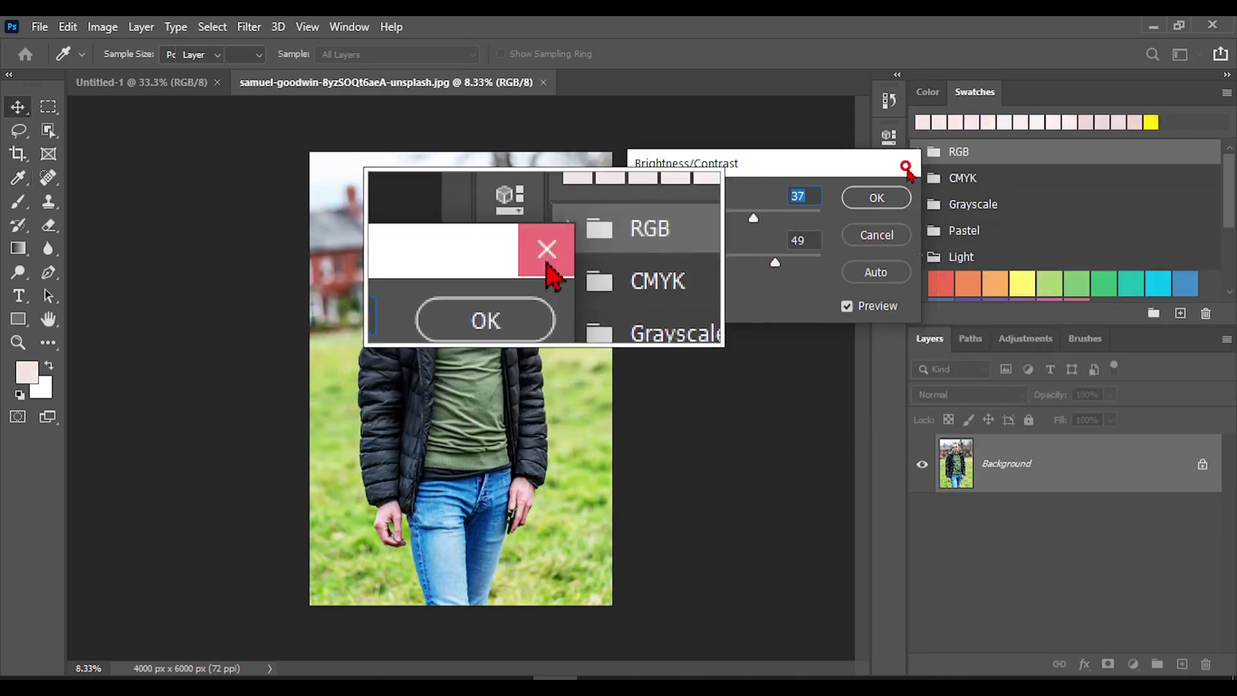
Step: Return the photo to its original opening snapshot in the history
left_click(106, 27)
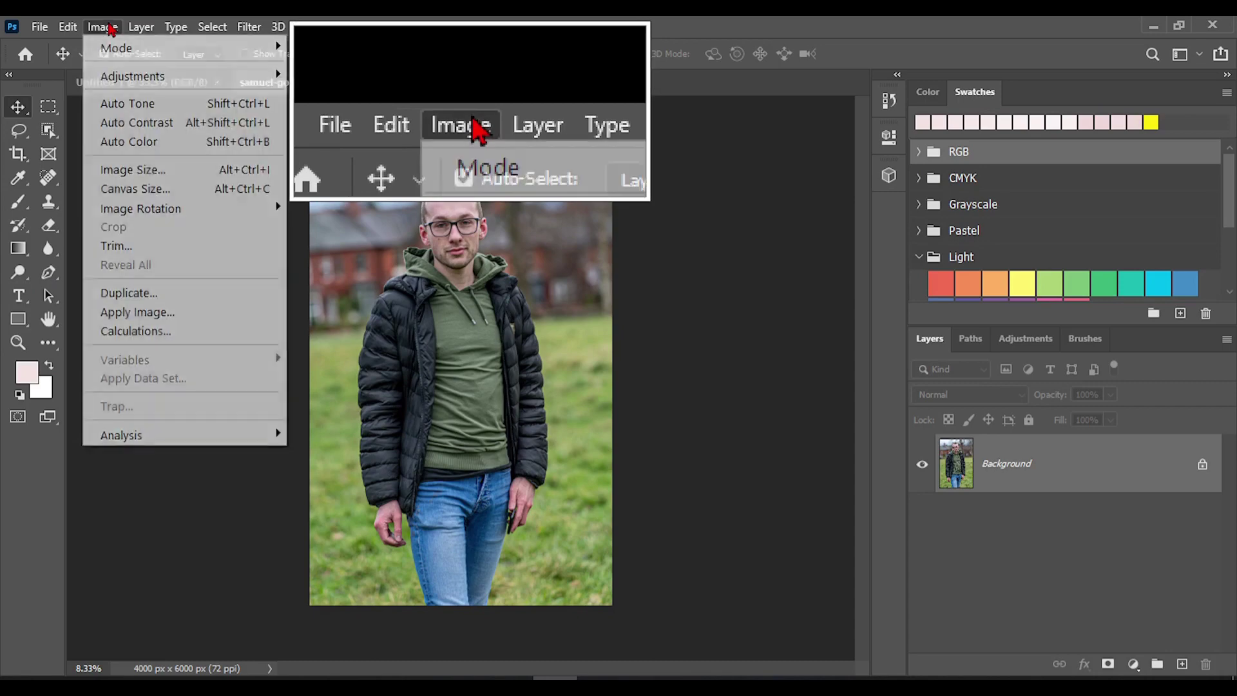
left_click(107, 27)
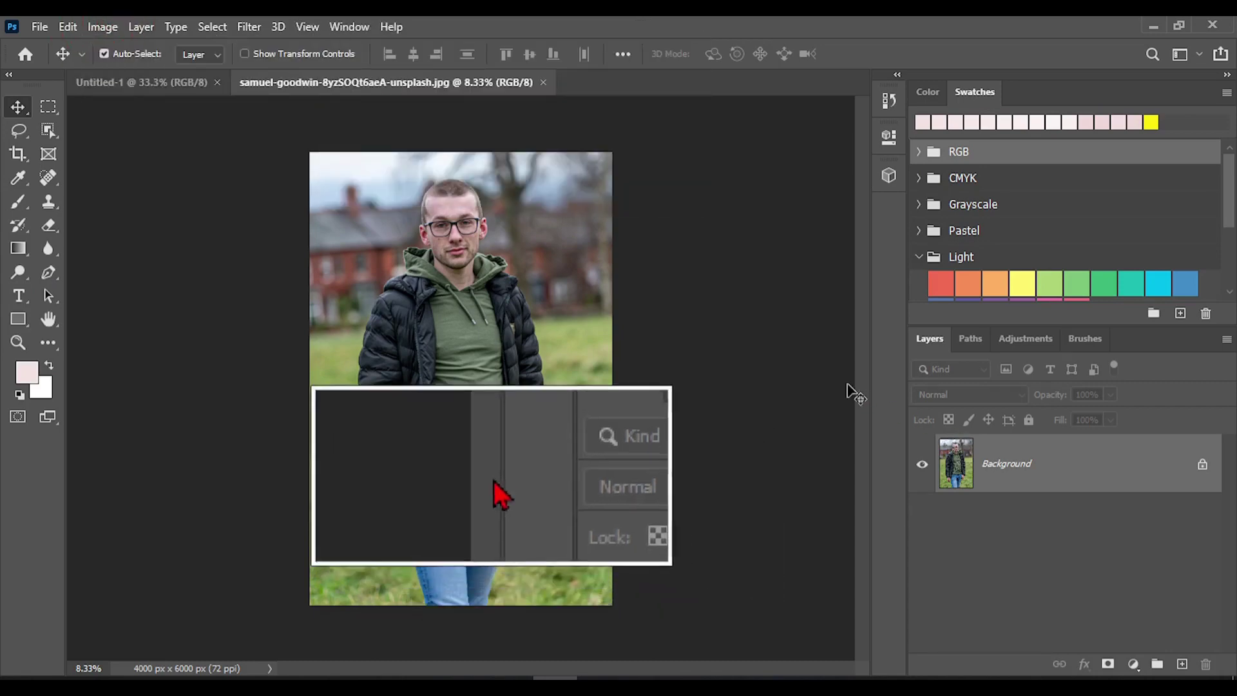
left_click(889, 100)
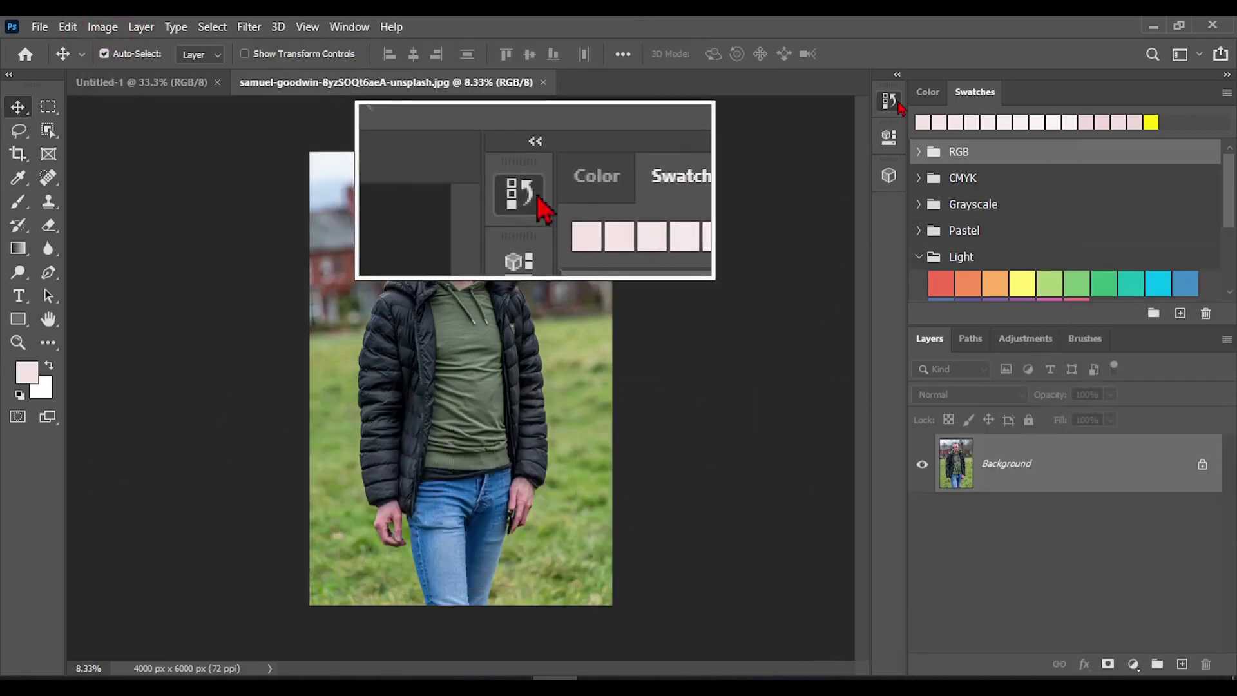
left_click(762, 129)
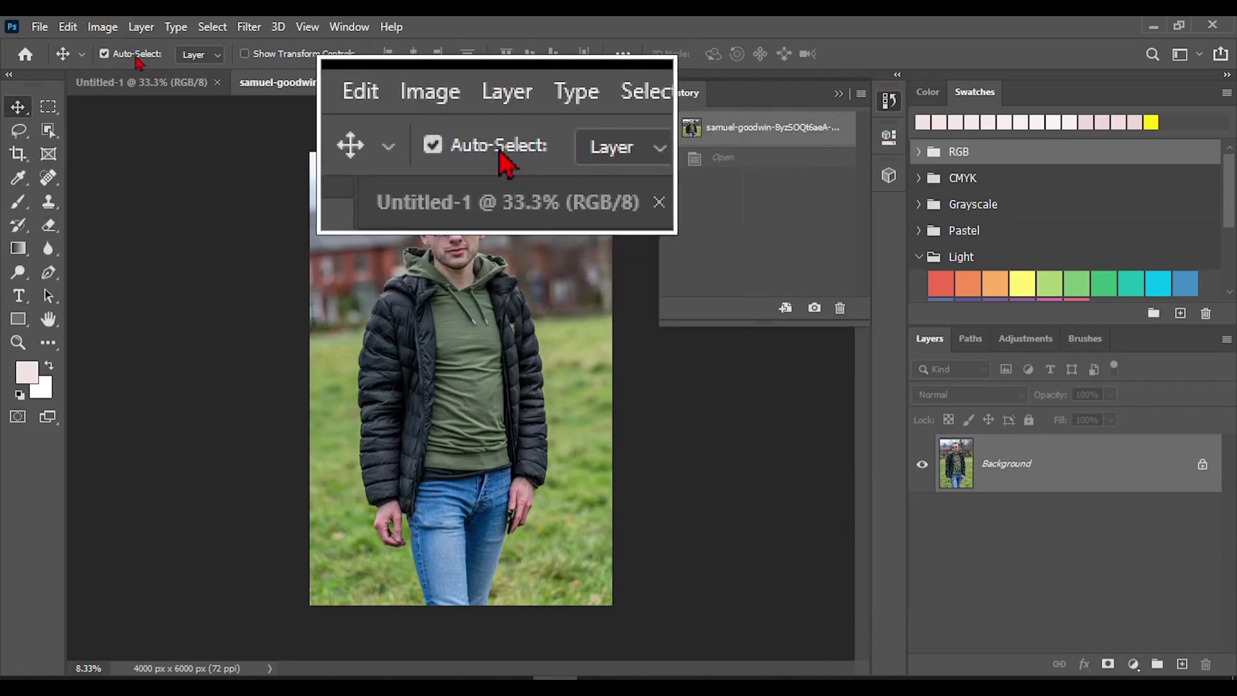
Step: Brighten the photo's midtones with Curves by raising the RGB curve at input 110 to output 134
left_click(103, 28)
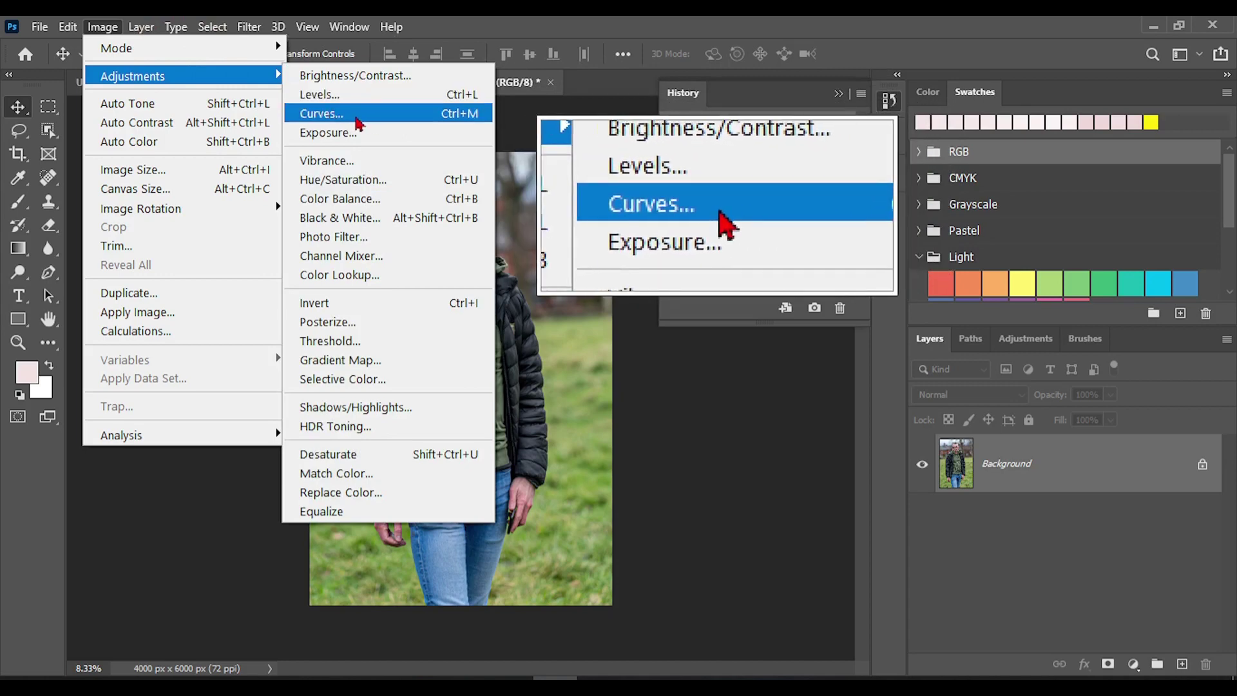
left_click(361, 122)
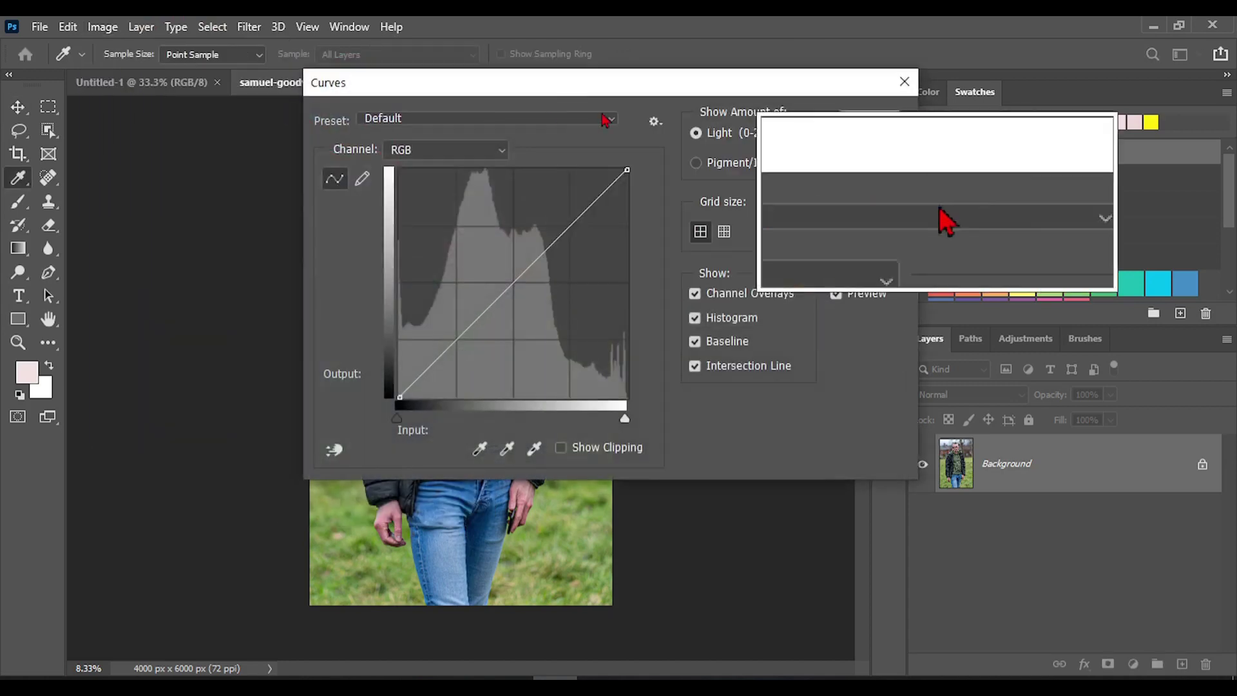
left_click_drag(567, 87, 905, 110)
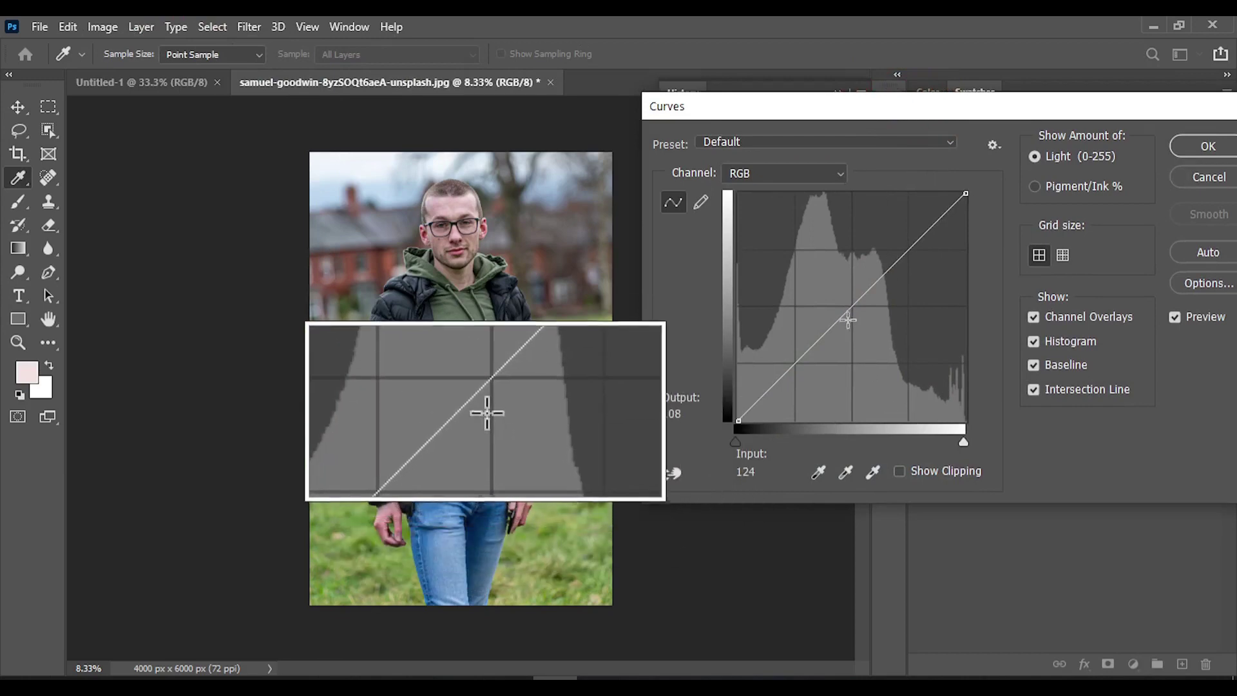
mouse_move(832, 302)
left_mouse_down()
mouse_move(821, 292)
mouse_move(839, 297)
left_mouse_up()
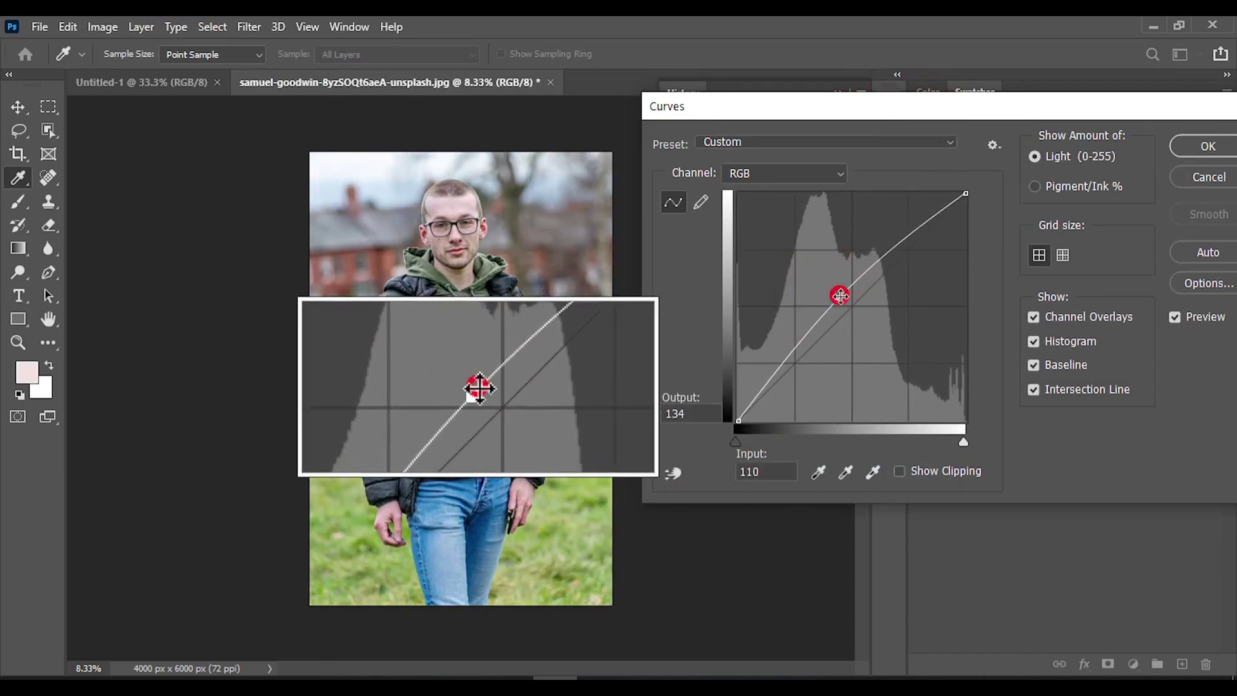
Step: Try raising the Green channel curve at input 116 to output 150, and cancel the Curves adjustment
left_click(791, 174)
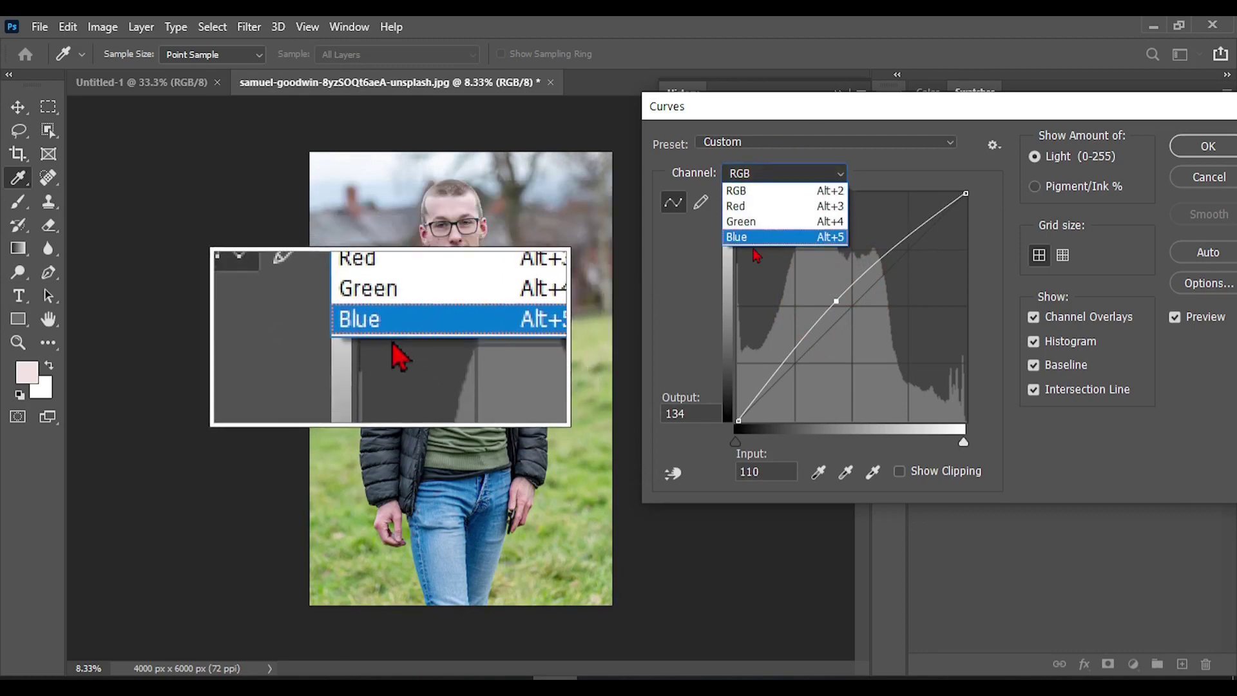
left_click(758, 220)
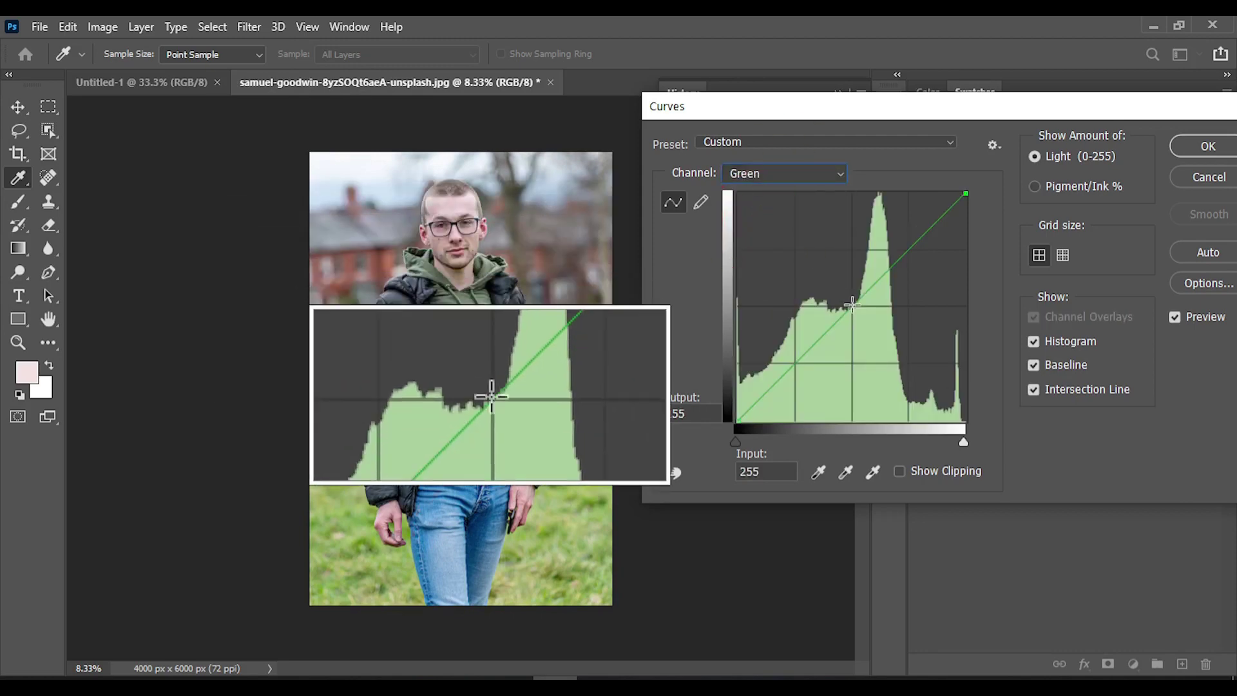
mouse_move(851, 303)
left_mouse_down()
mouse_move(823, 265)
mouse_move(843, 284)
left_mouse_up()
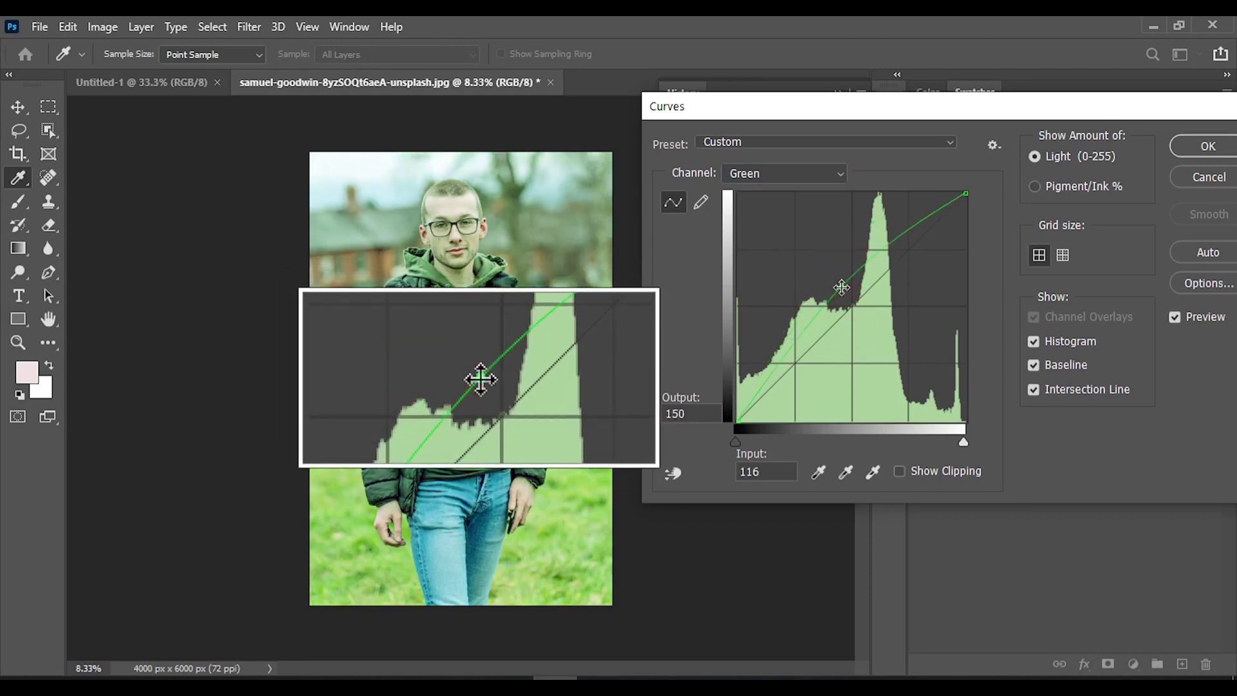
left_click(1202, 179)
Step: Start a Hue/Saturation adjustment on the photo, target the Reds range, and try a lightness of +37
left_click(101, 29)
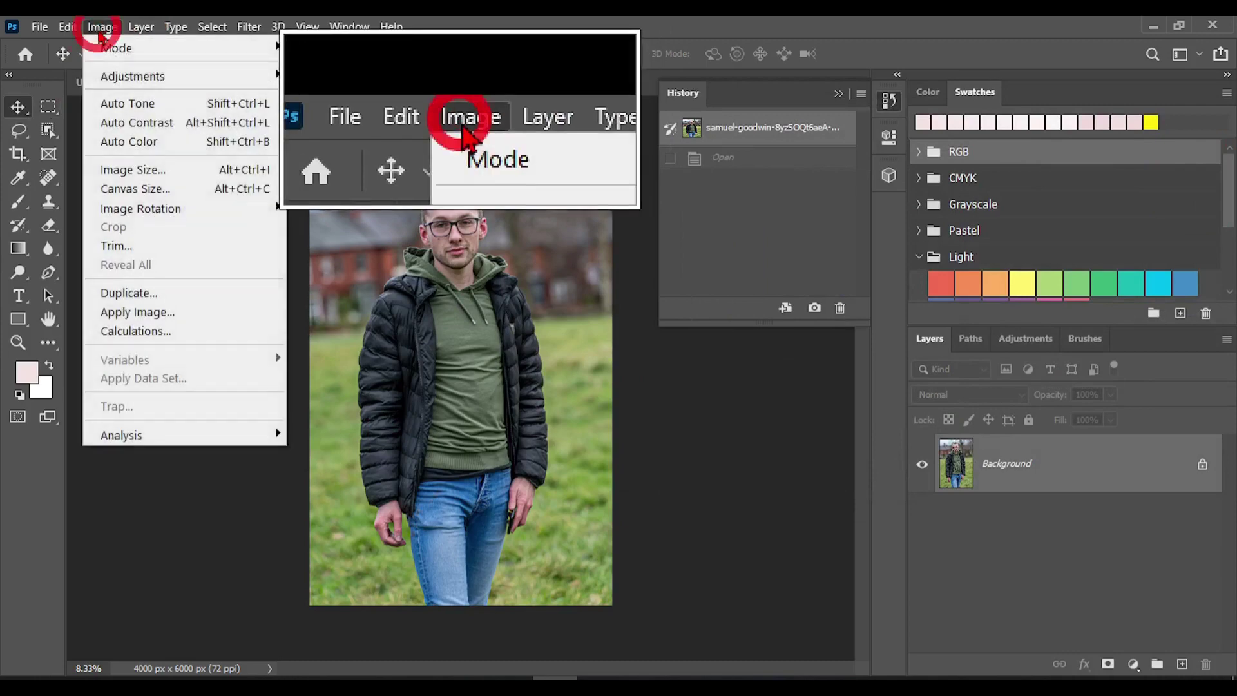
mouse_move(126, 76)
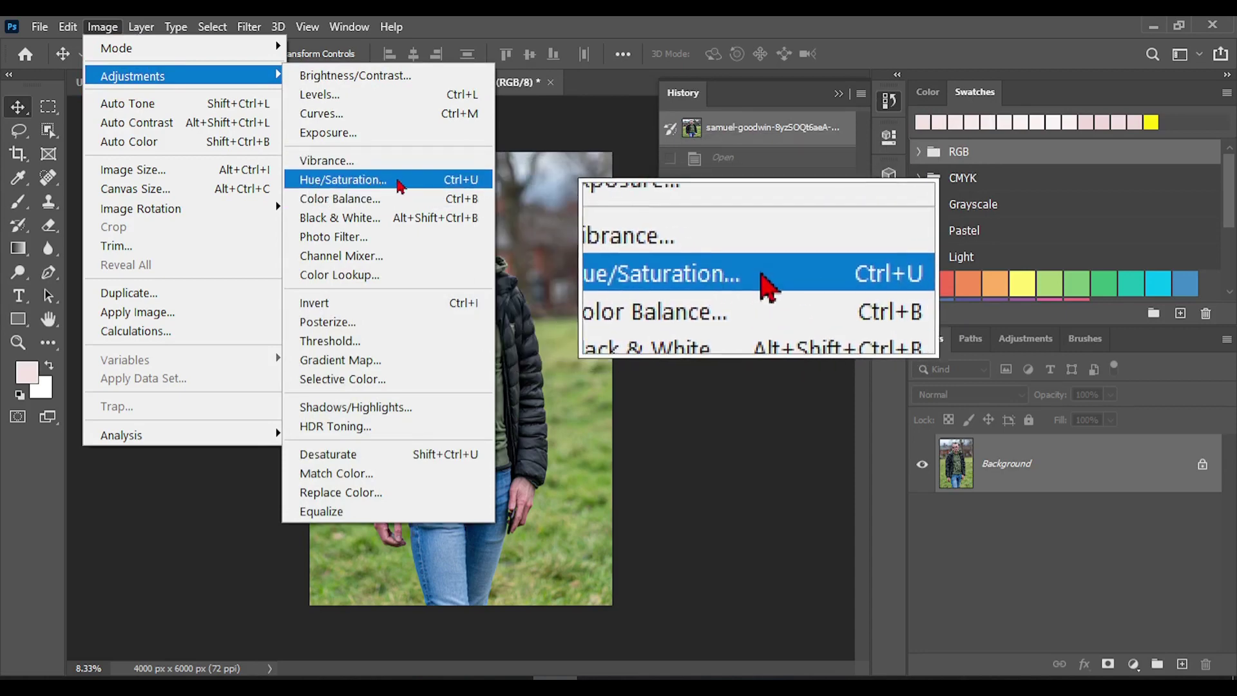
left_click(400, 186)
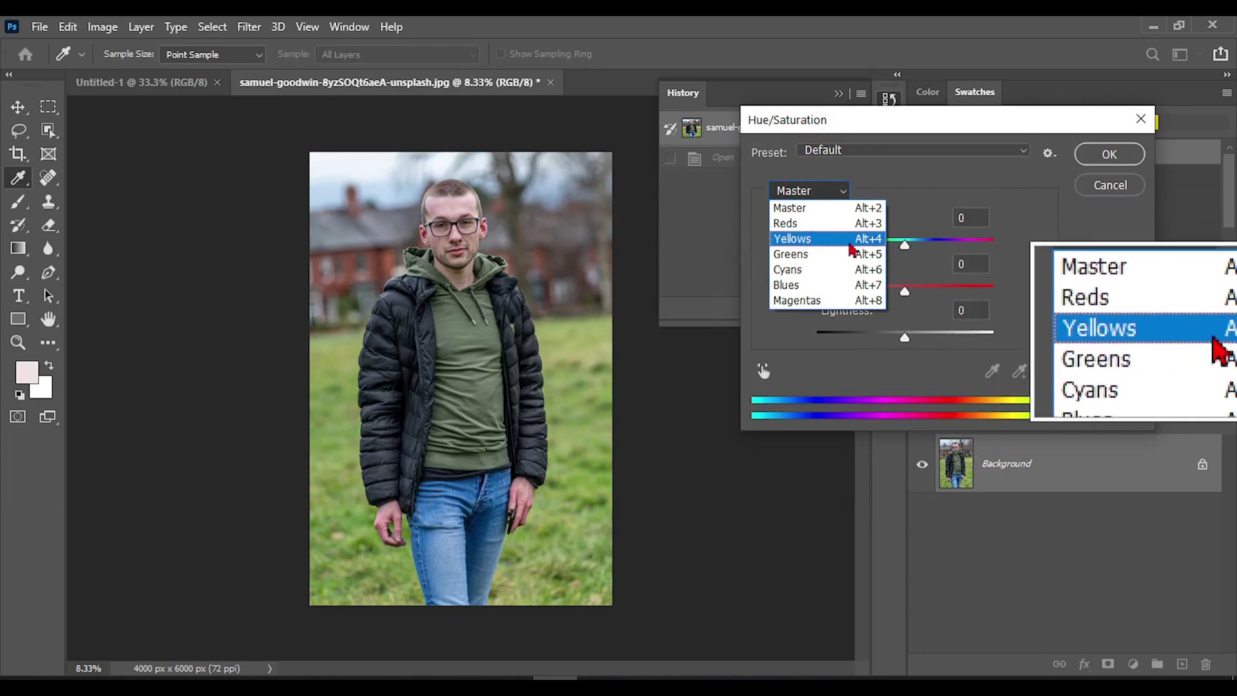
left_click(804, 187)
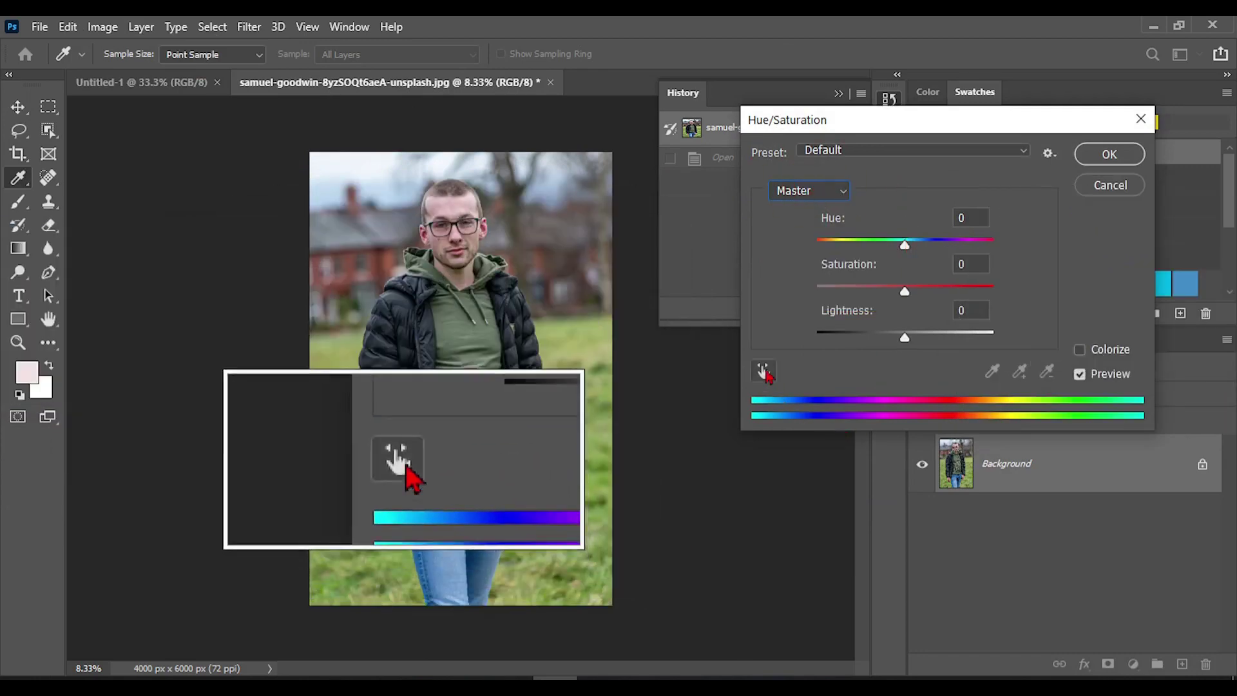
left_click(763, 371)
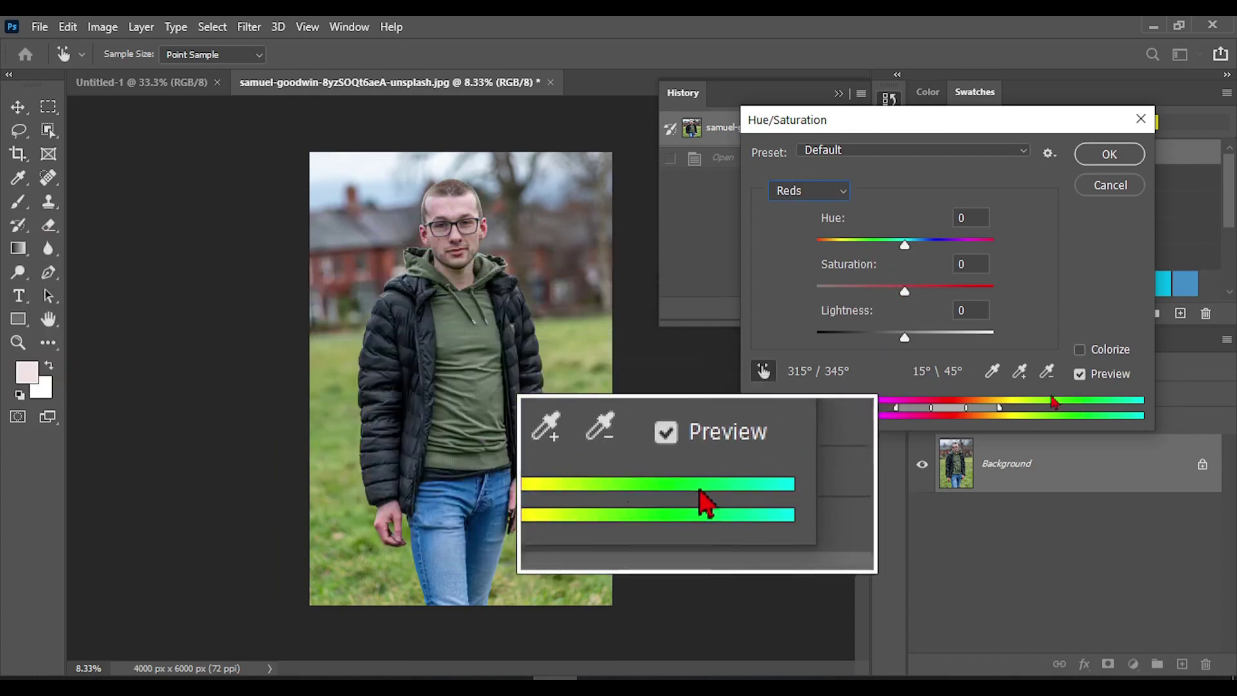
left_click_drag(905, 341, 903, 341)
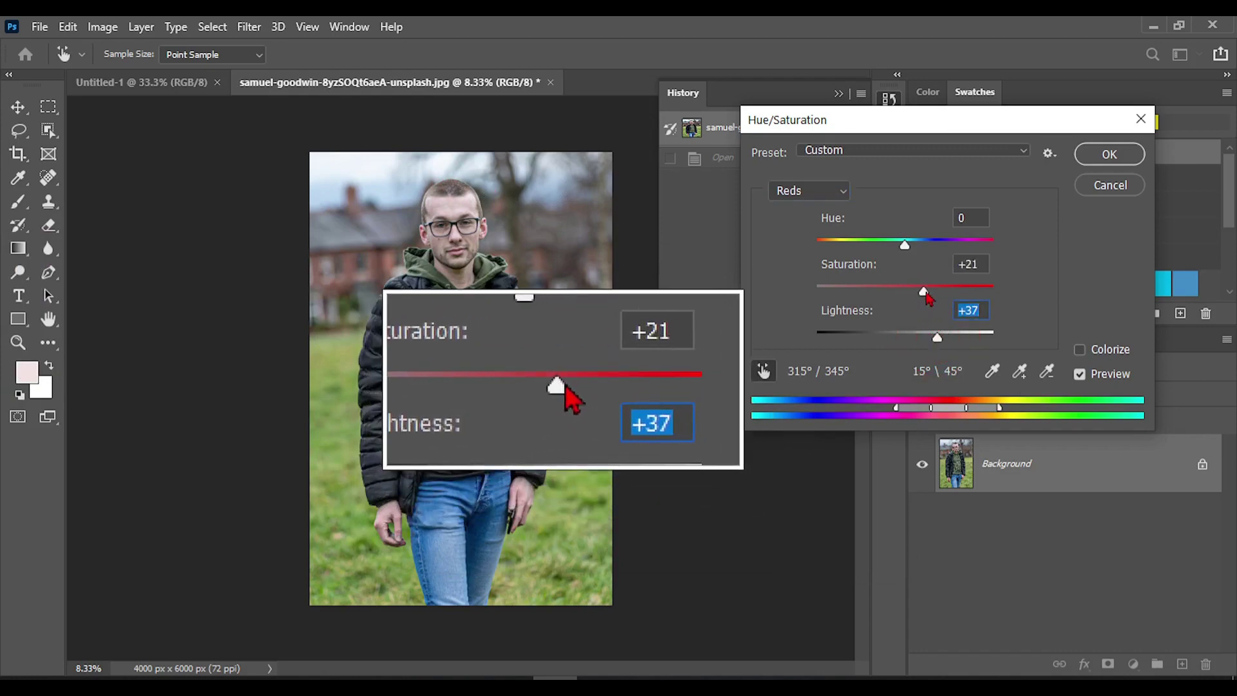
Step: Try a saturation of +47 and a hue of +105 for the Reds range
key("shift+Tab")
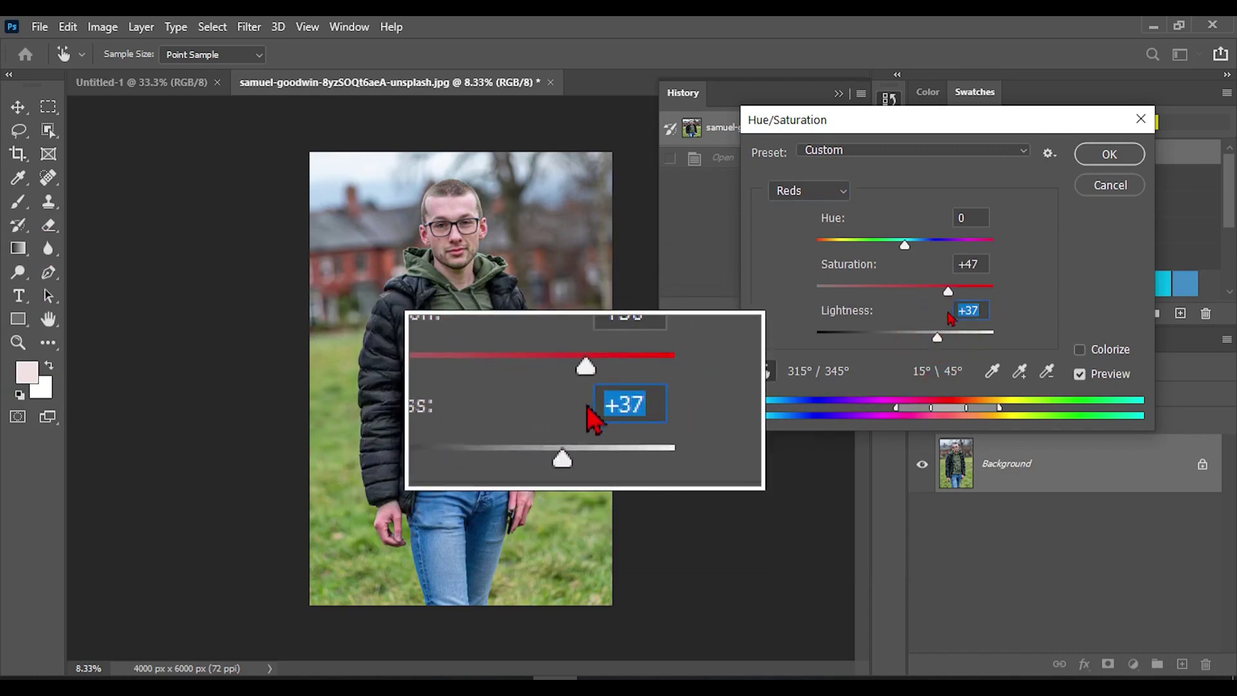
key("Down")
key("Down")
key("Down")
key("Down")
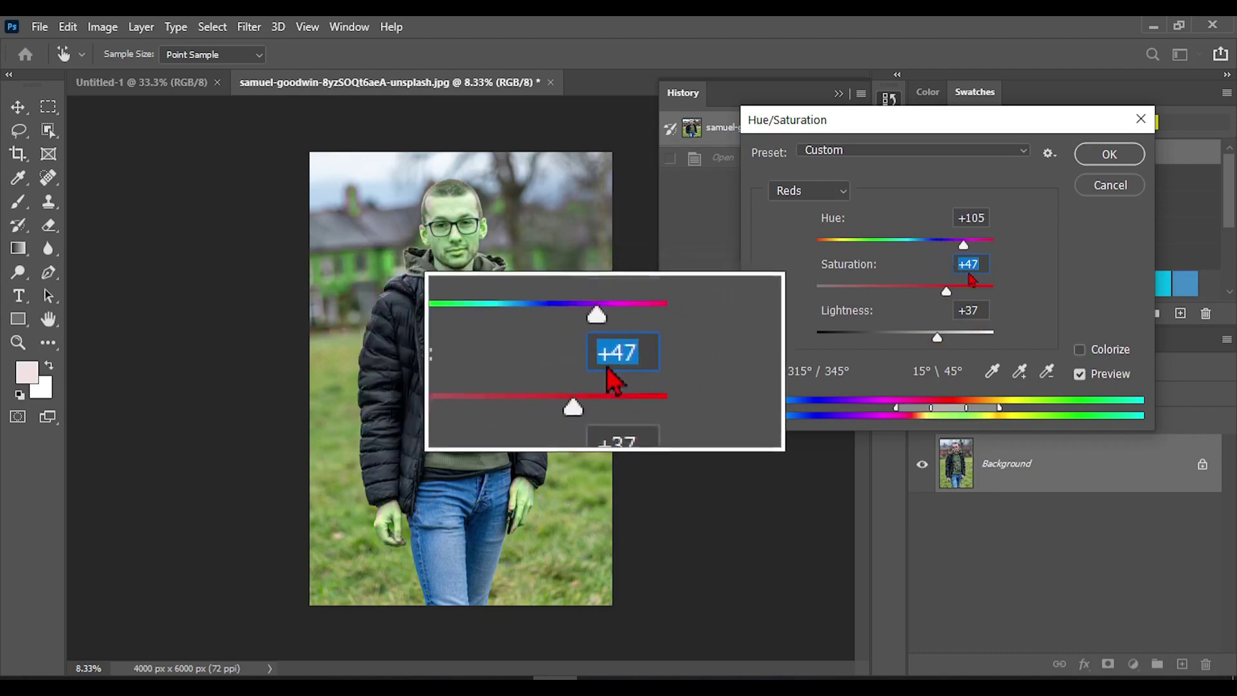
Step: Try the Reds at hue 0, saturation +67 and lightness +44, and close Hue/Saturation without applying it
left_click_drag(990, 283, 886, 292)
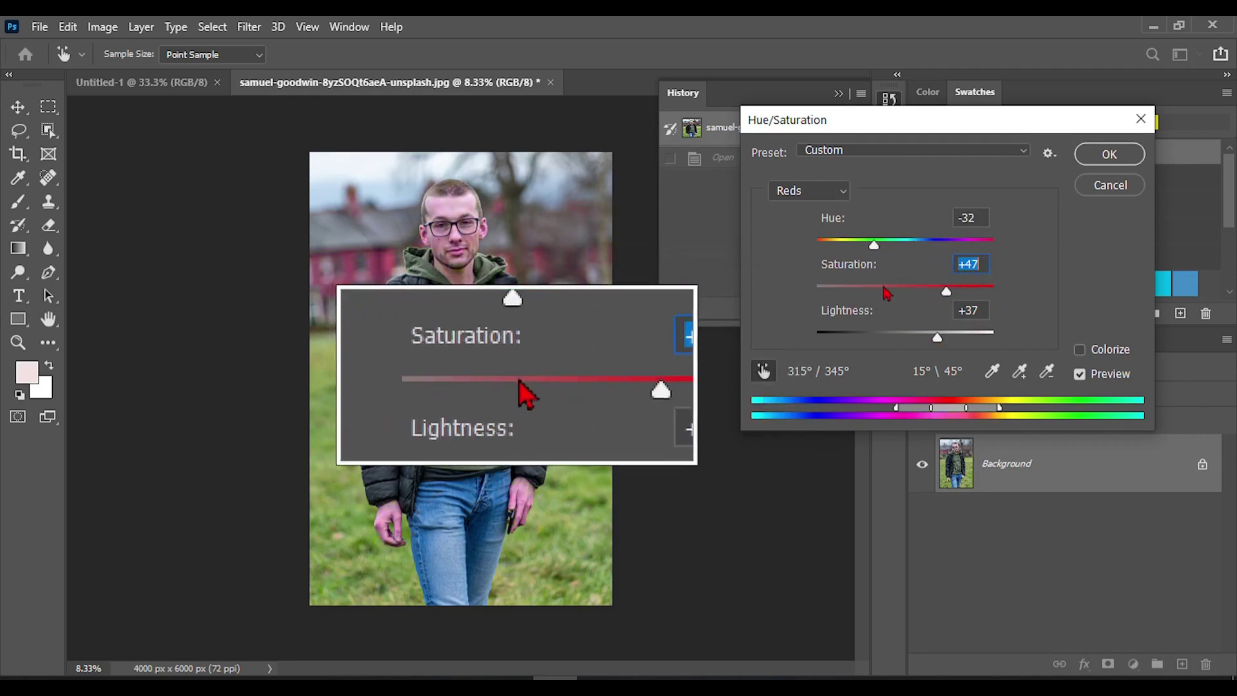
key("shift+Tab")
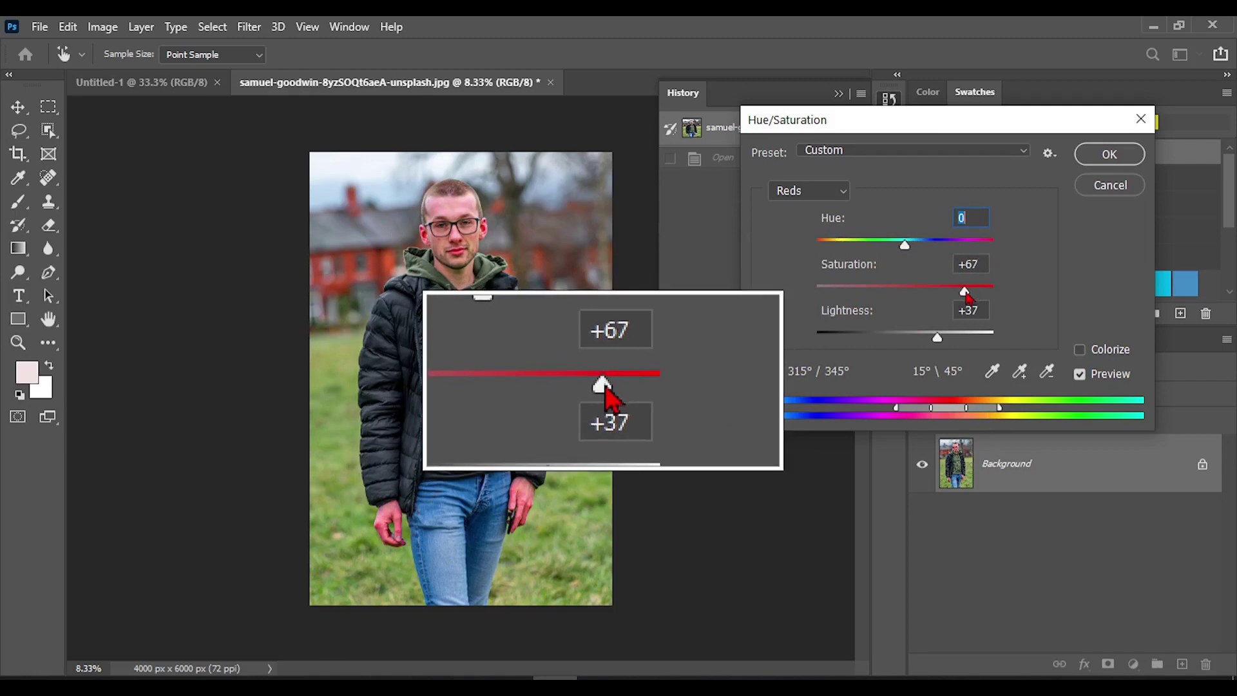
left_click(945, 341)
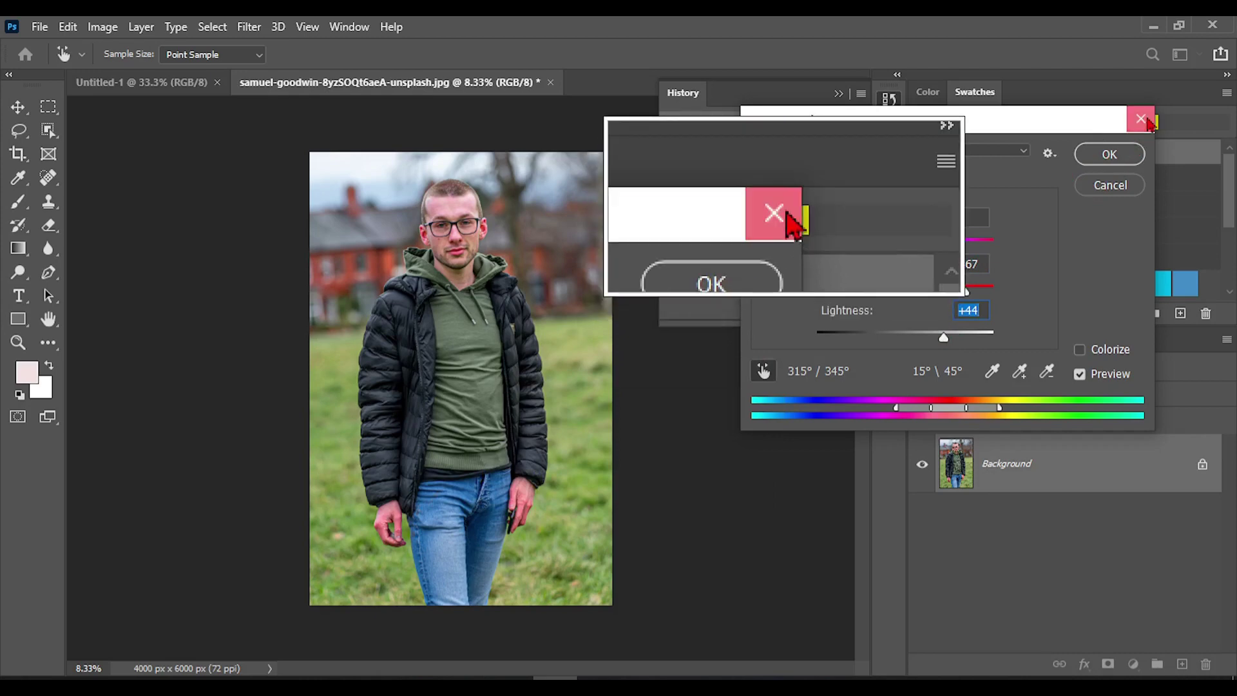
left_click(1147, 121)
Step: Try desaturating the photo, and return it to the opening snapshot in the history
left_click(103, 27)
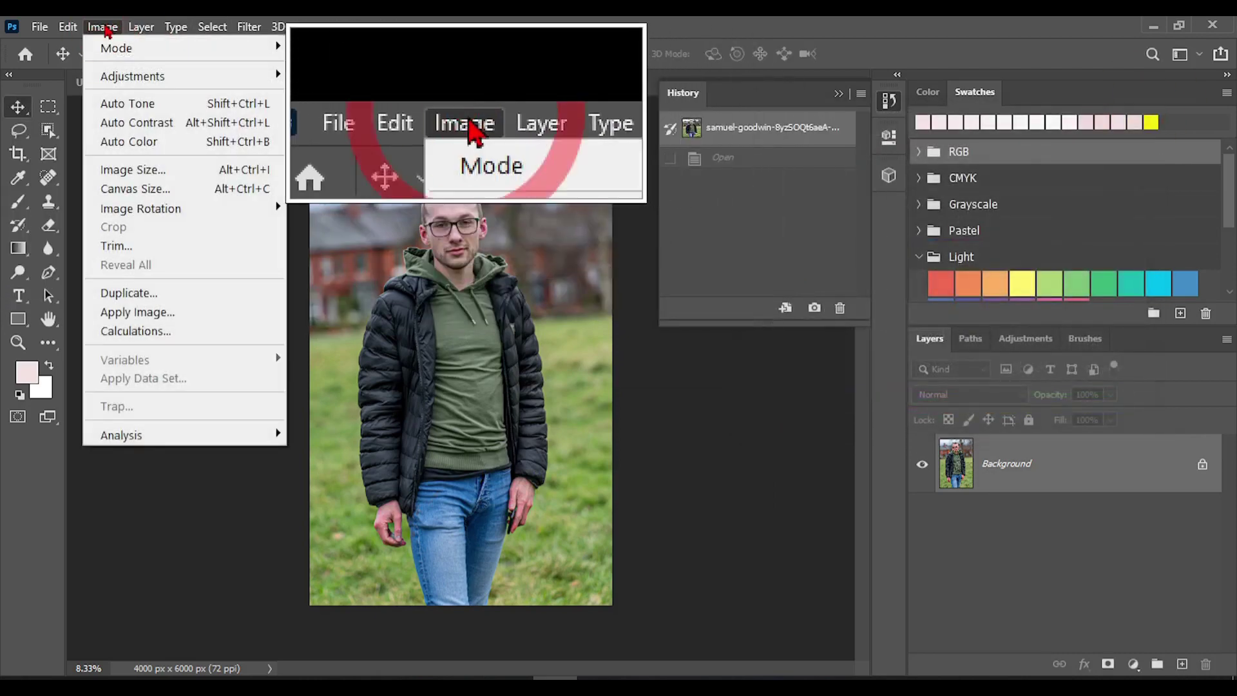
mouse_move(142, 78)
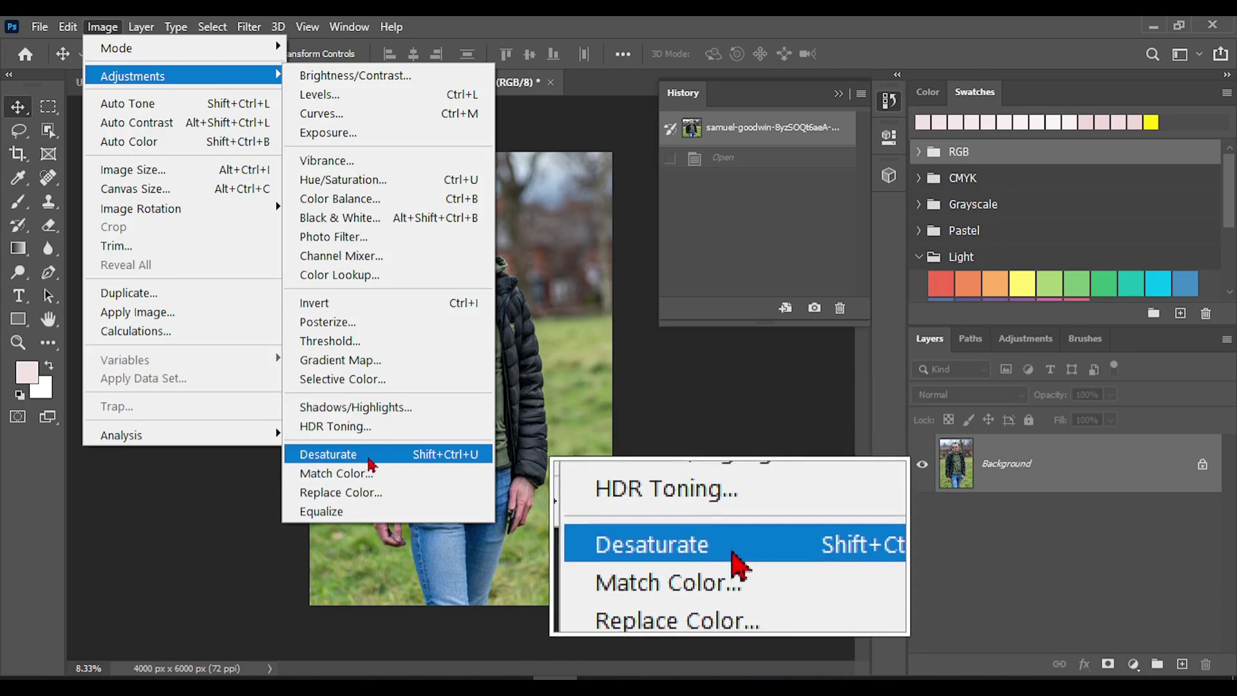
left_click(372, 465)
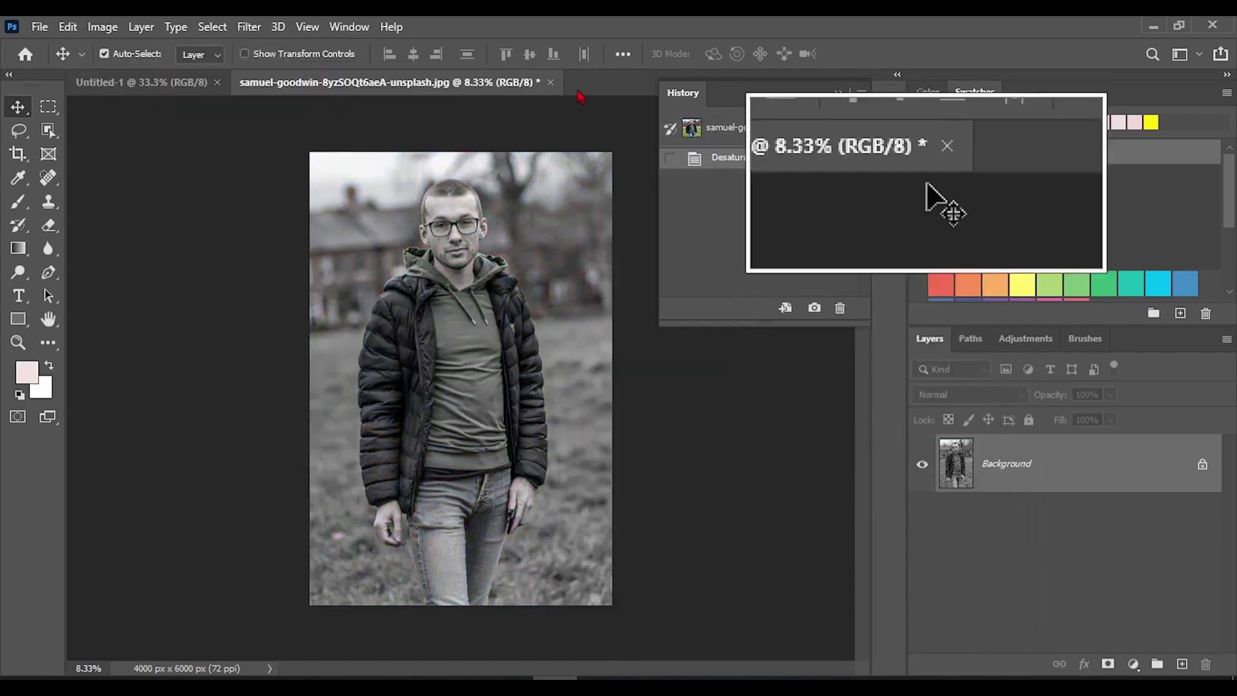
left_click(733, 129)
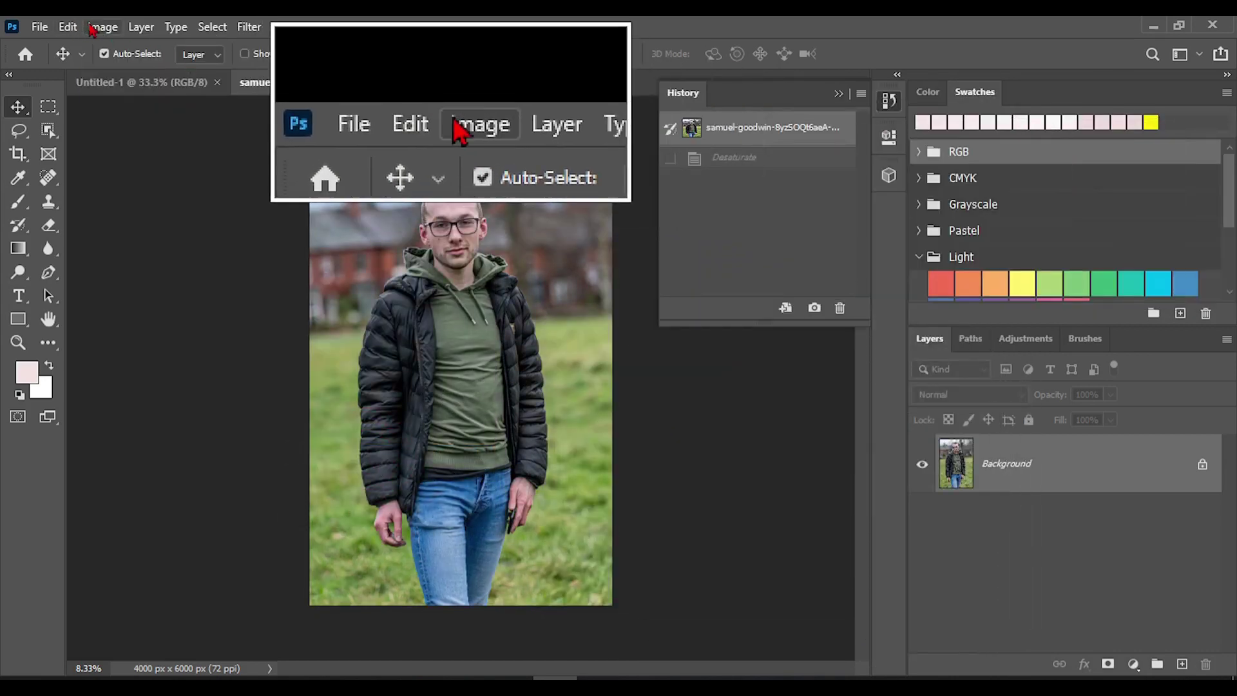
Step: Apply Auto Tone to the photo and collapse the history list
left_click(101, 28)
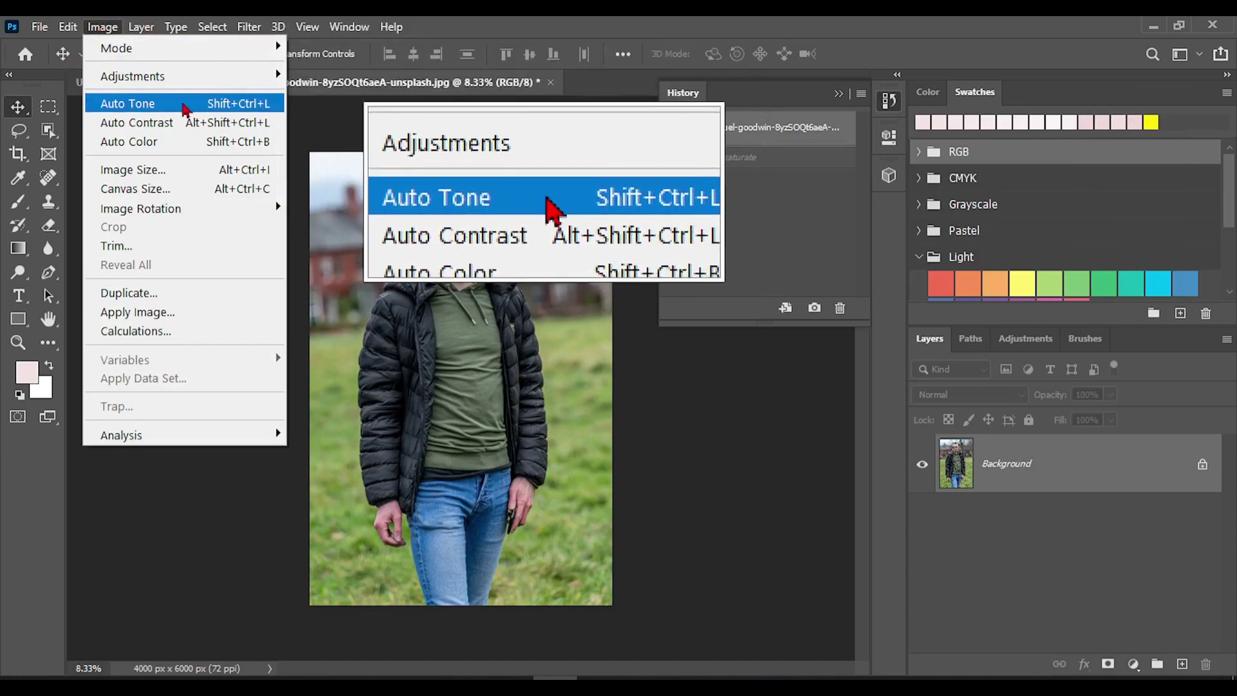
left_click(185, 106)
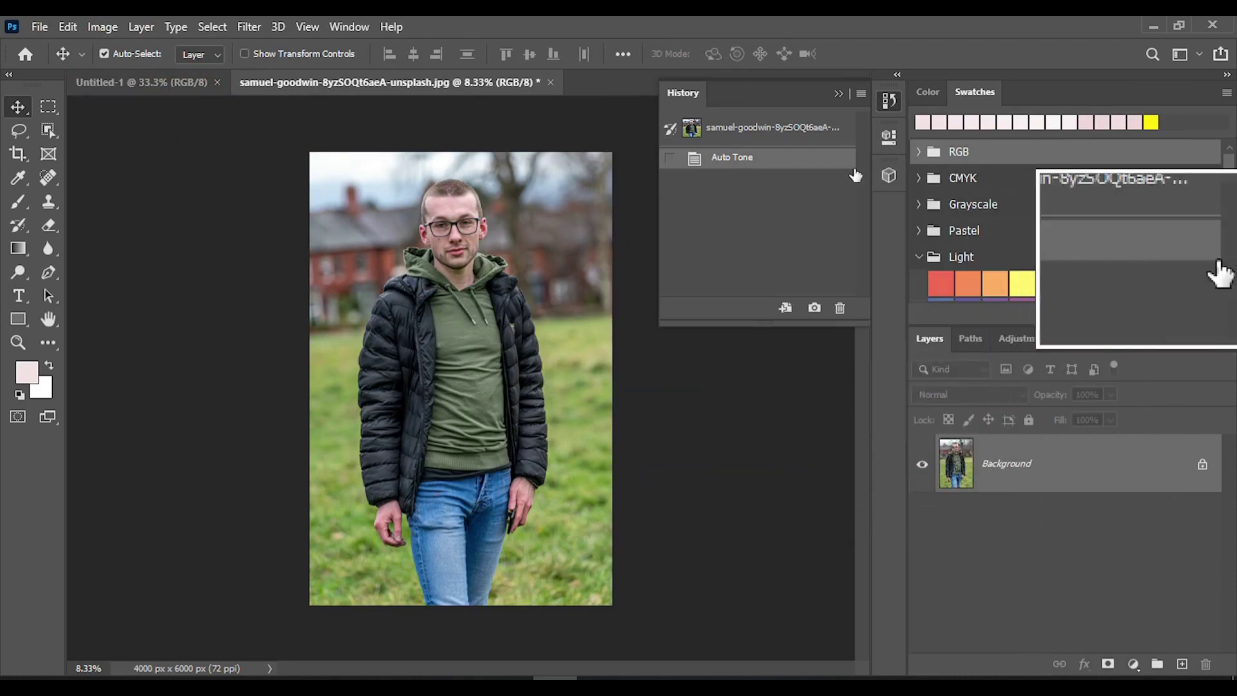
left_click(838, 93)
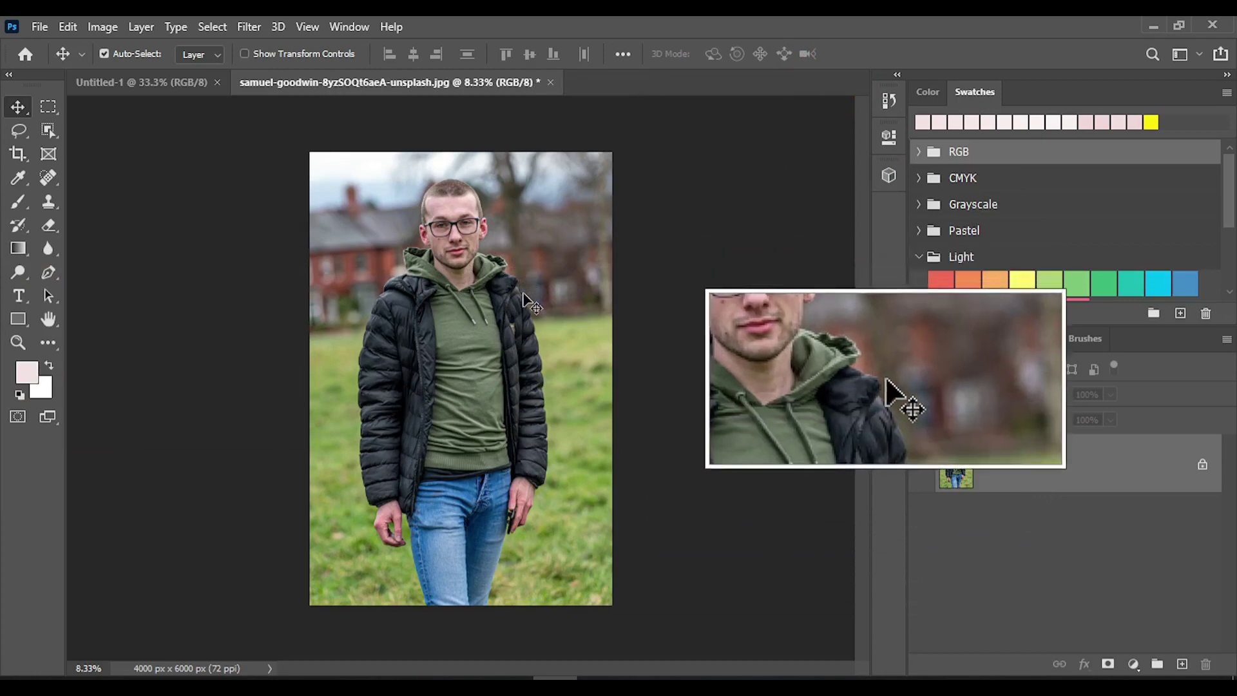
Step: Apply Auto Contrast and Auto Color to the photo
left_click(94, 28)
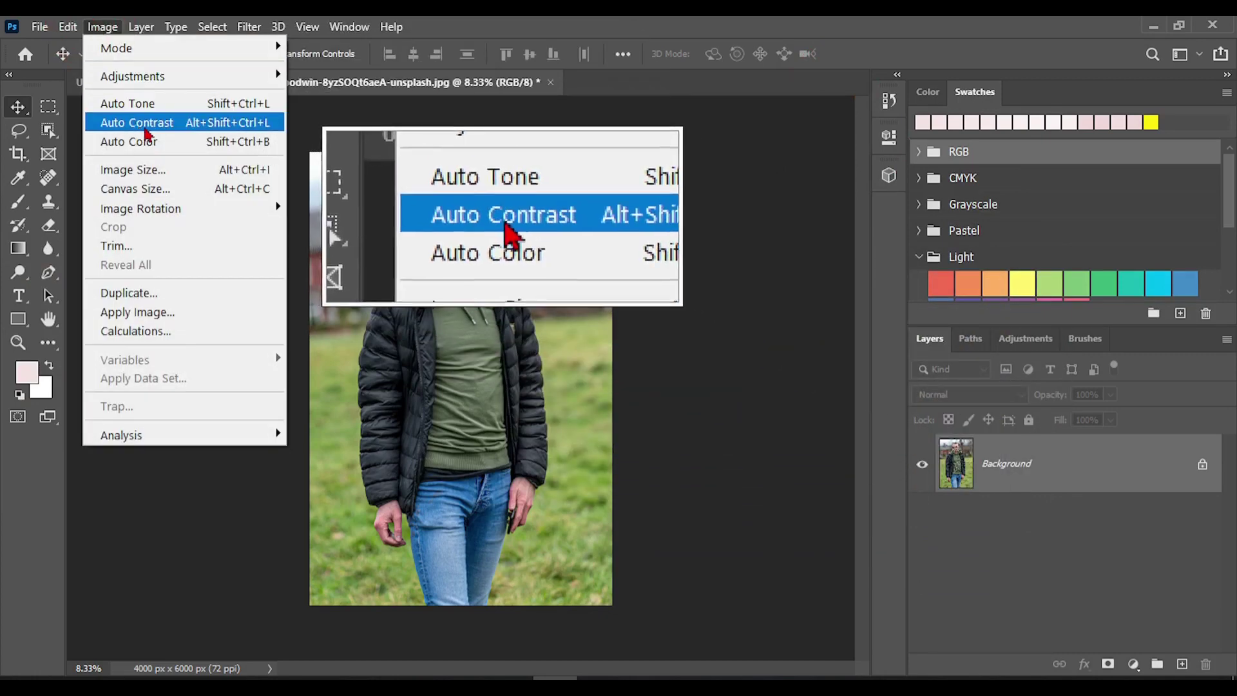
left_click(137, 122)
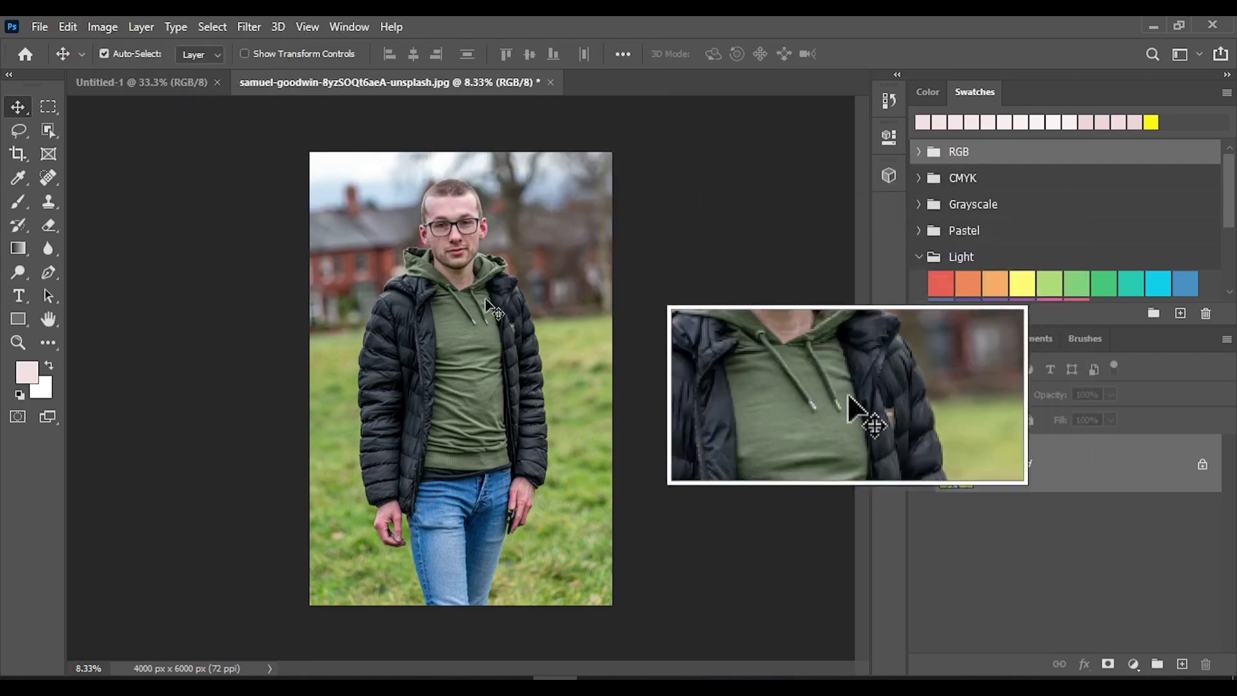
left_click(102, 27)
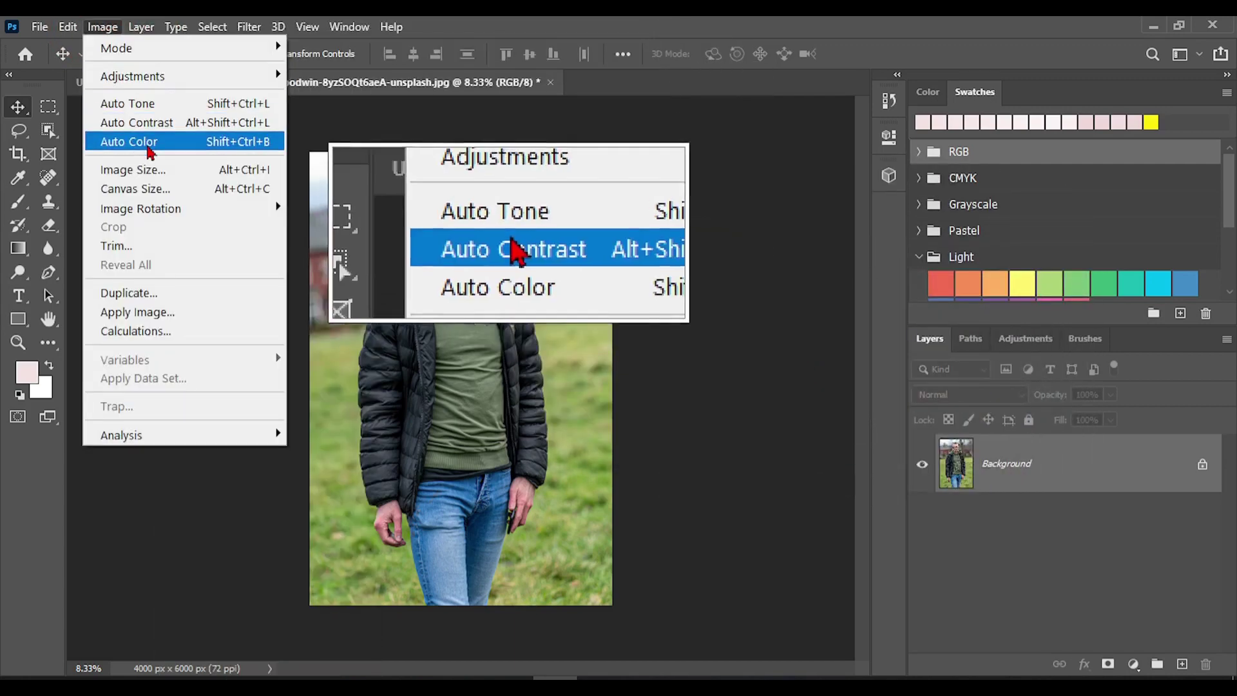
left_click(141, 142)
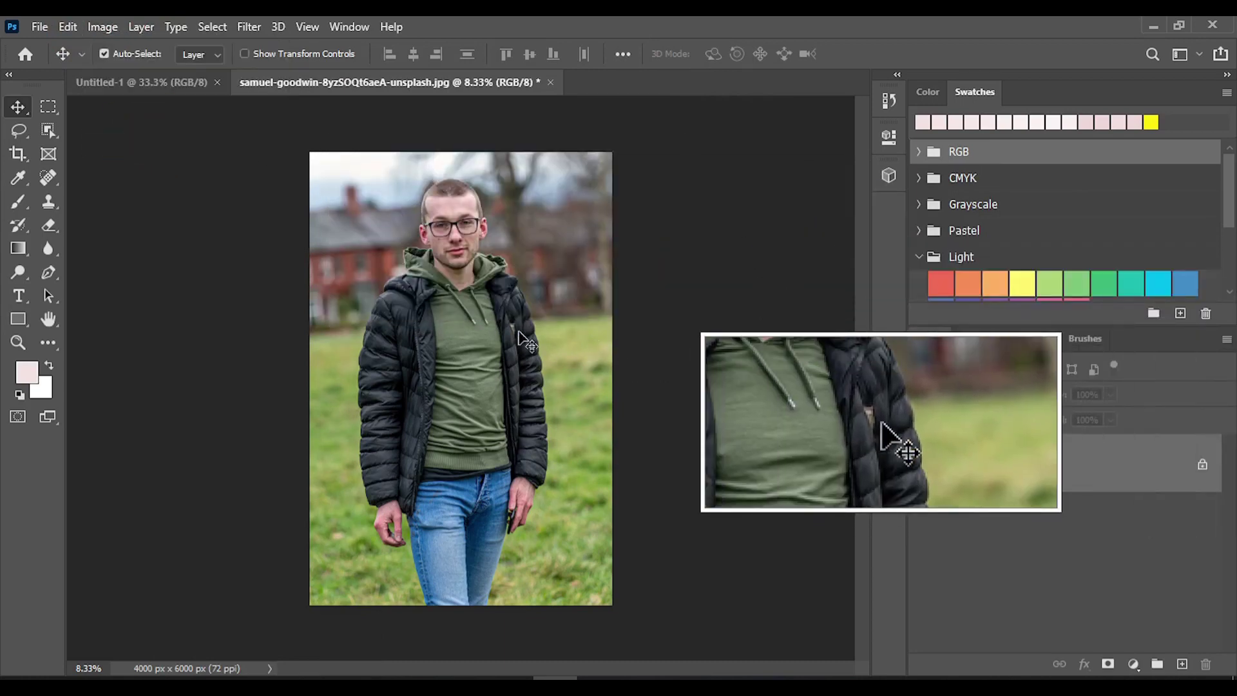
Step: Unlock the background layer and resize the image to 40 inches wide by 70 inches high
left_click(1203, 464)
left_click(103, 26)
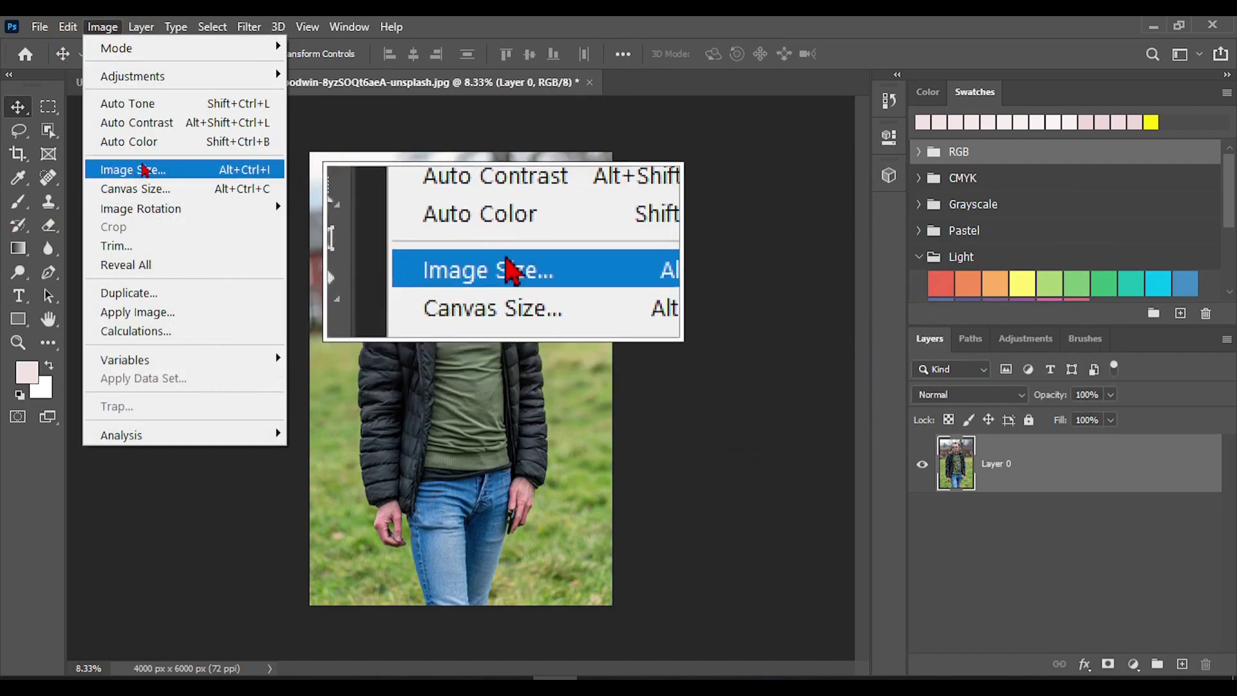
left_click(191, 171)
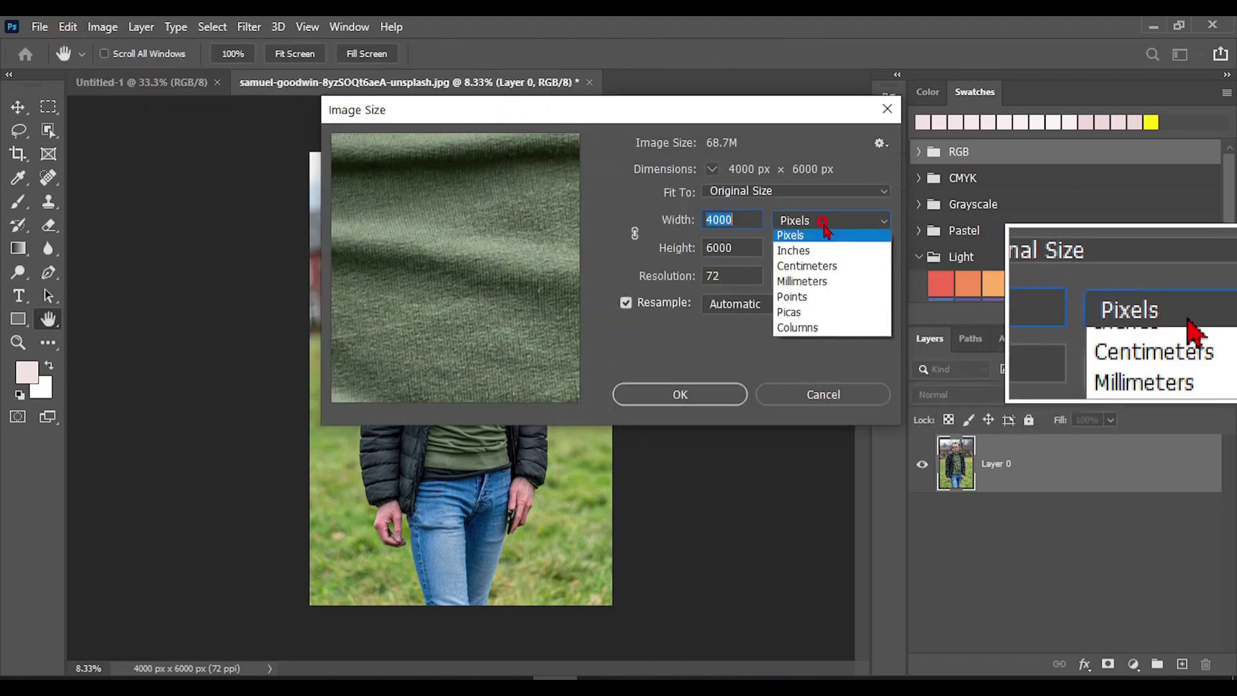
left_click(798, 268)
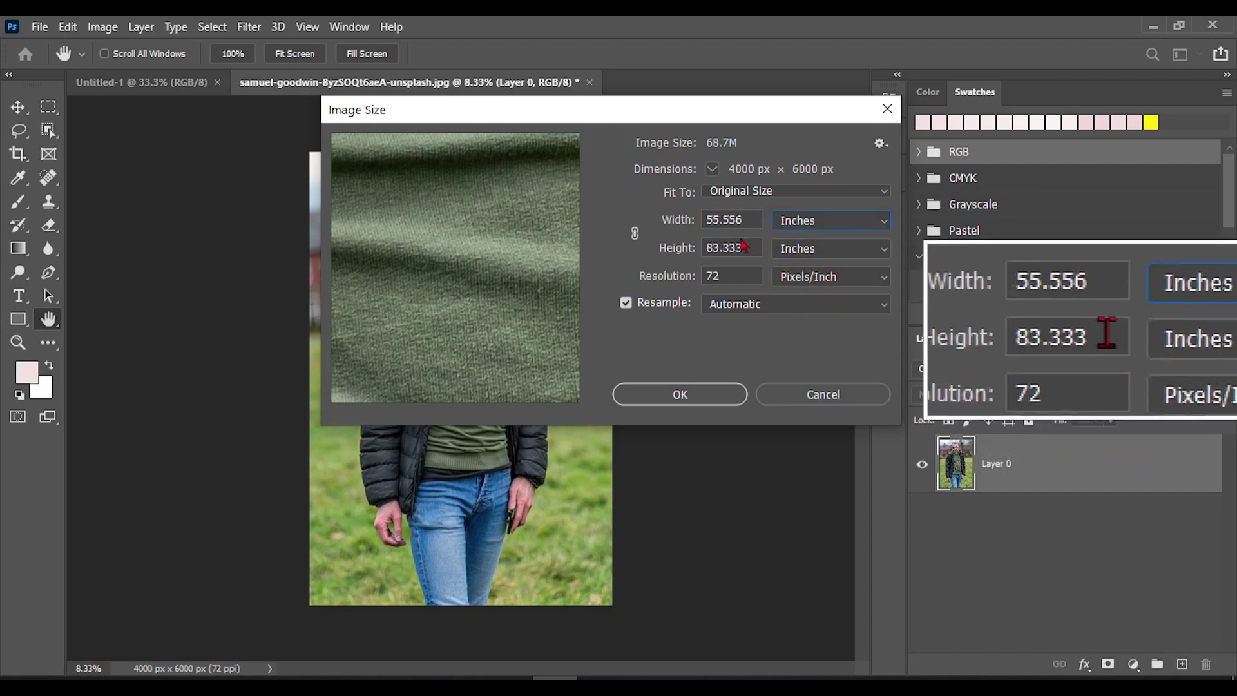
double_click(751, 218)
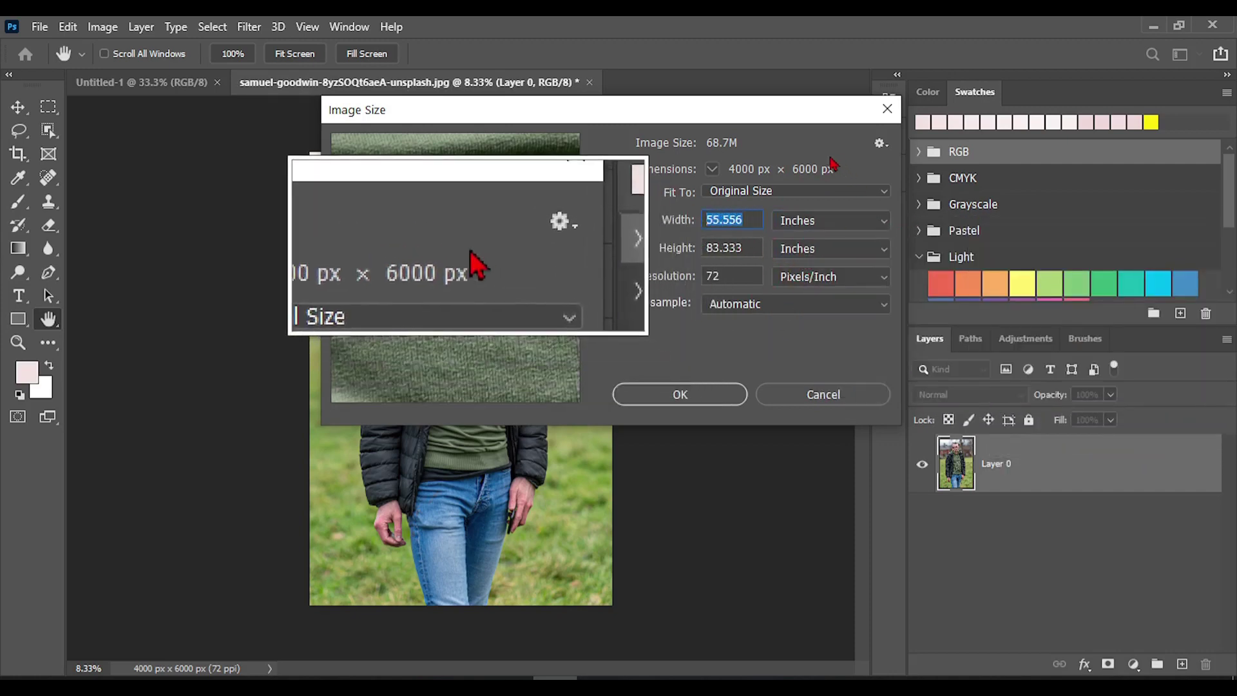
type("401")
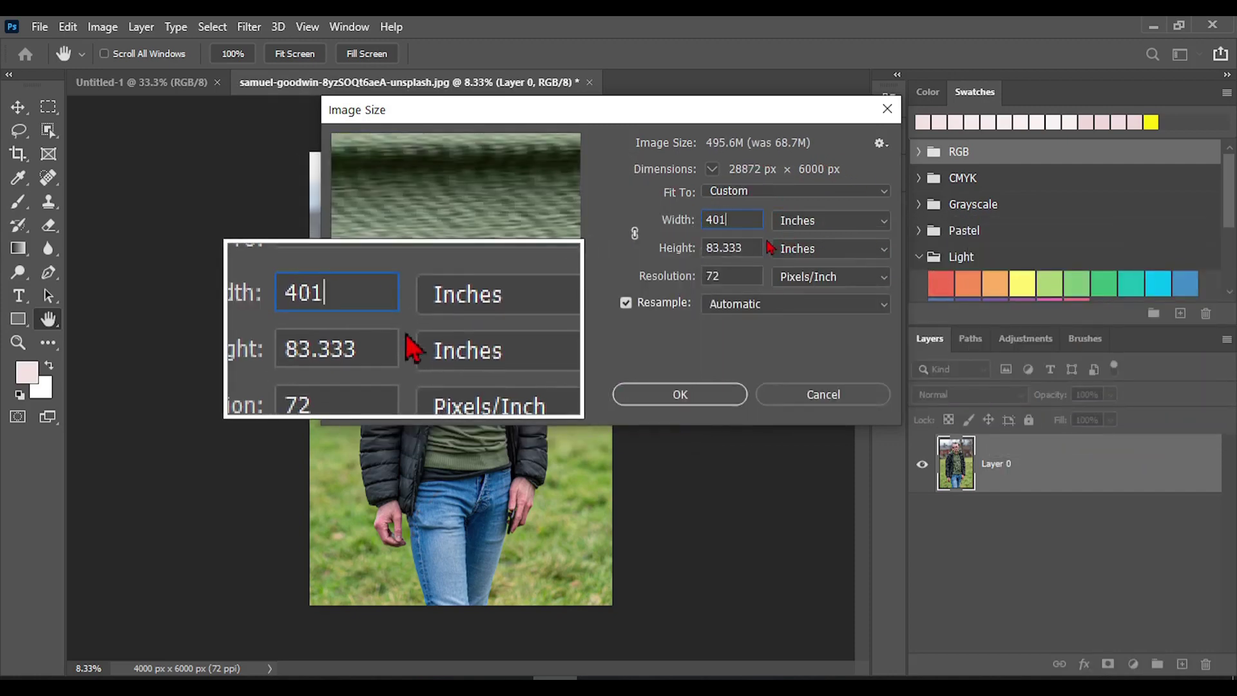
key("BackSpace")
left_click(664, 253)
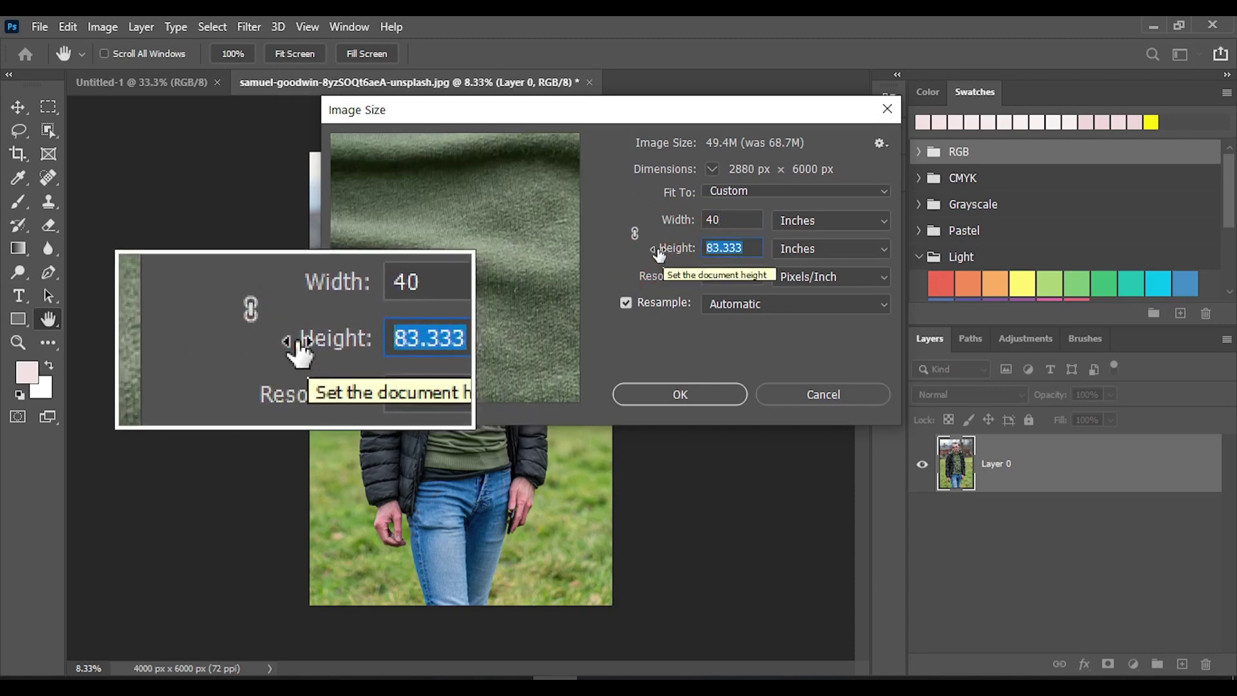
type("70")
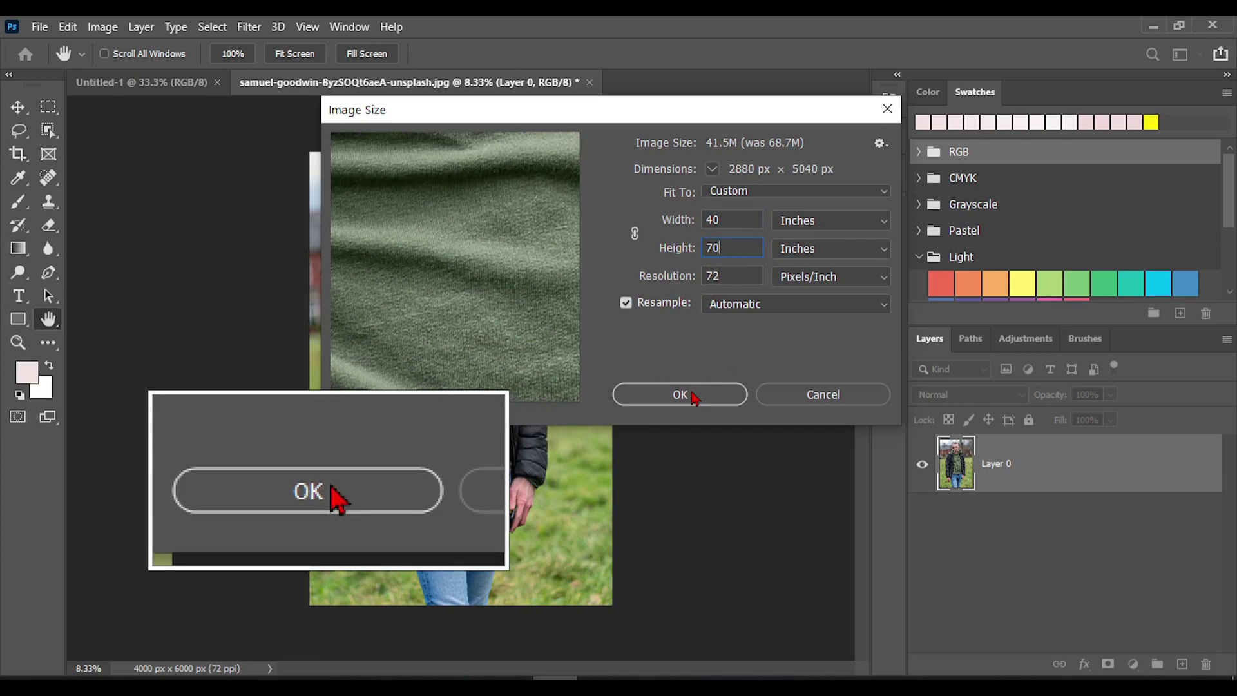
left_click(693, 395)
key("v")
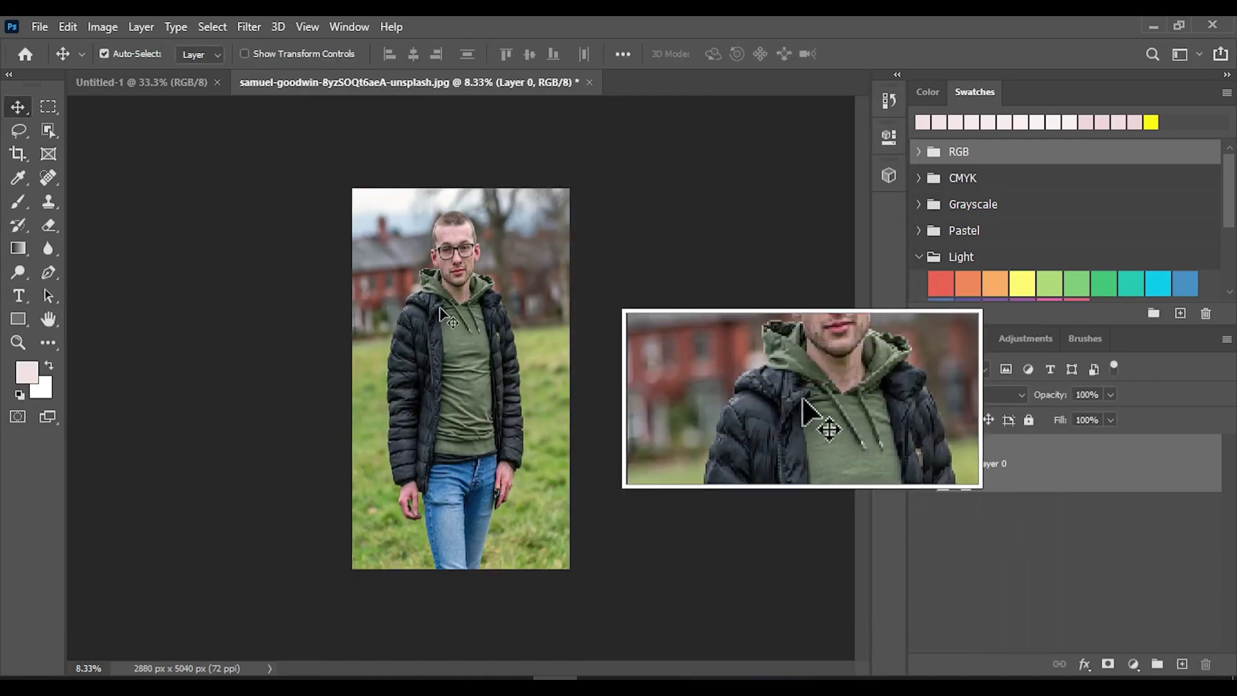
left_click(103, 27)
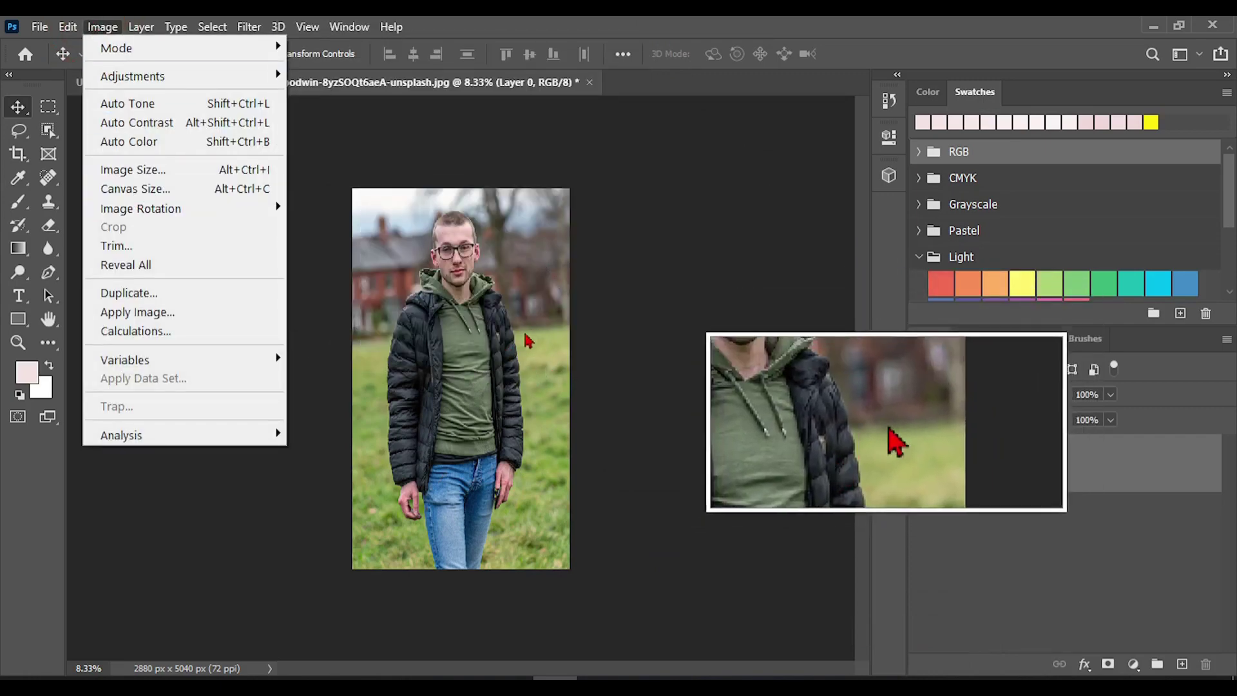
left_click(469, 209)
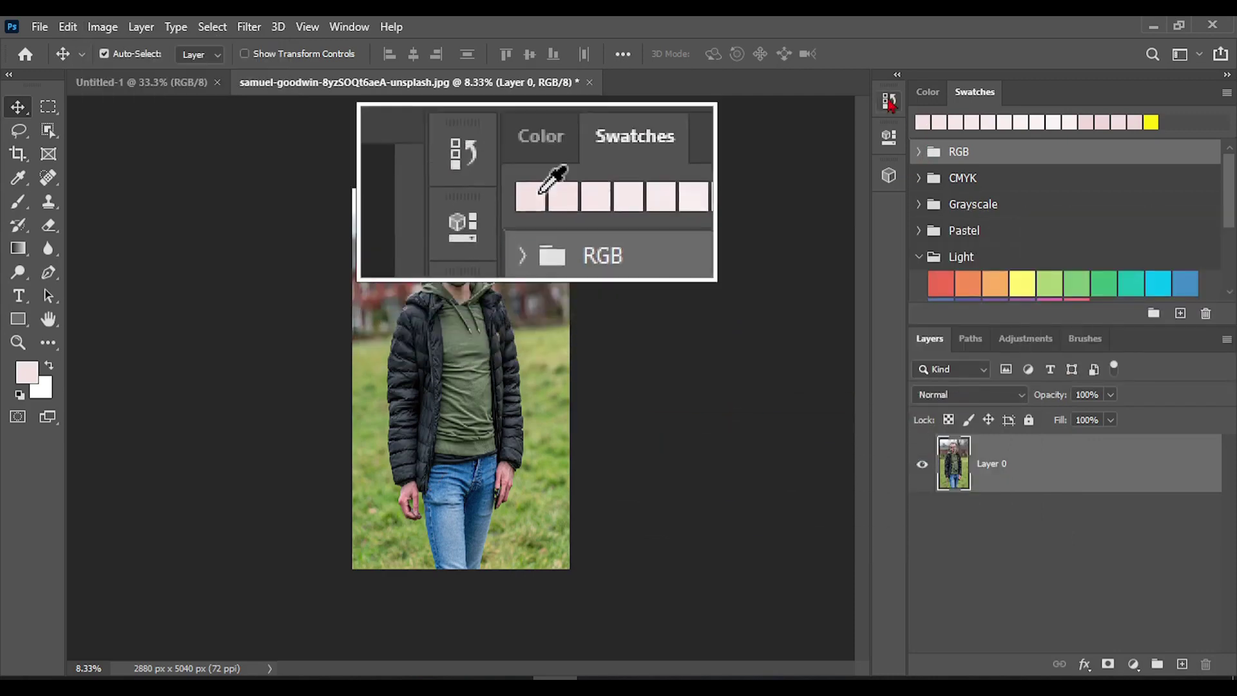
Step: Return the resized photo to its opening snapshot in the history
left_click(888, 103)
left_click(747, 130)
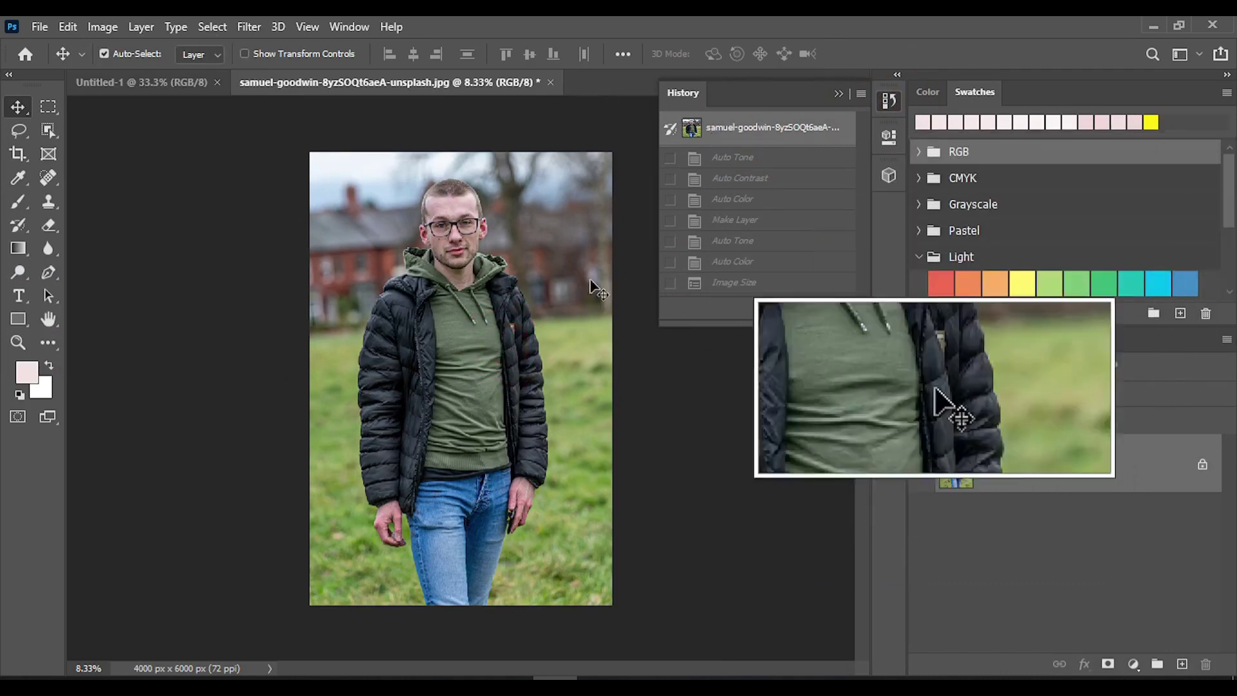
Step: Unlock the background layer and scale the photo around its centre to about 54%
key("ctrl+t")
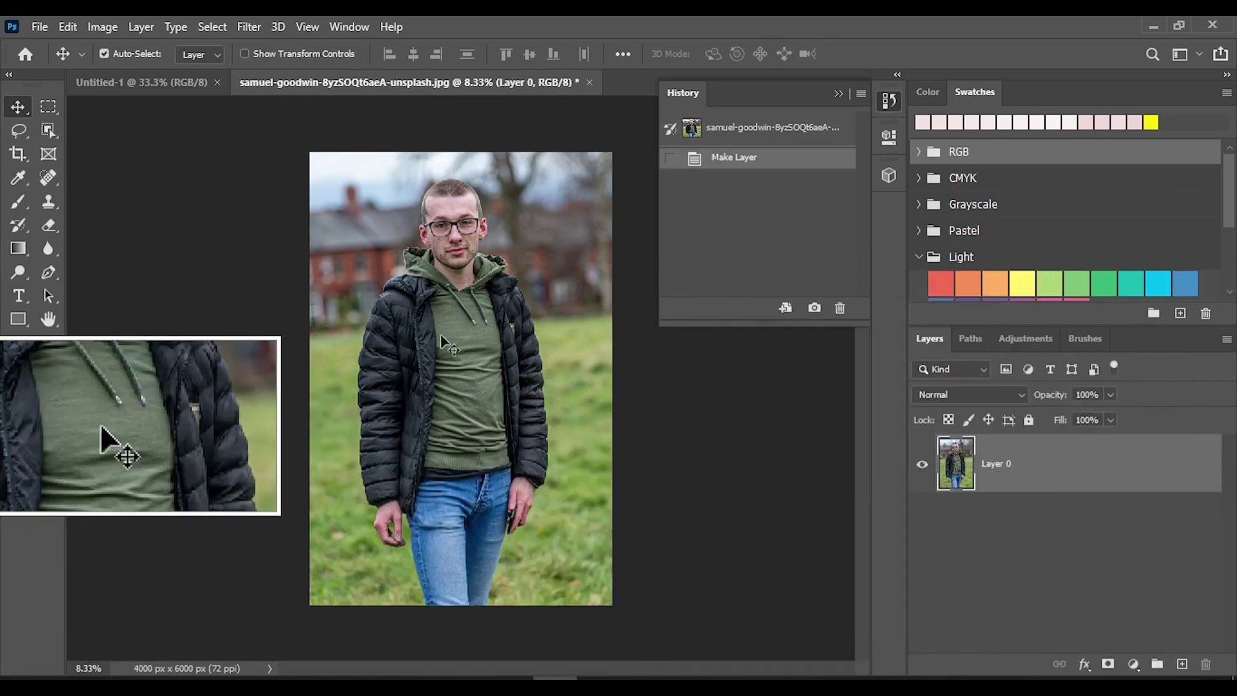
key("ctrl+t")
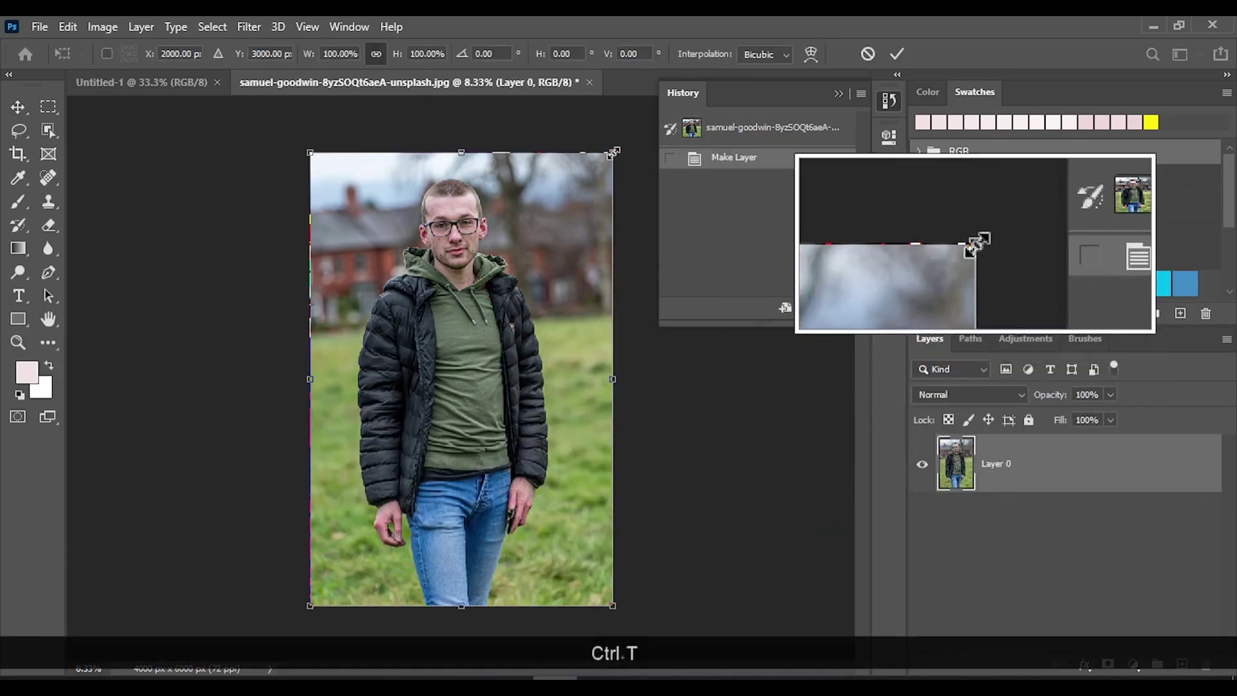
left_click_drag(613, 154, 543, 254)
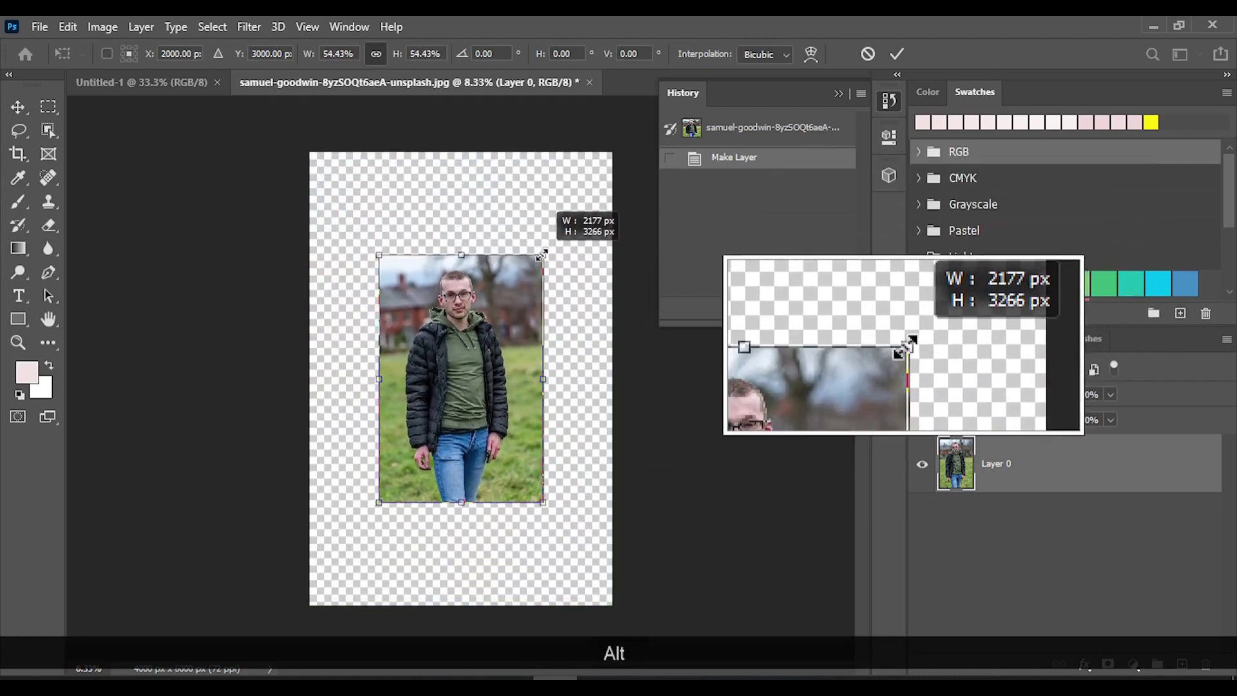
left_click(900, 54)
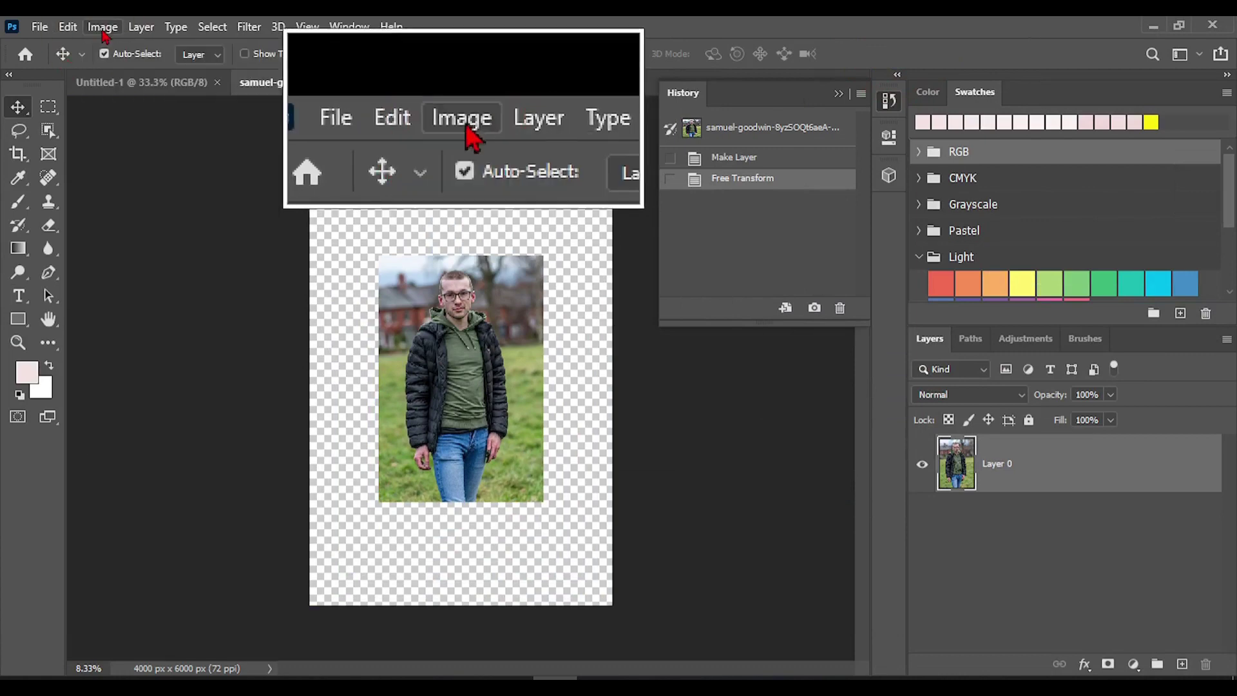
Step: Set the canvas size to 3000 pixels wide by 4000 pixels high, accepting the clipping
left_click(103, 29)
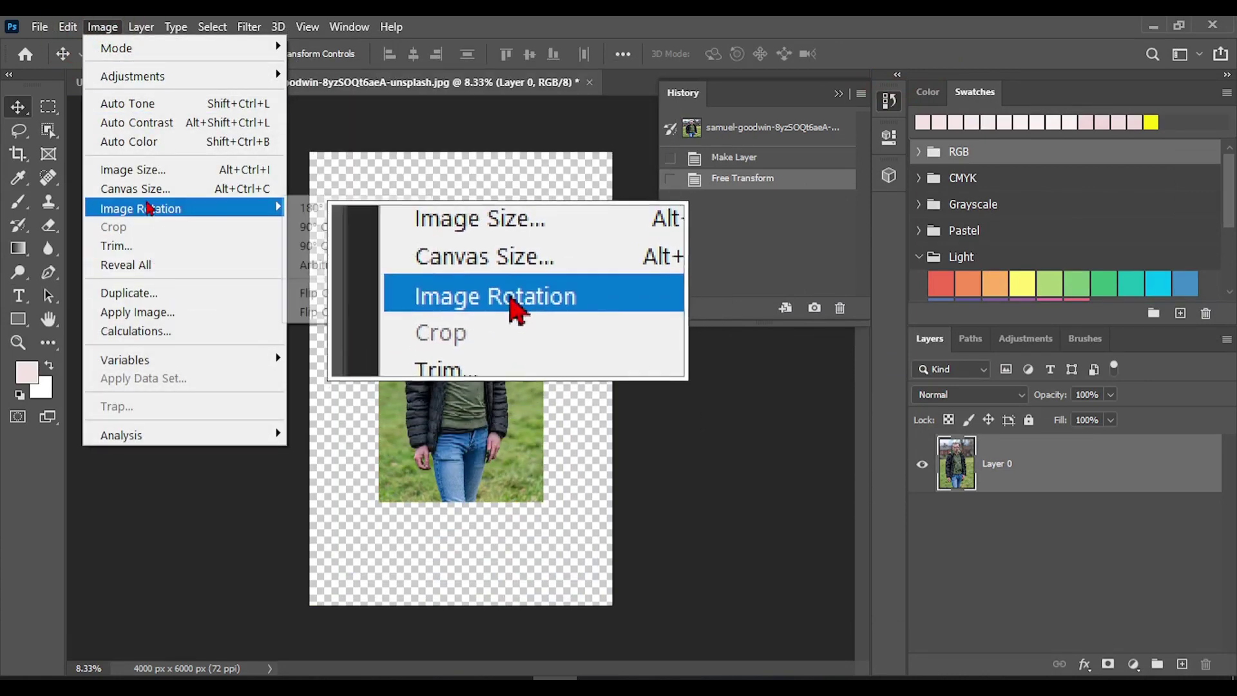
left_click(139, 188)
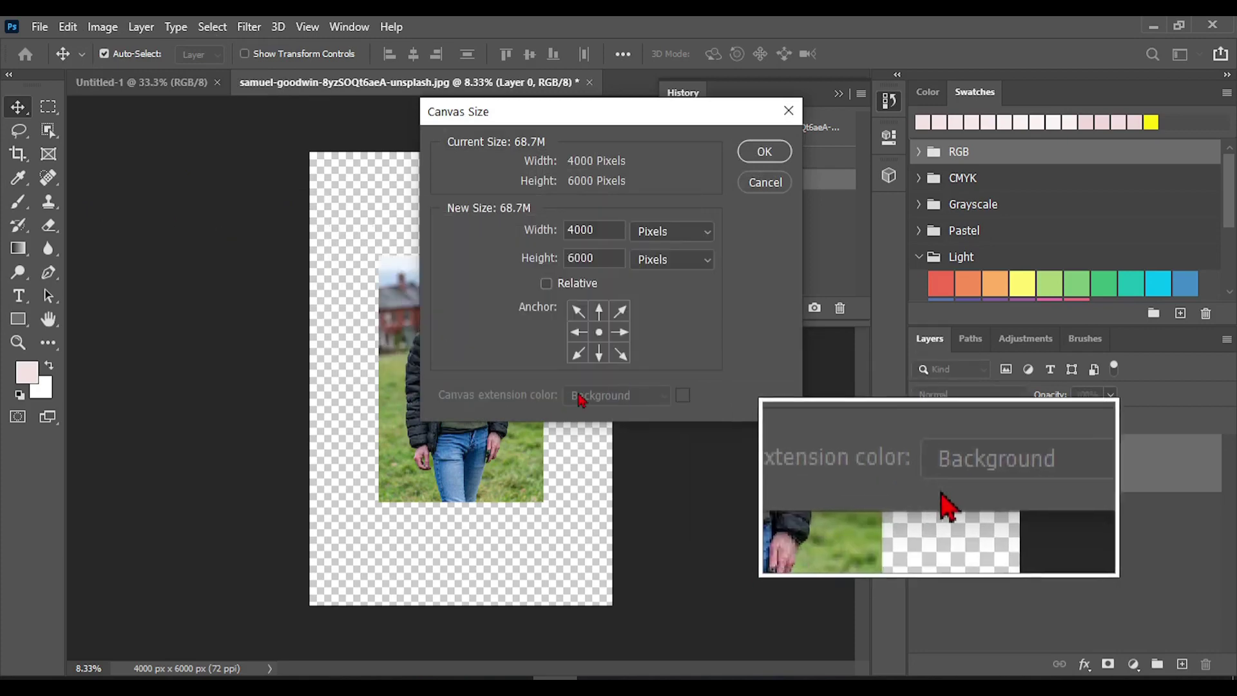
double_click(606, 235)
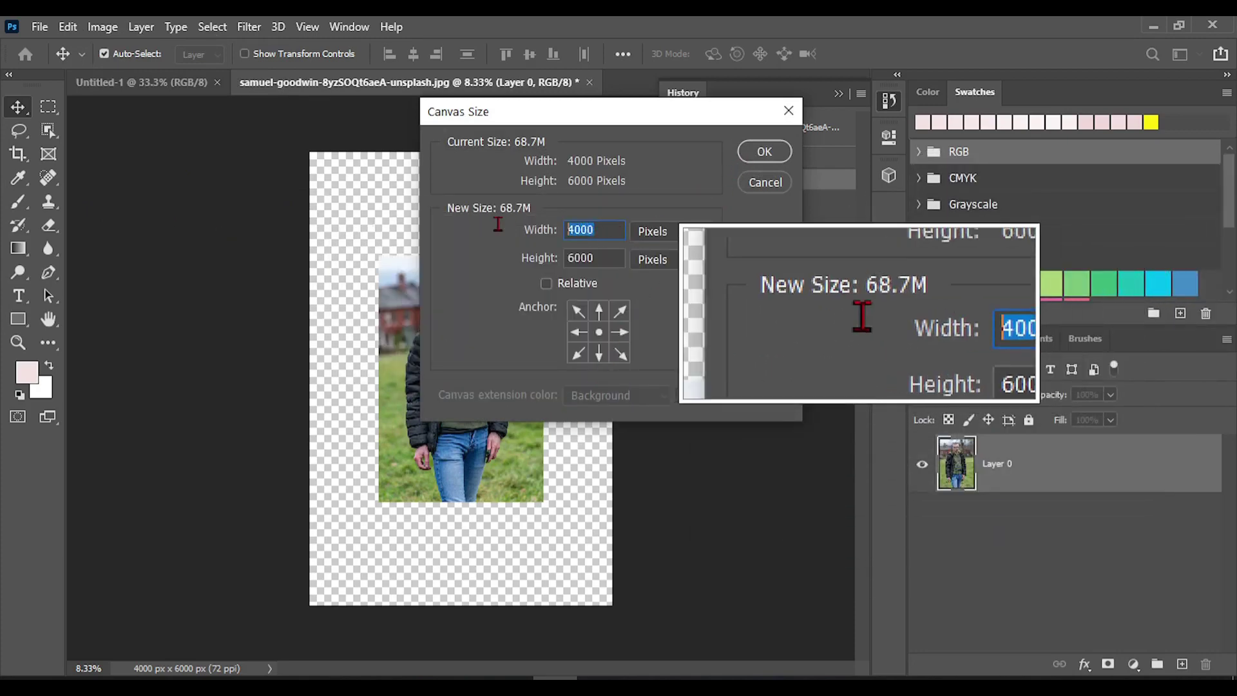
type("30")
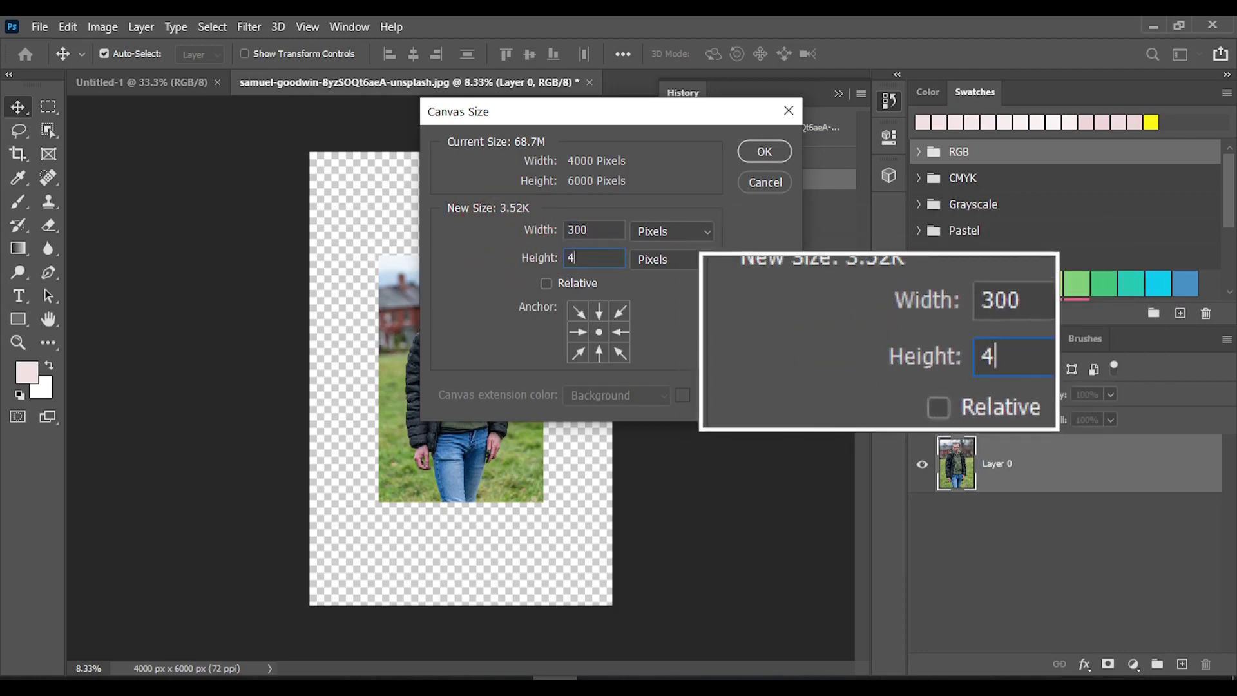
left_click(598, 230)
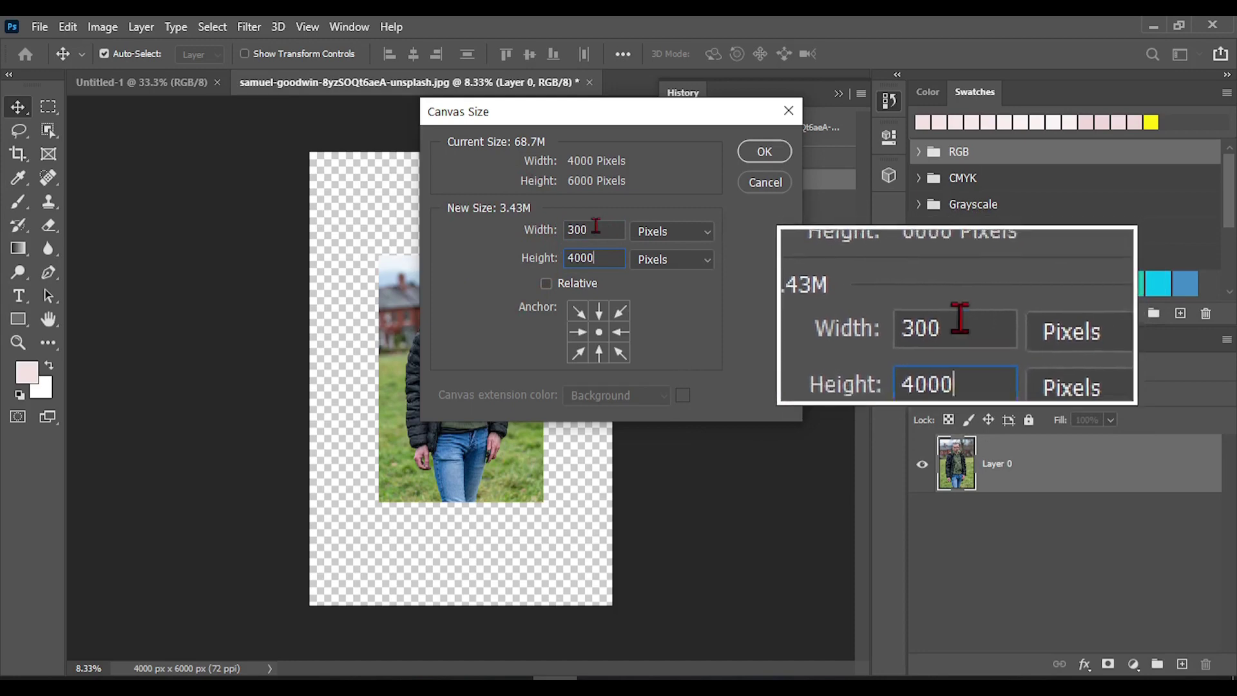
type("0")
left_click(760, 155)
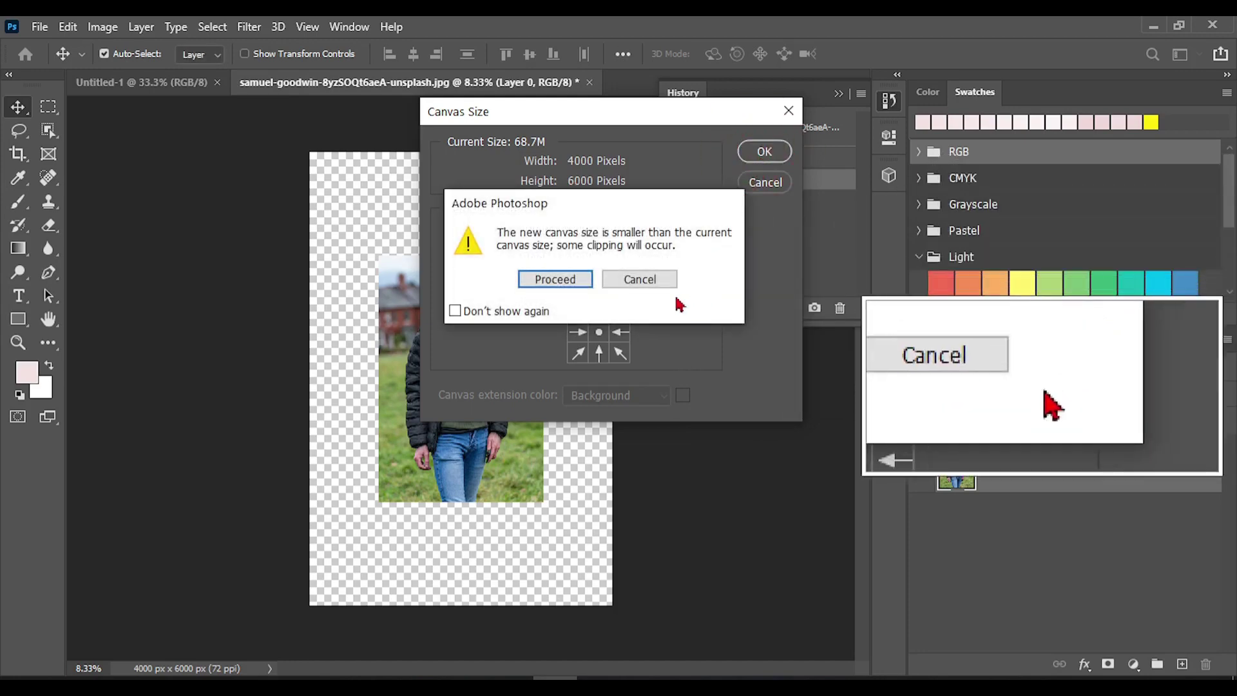
left_click(558, 280)
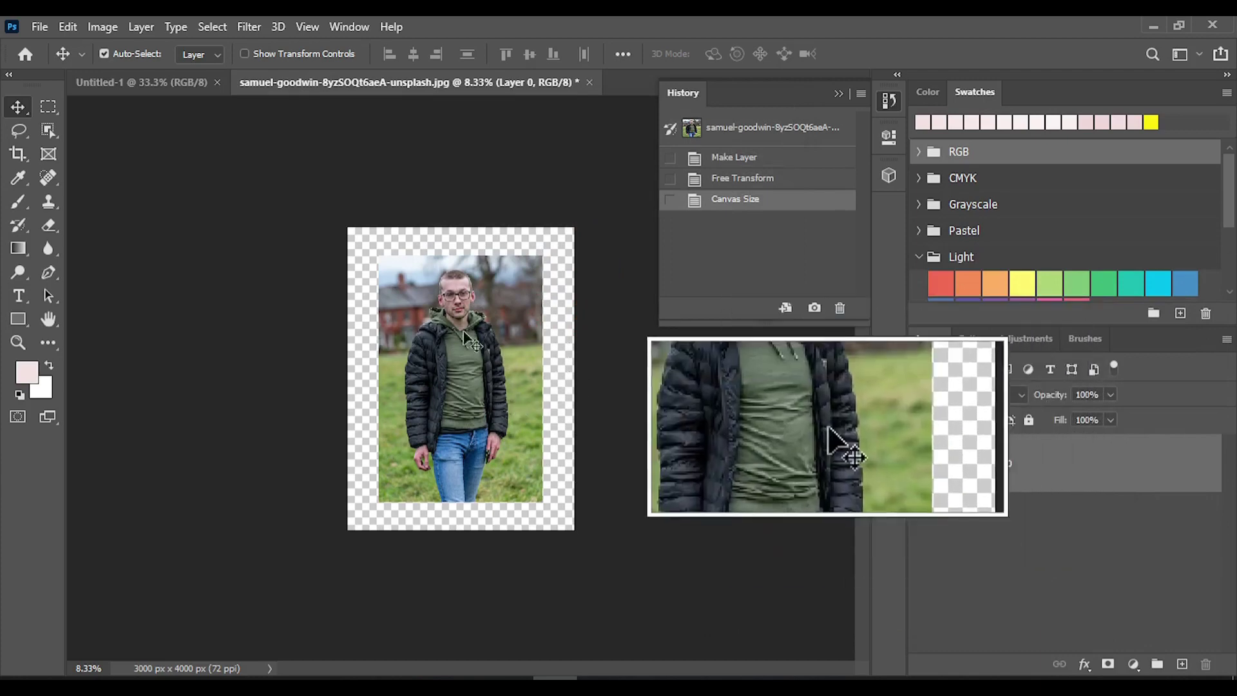
Step: Enlarge the canvas to 7000 pixels wide by 8000 pixels high
left_click(92, 26)
left_click(169, 188)
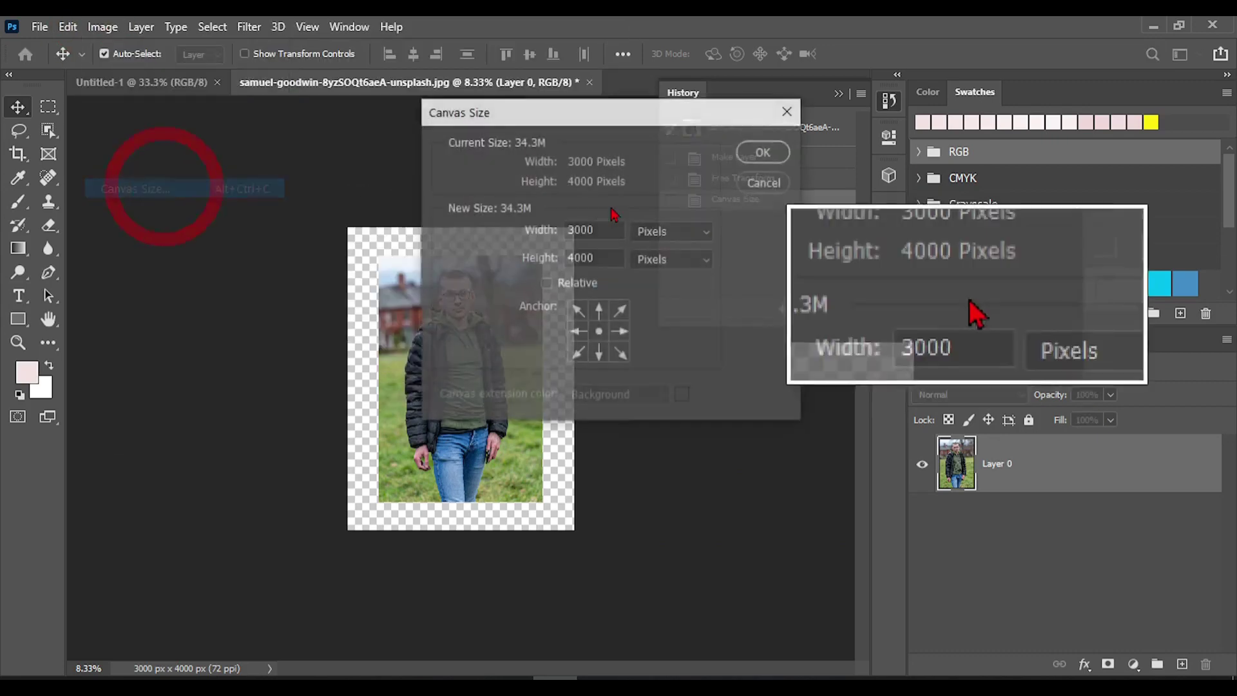
left_click(598, 230)
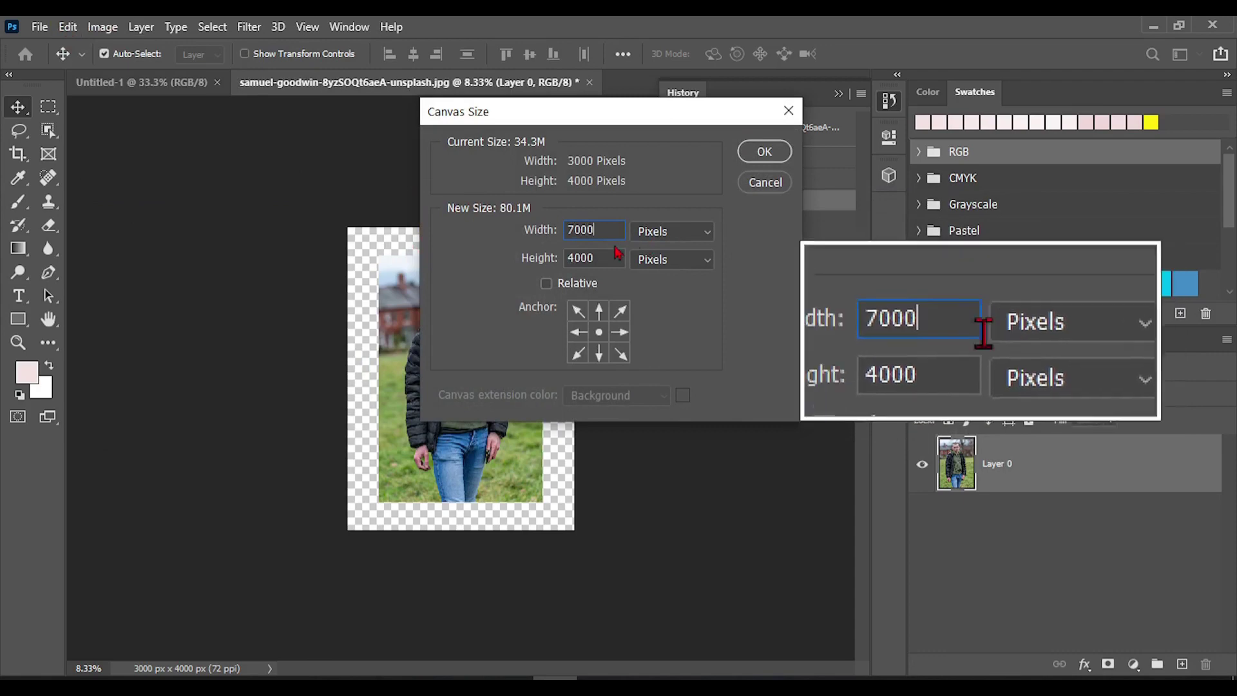
left_click(506, 258)
type("80")
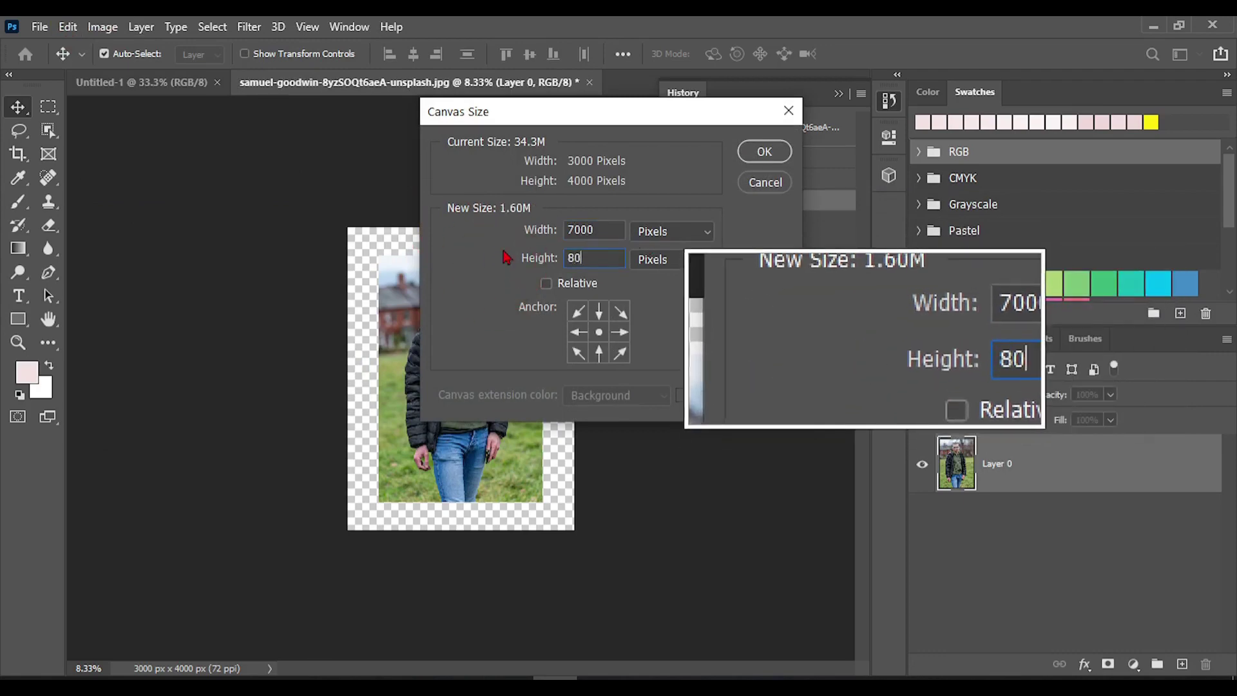
type("00")
left_click(764, 152)
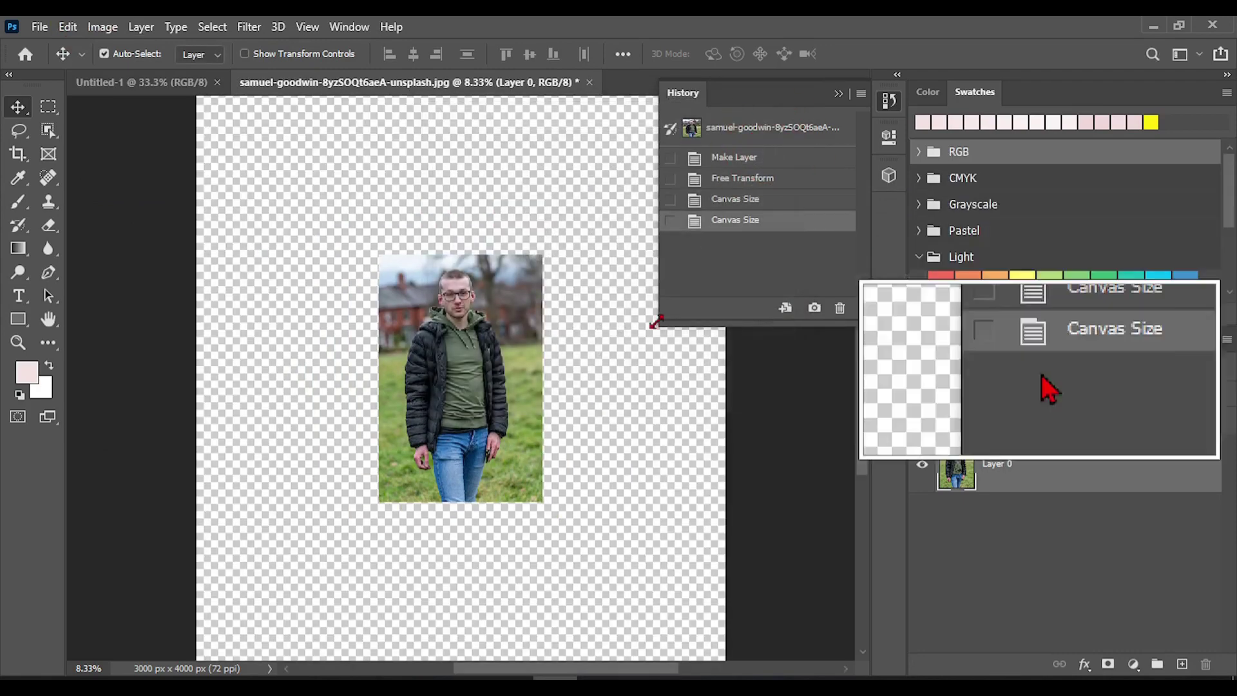
Step: Look over the image rotation options, and return the photo to its opening snapshot in the history
left_click(94, 28)
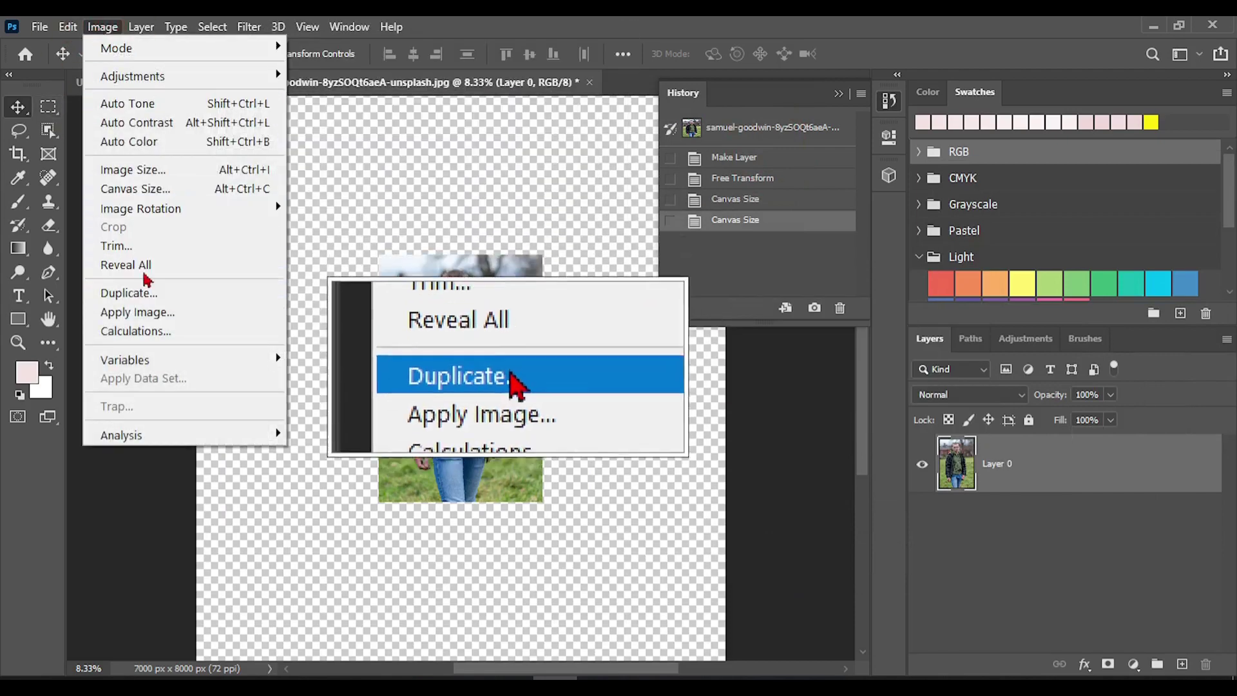
mouse_move(171, 212)
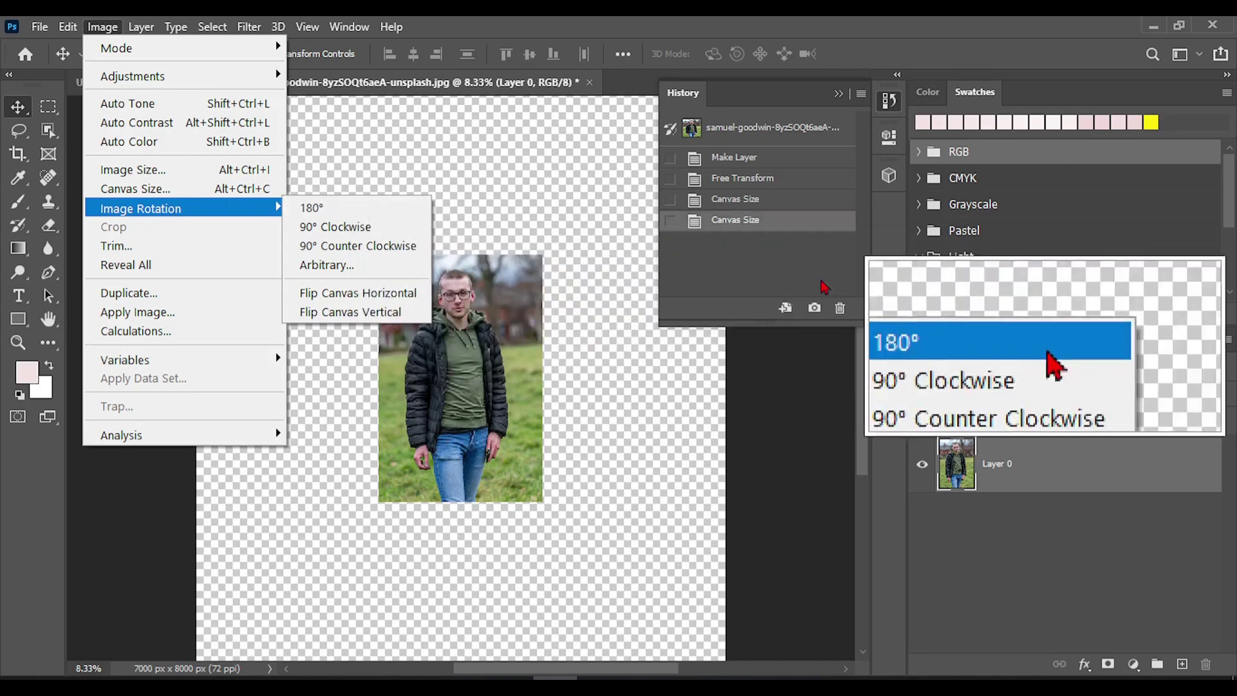
left_click(775, 129)
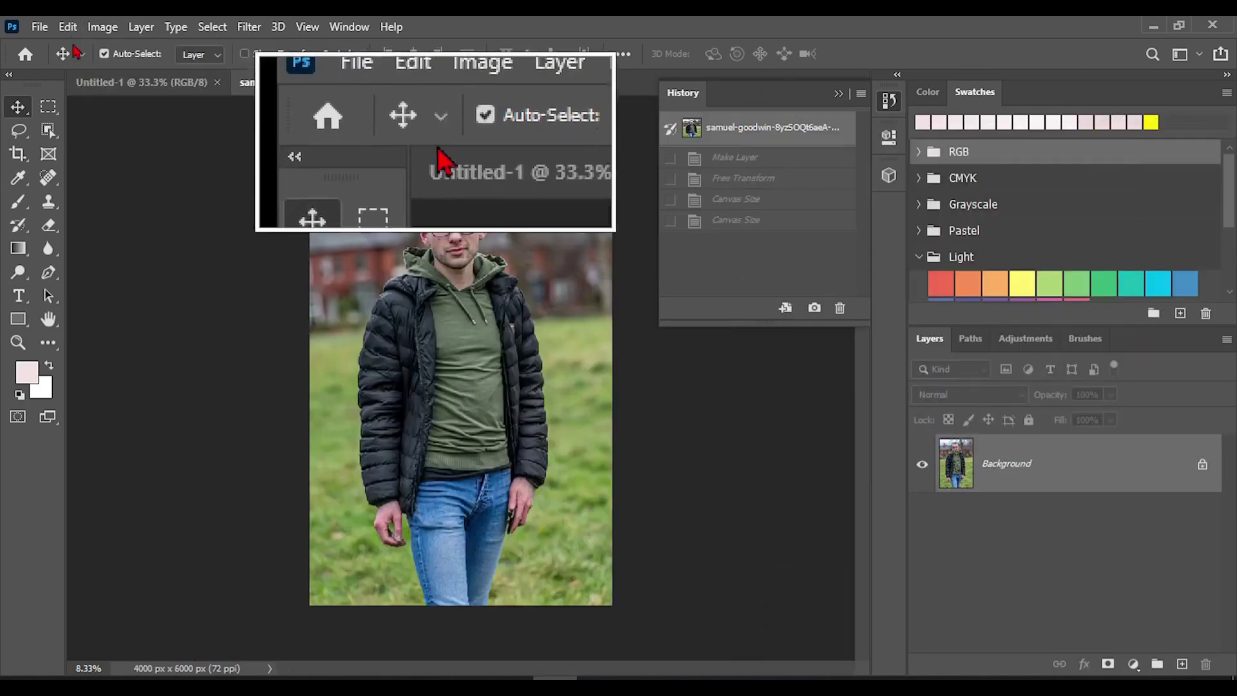
Step: Rotate the canvas 180° and flip it horizontally
left_click(103, 27)
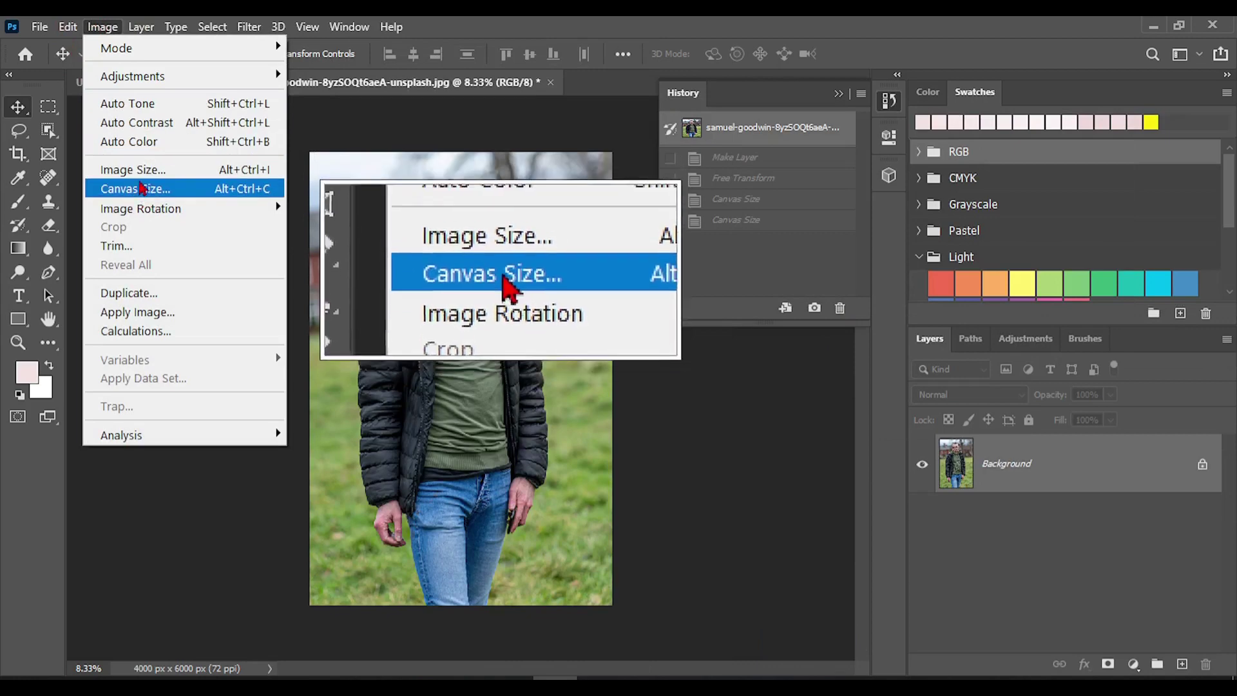
mouse_move(126, 208)
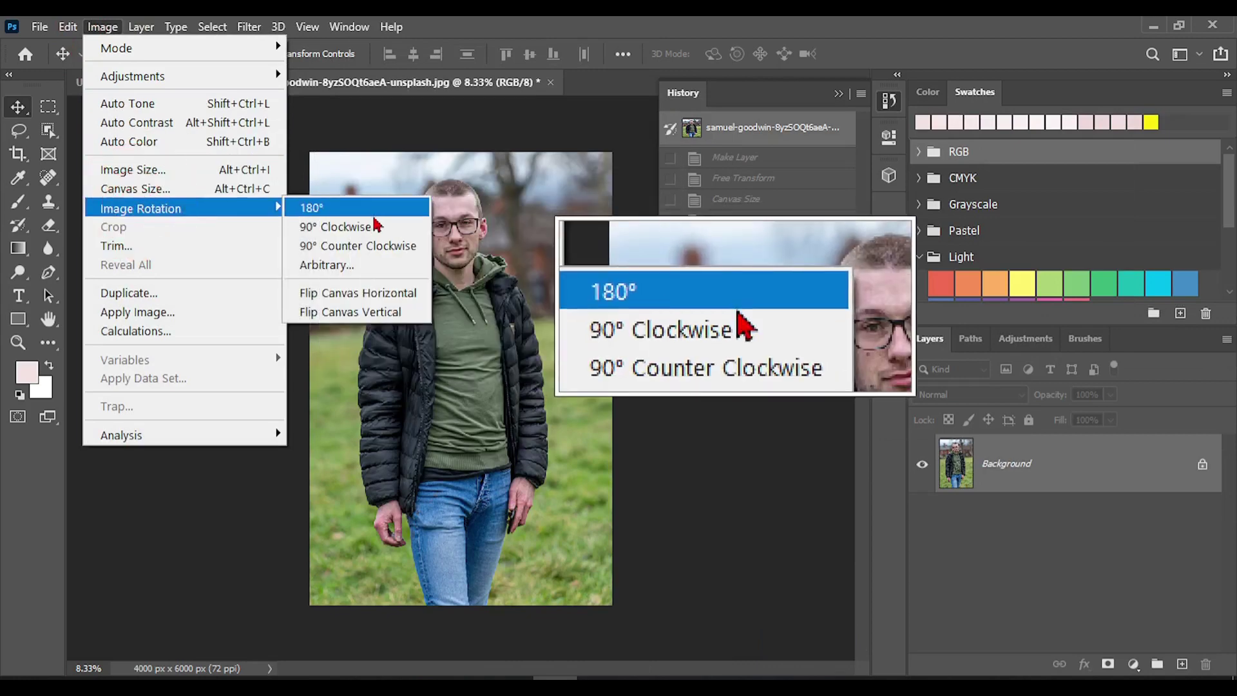
left_click(360, 213)
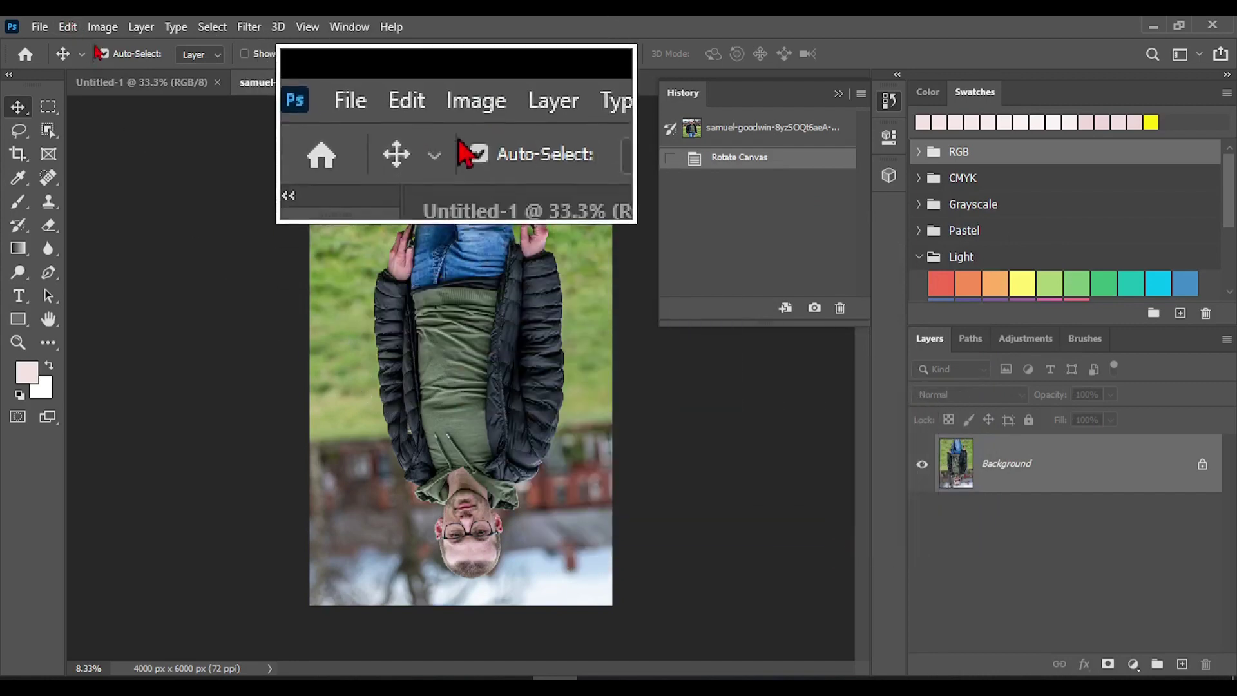
left_click(103, 27)
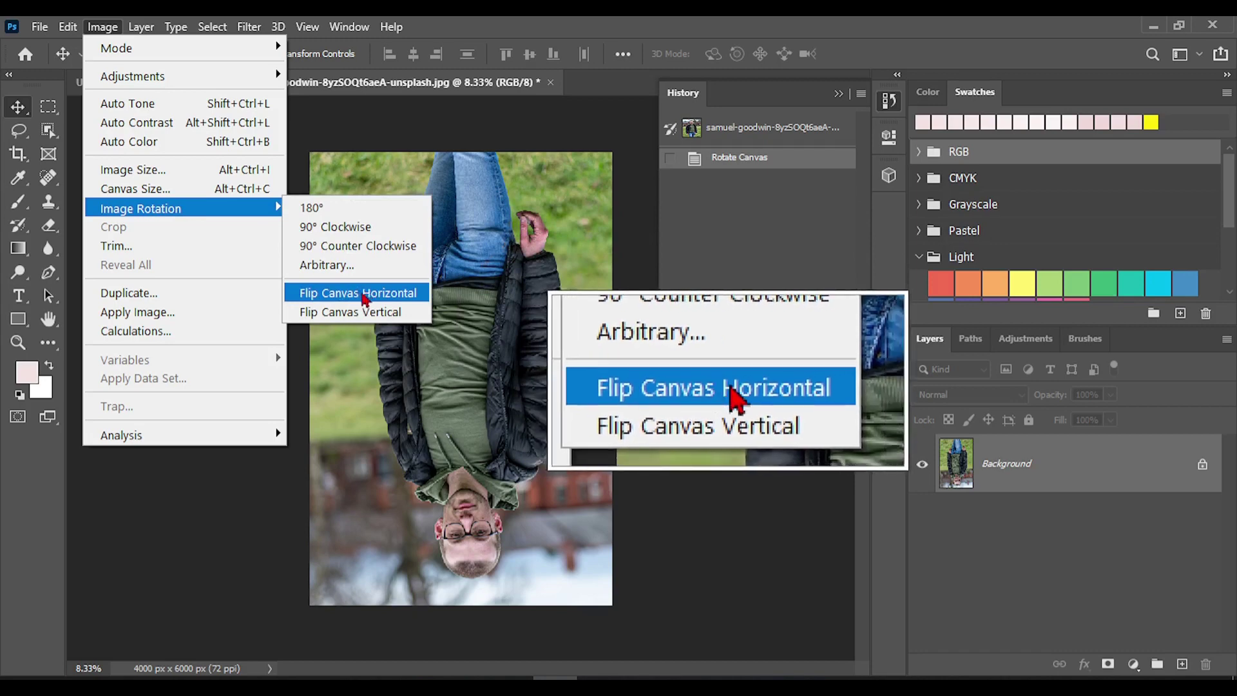
left_click(385, 296)
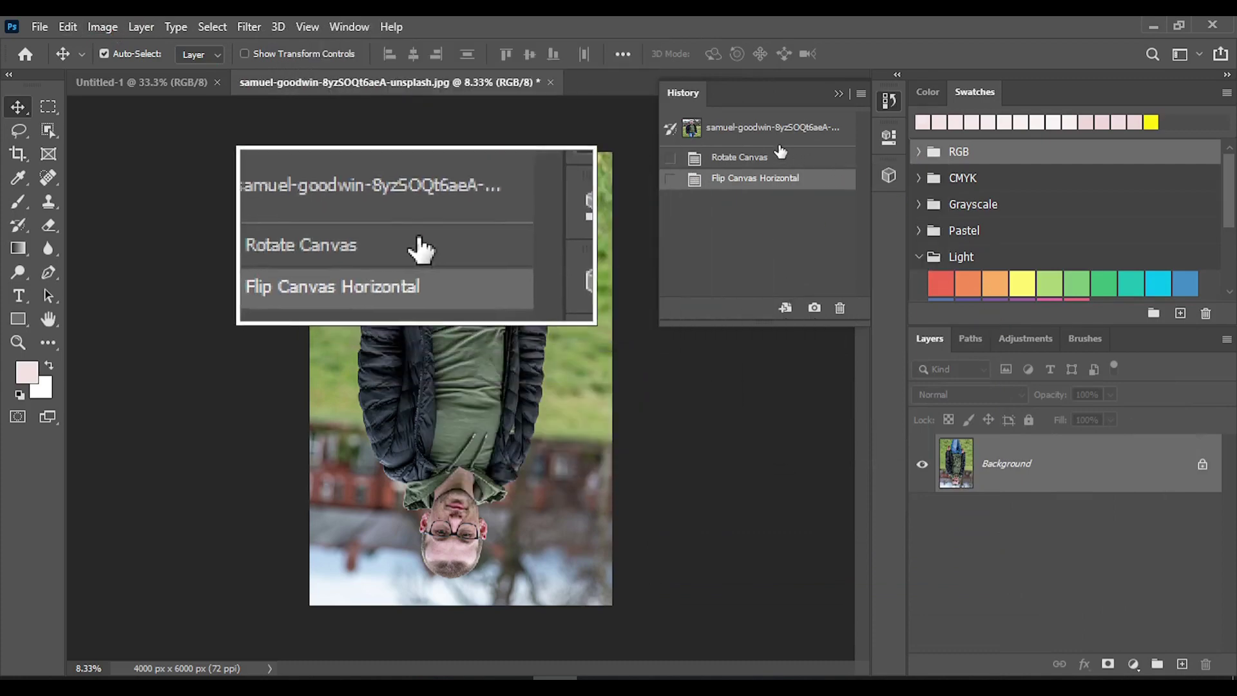
Step: Restore the photo's opening snapshot and flip the upright canvas horizontally
left_click(764, 129)
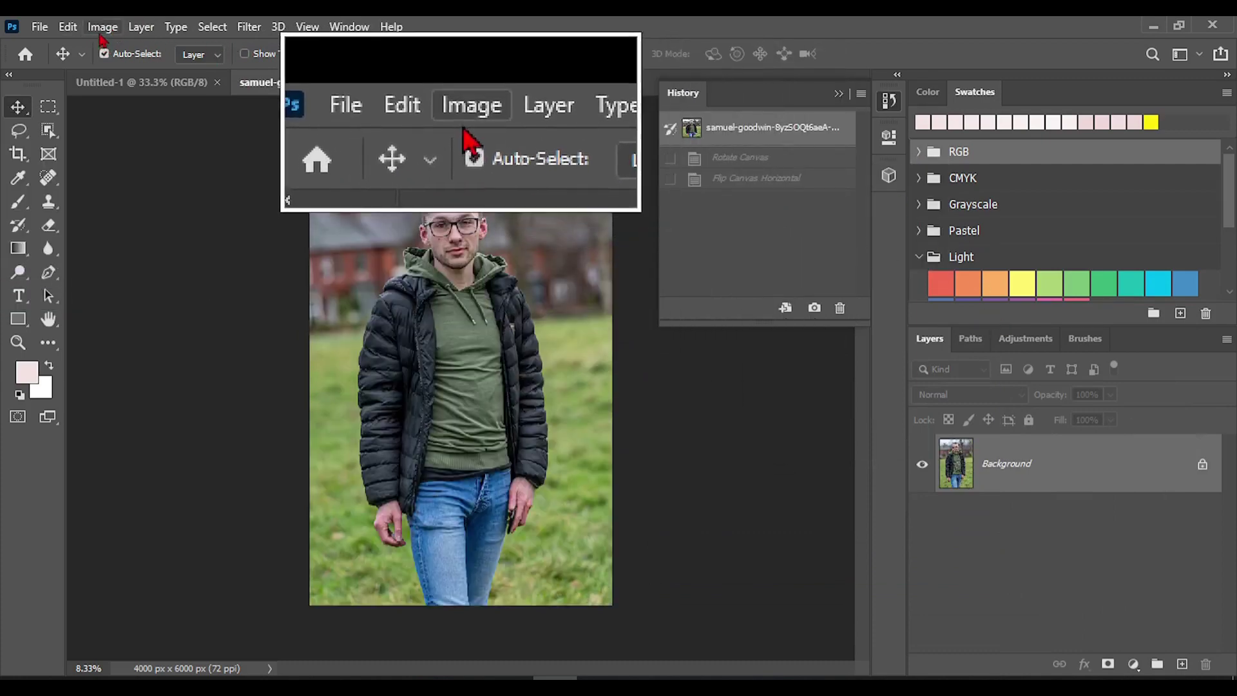
left_click(102, 28)
mouse_move(160, 214)
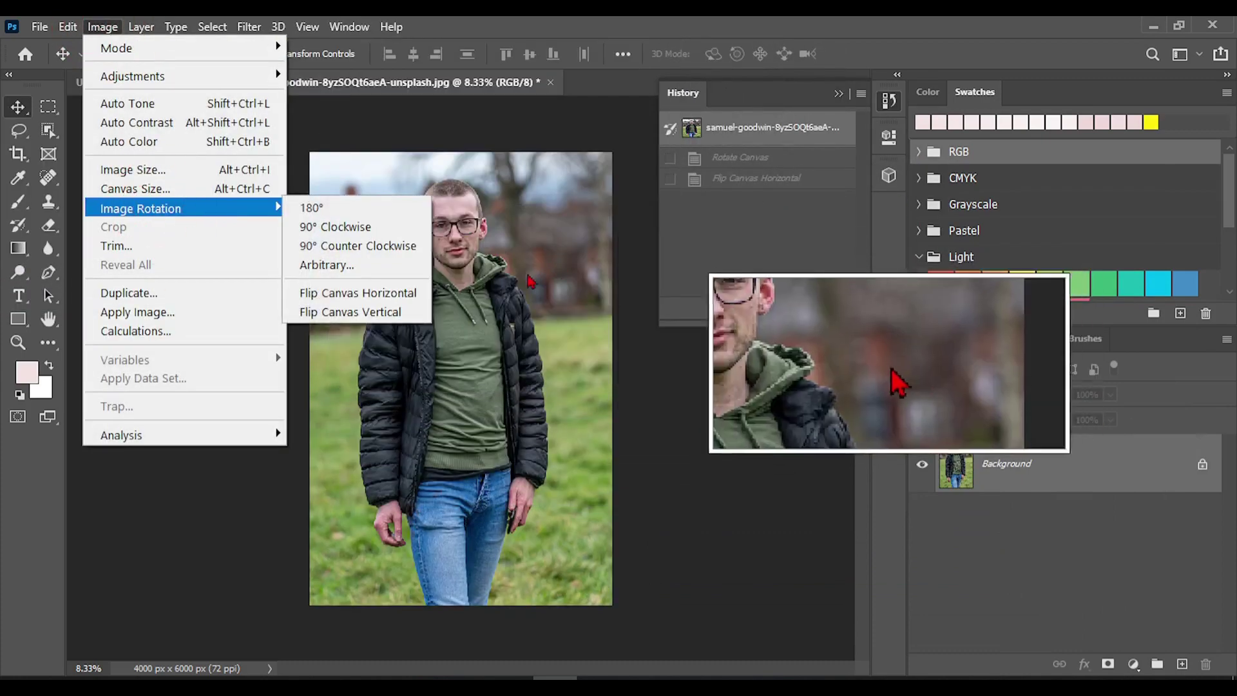
left_click(360, 295)
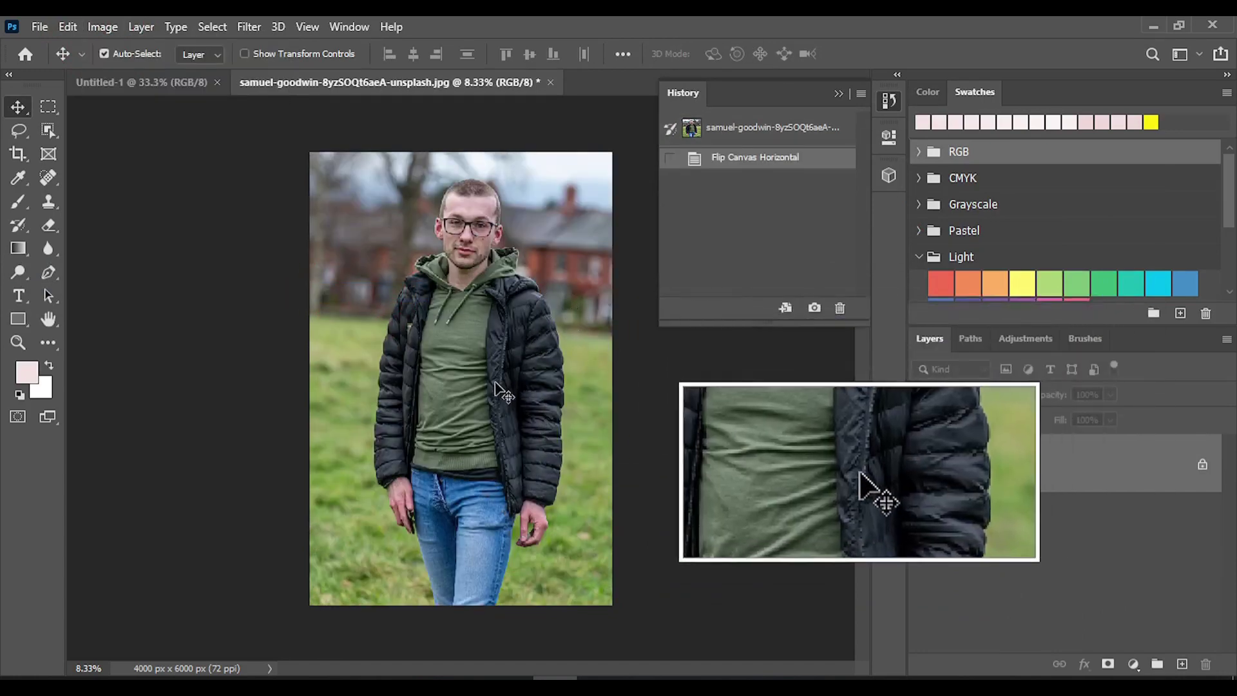
Step: Try flipping the canvas vertically, and return the photo to its opening snapshot in the history
left_click(103, 27)
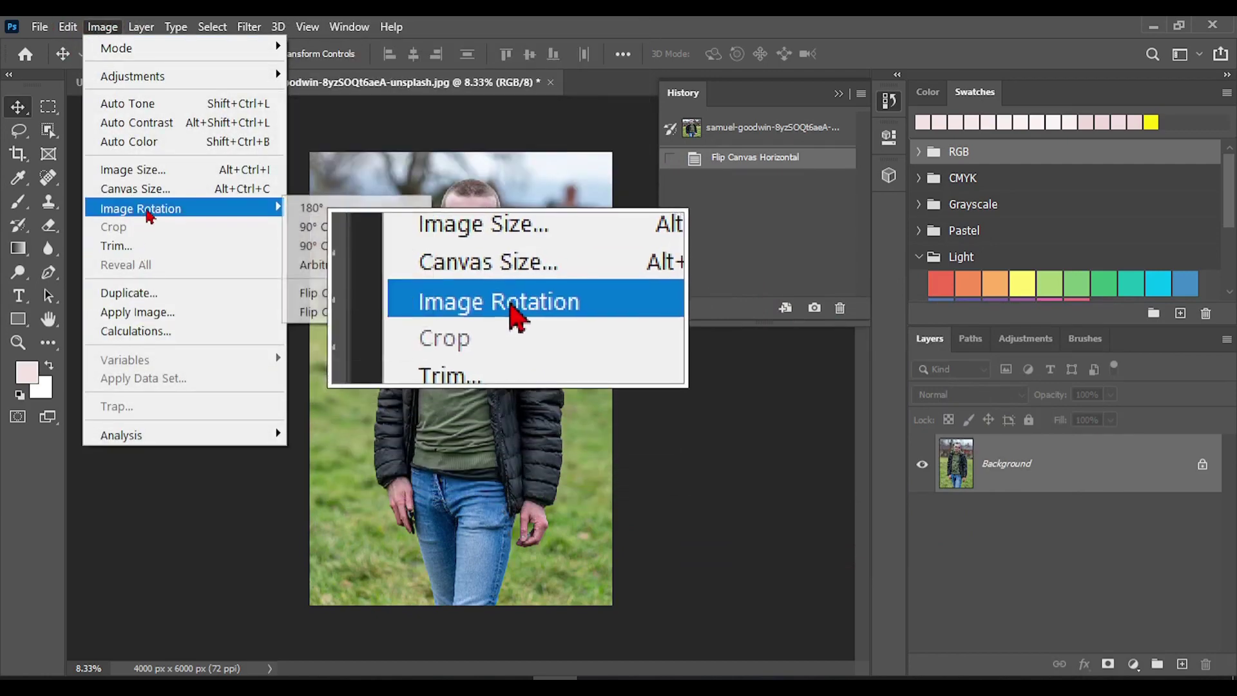
mouse_move(142, 208)
left_click(323, 310)
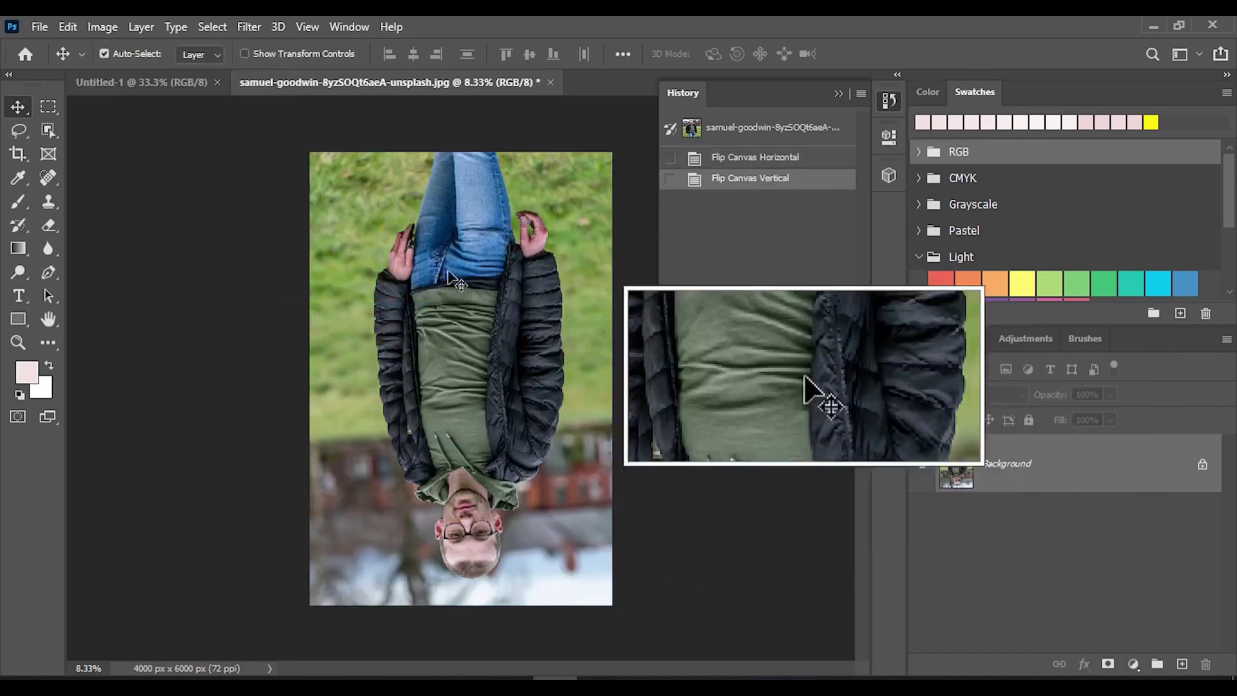
left_click(104, 29)
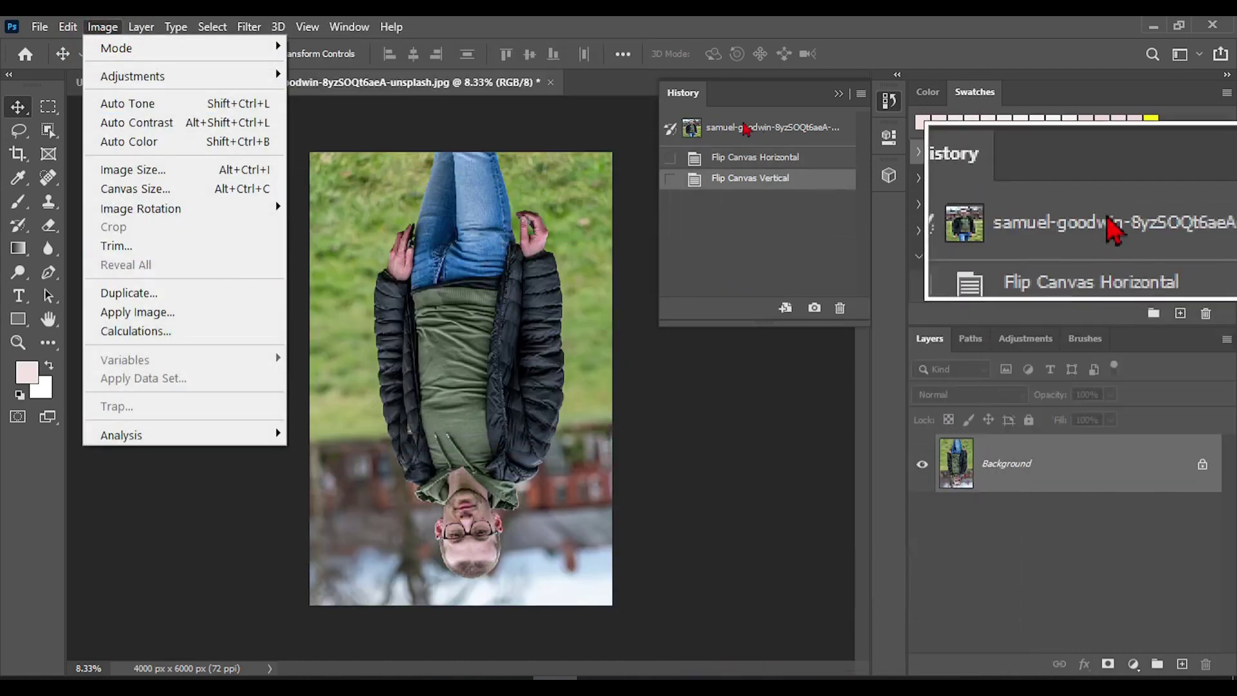
double_click(751, 129)
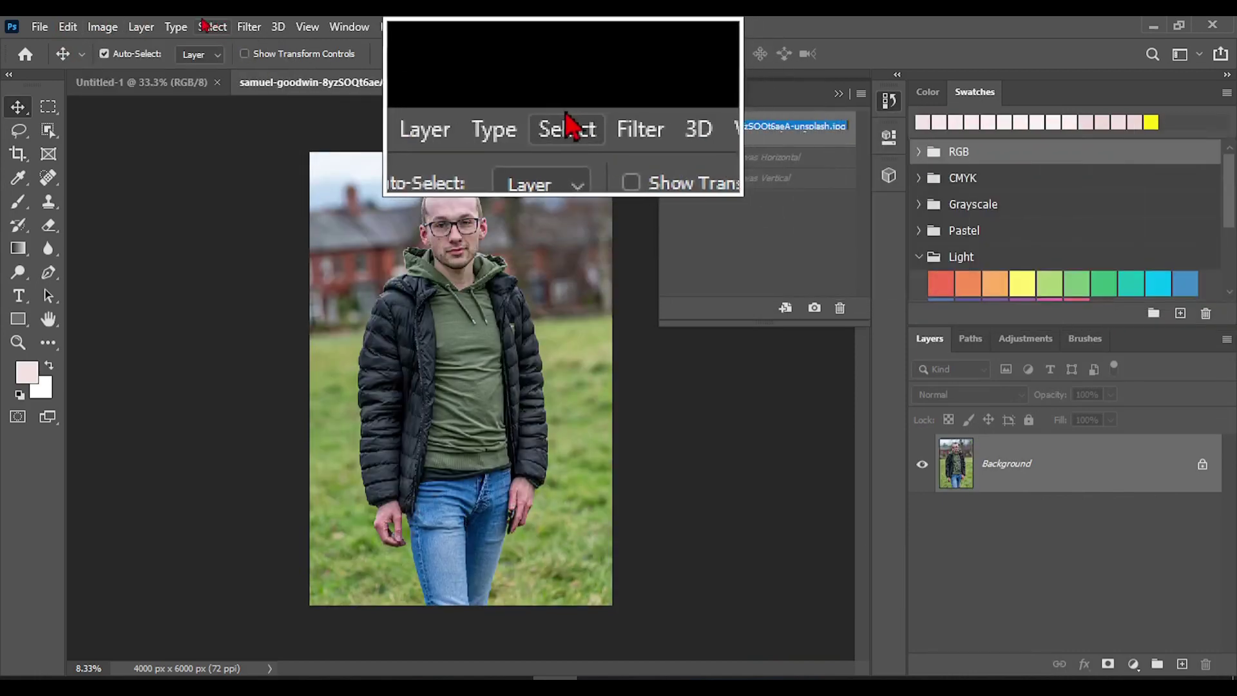
Step: Crop the photo to a rectangular selection around the man's head and chest, about 1714 by 2352 pixels
left_click(103, 27)
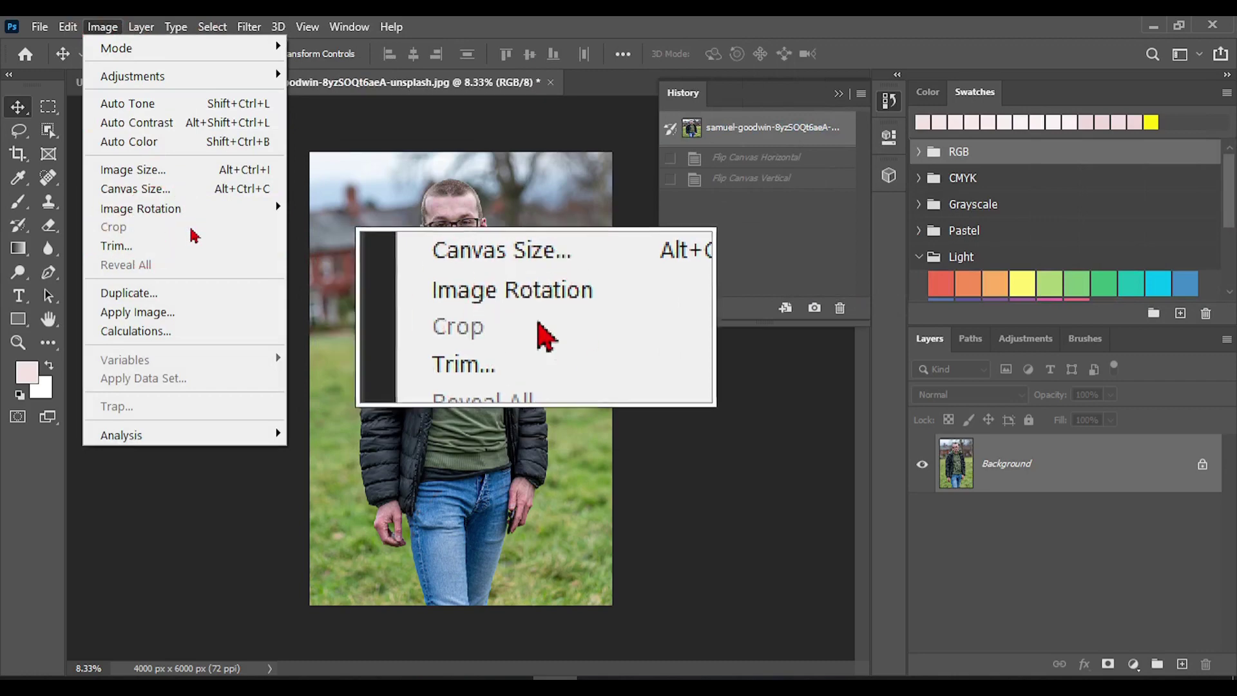
left_click(477, 219)
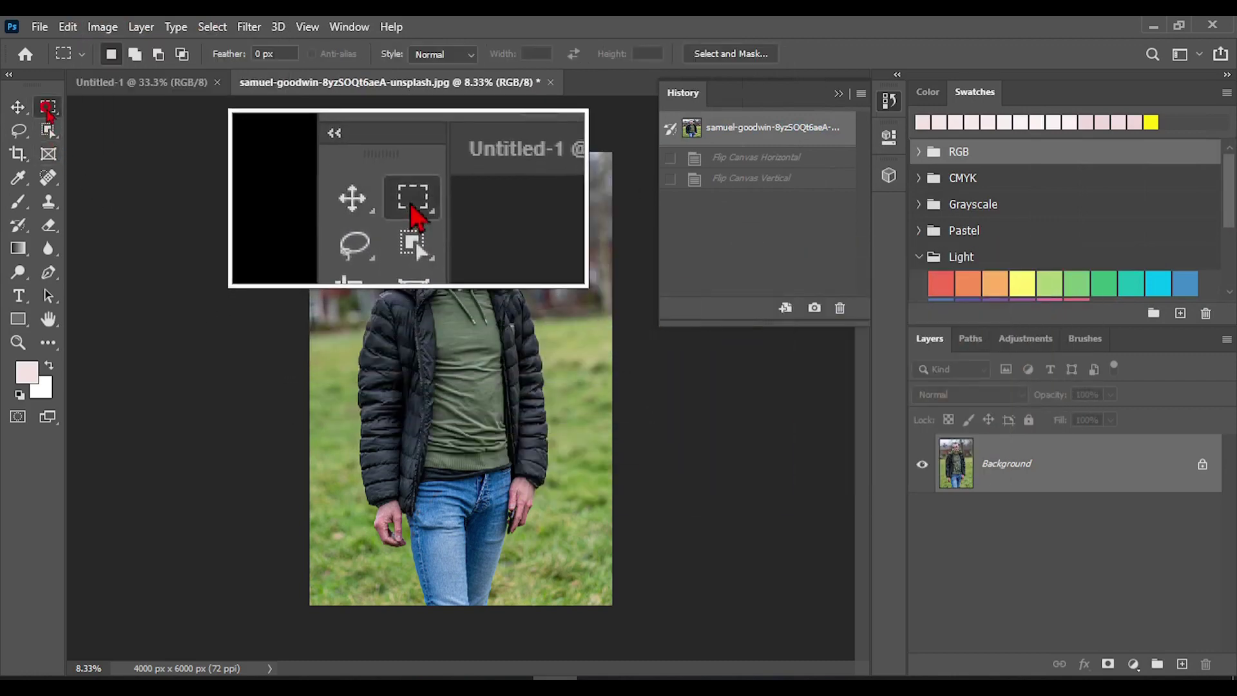
left_click_drag(392, 173, 521, 349)
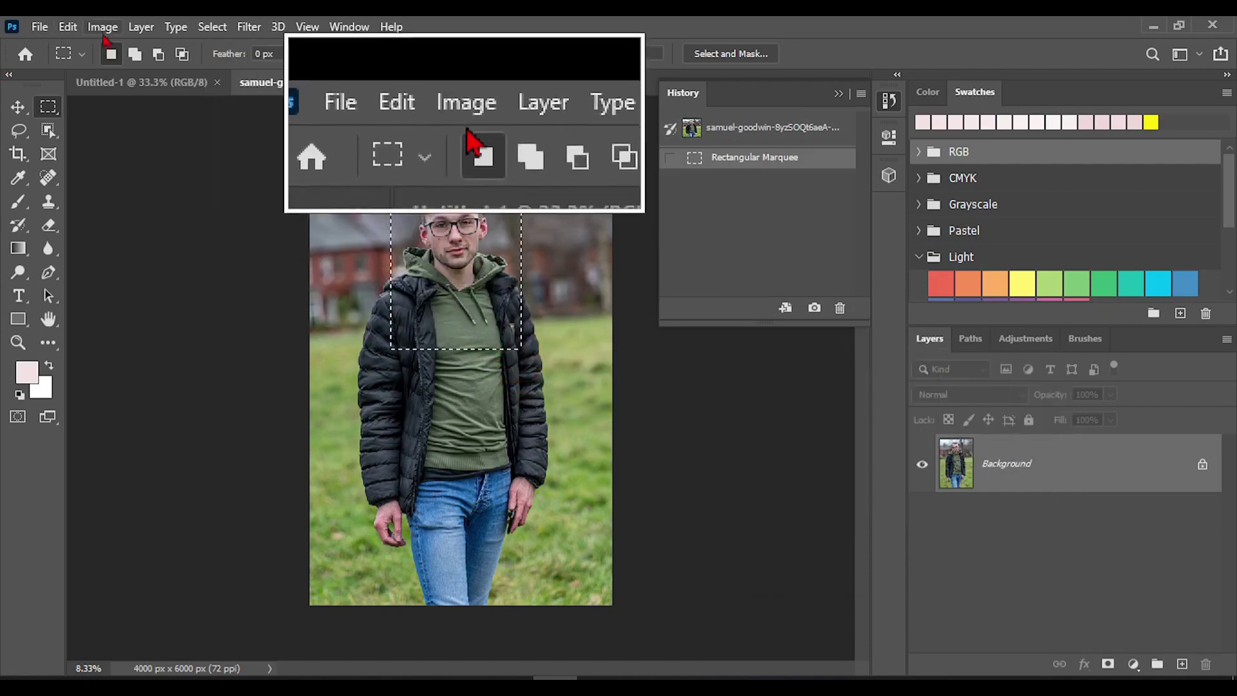
left_click(103, 26)
left_click(114, 226)
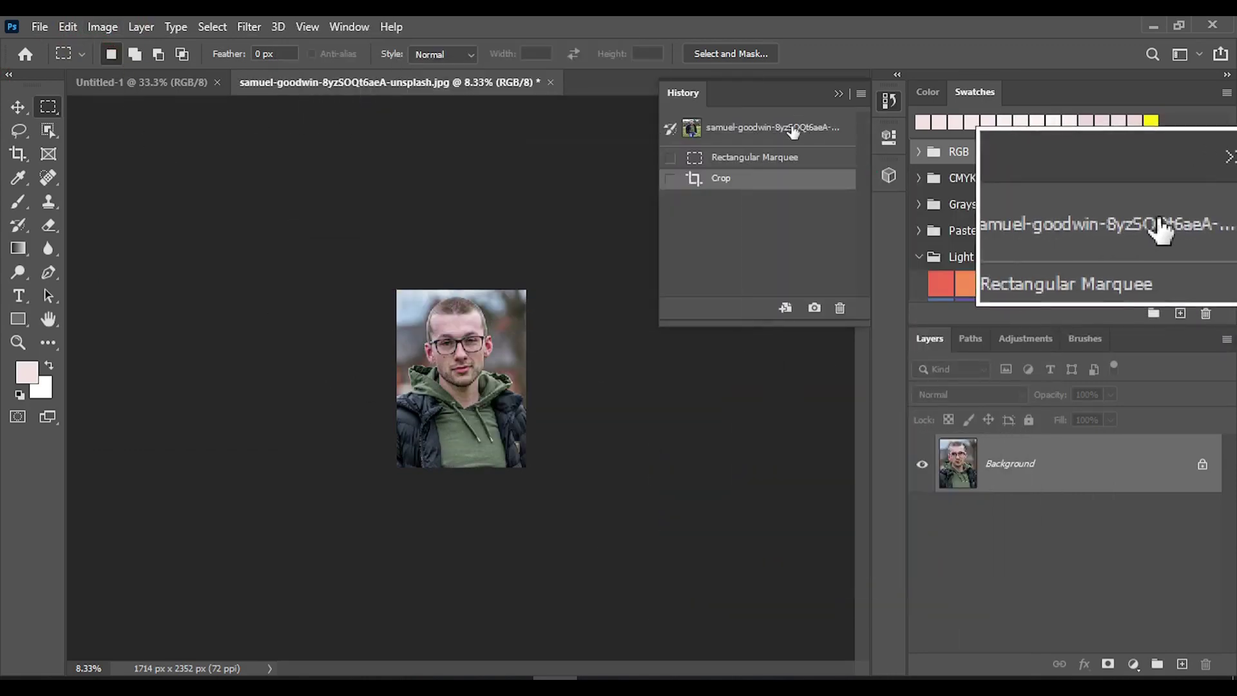
Step: Return the photo to its opening snapshot in the history and convert the locked background into a regular layer
left_click(794, 131)
left_click(102, 26)
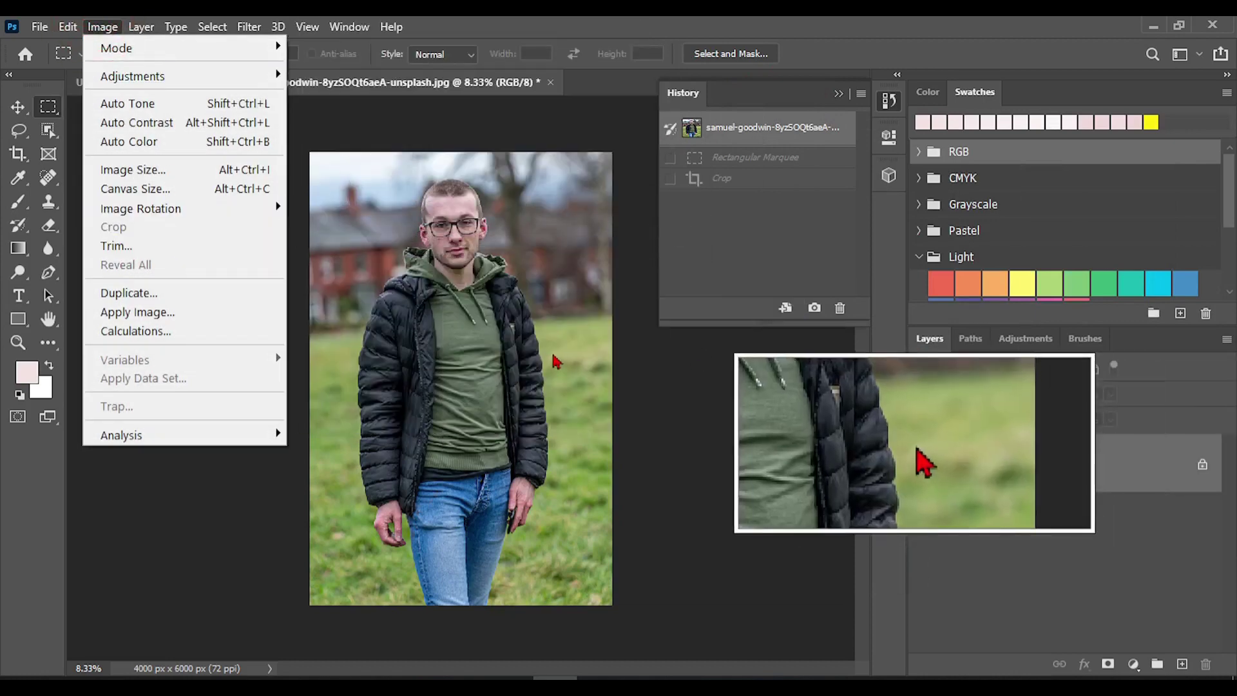
left_click(556, 362)
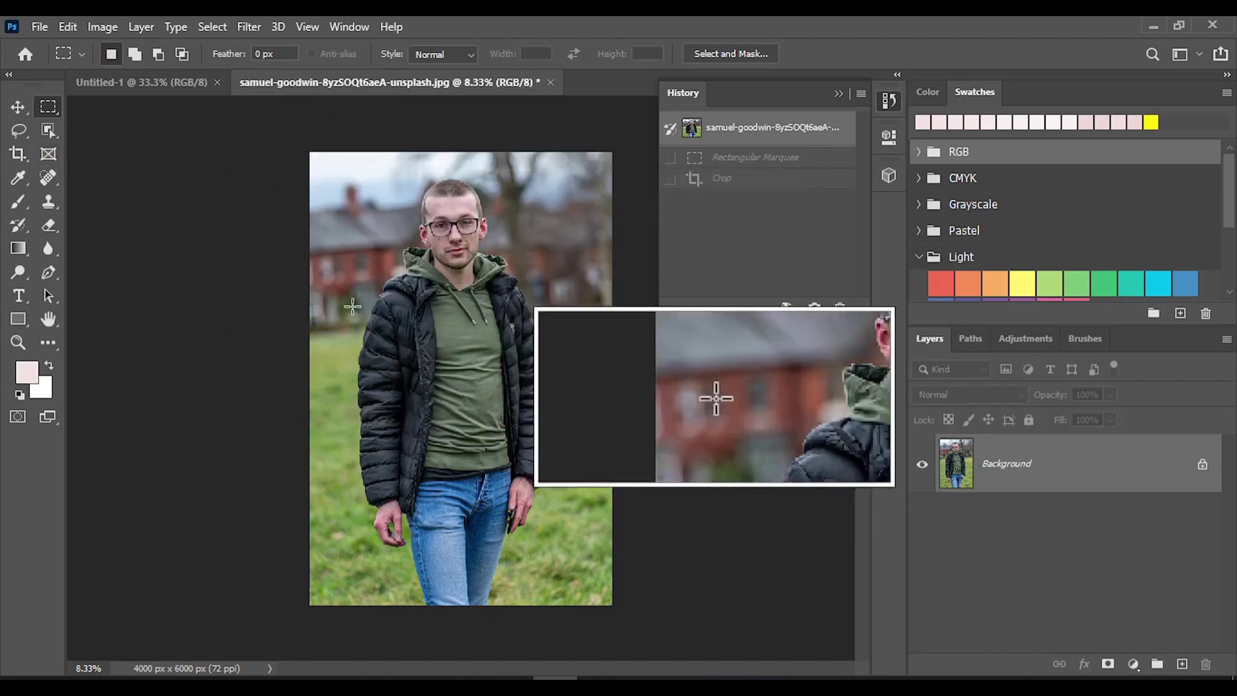
key("ctrl+t")
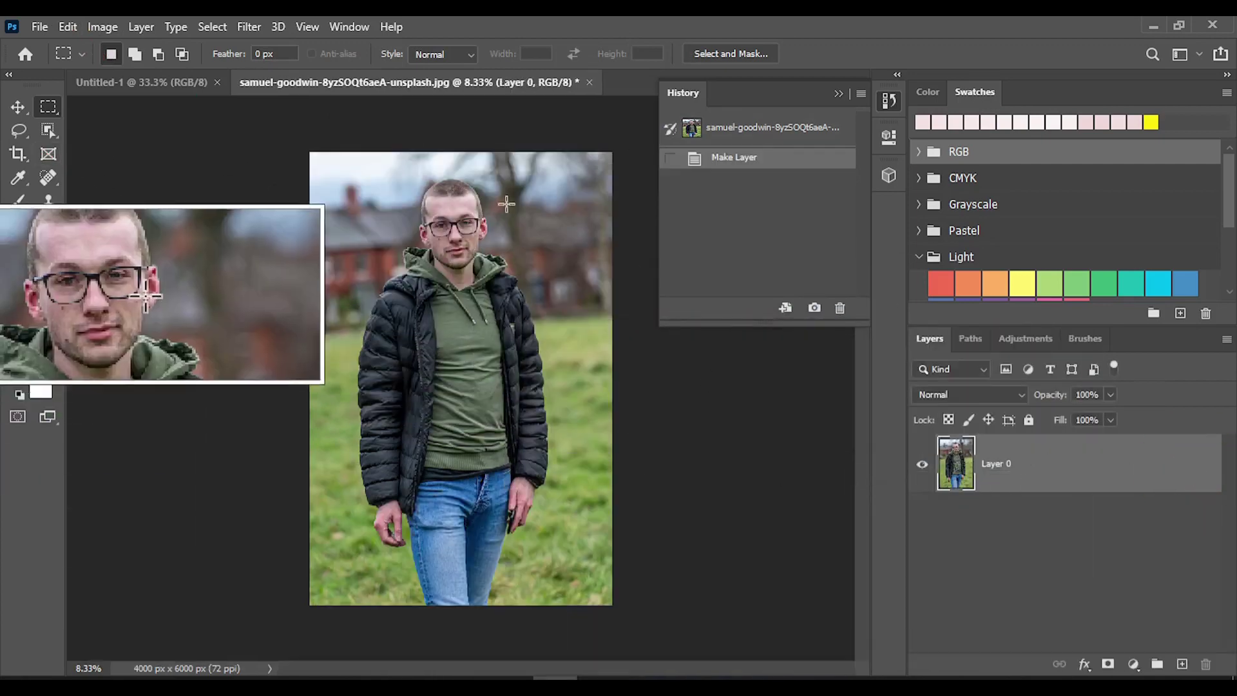
Step: Scale the photo layer proportionally about its centre to about 60% with Free Transform
key("ctrl+t")
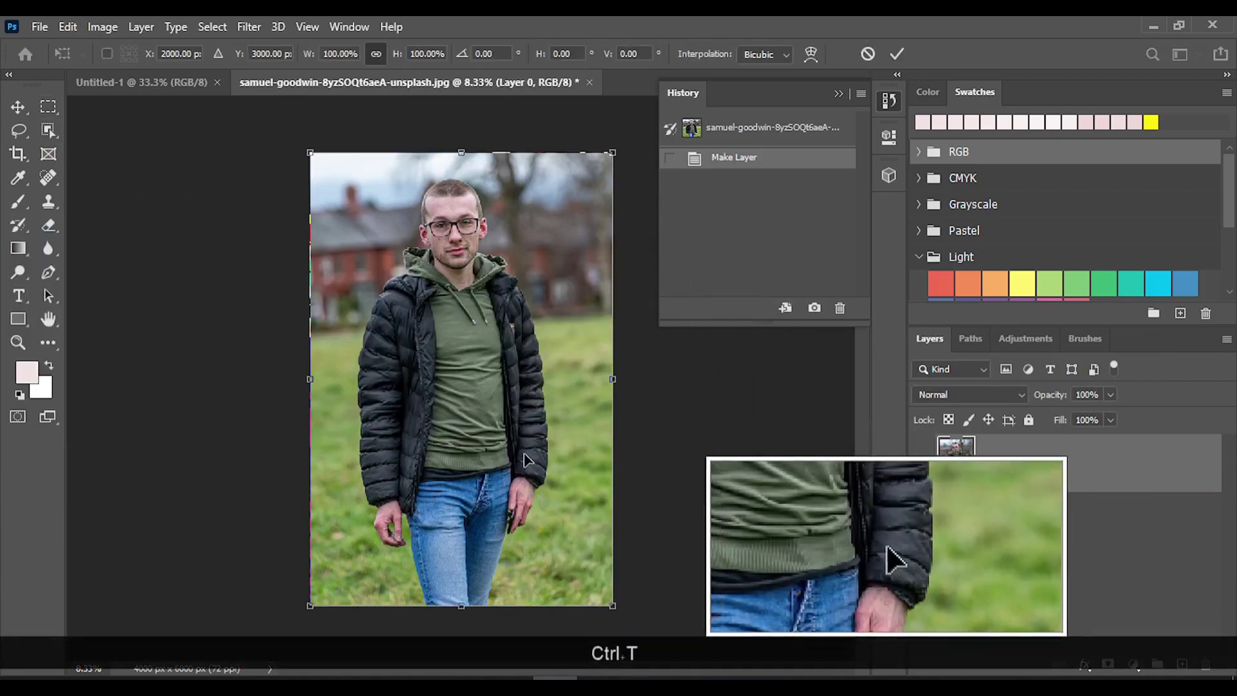
left_click_drag(611, 153, 552, 243)
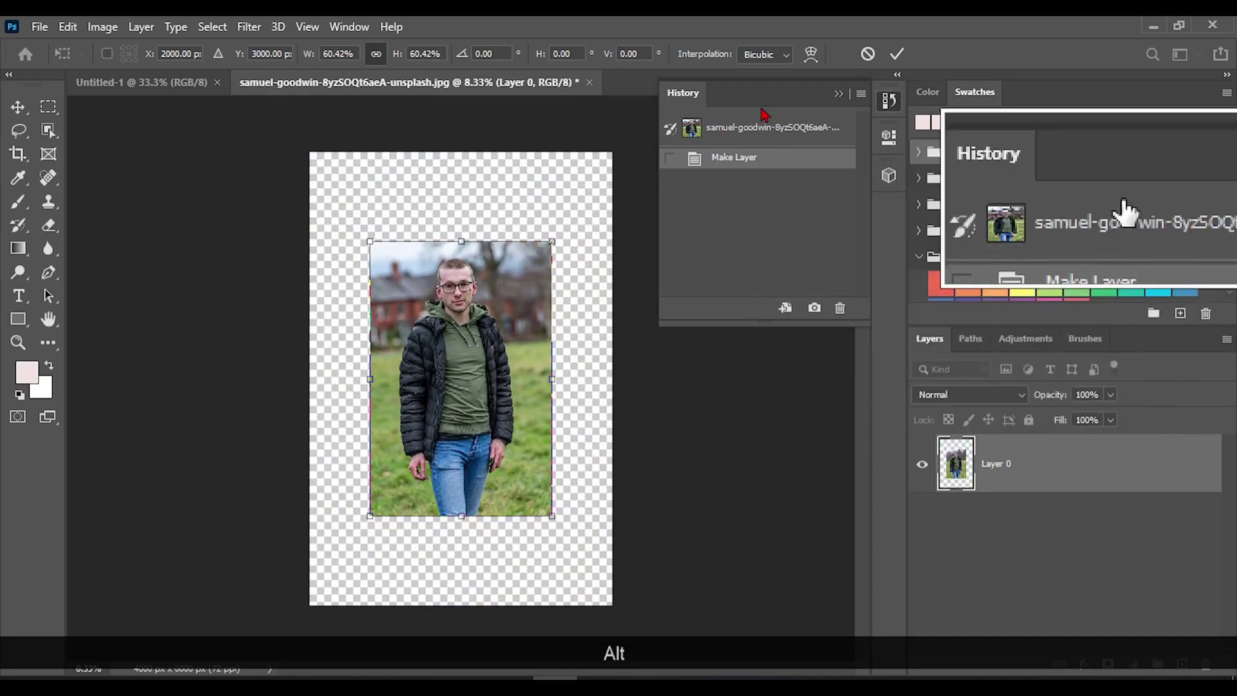
left_click(887, 54)
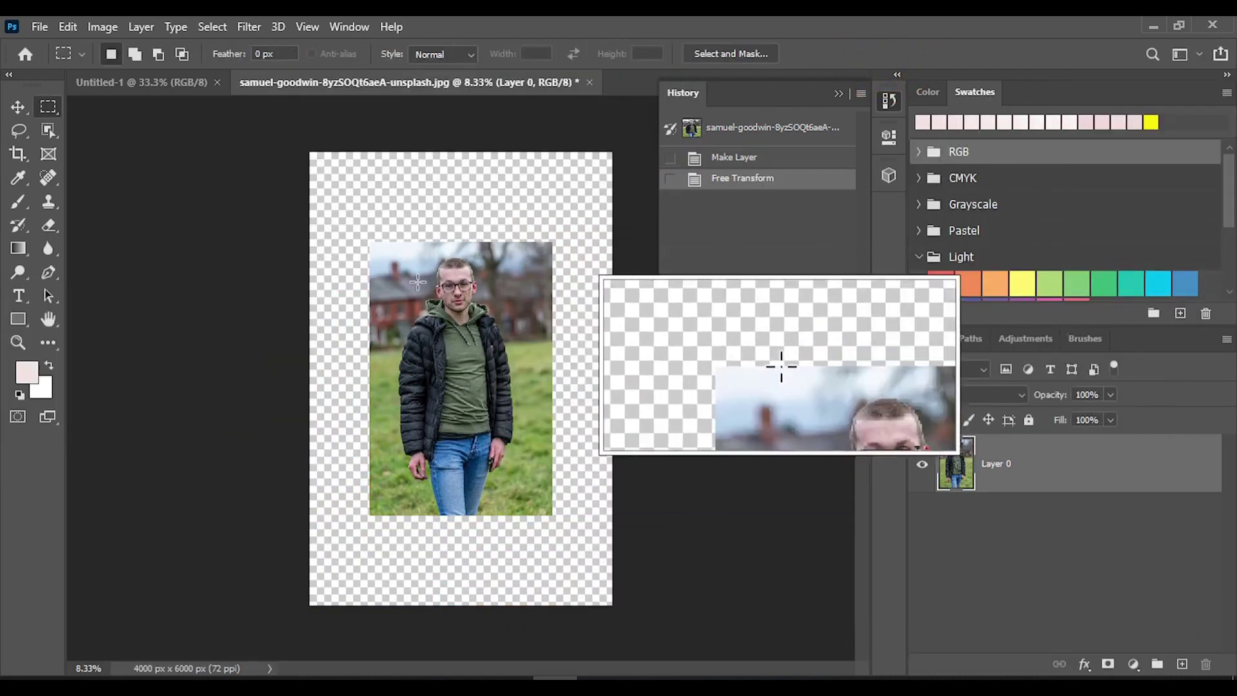
Step: Trim the transparent pixels away from the canvas on all four sides
left_click(95, 30)
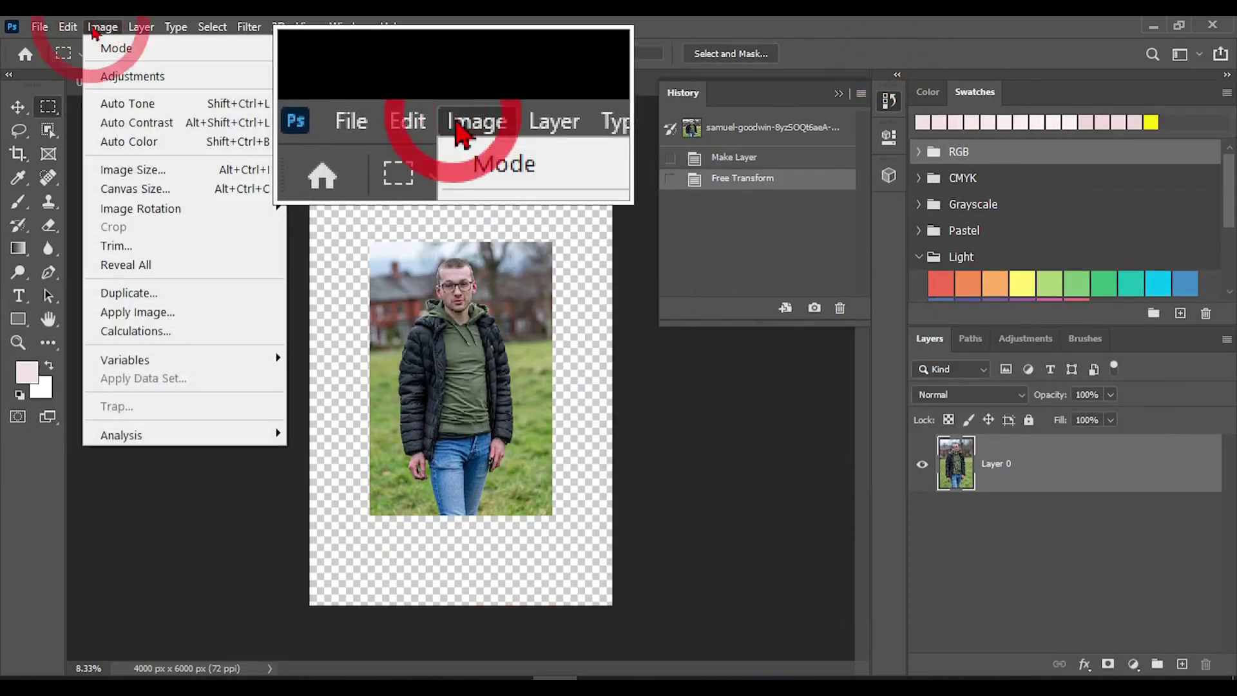
left_click(129, 246)
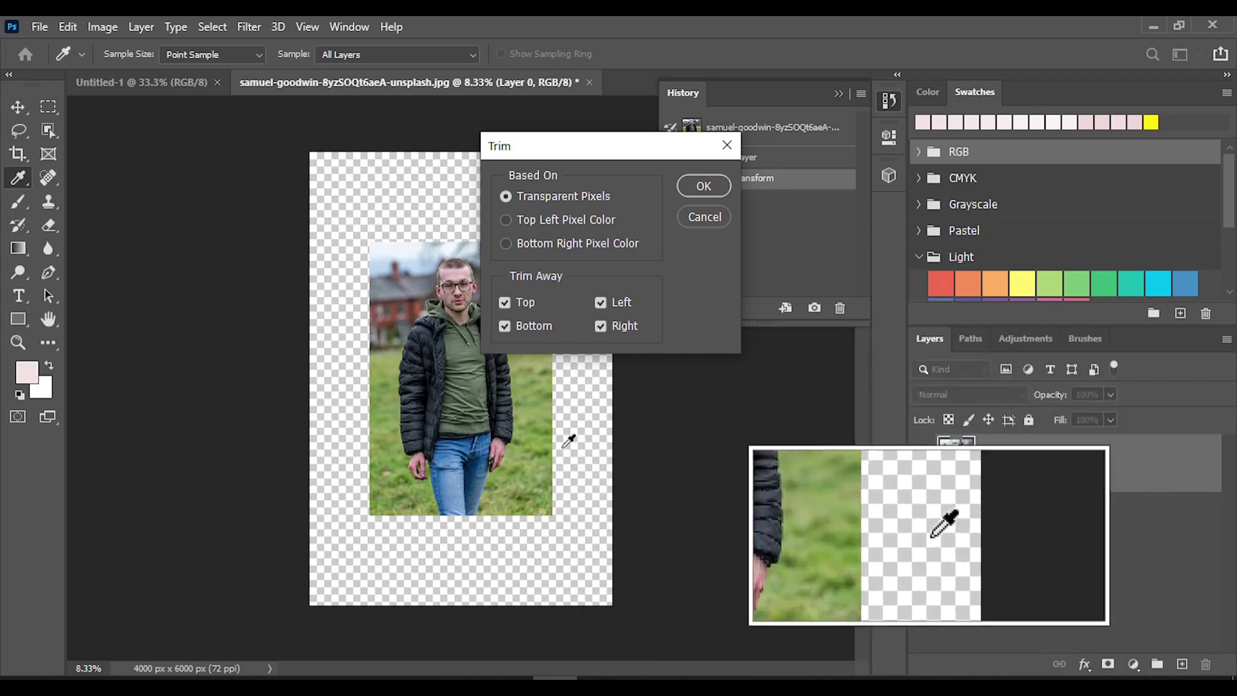
left_click(703, 188)
key("m")
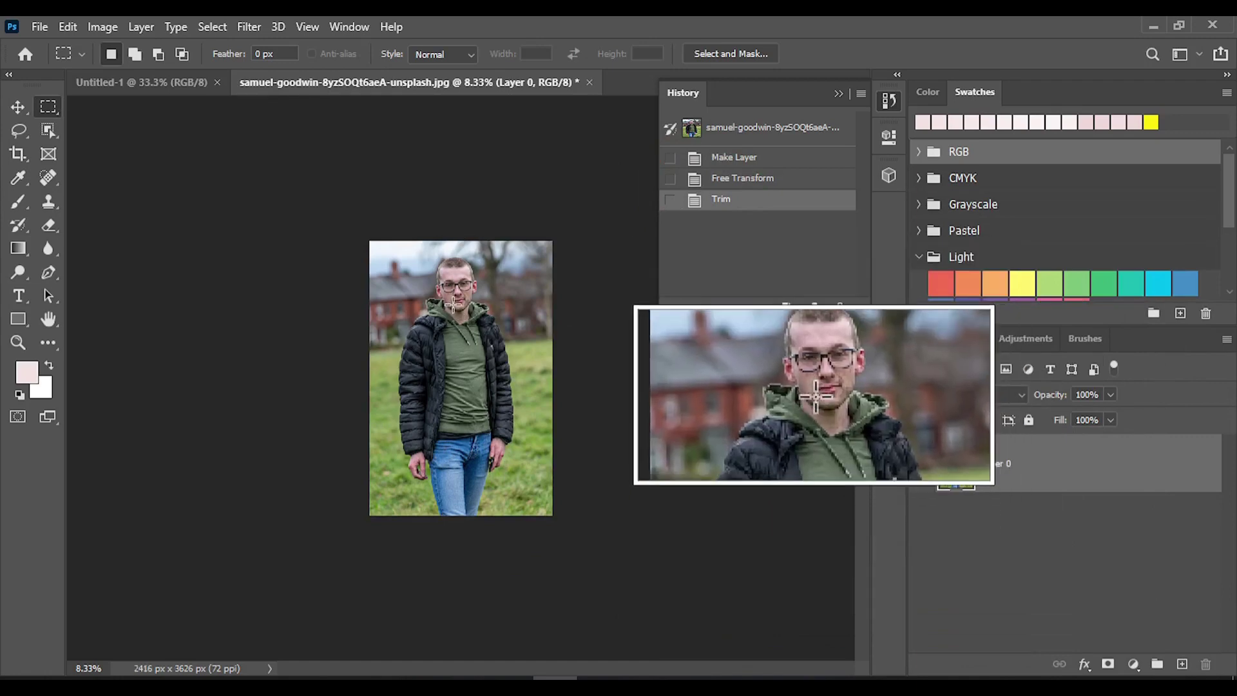
Step: Restore the opening snapshot of the trimmed photo and unlock its background as a regular layer
left_click(763, 132)
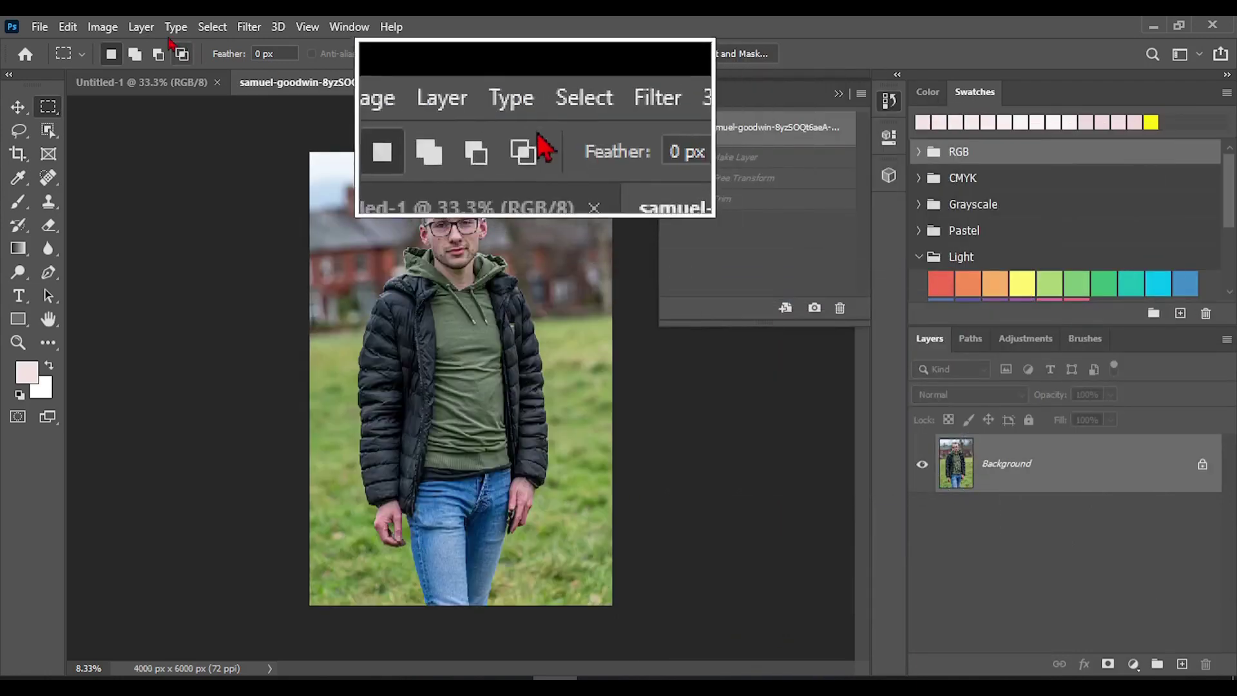
left_click(103, 26)
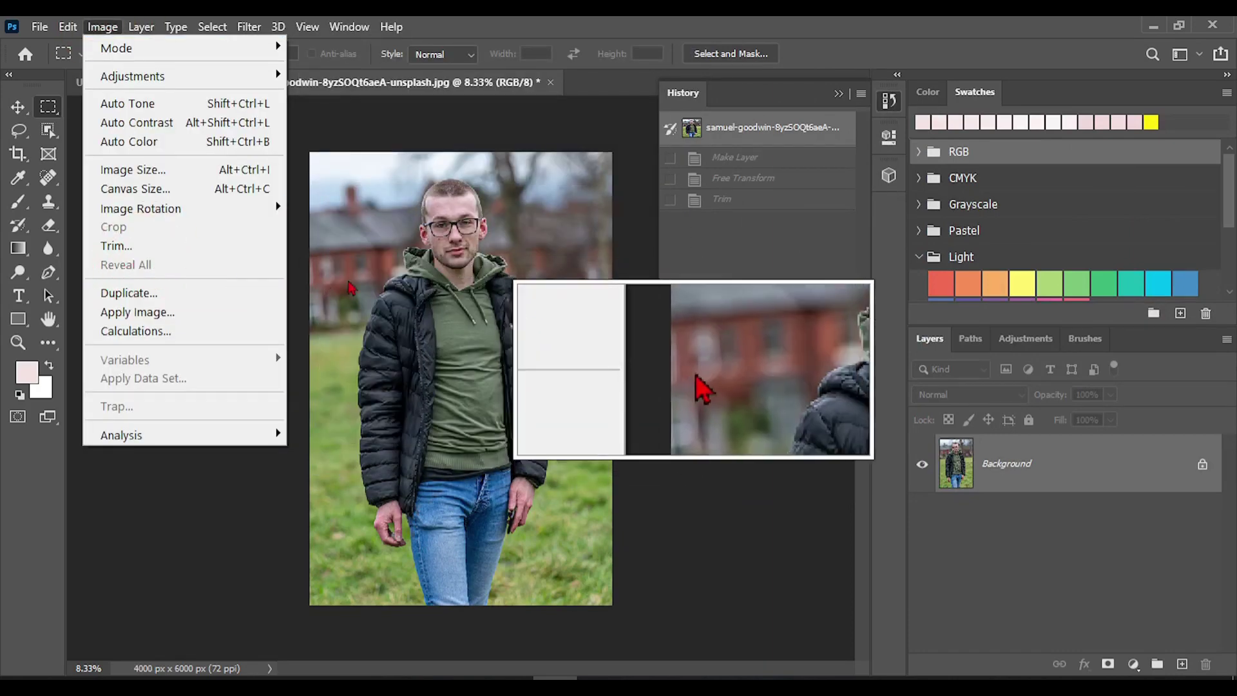
left_click(348, 142)
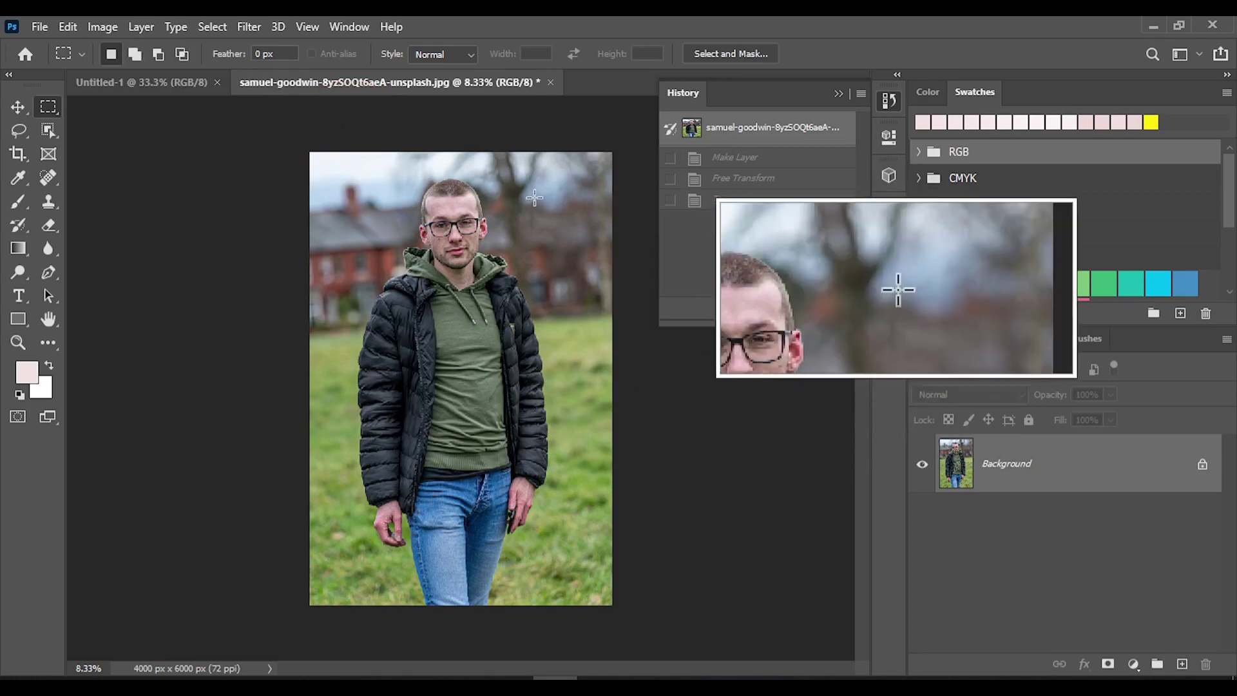
key("ctrl+t")
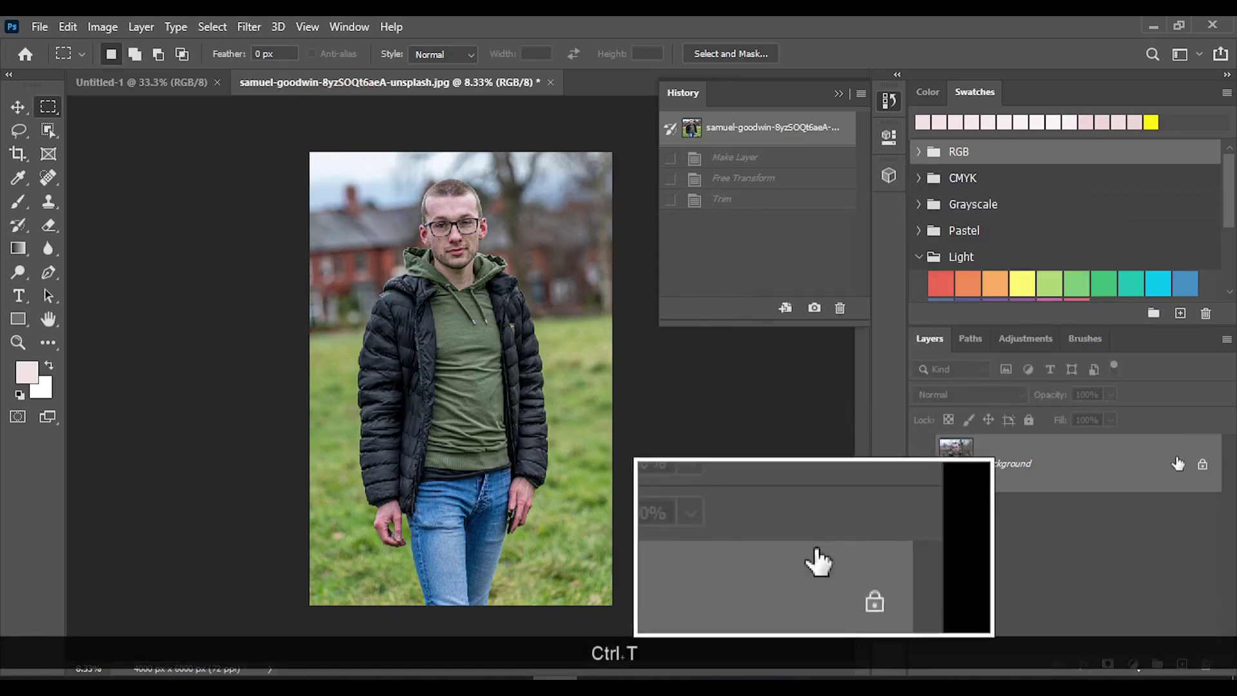
left_click(1201, 468)
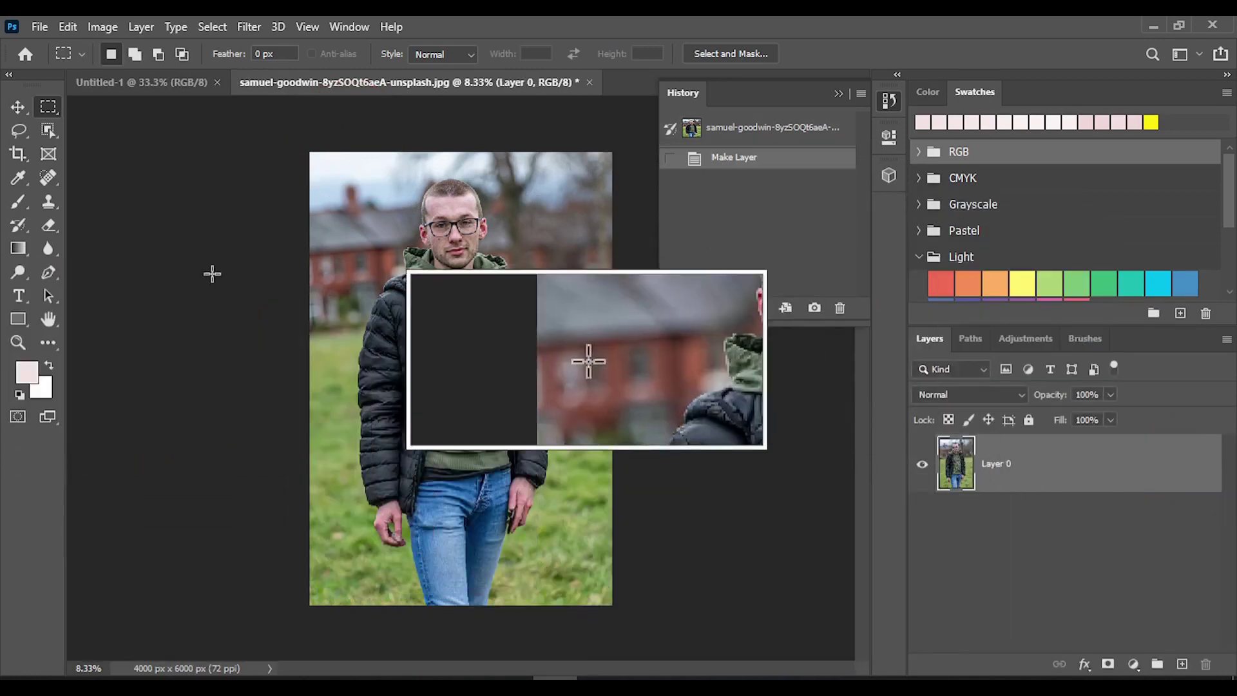
Step: Free-transform the photo layer to about 75% size, rotate it about 20.7° clockwise and let it extend past the canvas's upper edge
key("ctrl+t")
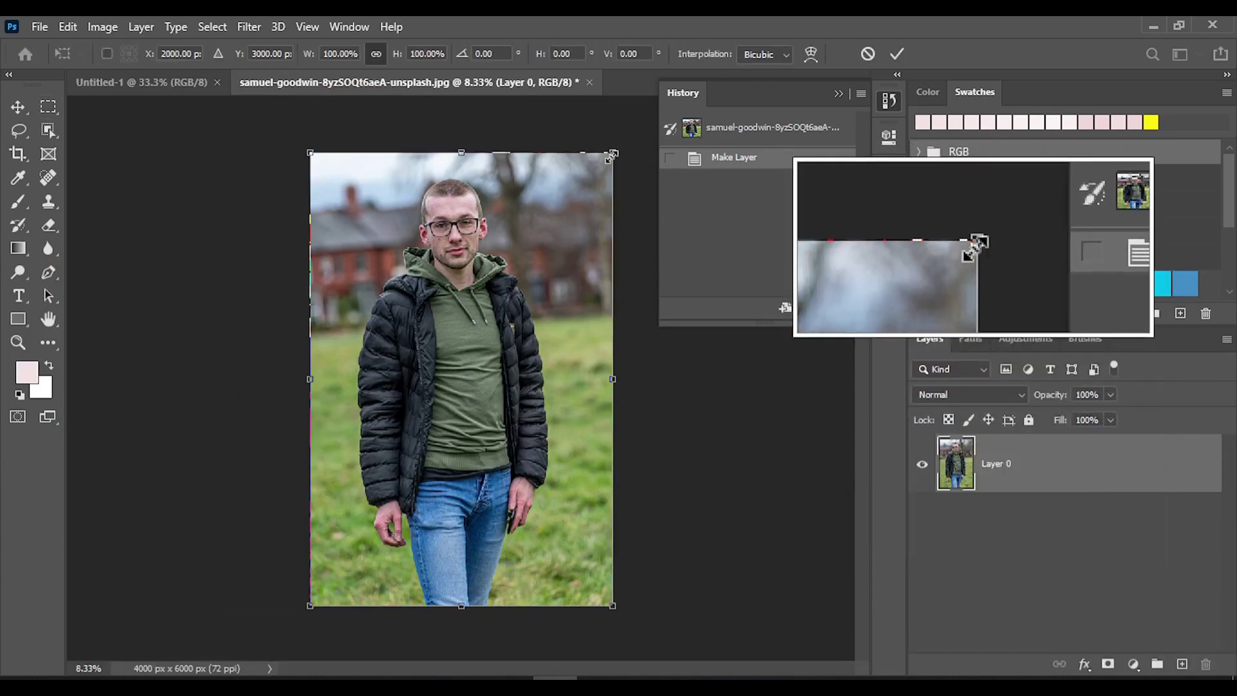
left_click_drag(612, 154, 620, 261)
left_click_drag(564, 315, 575, 258)
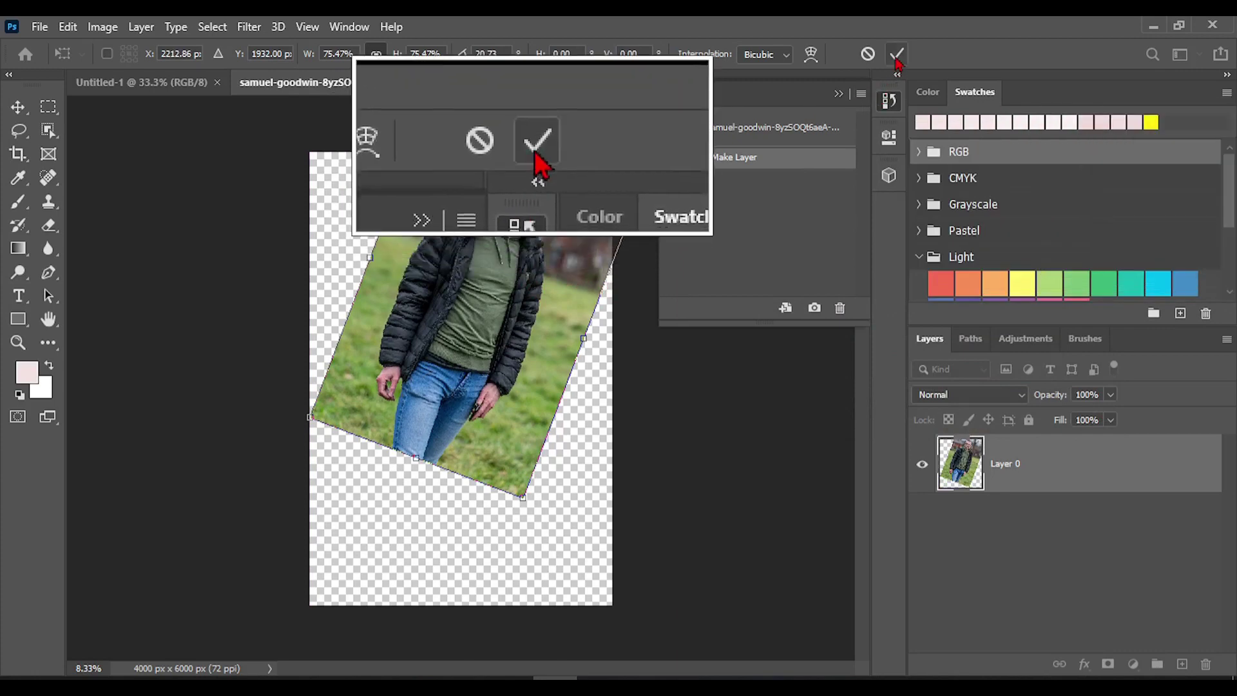
left_click(897, 54)
key("m")
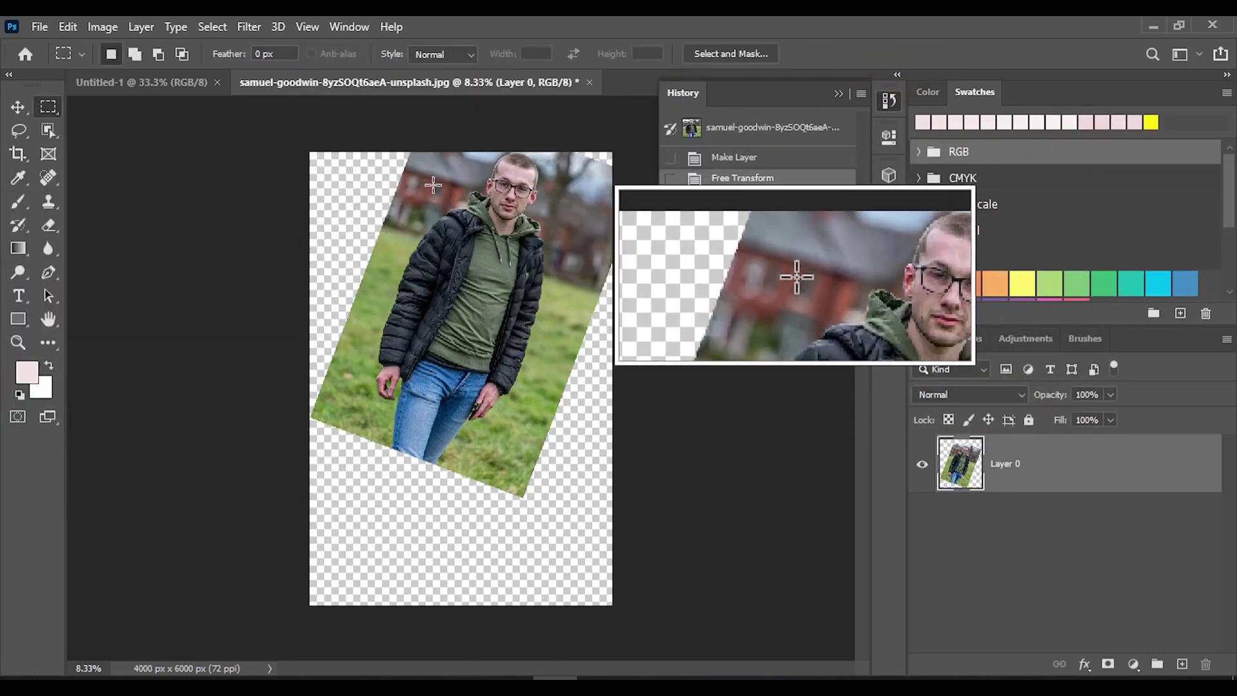
Step: Enlarge the canvas with Reveal All to include the hidden parts of the rotated photo
left_click(97, 27)
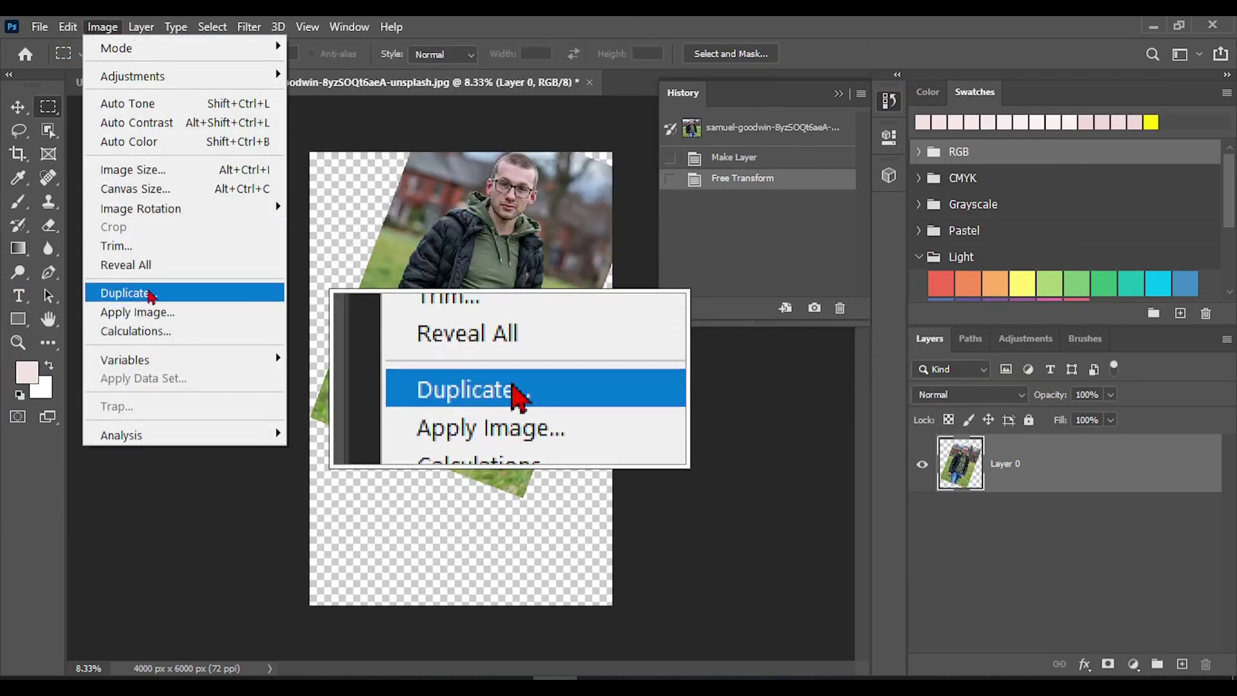
left_click(171, 276)
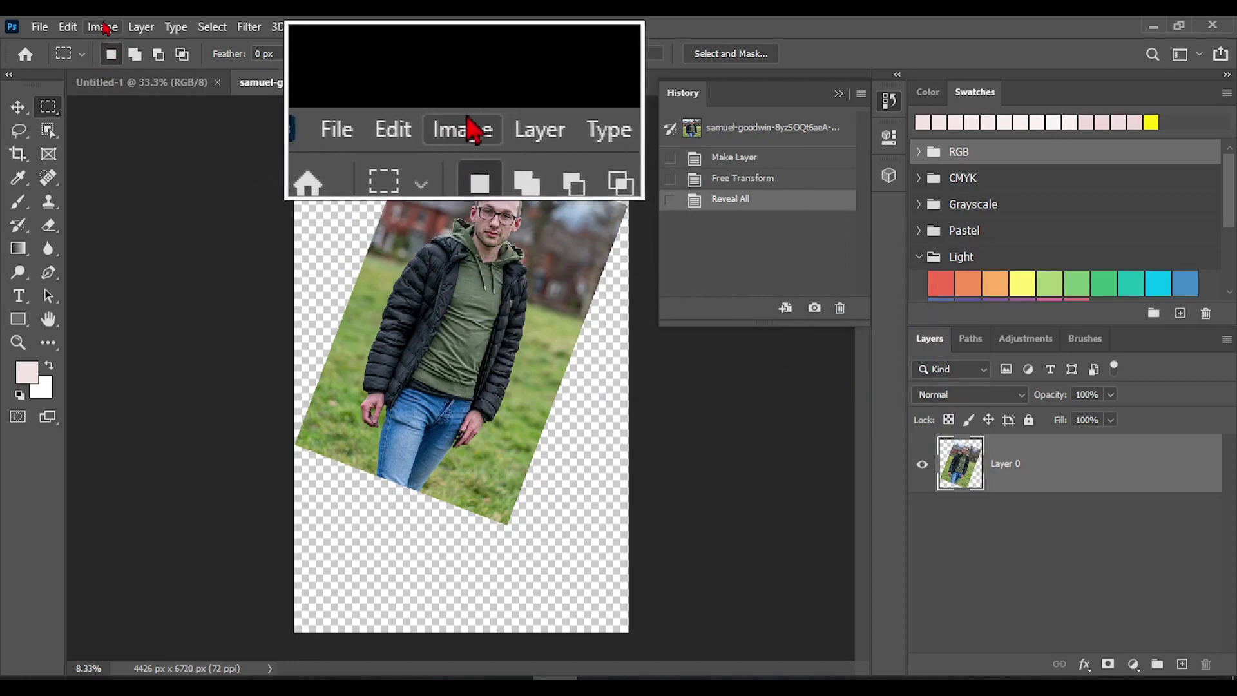
left_click(103, 28)
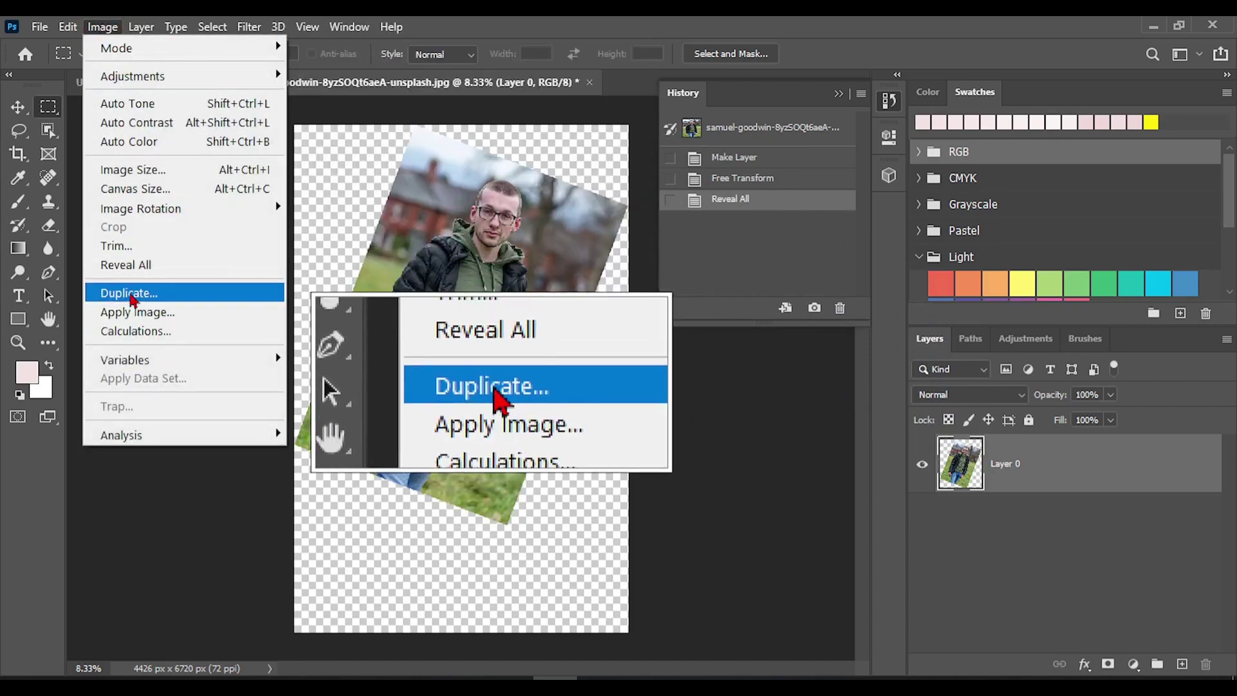
left_click(818, 420)
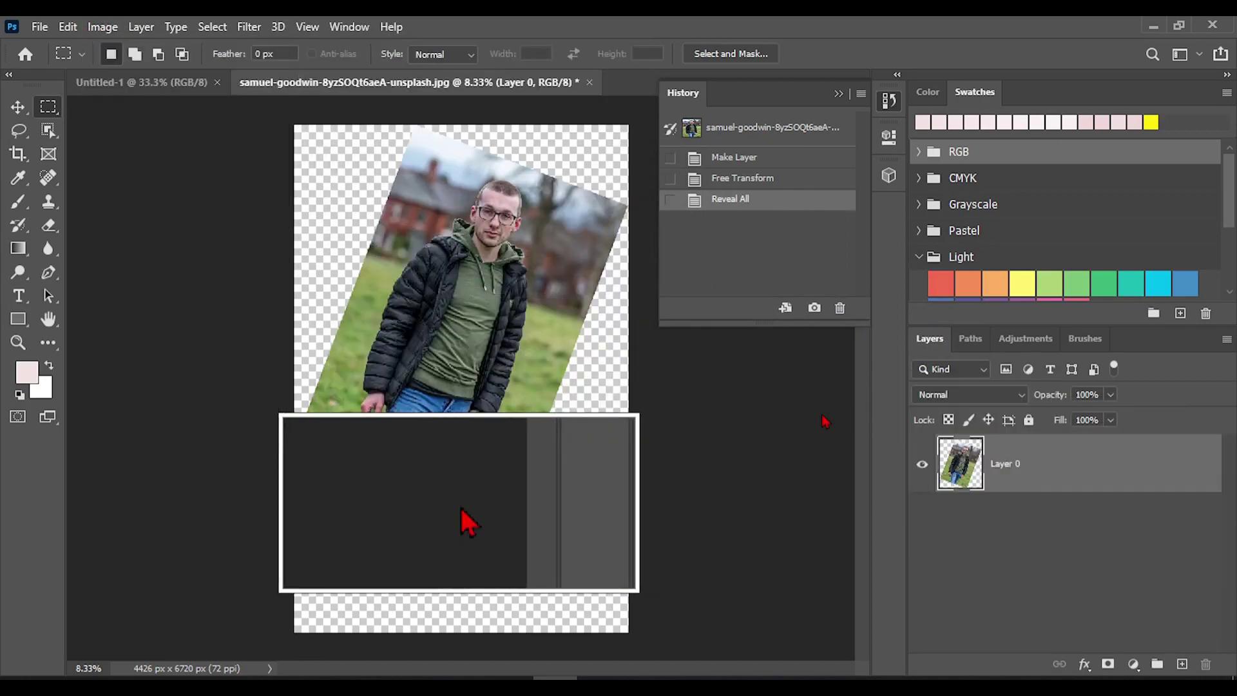
Step: Return the rotated photo to its opening snapshot in the history and collapse the history
left_click(837, 93)
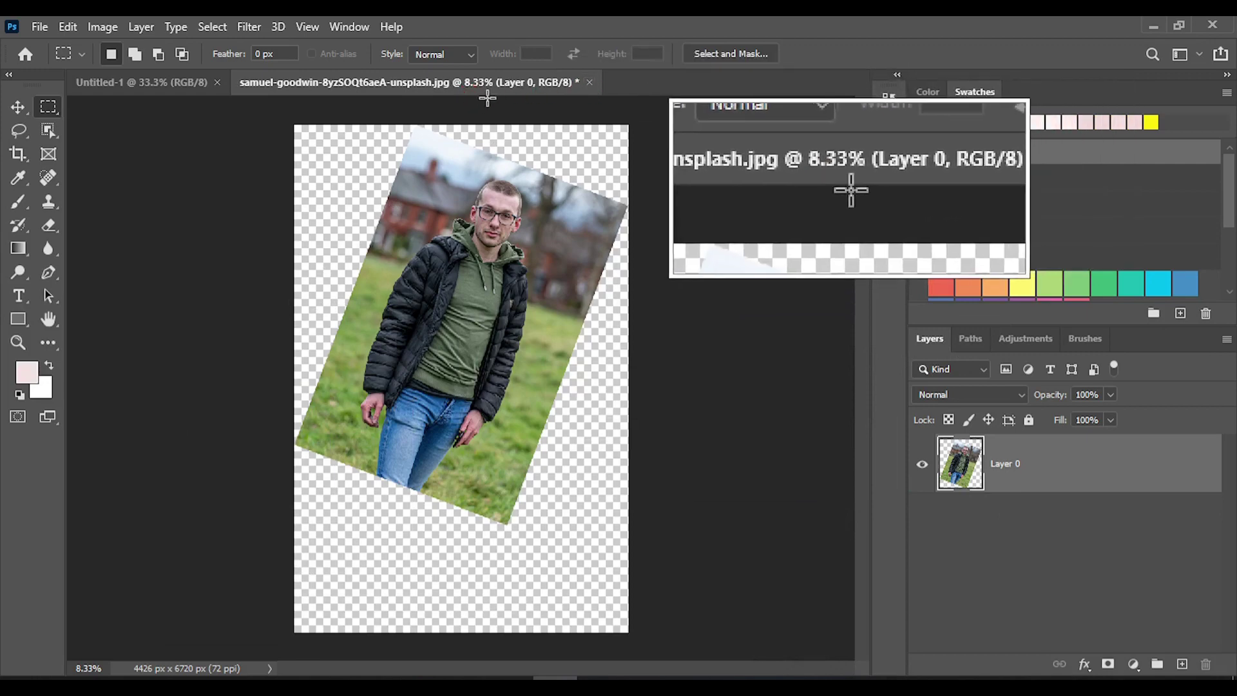
left_click(889, 101)
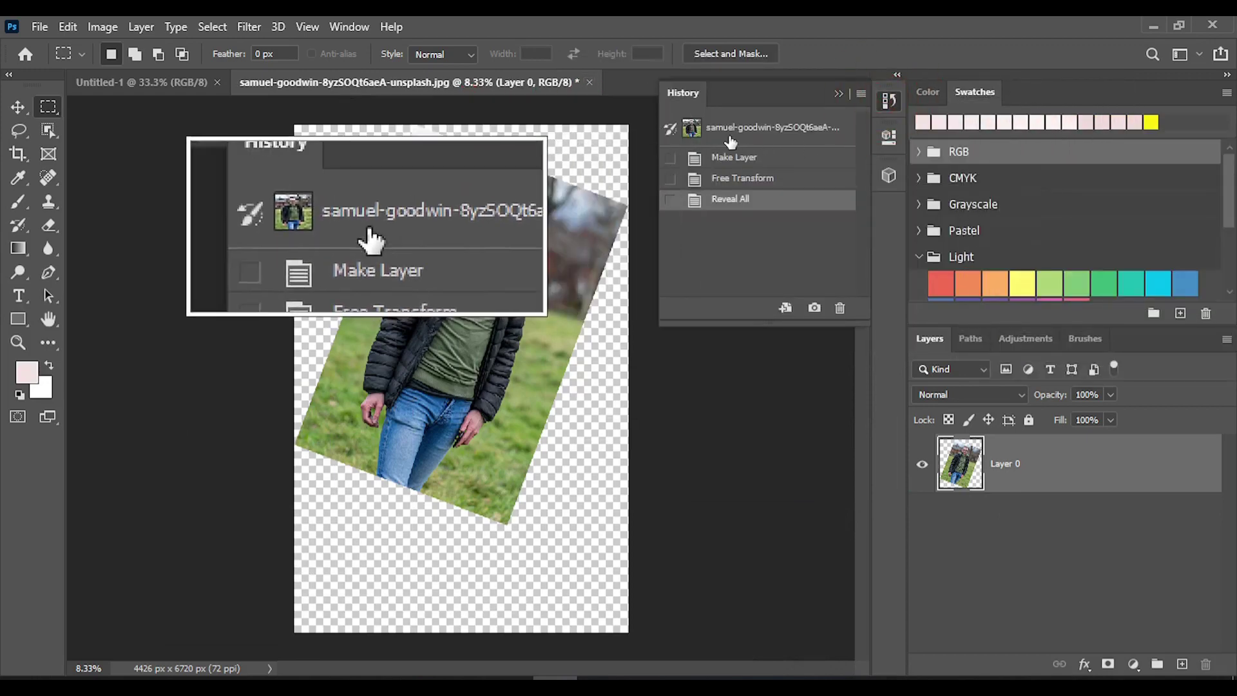
left_click(826, 114)
left_click(836, 98)
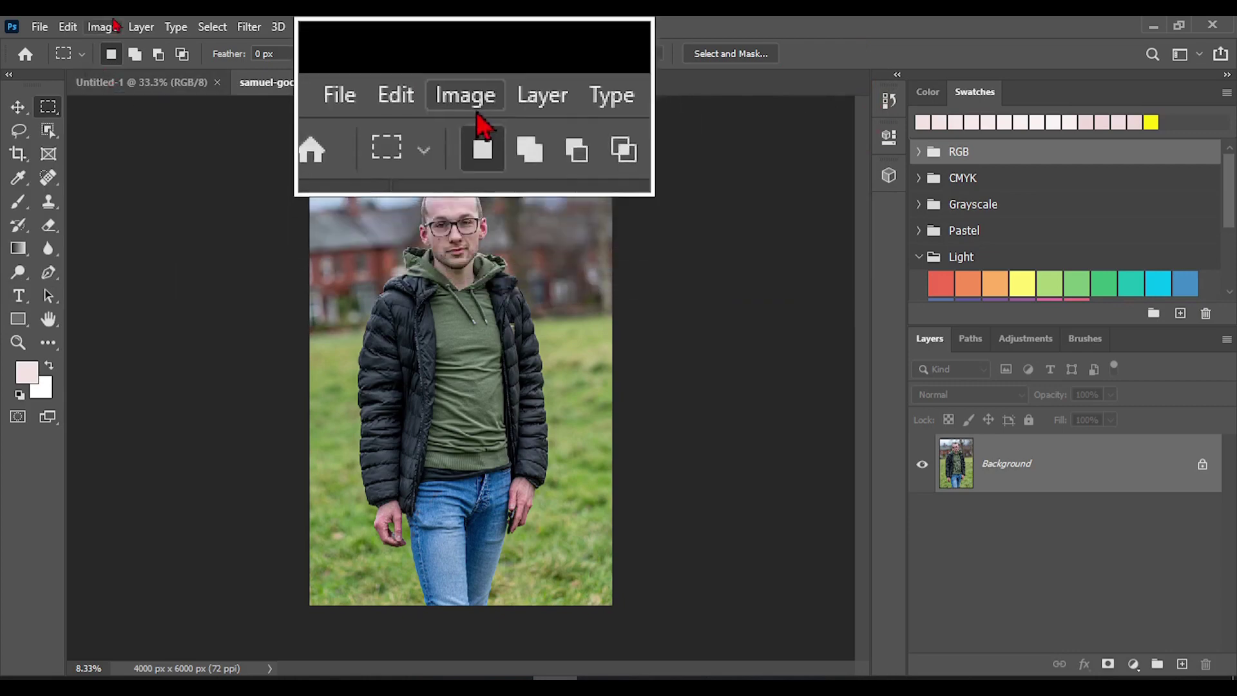
Step: Duplicate the photo into a new document under the suggested copy name and dismiss the OpenGL notice
left_click(102, 26)
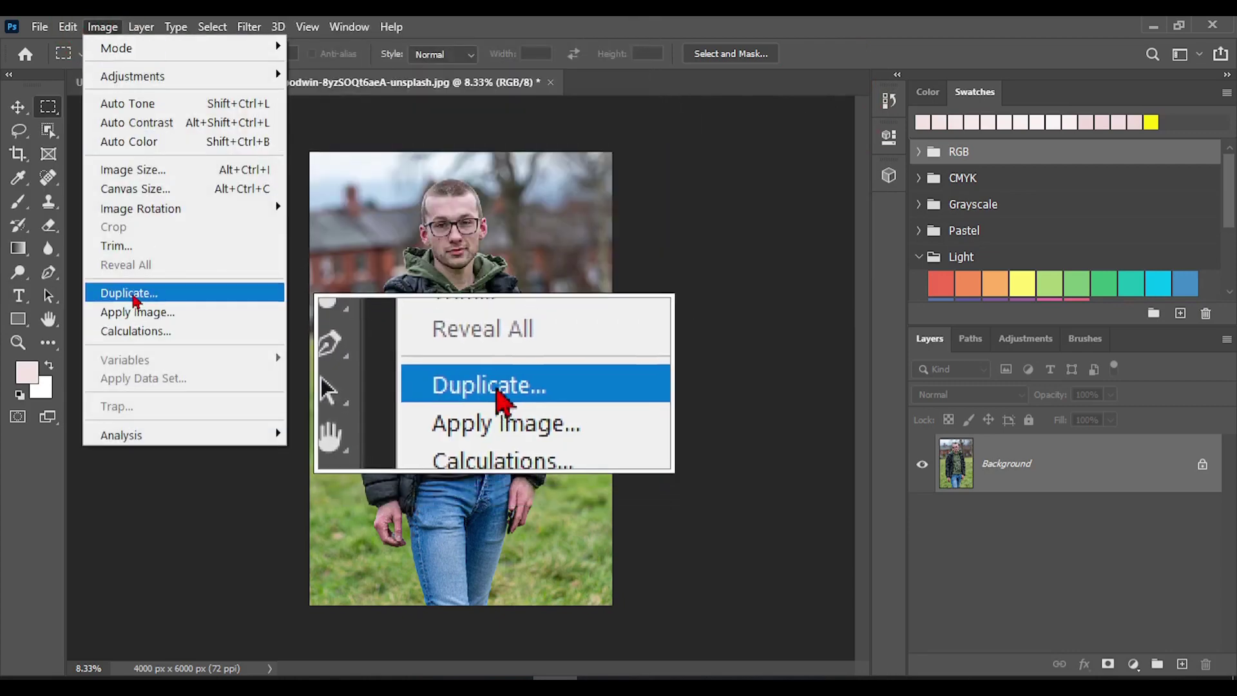
left_click(132, 293)
left_click(765, 216)
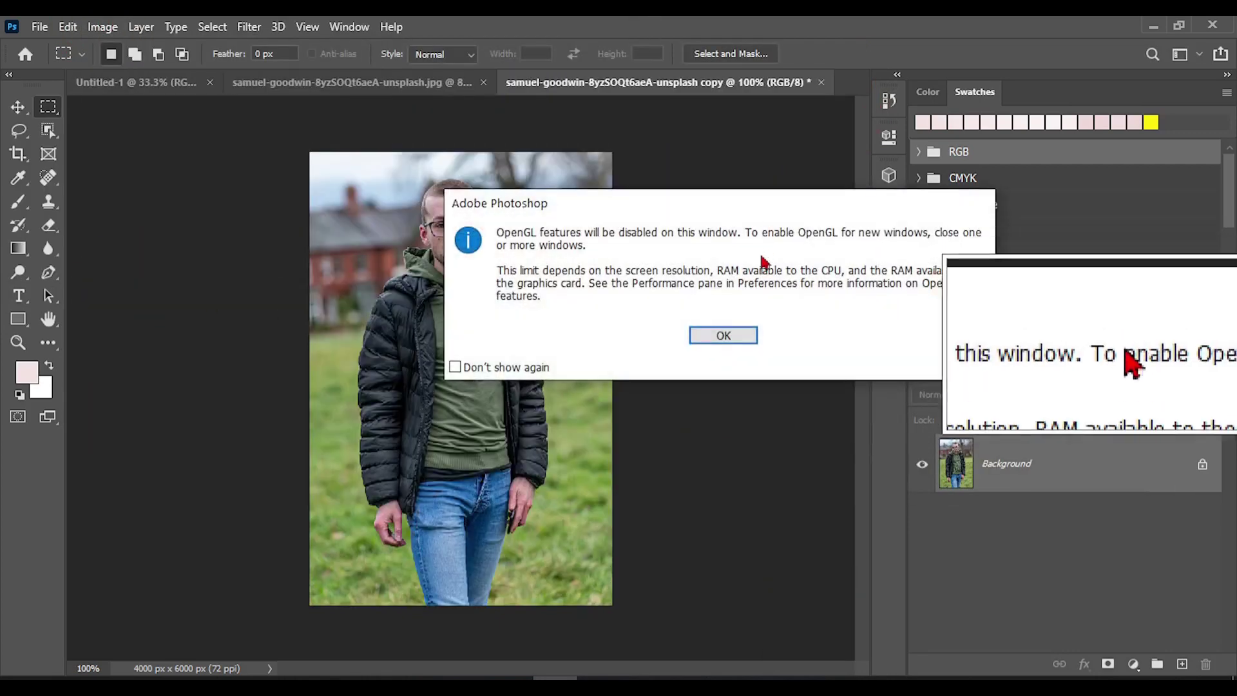
left_click(722, 336)
Step: Compare the original photo with its duplicate by switching between the two documents, ending on the copy
left_click(393, 89)
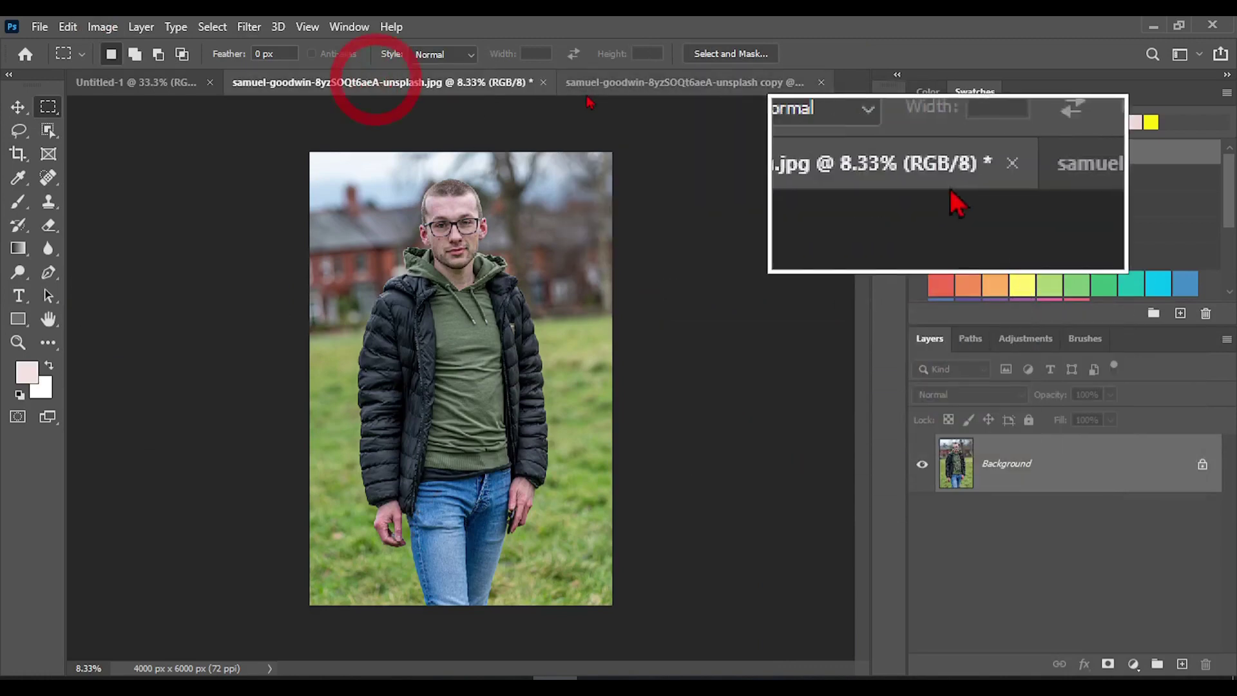
left_click(605, 90)
left_click(365, 89)
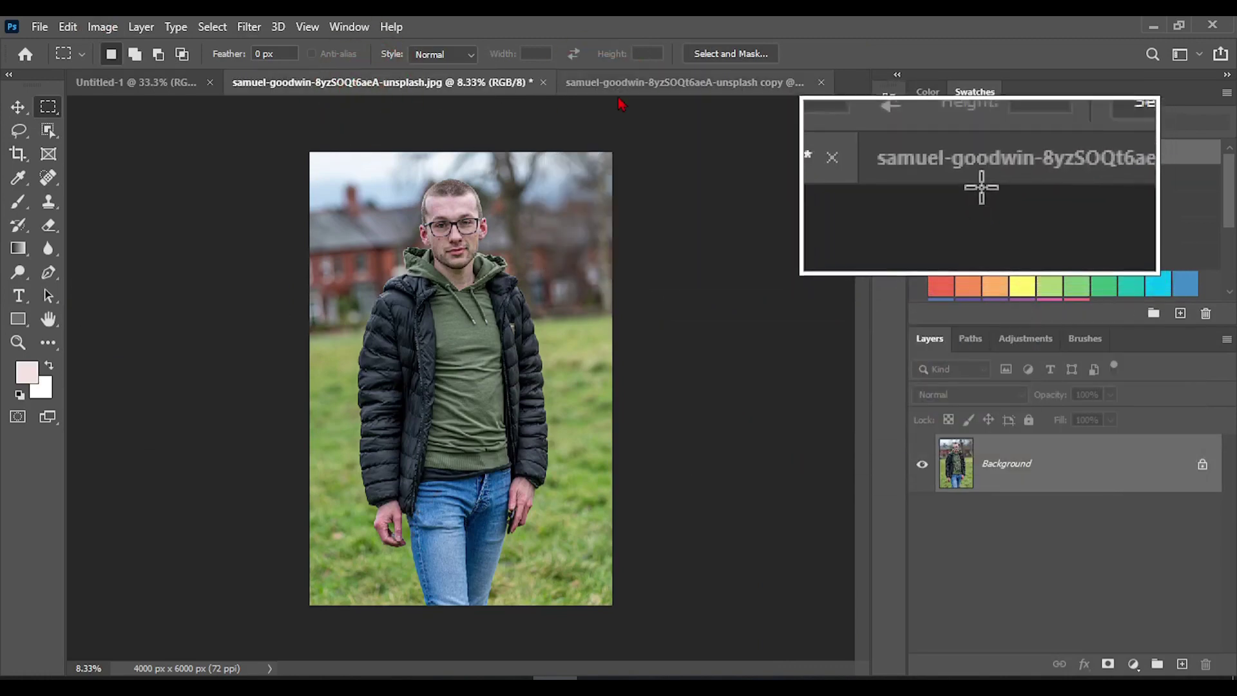
left_click(621, 85)
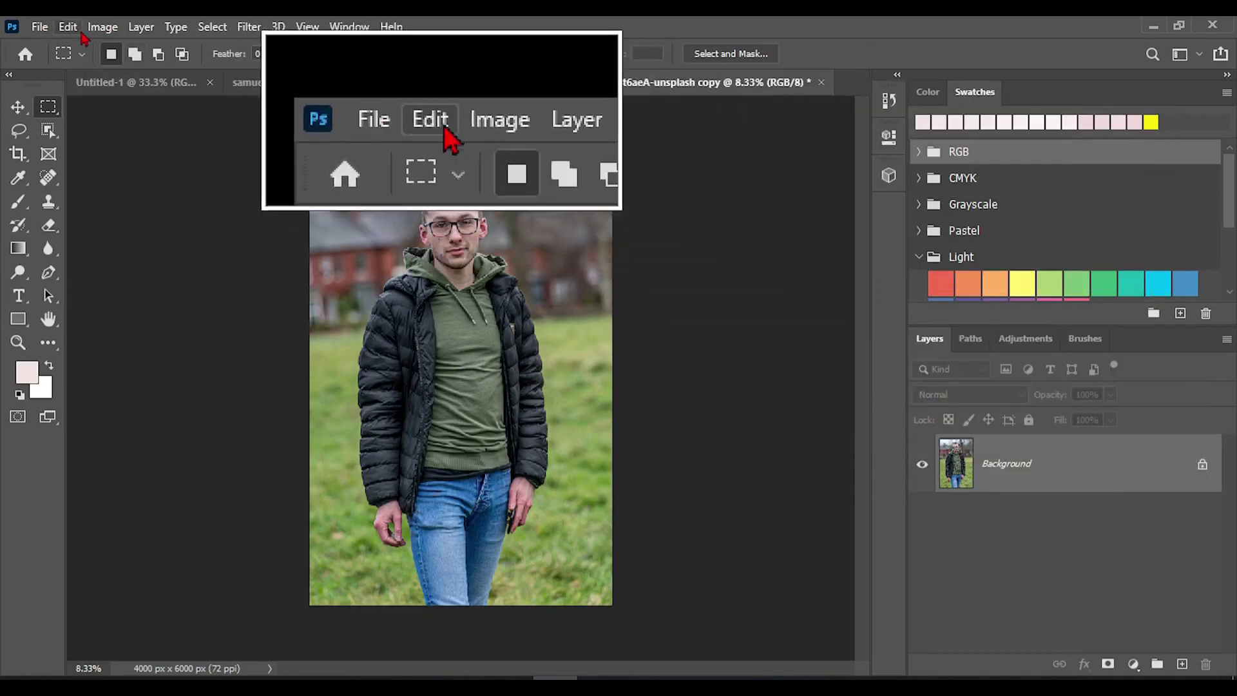
Step: Convert the duplicate's locked background into a regular layer and look through its blending modes, keeping Normal
left_click(103, 27)
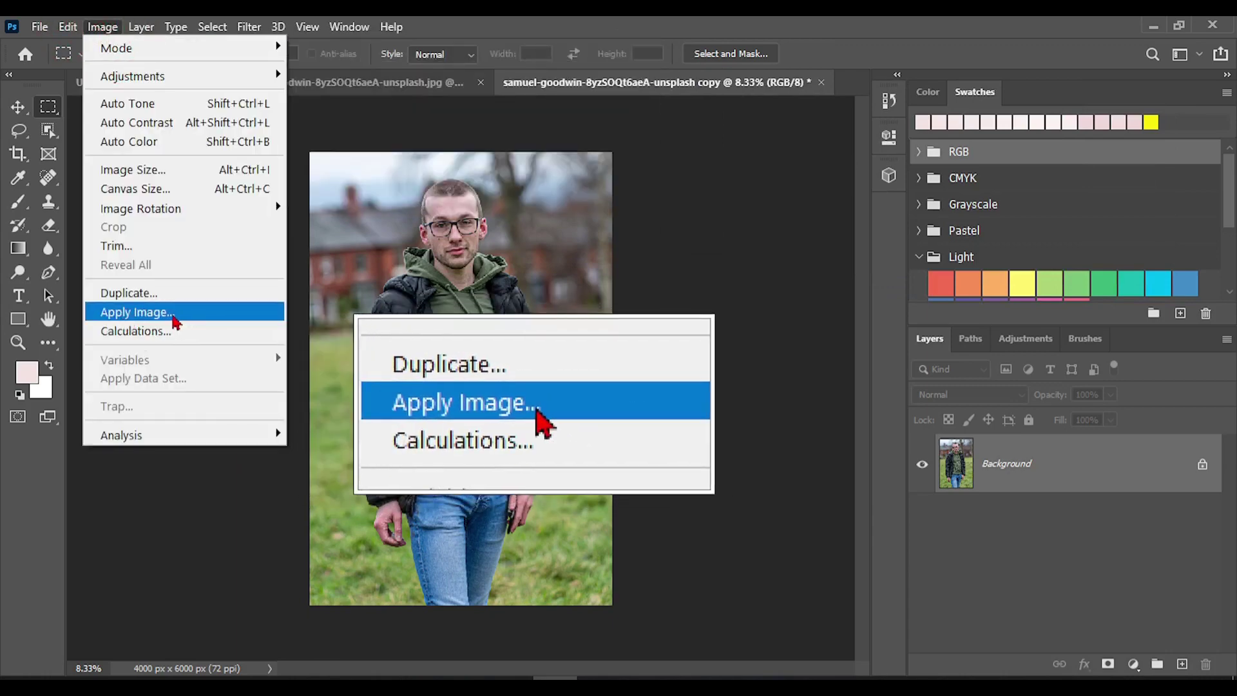
left_click(939, 522)
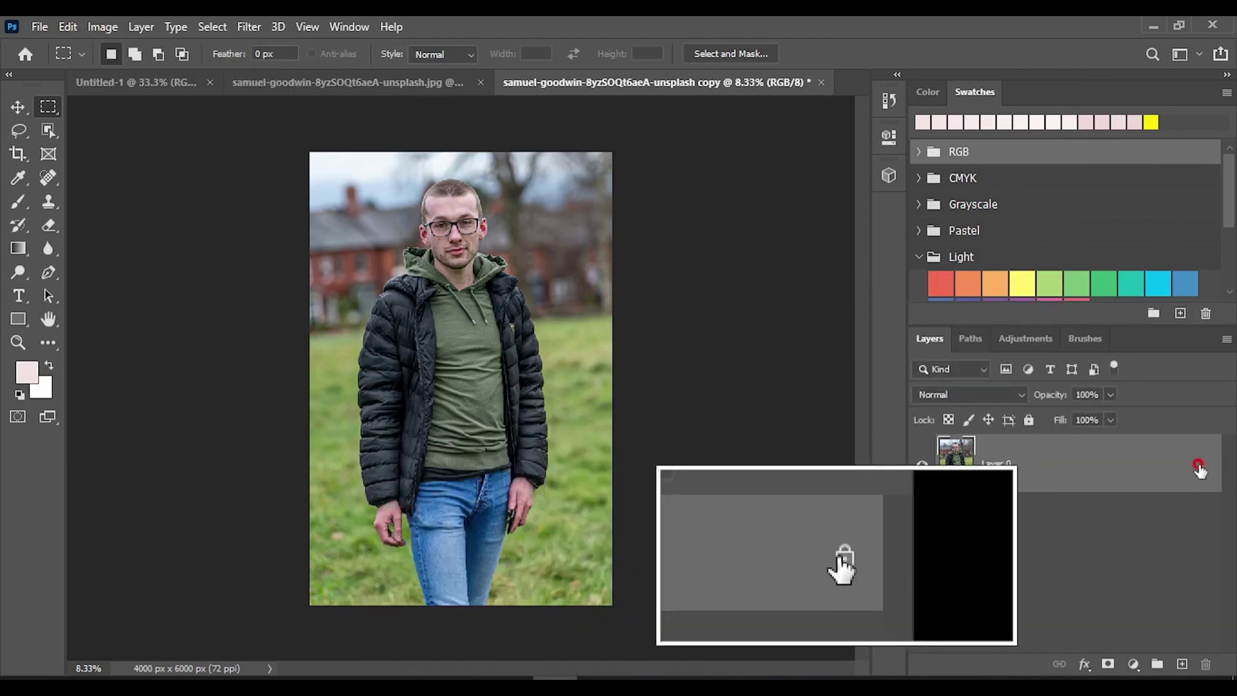
left_click(1018, 395)
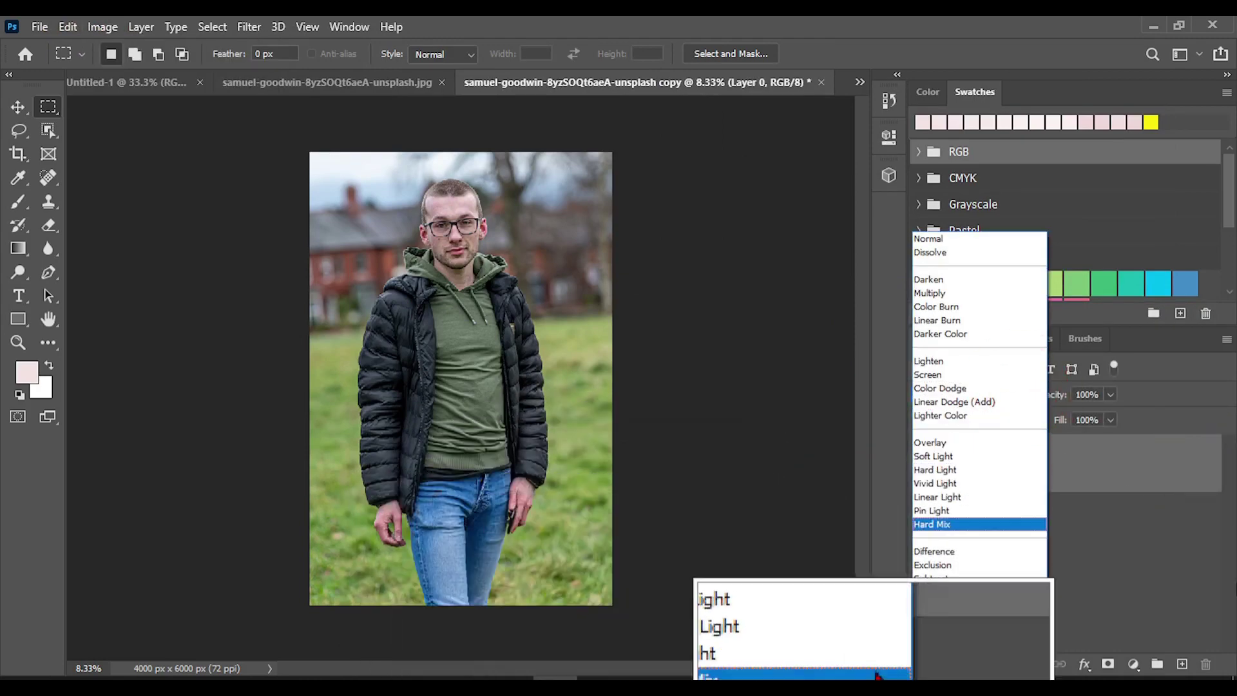
left_click(1149, 580)
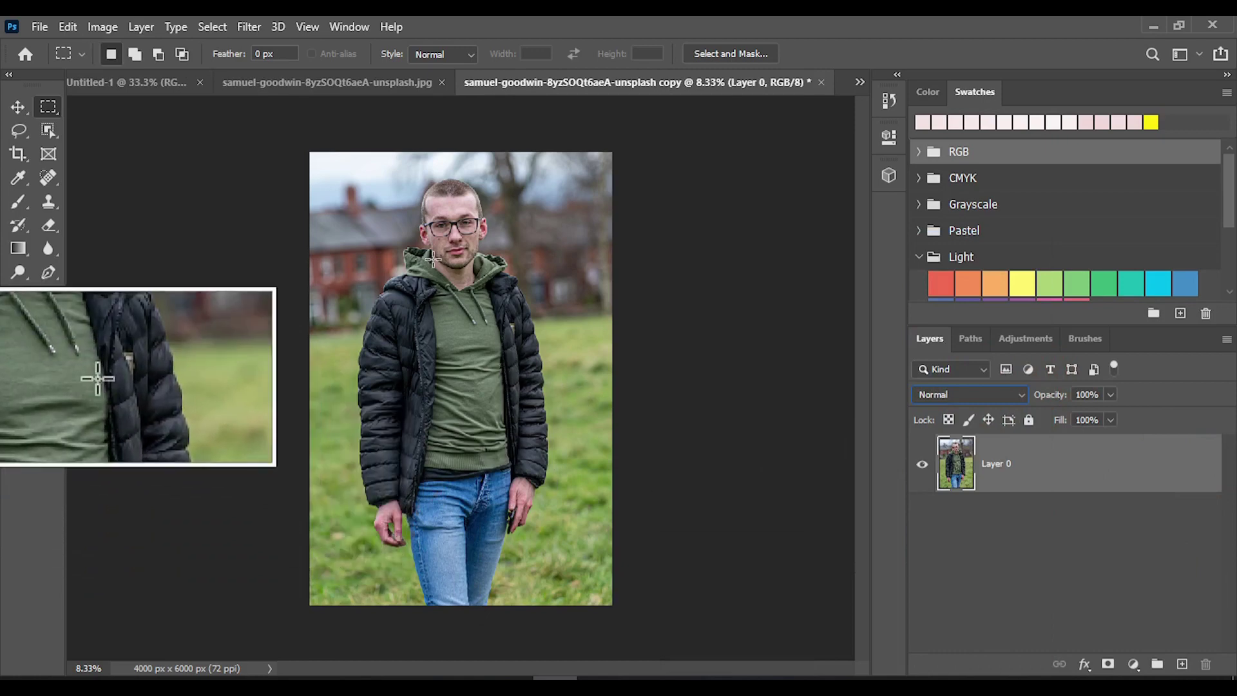
left_click(102, 27)
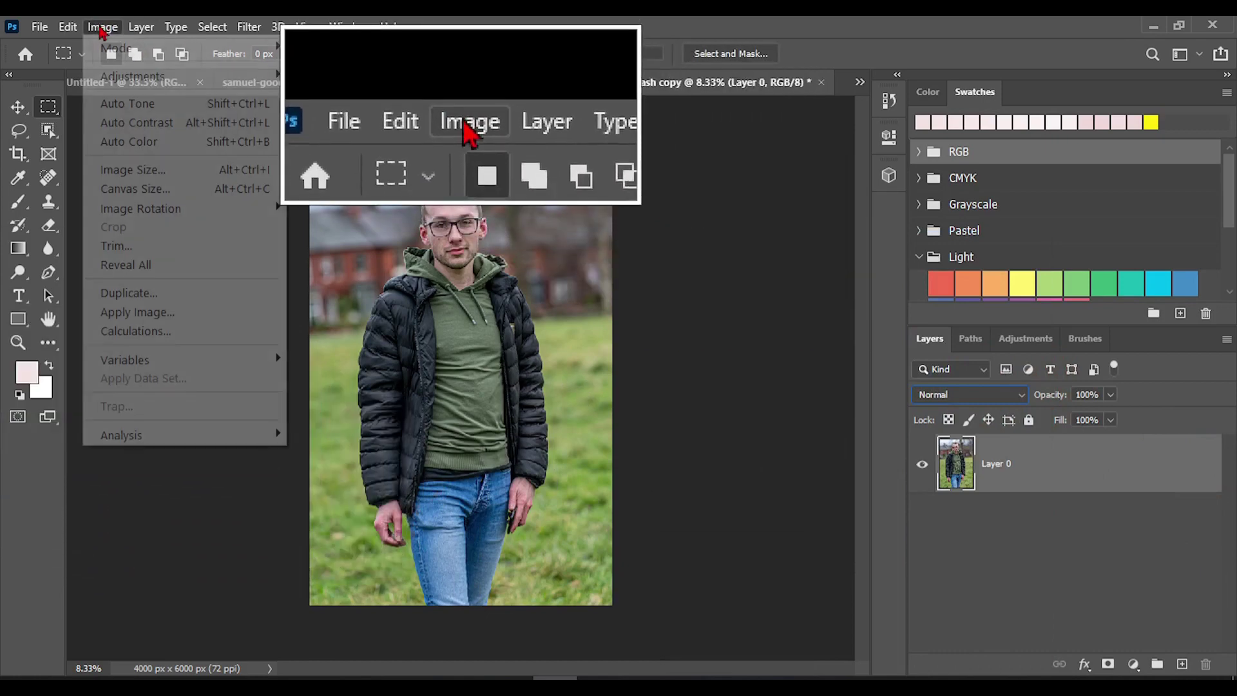
mouse_move(124, 363)
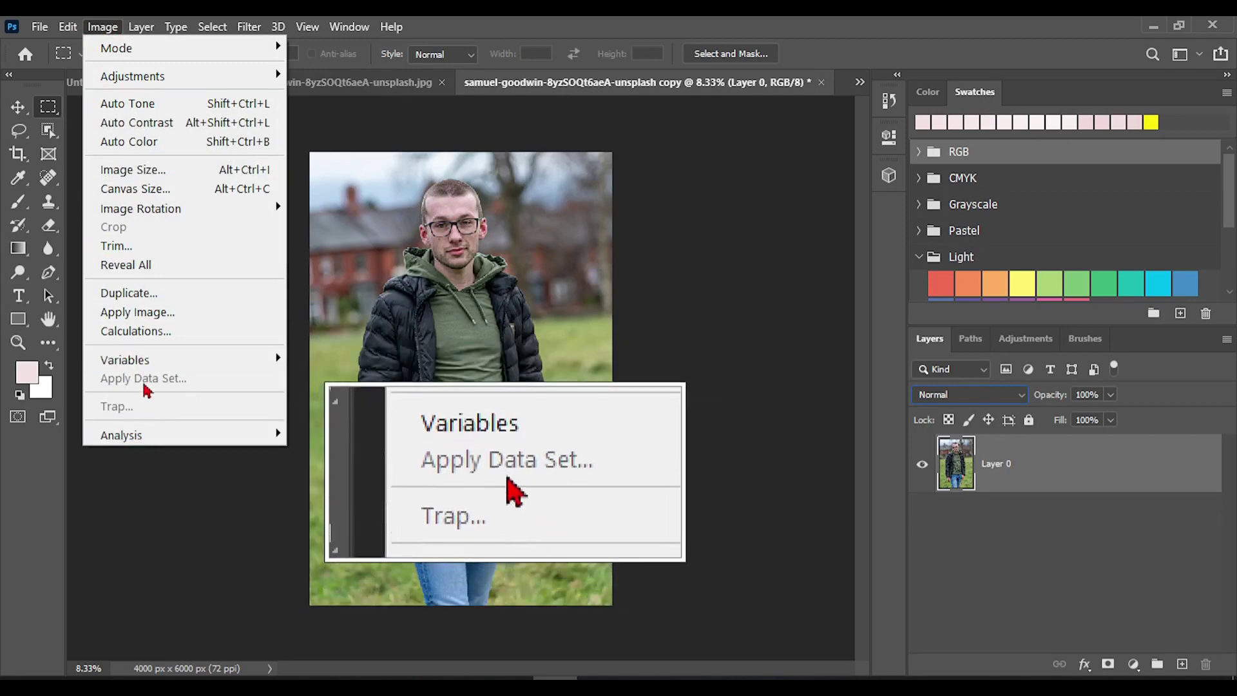
left_click(100, 26)
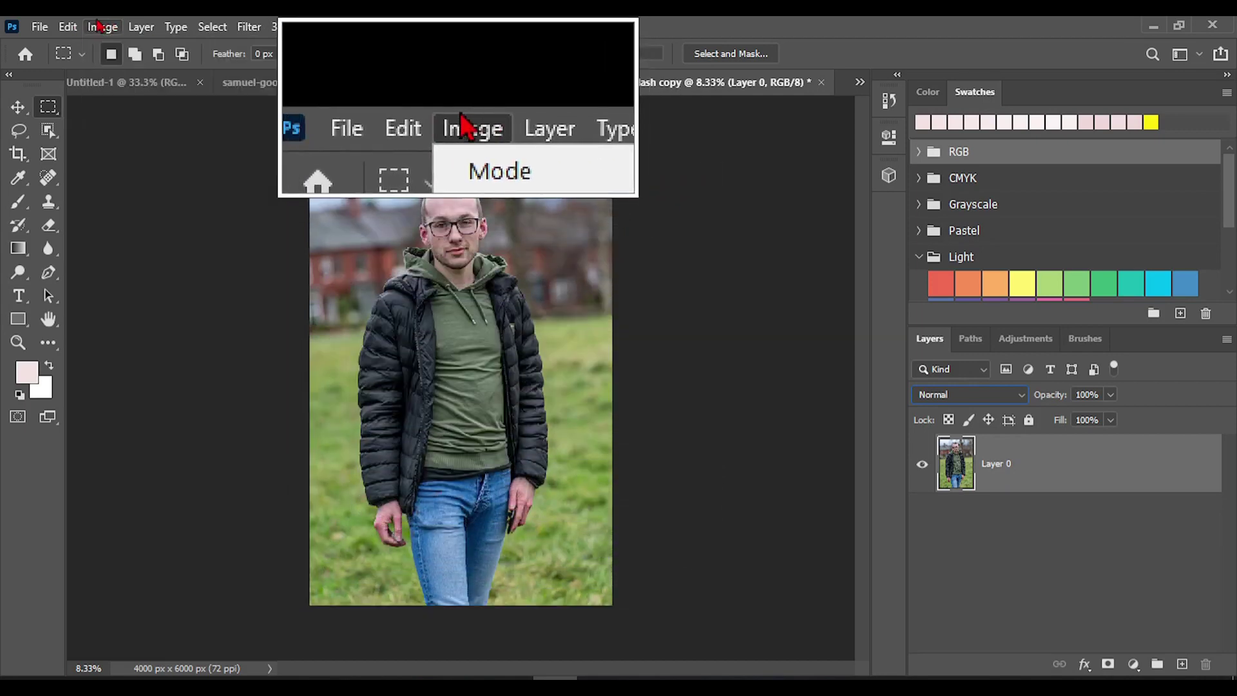
Step: Create a new empty layer above Layer 0 with the default name Layer 1 and default settings
left_click(142, 27)
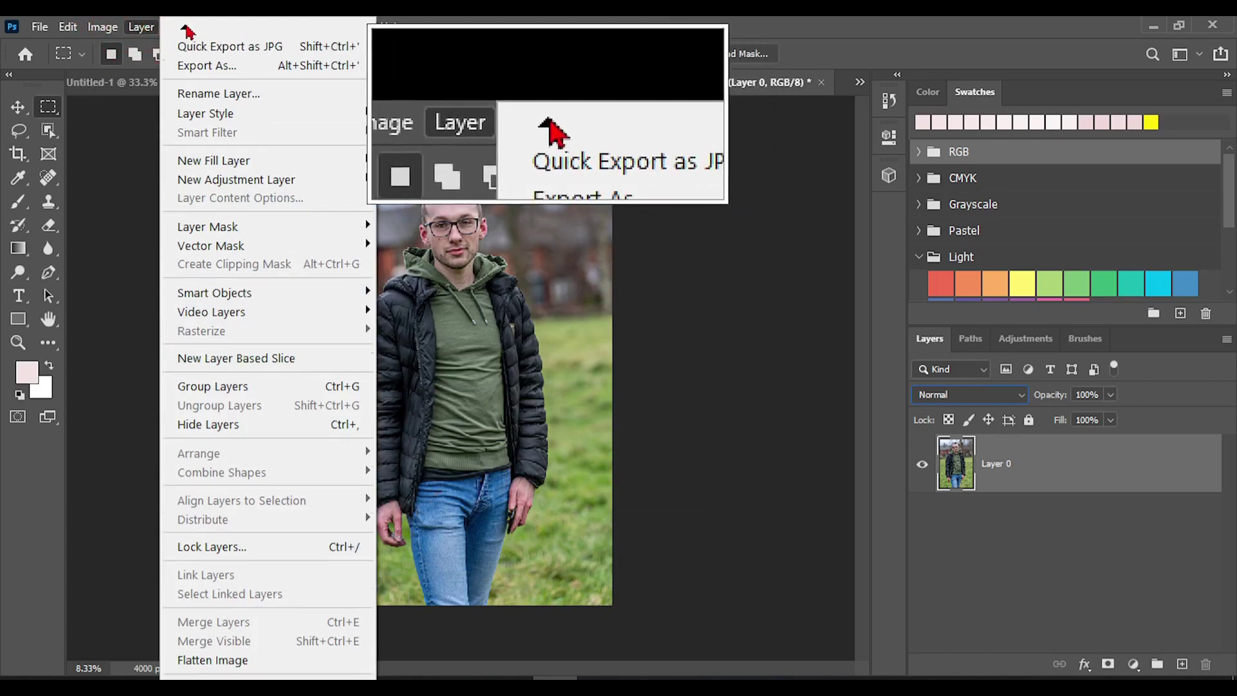
scroll(187, 31, "up", 1)
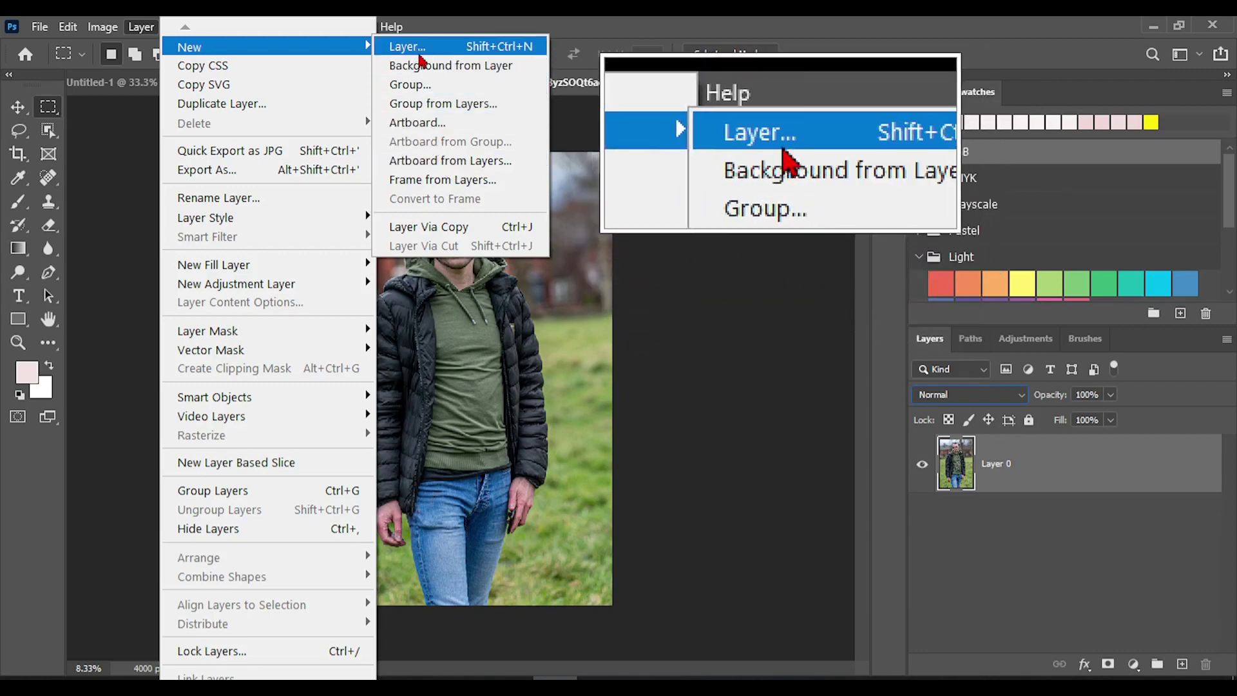
left_click(446, 49)
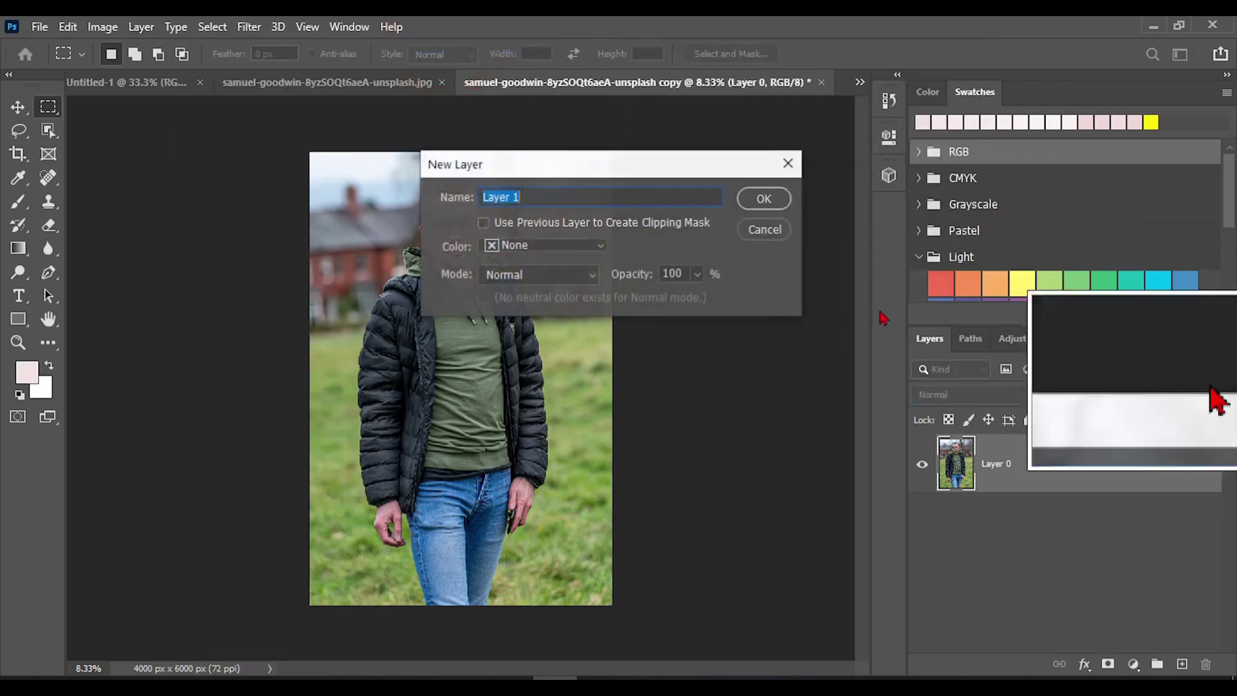
left_click(764, 198)
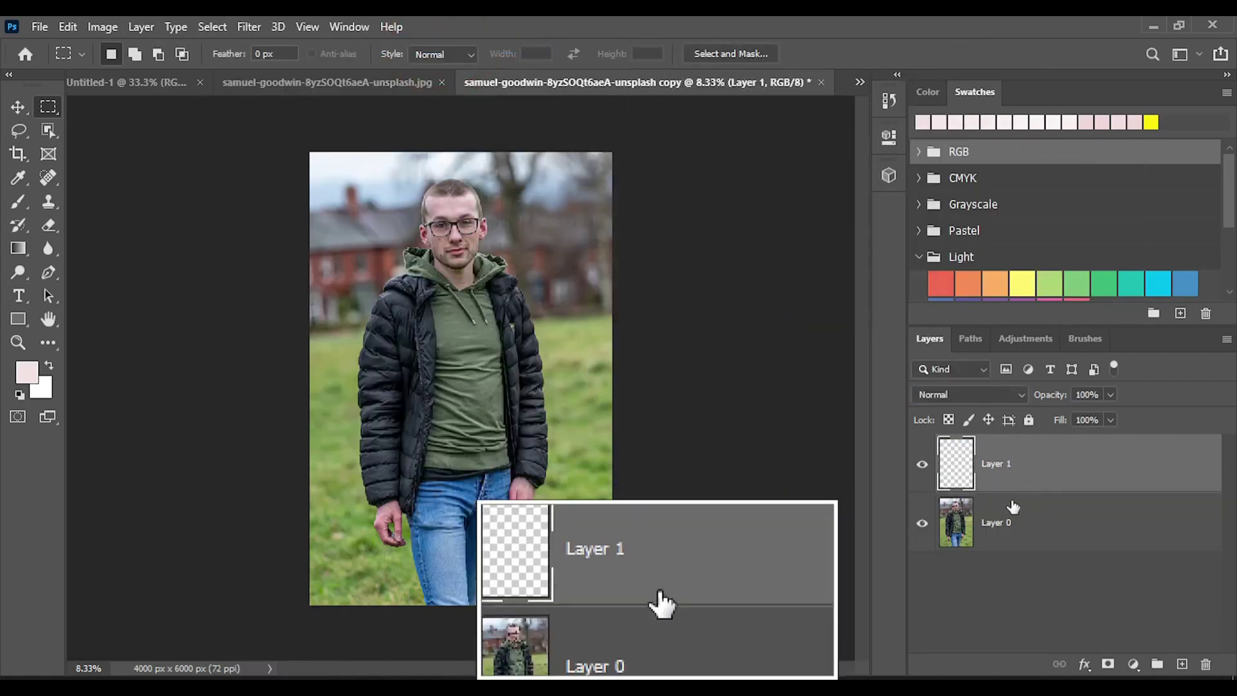
Step: Create a layer group named Group 1, move Layer 1 into it and expand the group
left_click(141, 29)
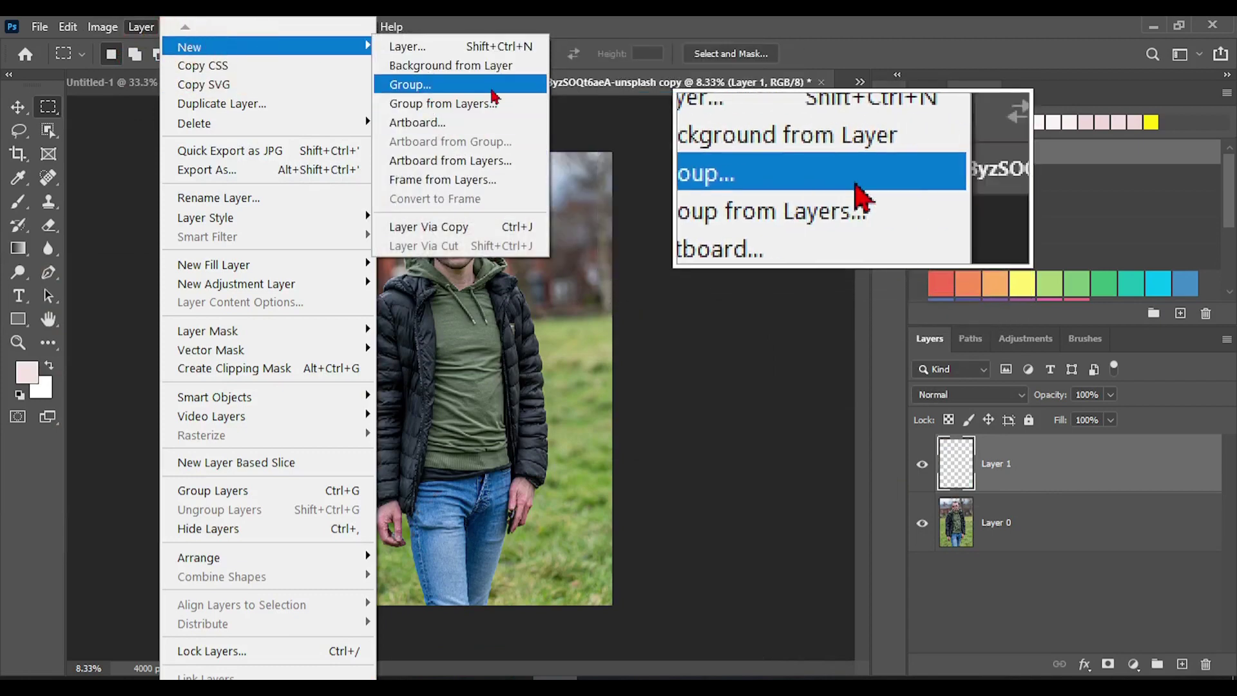
left_click(412, 86)
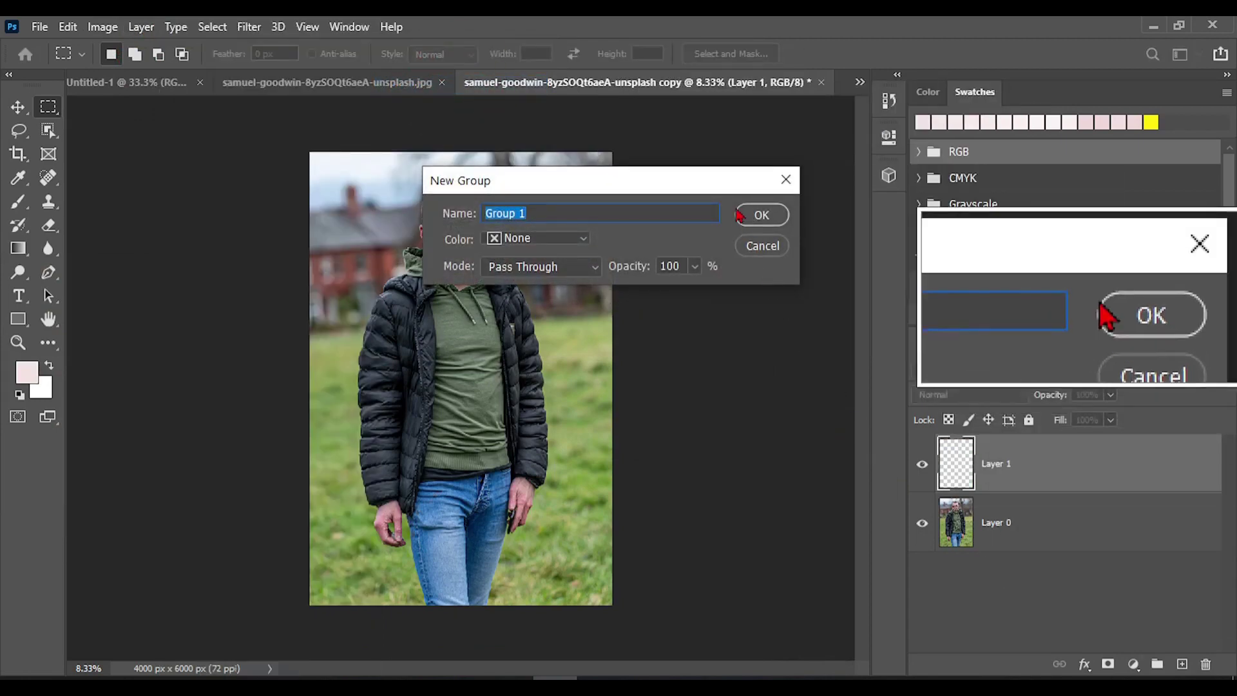
left_click(748, 215)
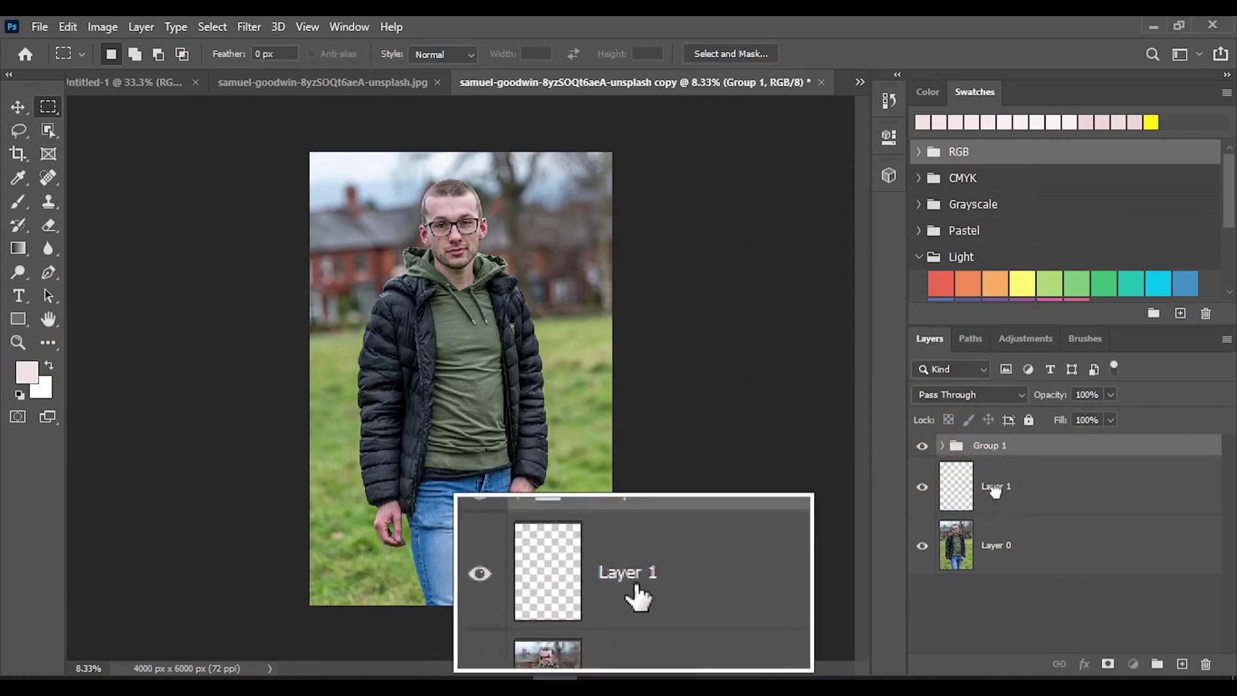
left_click_drag(995, 488, 988, 449)
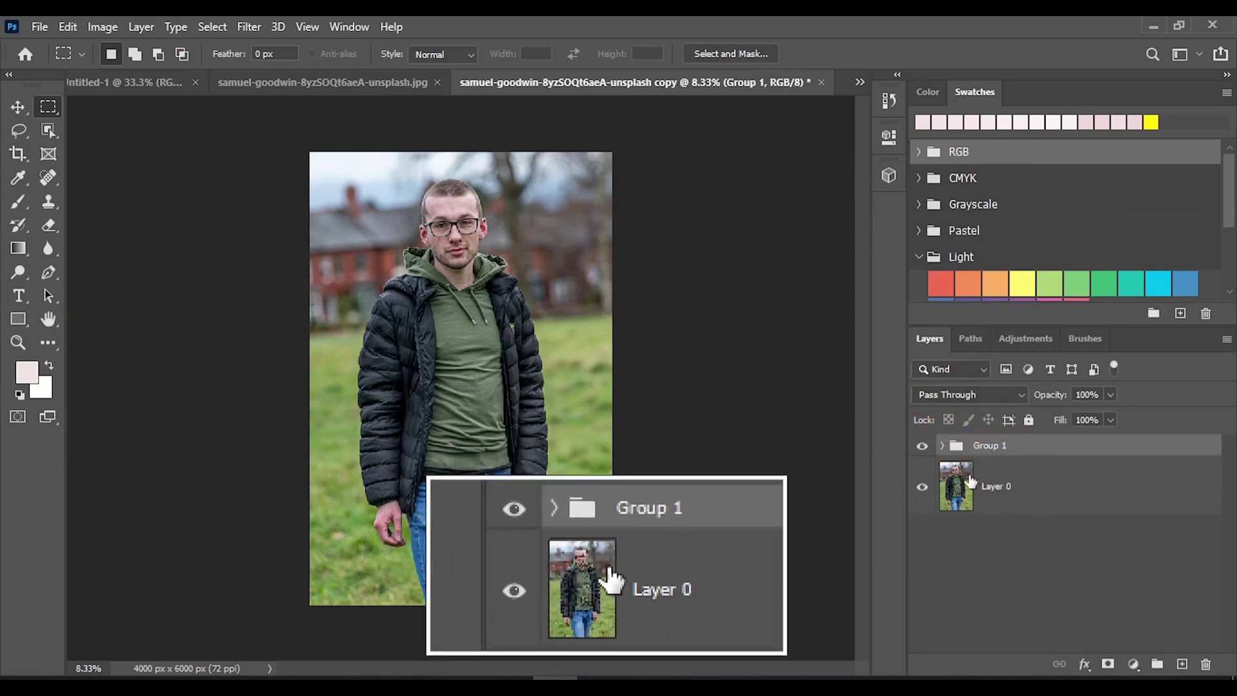
left_click(918, 450)
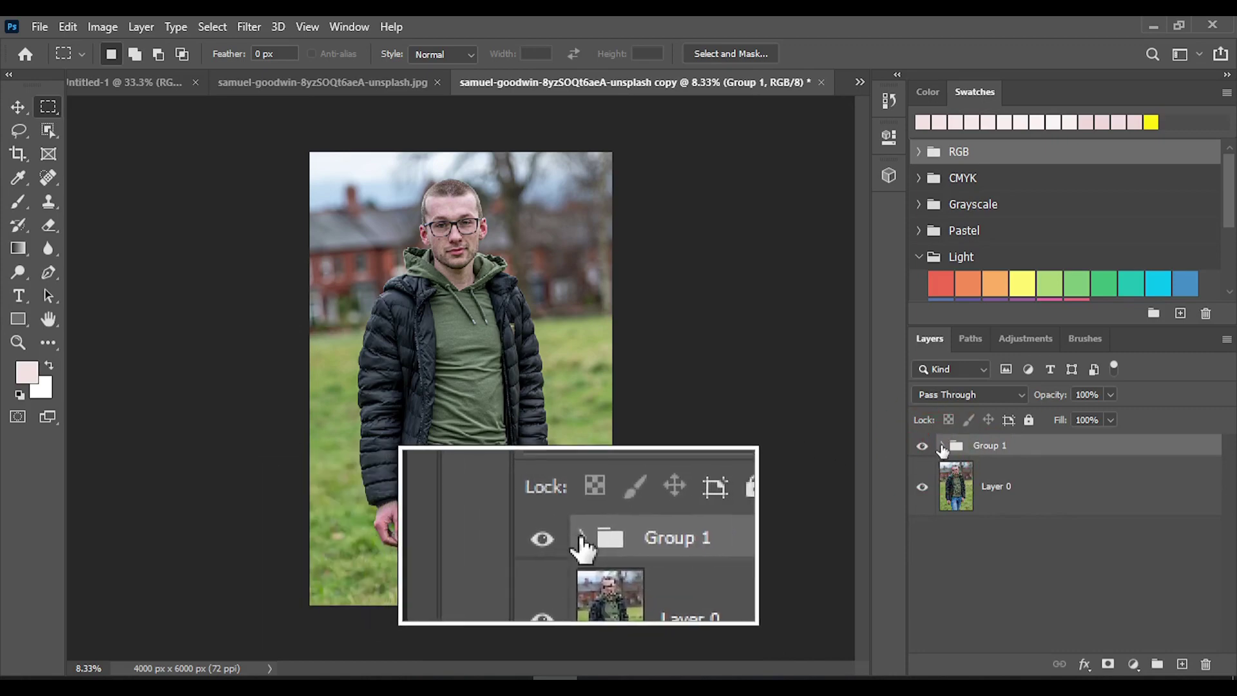
left_click(942, 446)
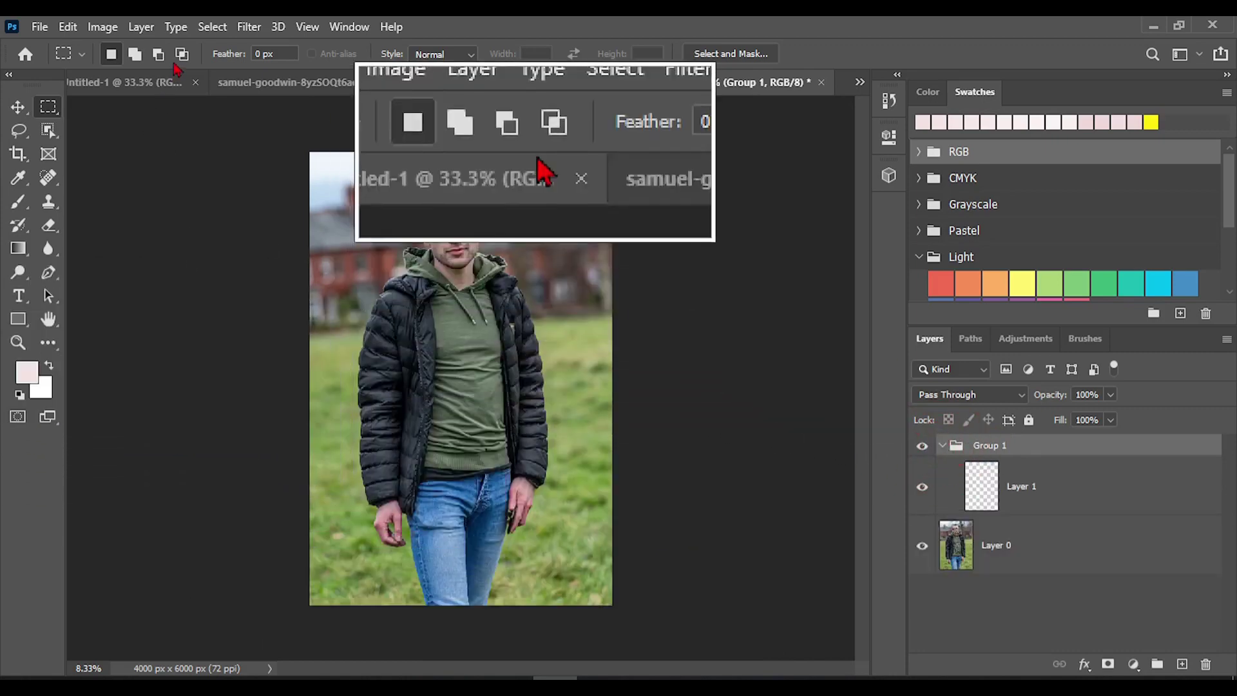
Step: Duplicate Group 1 as Group 1 copy, and remove both groups with their contents so only Layer 0 remains
left_click(141, 27)
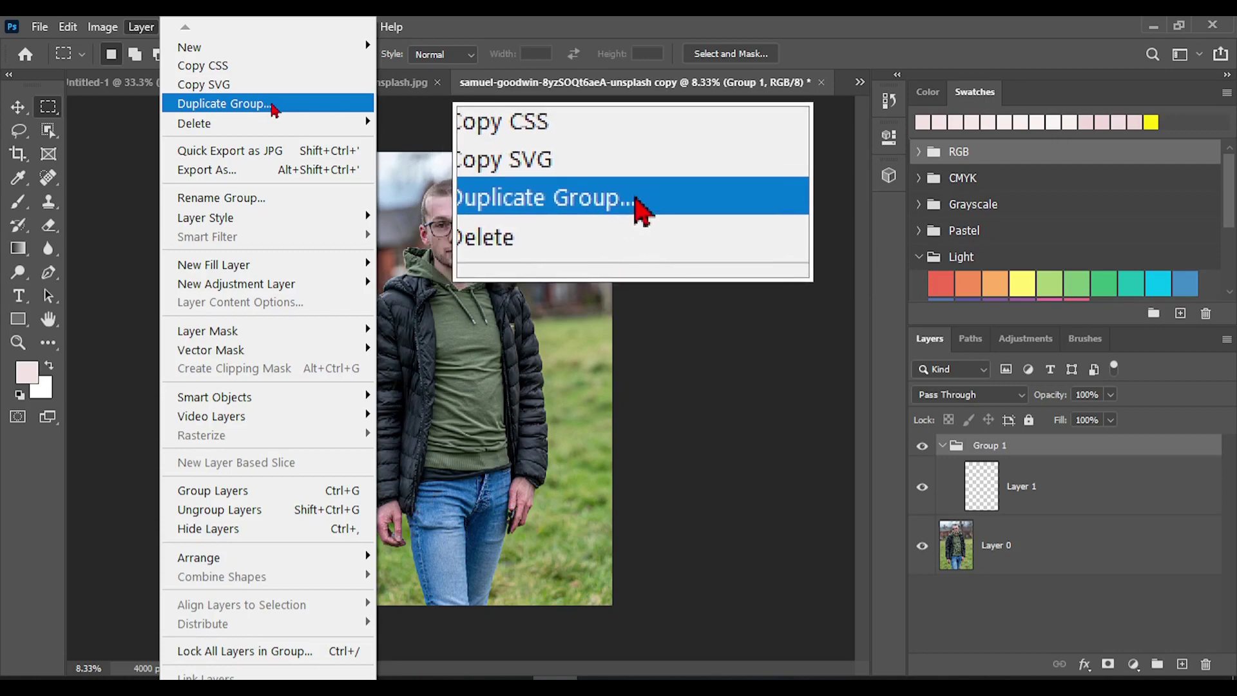
left_click(274, 109)
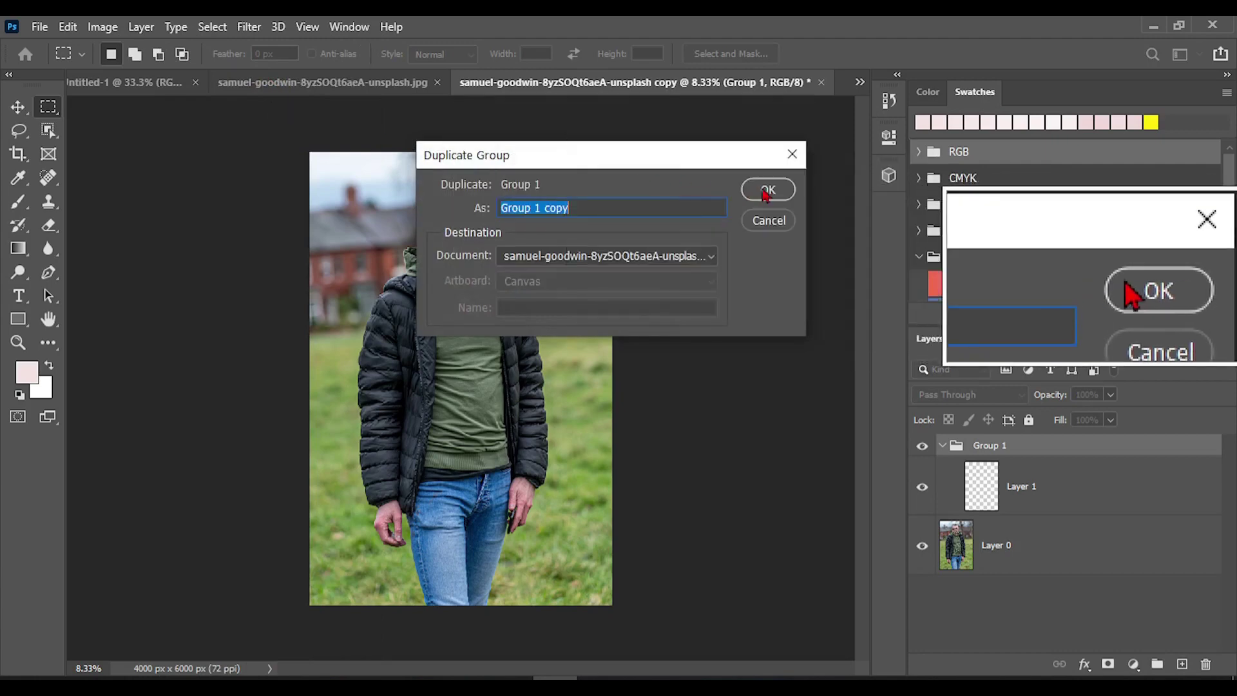
left_click(769, 191)
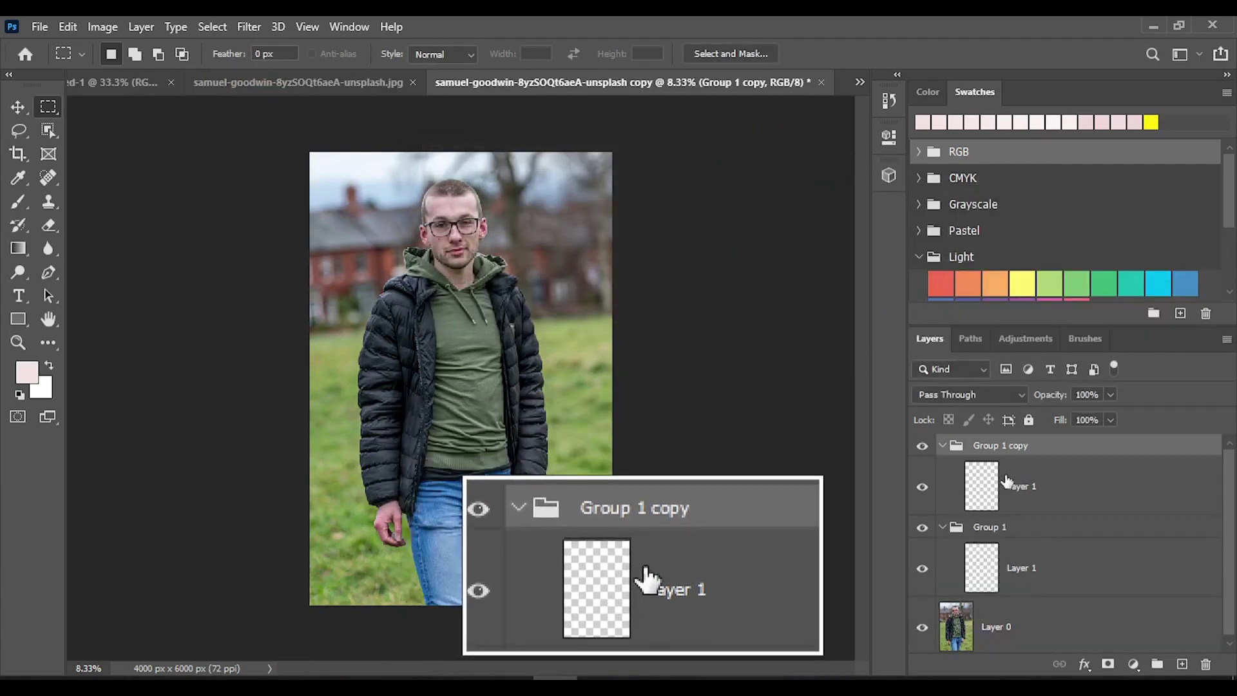
key("Delete")
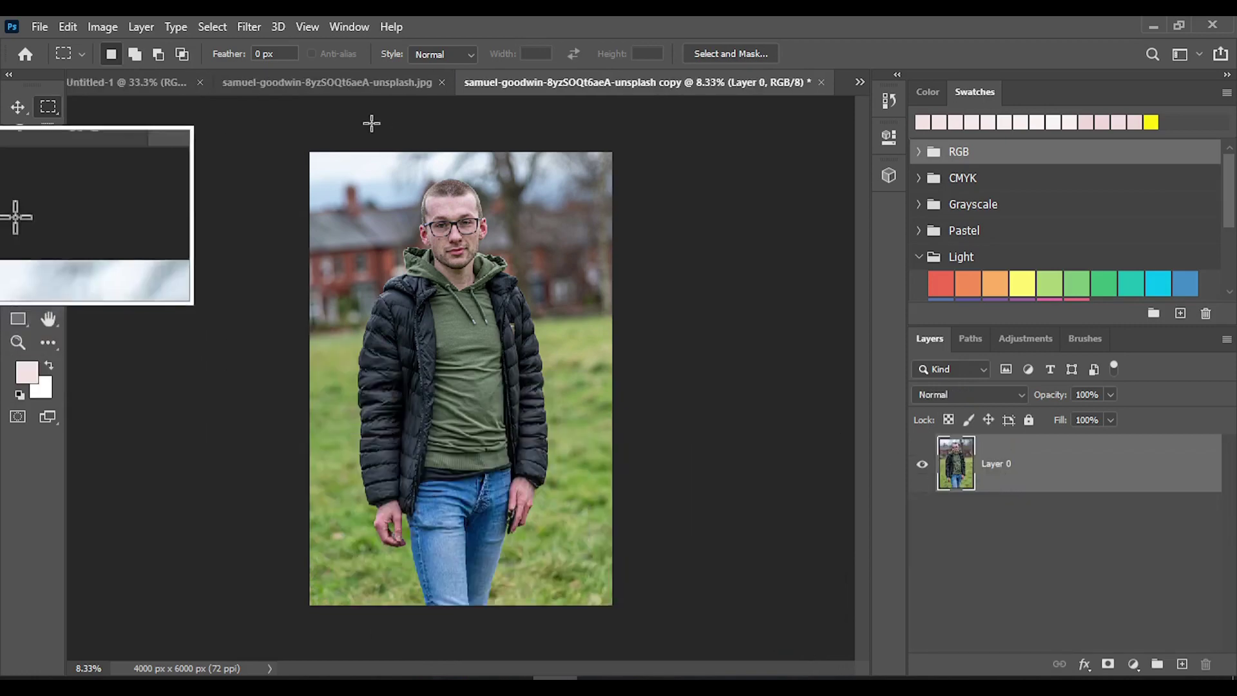
Step: Duplicate the photo layer within the same document under the suggested name Layer 0 copy
left_click(140, 26)
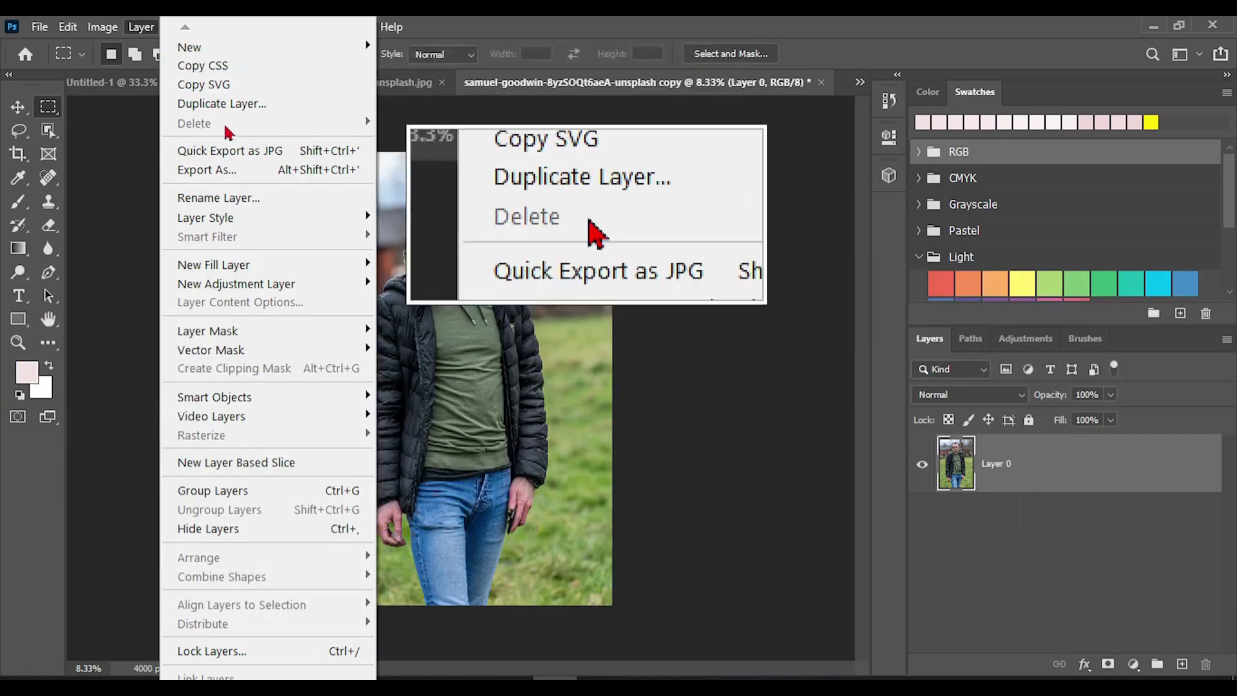
left_click(222, 104)
left_click(764, 190)
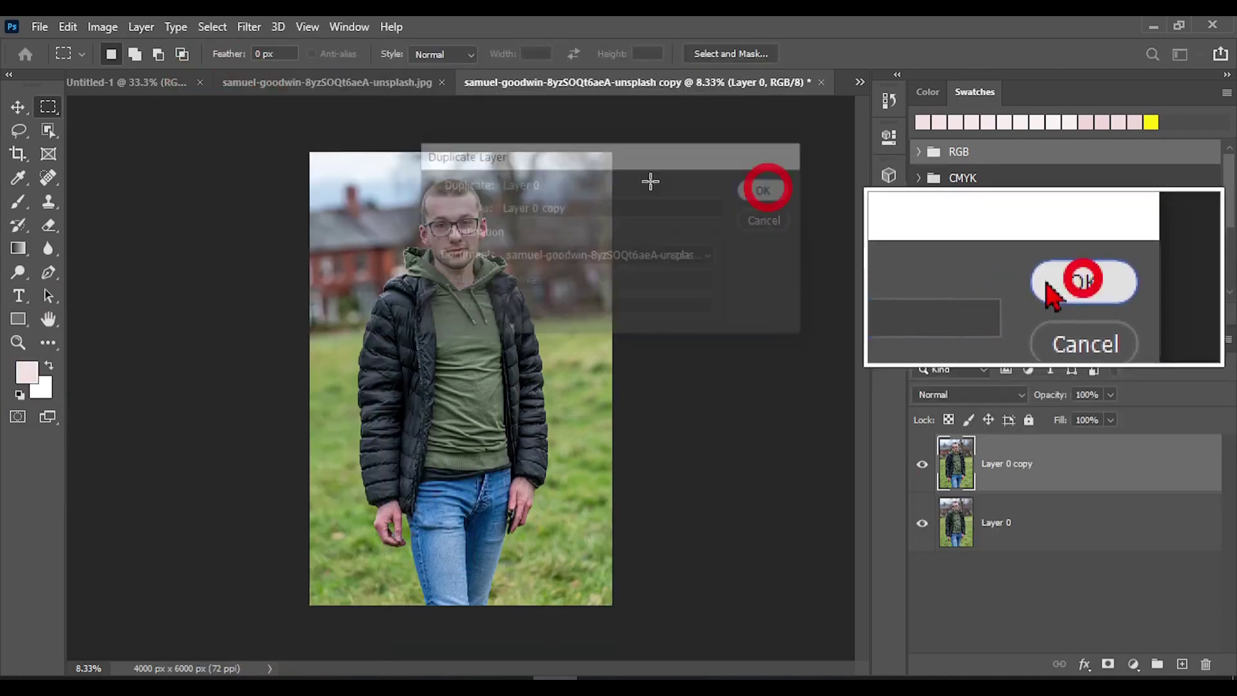
Step: Delete the Layer 0 copy layer and confirm its removal
left_click(141, 27)
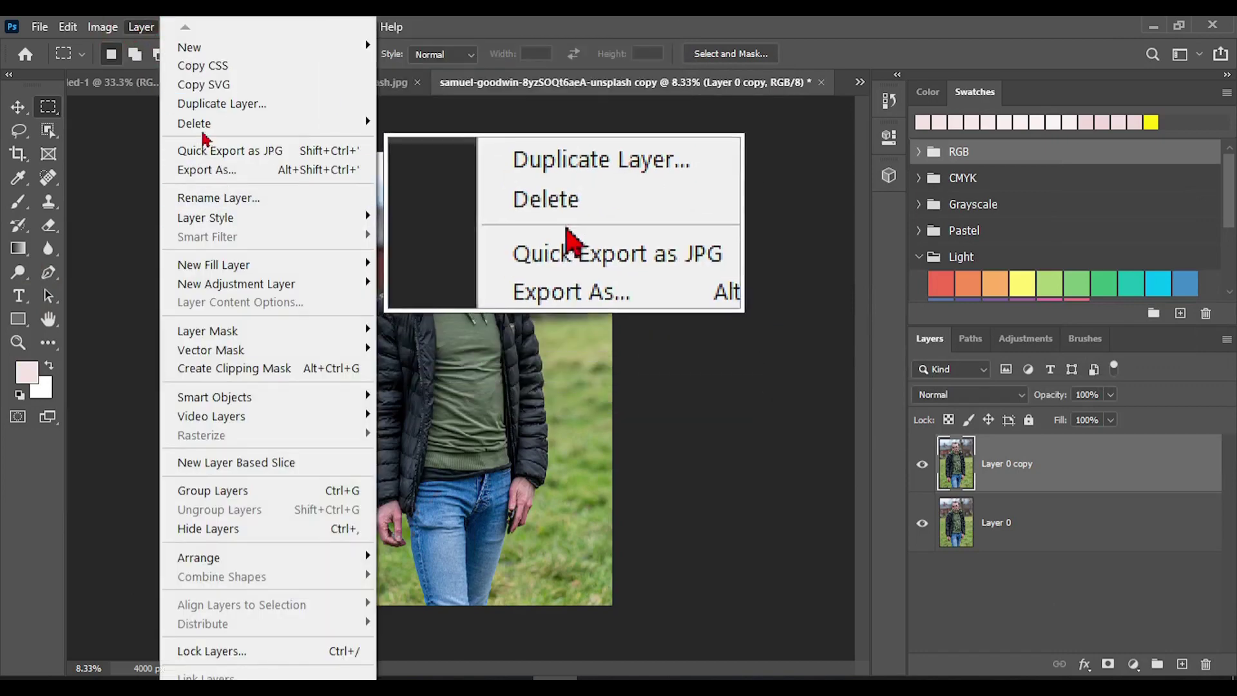
mouse_move(203, 133)
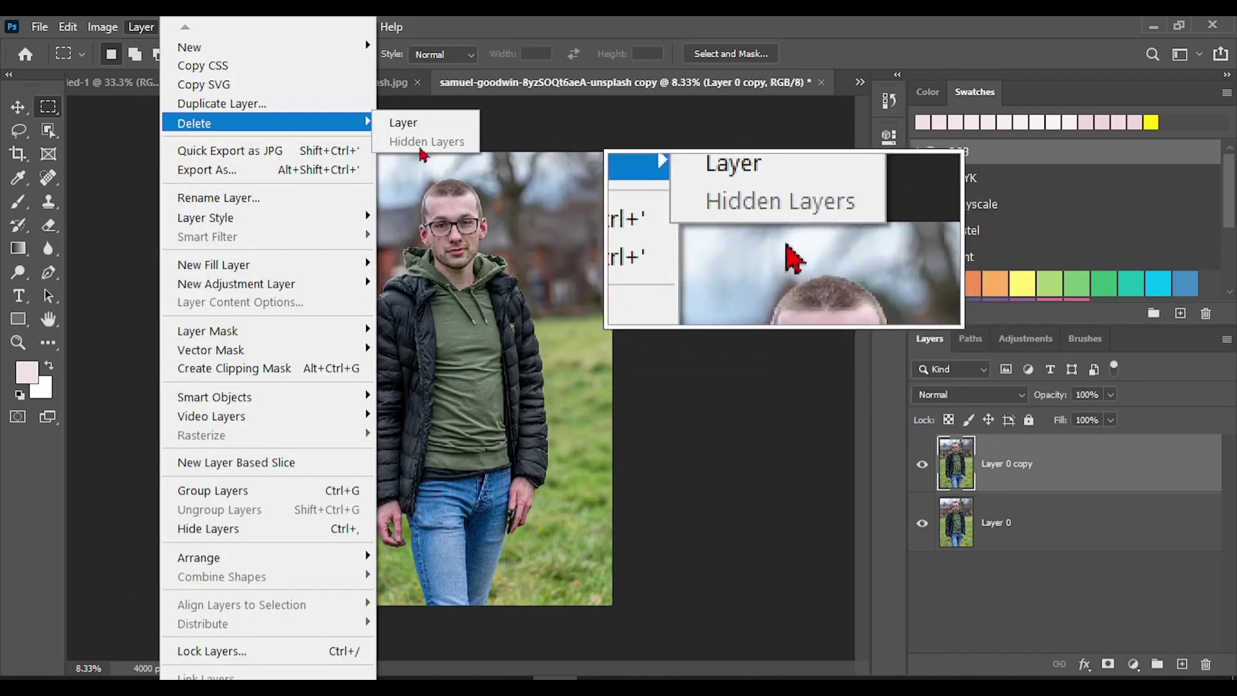
left_click(308, 120)
left_click(406, 122)
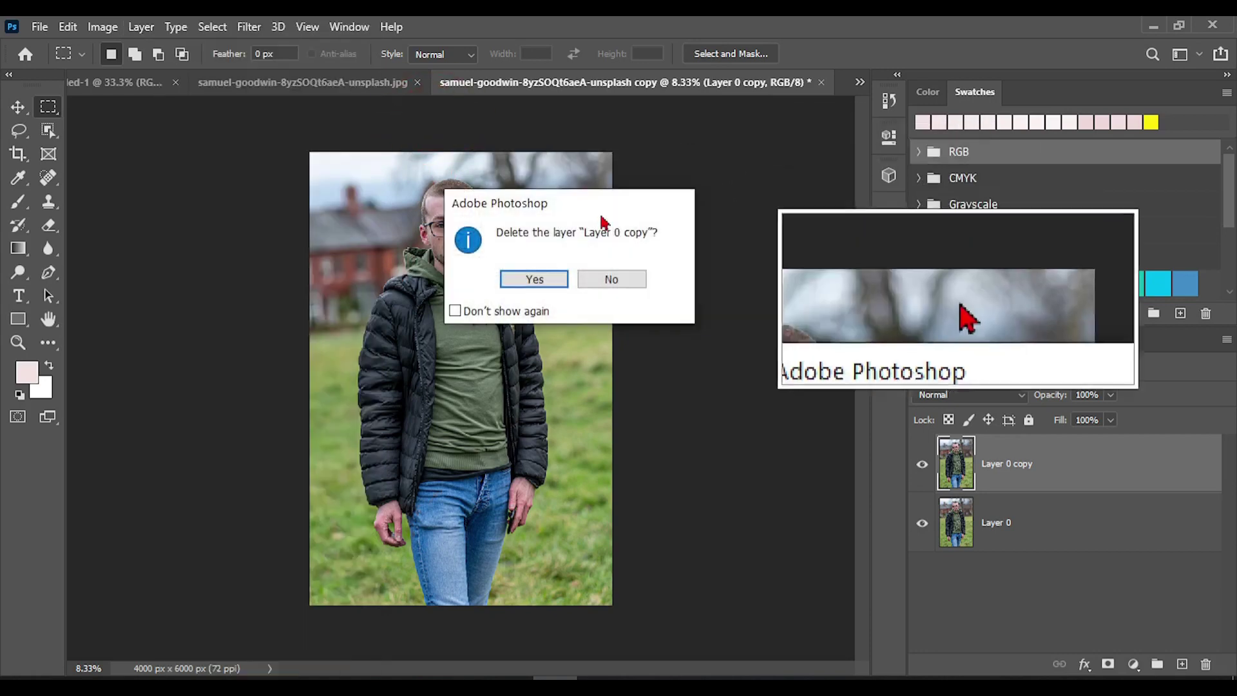
left_click(543, 279)
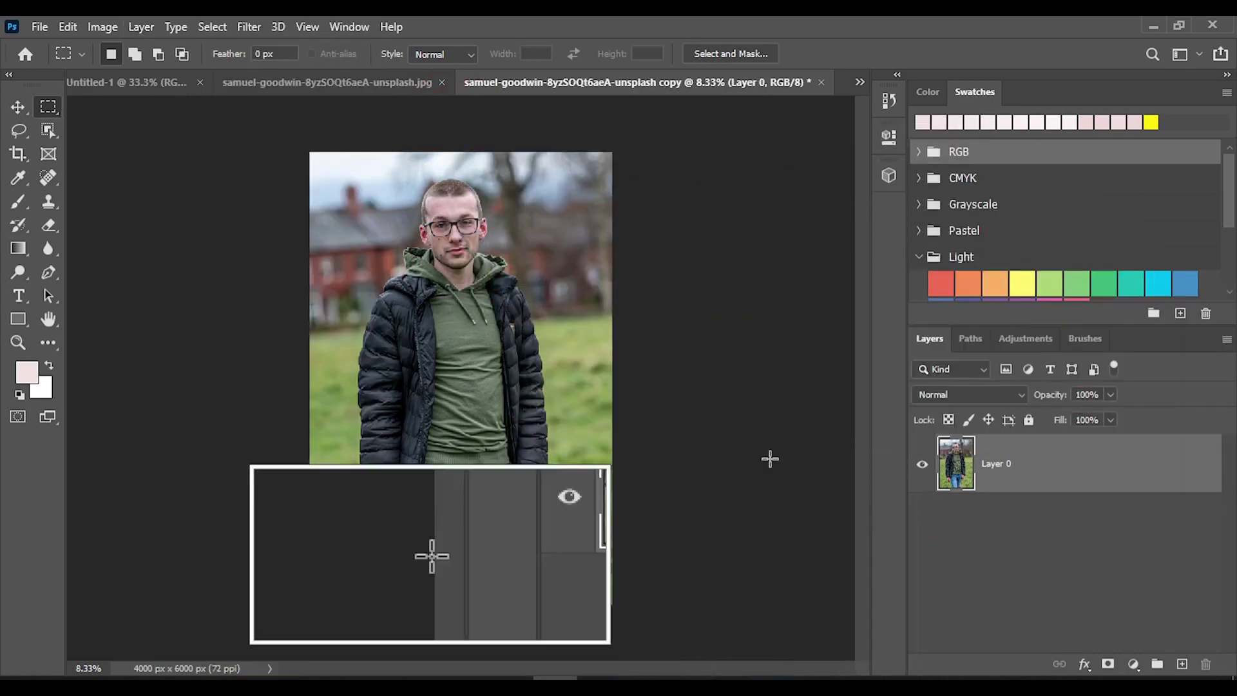
Step: View the Quick Export as JPG save dialog and the Export As settings for Layer 0, closing each without exporting
left_click(140, 26)
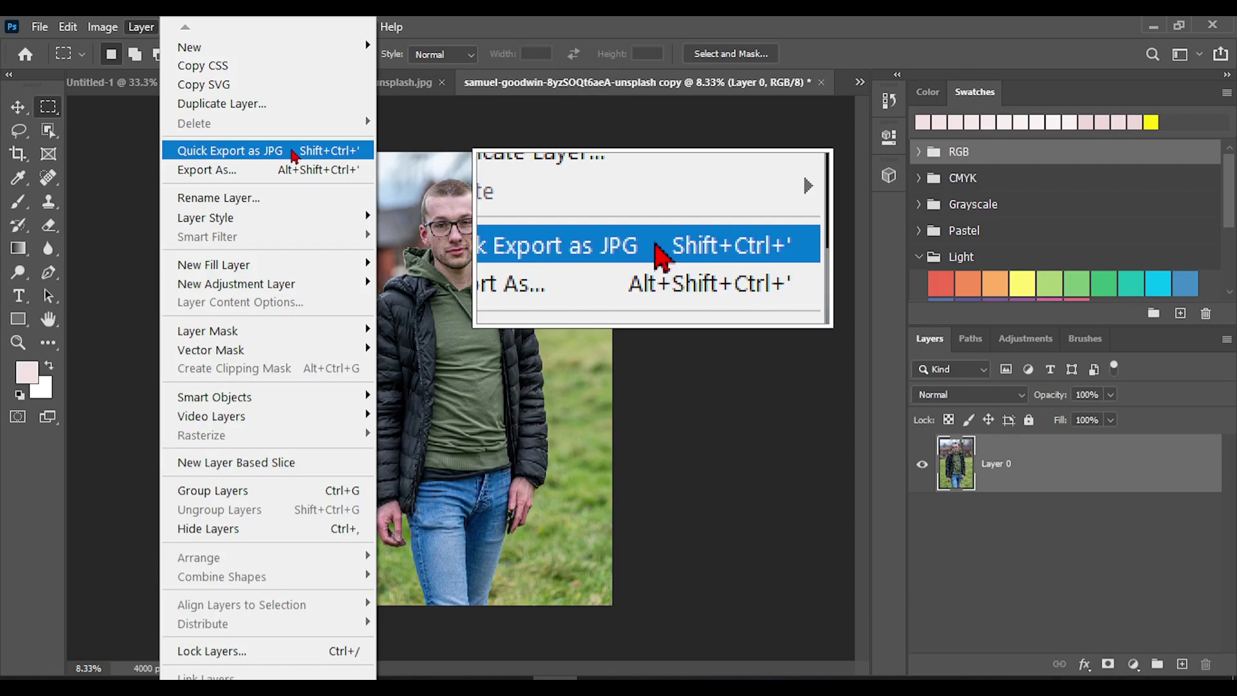
left_click(294, 152)
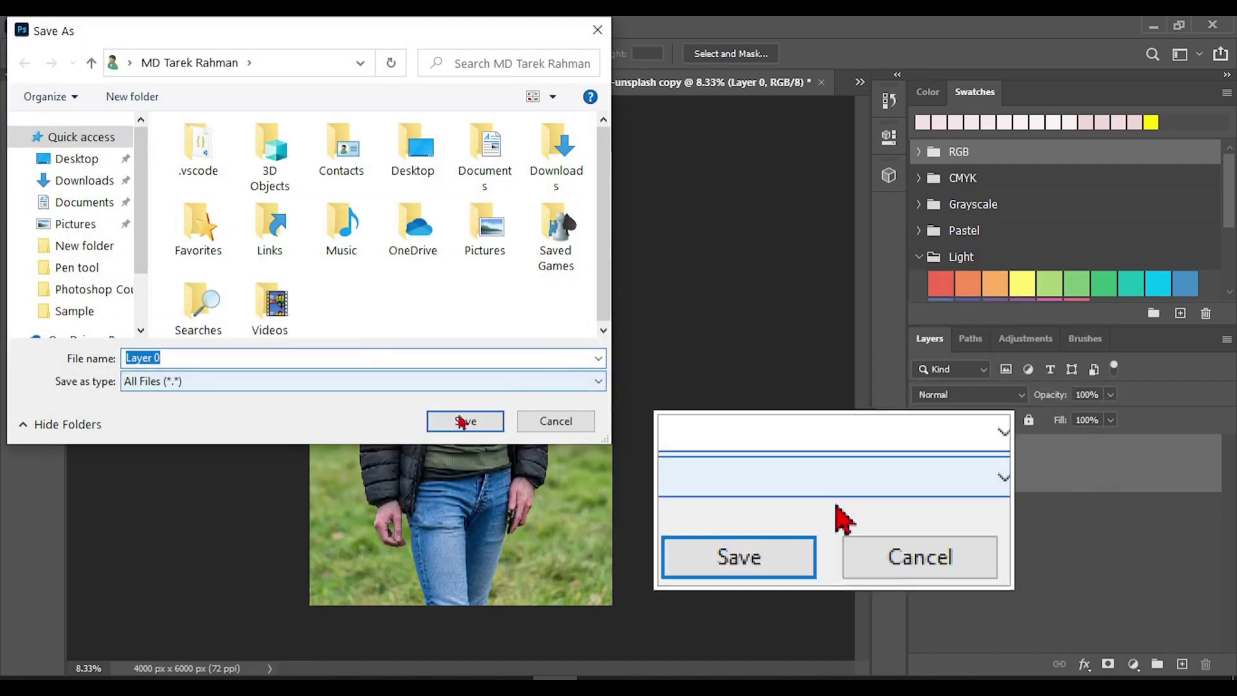
left_click(600, 32)
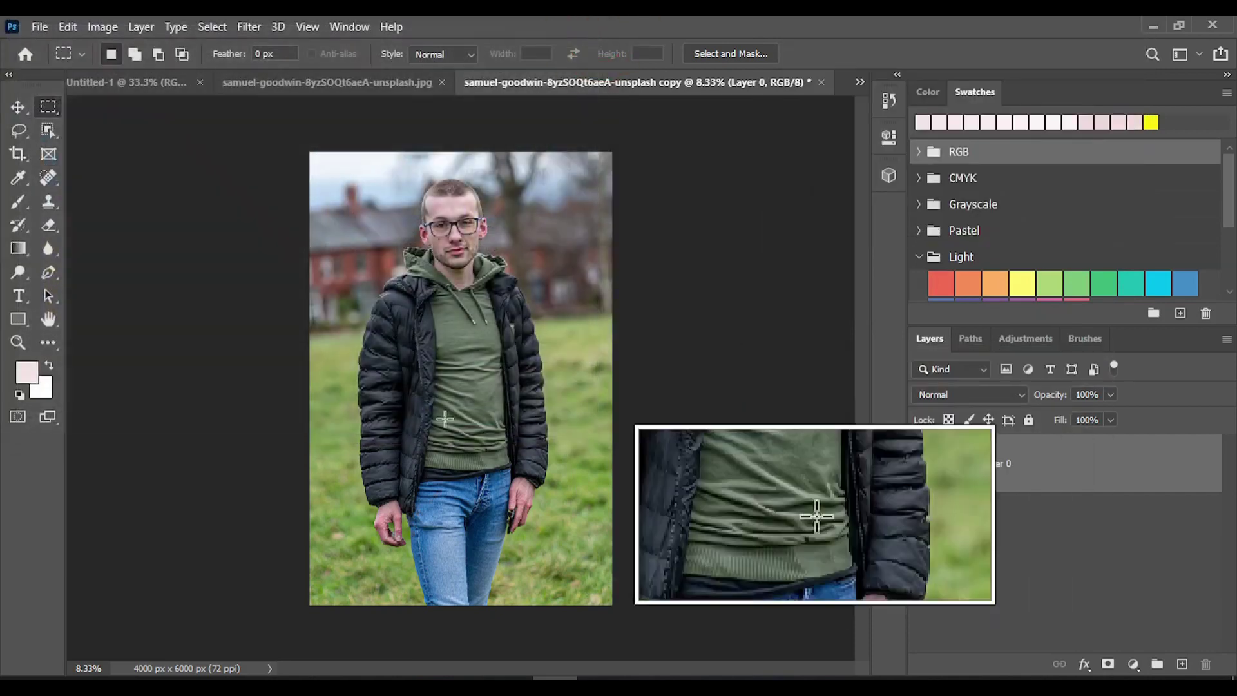
left_click(142, 27)
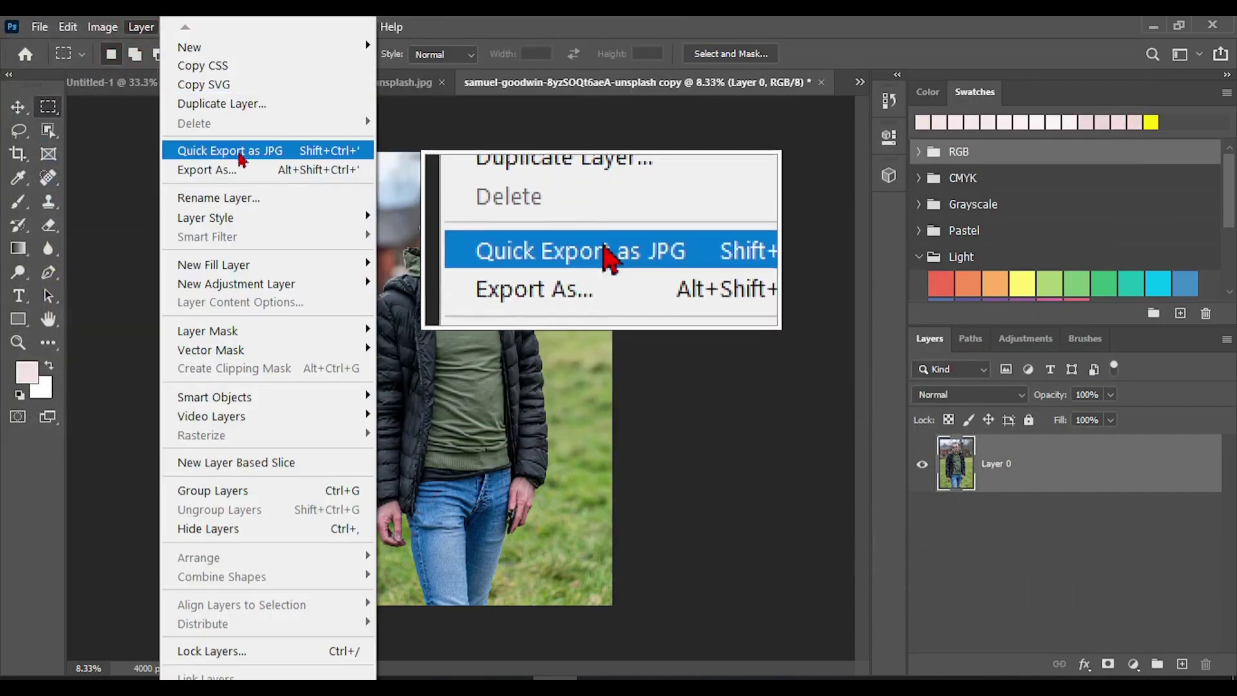
left_click(226, 170)
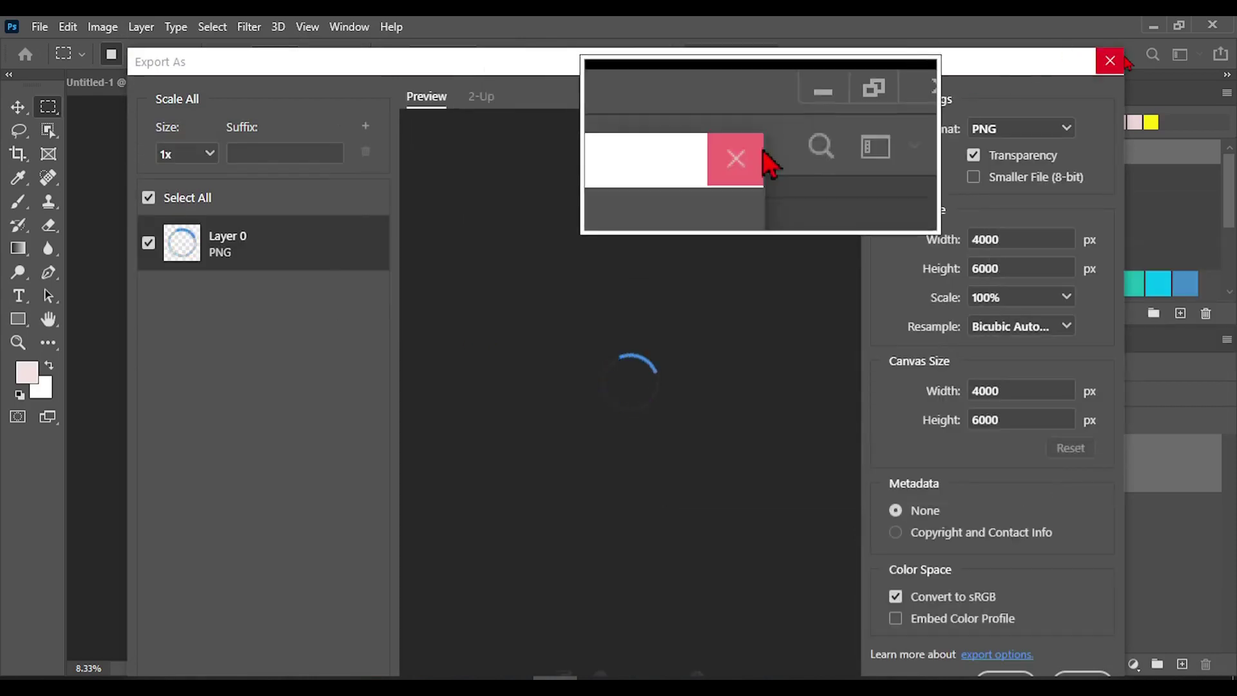
left_click(1120, 61)
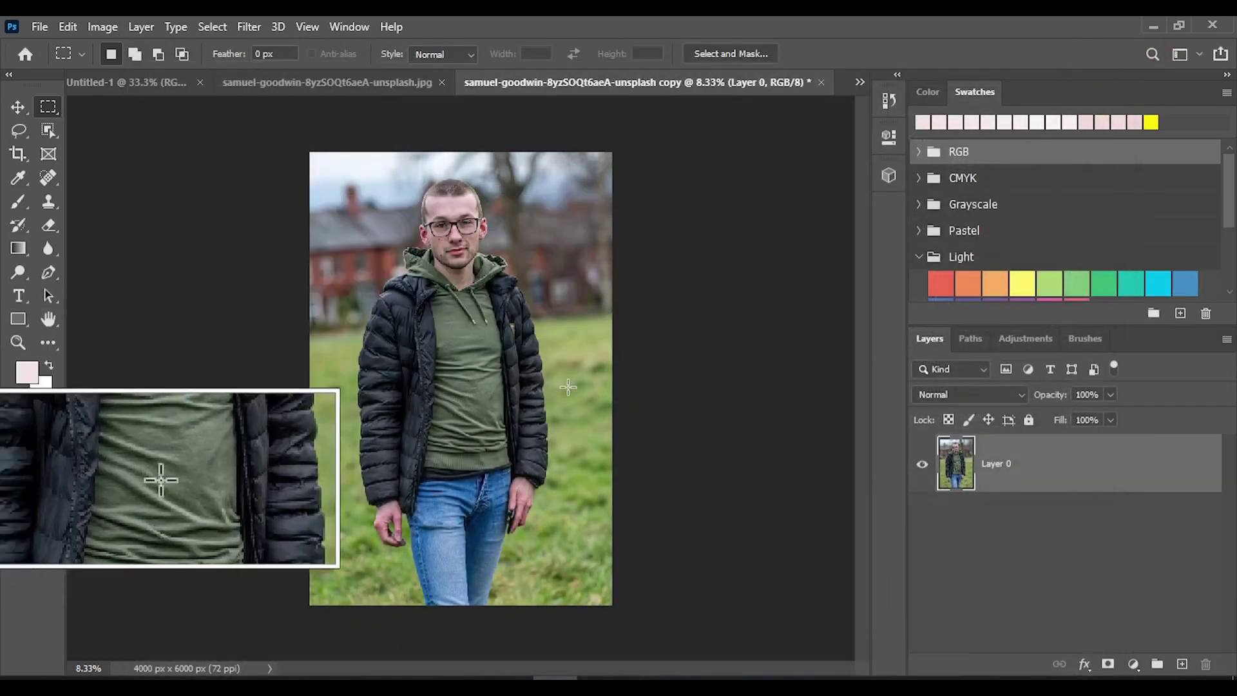
Step: Close the original portrait without saving it and close the blank Untitled-1 document, keeping the photo copy open
left_click(161, 83)
left_click(518, 82)
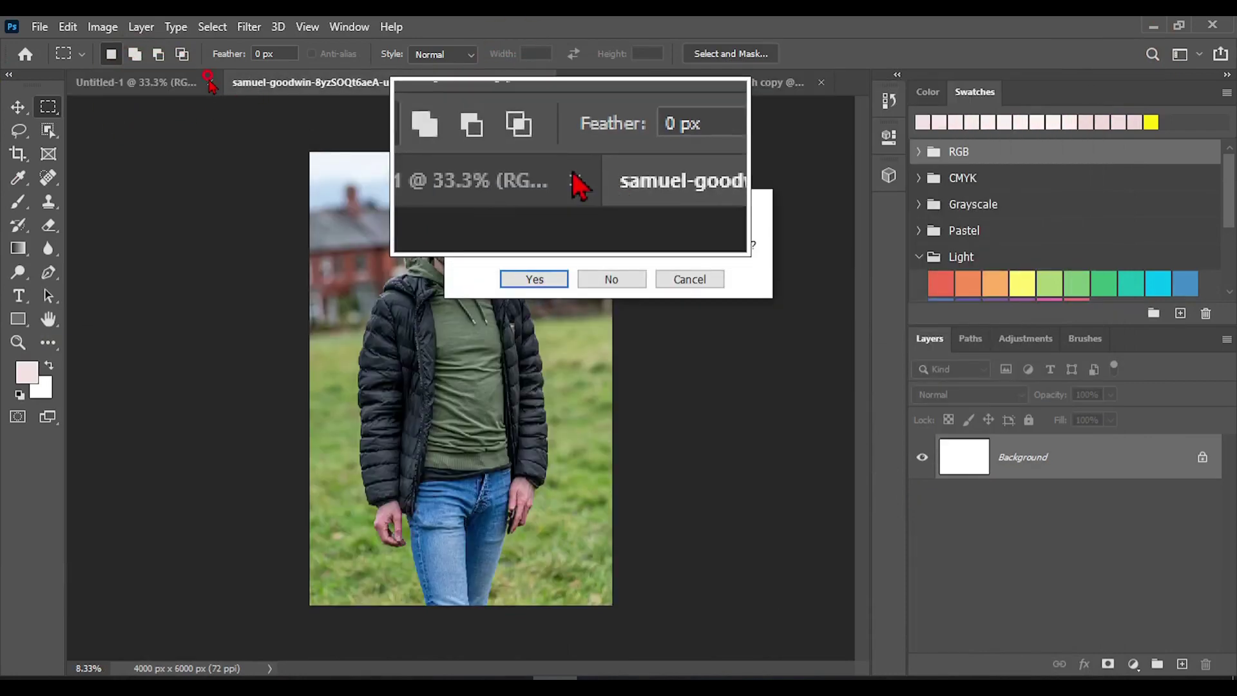
left_click(602, 279)
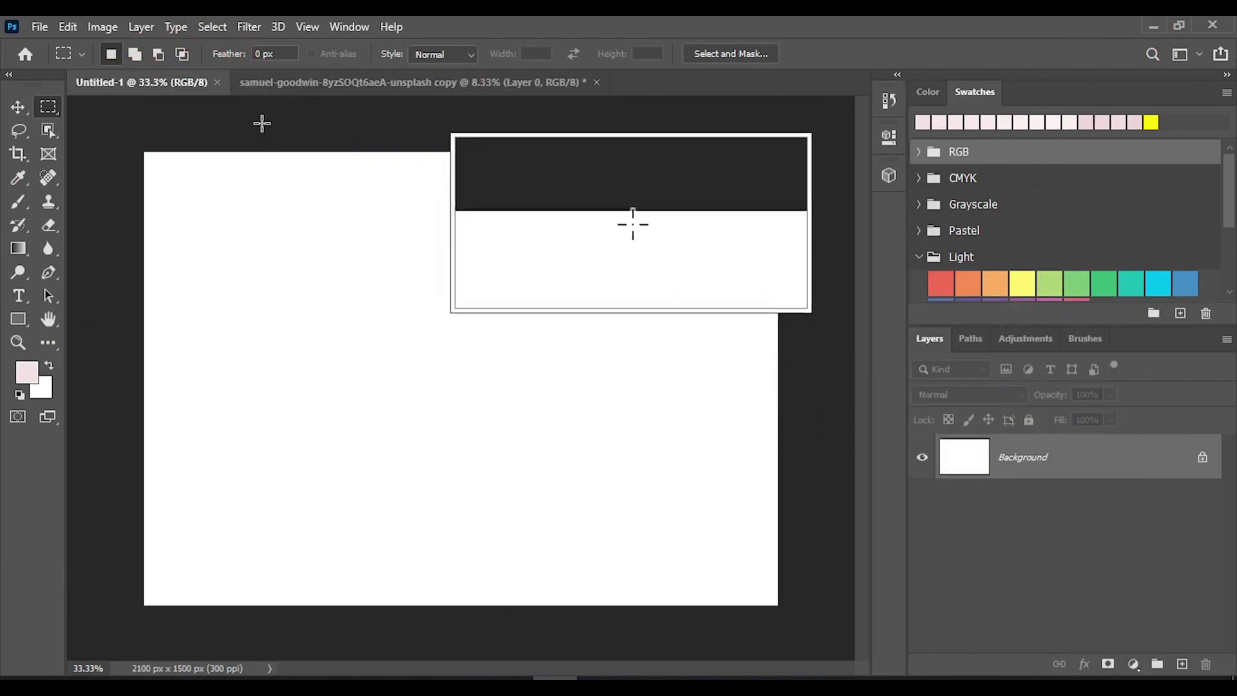
left_click(209, 82)
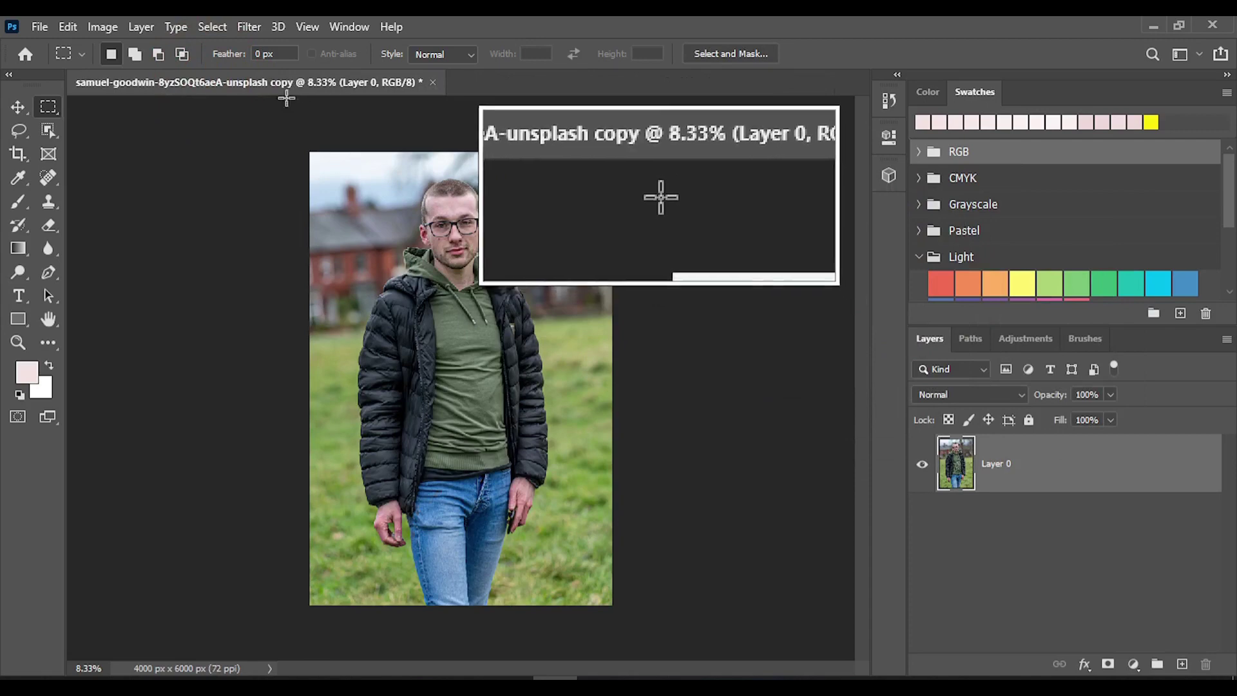
Step: Open the sunny-lake-landscape image from the Sample folder as a second document
left_click(40, 26)
left_click(52, 68)
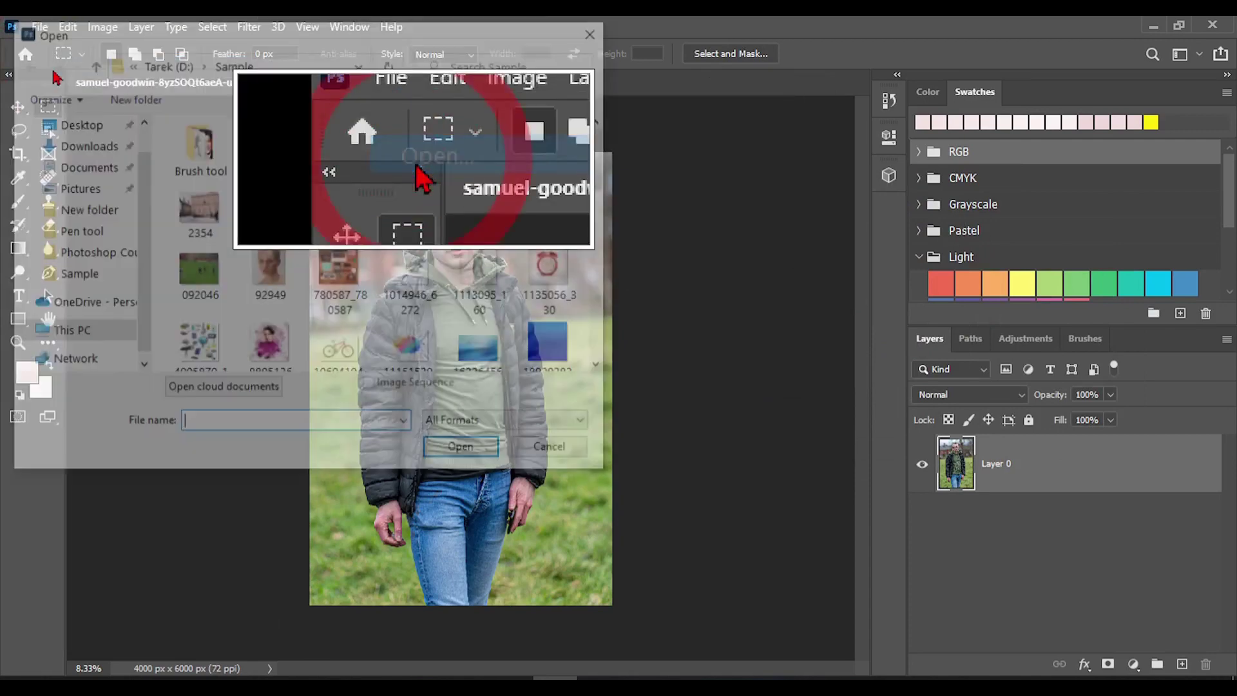
scroll(336, 311, "down", 5)
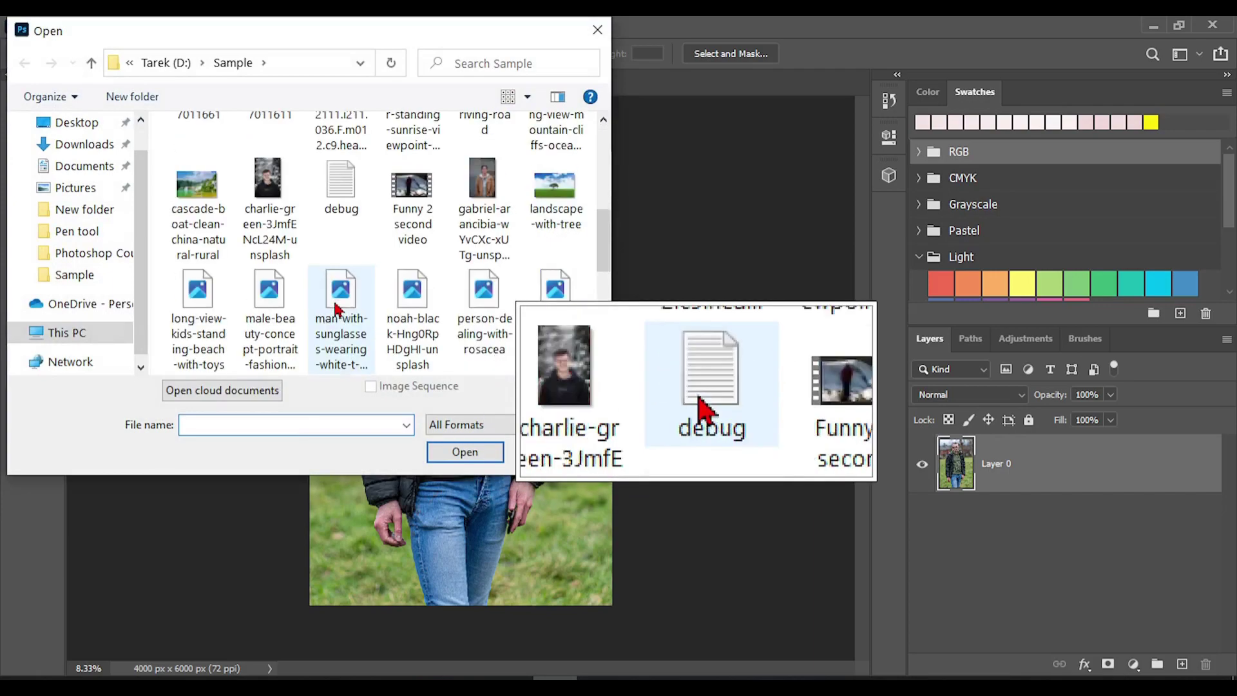
scroll(373, 316, "down", 6)
scroll(422, 320, "up", 5)
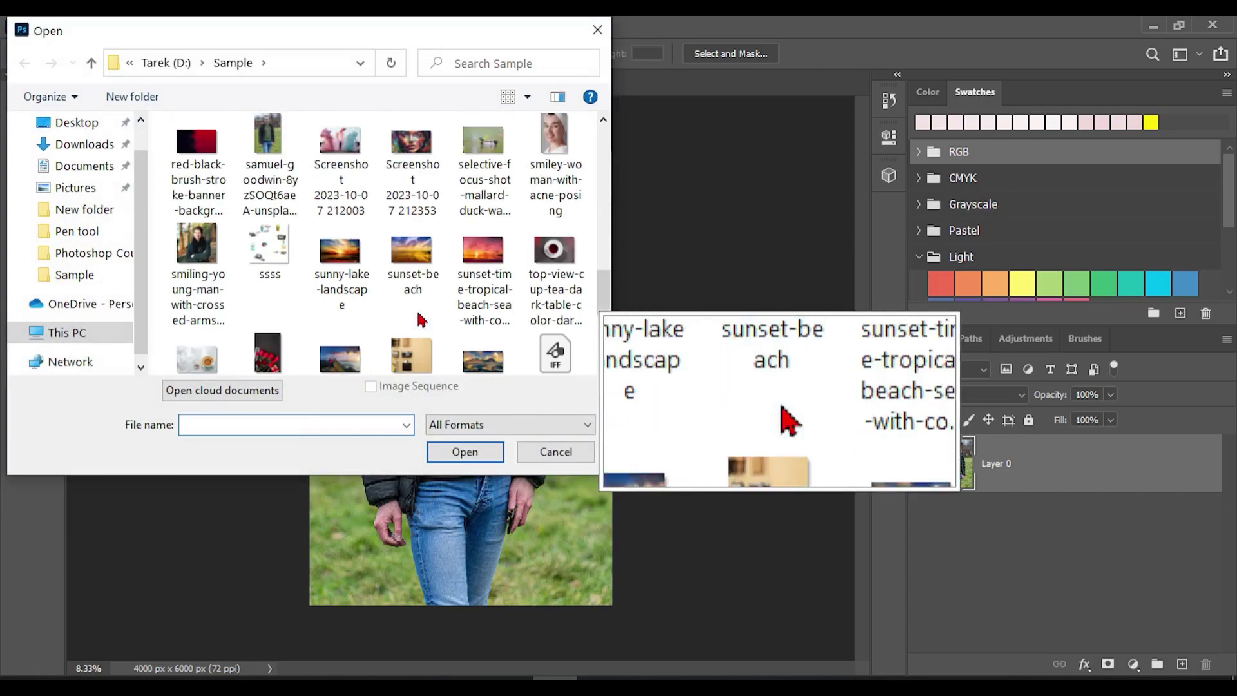
double_click(354, 284)
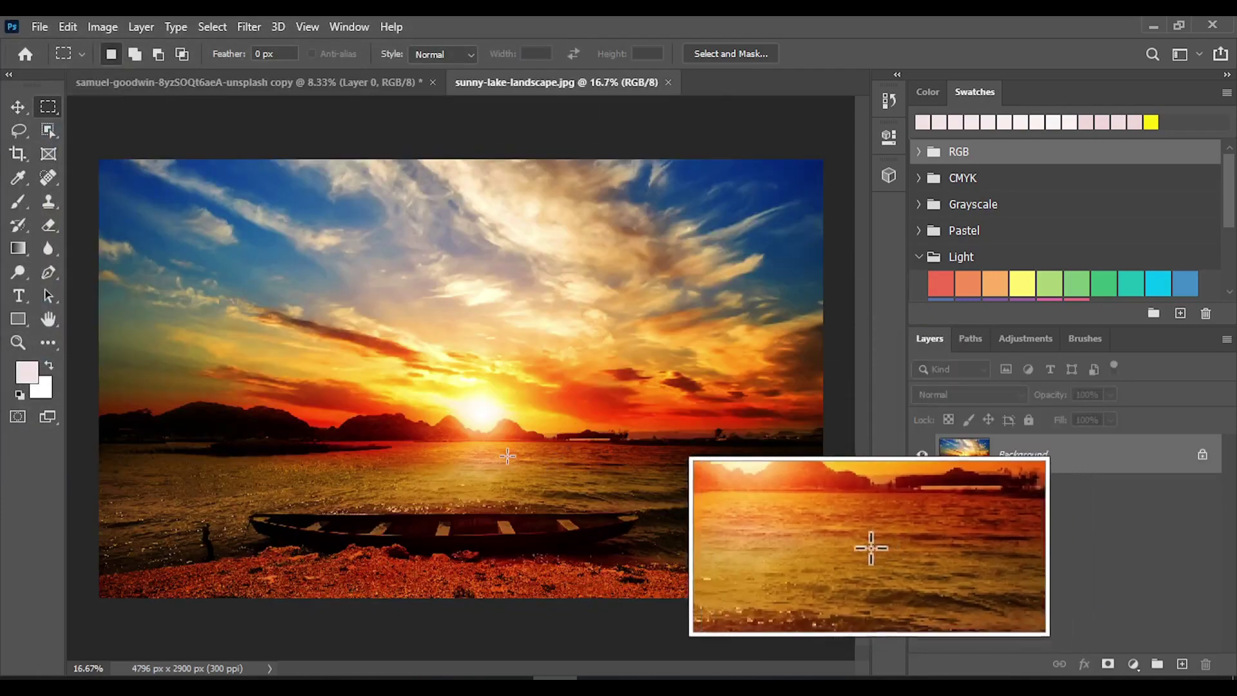
Step: Use the Move tool to bring the sunset landscape into the portrait document and position it across the middle of the photo
left_click(16, 108)
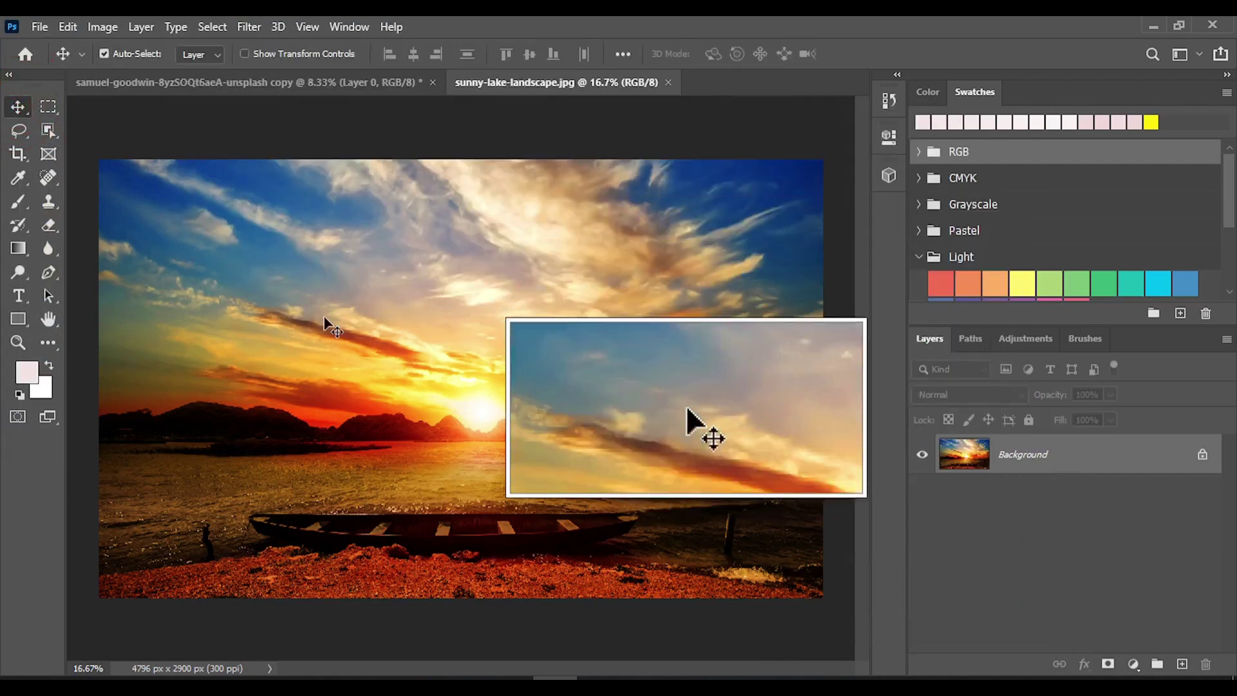
left_click(217, 86)
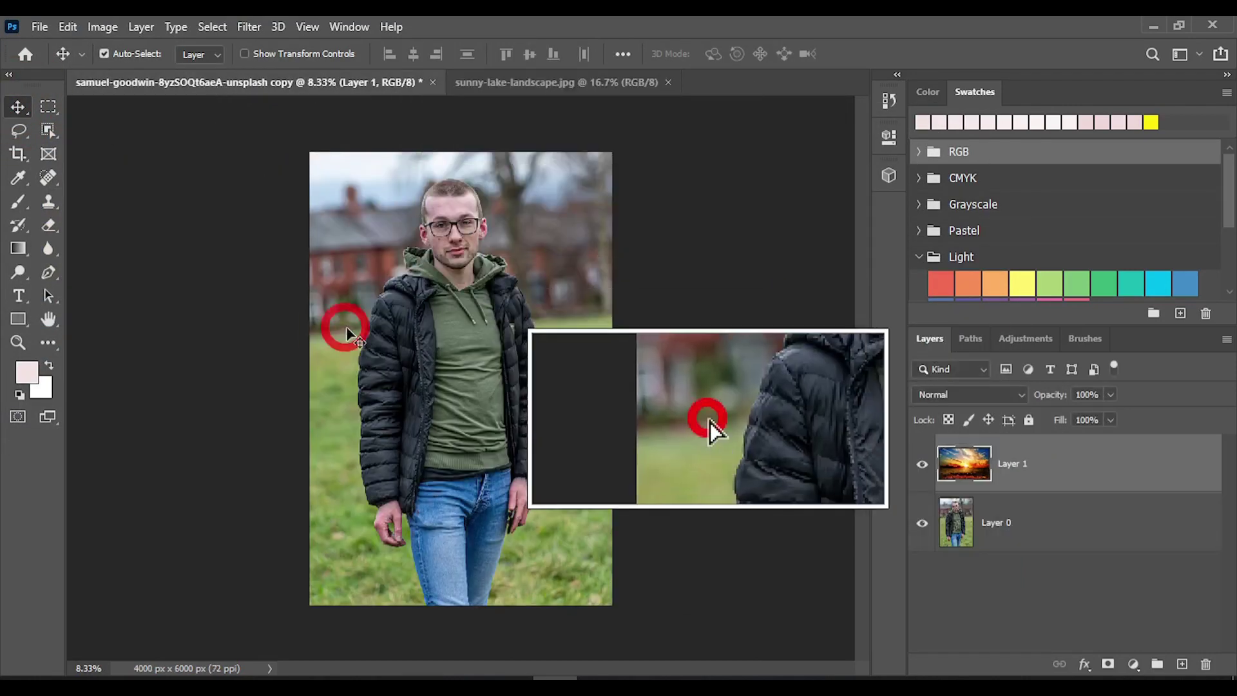
left_click_drag(339, 323, 522, 368)
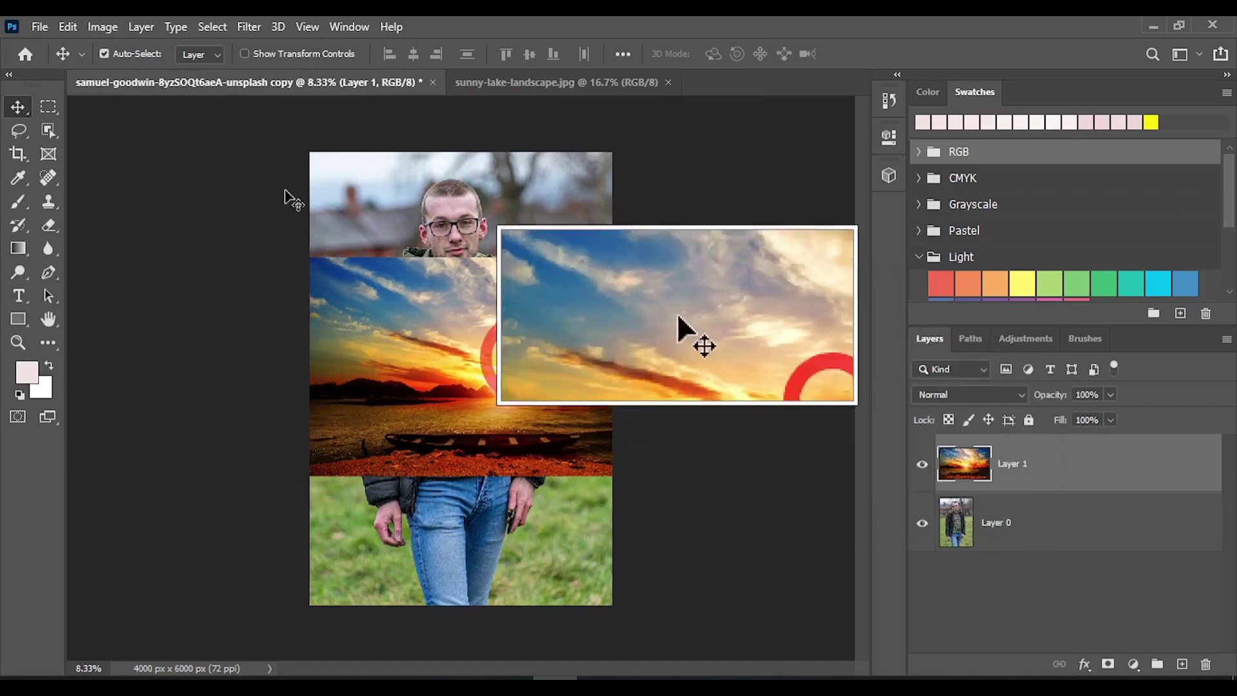
Step: View the Export As settings for the sunset landscape layer and close them without exporting
left_click(105, 26)
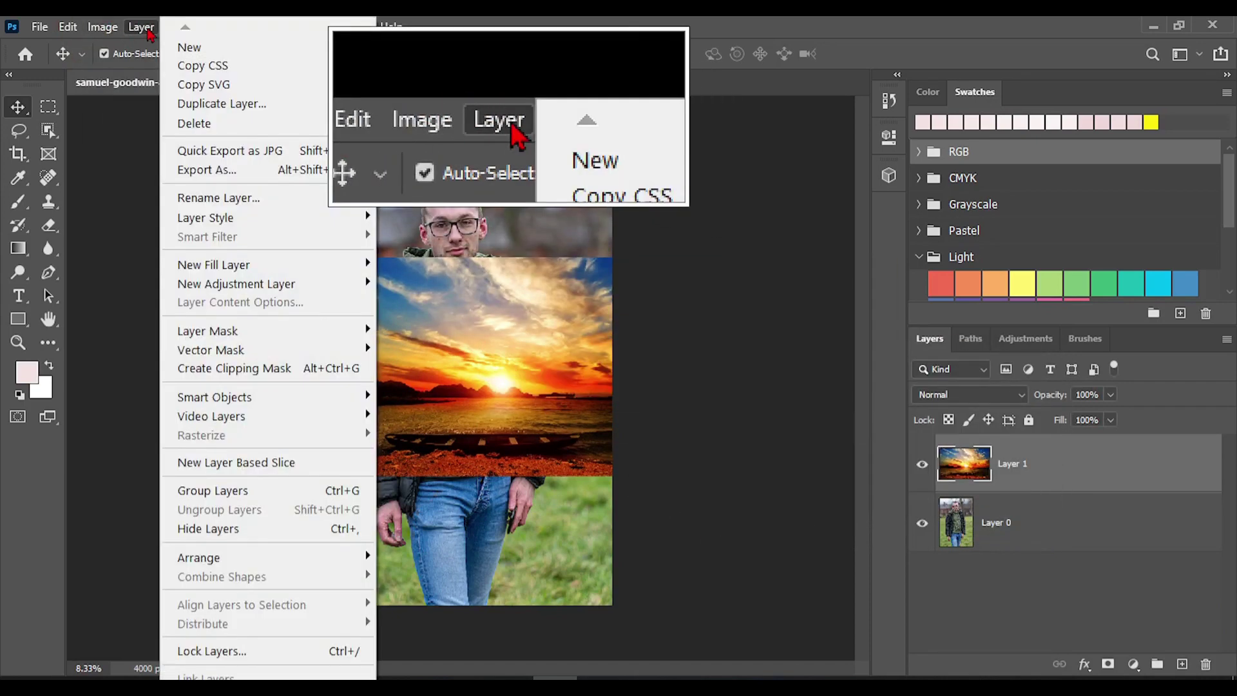
left_click(885, 462)
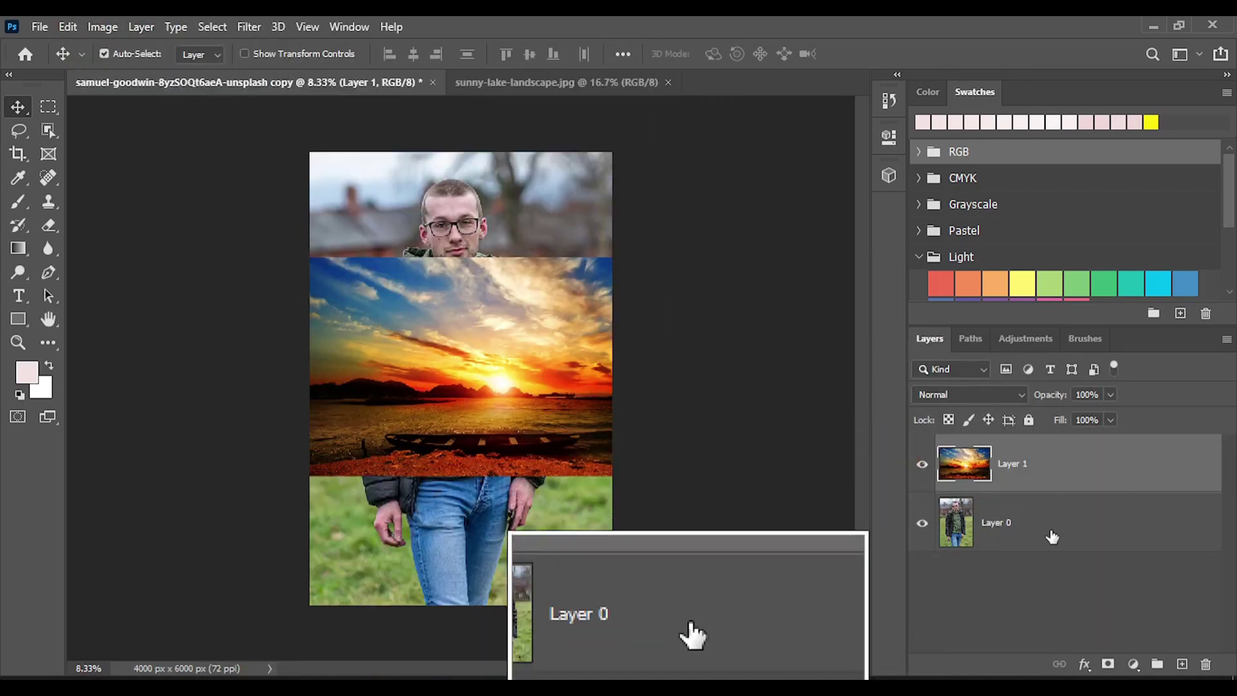
left_click(140, 27)
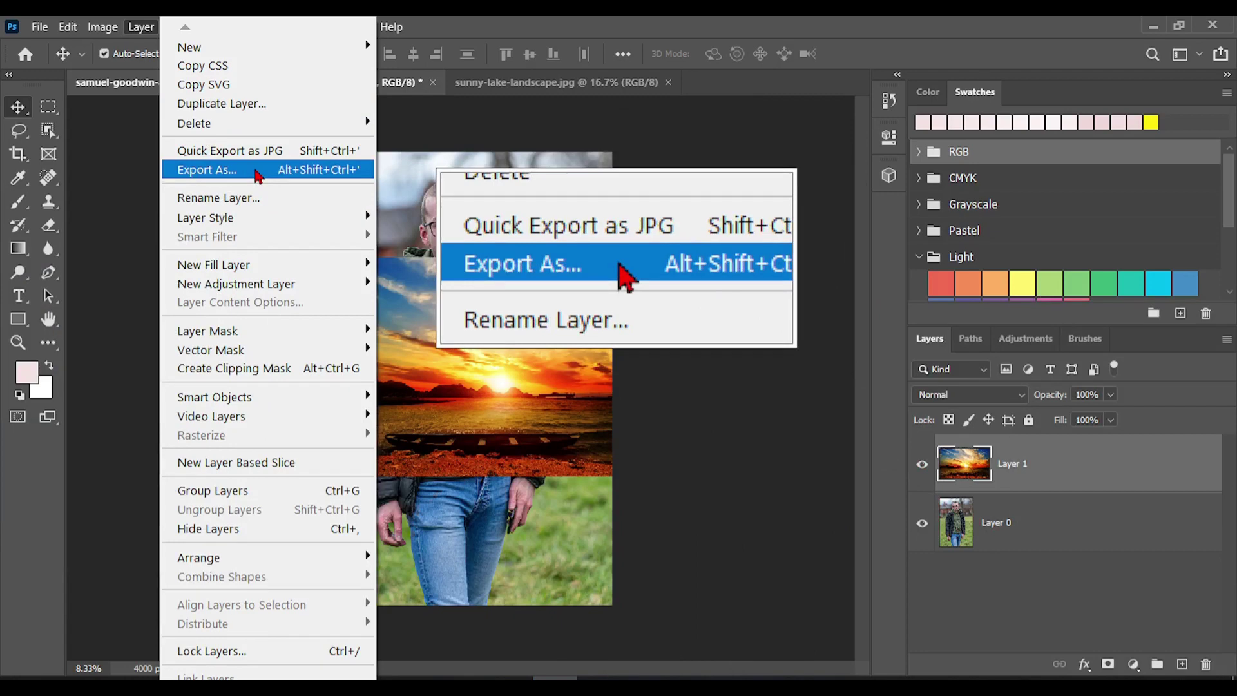
left_click(258, 173)
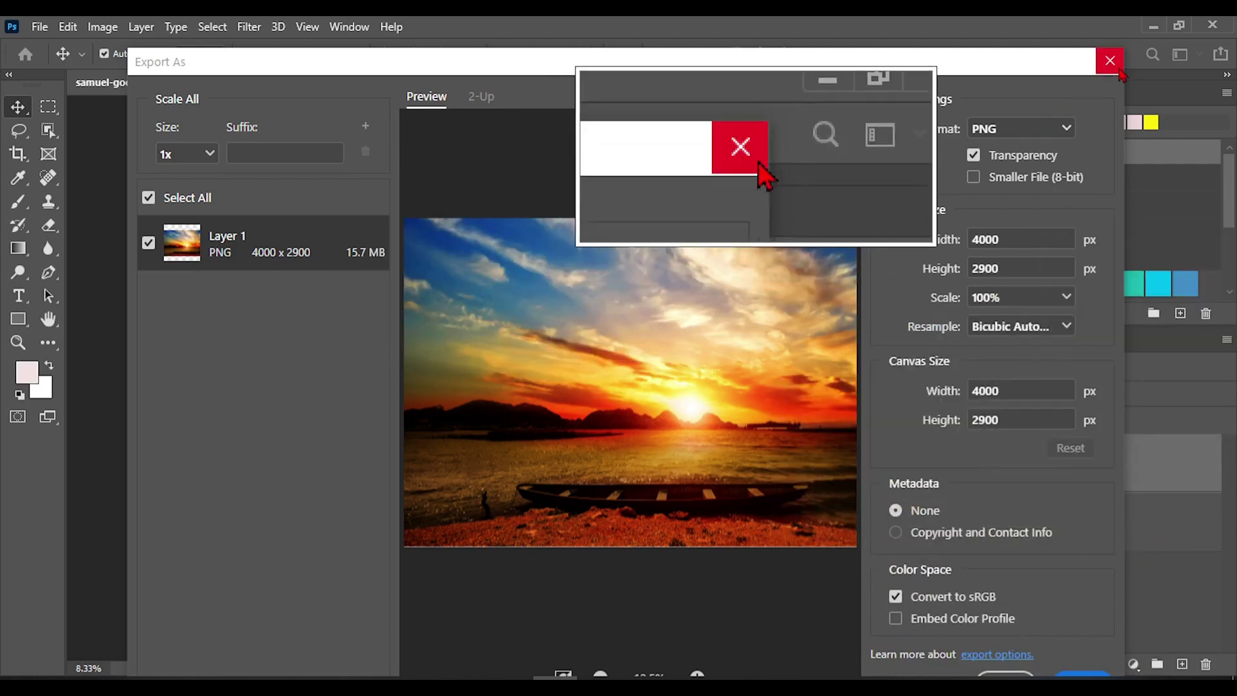
left_click(1120, 70)
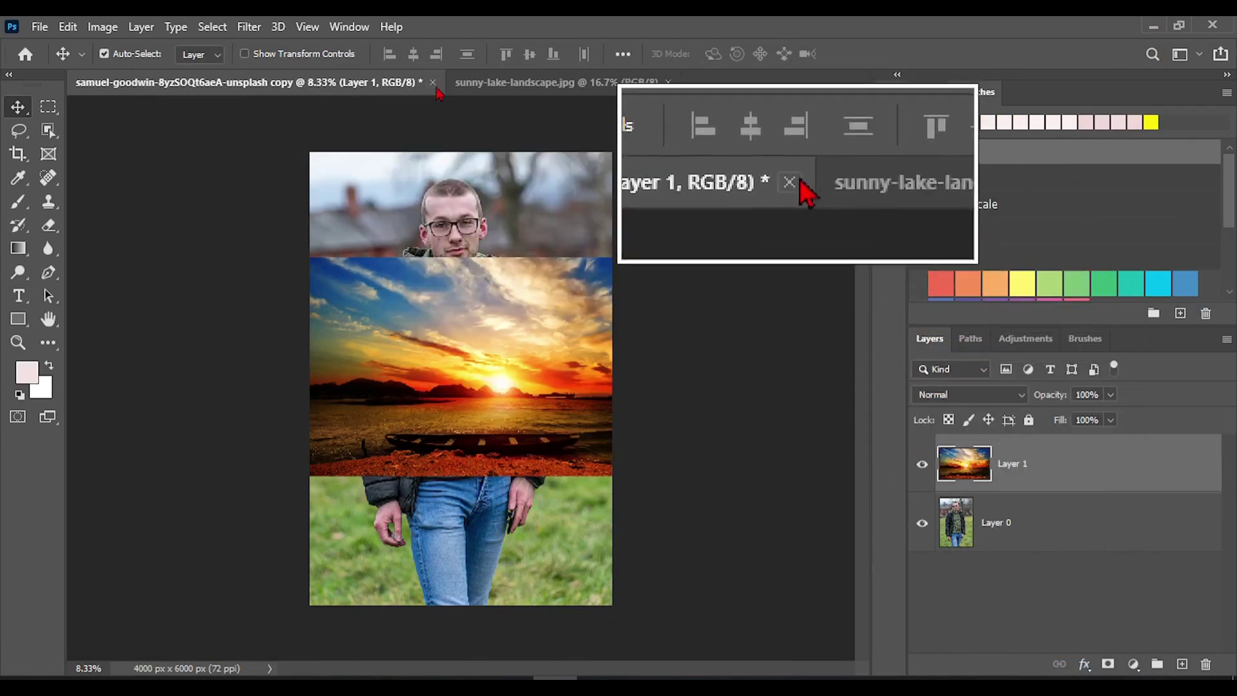
Step: Remove the sunset landscape layer from the portrait document and start the Rename Layer command on Layer 0
left_click(502, 285)
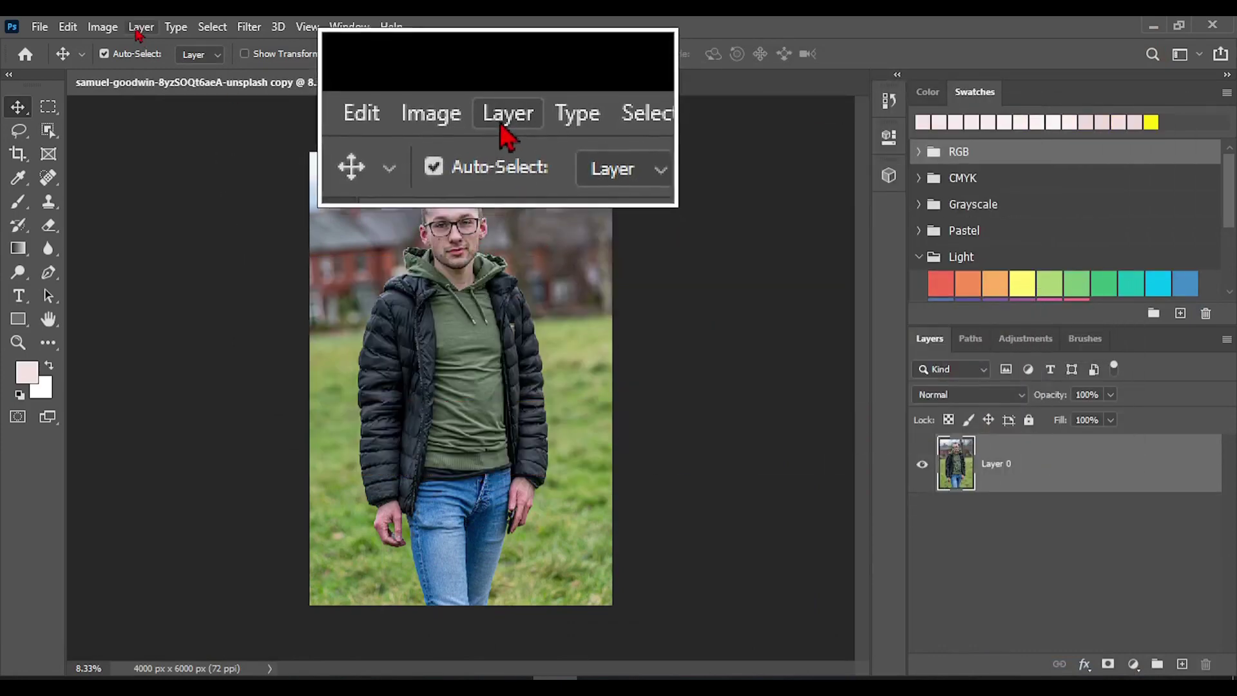
left_click(140, 27)
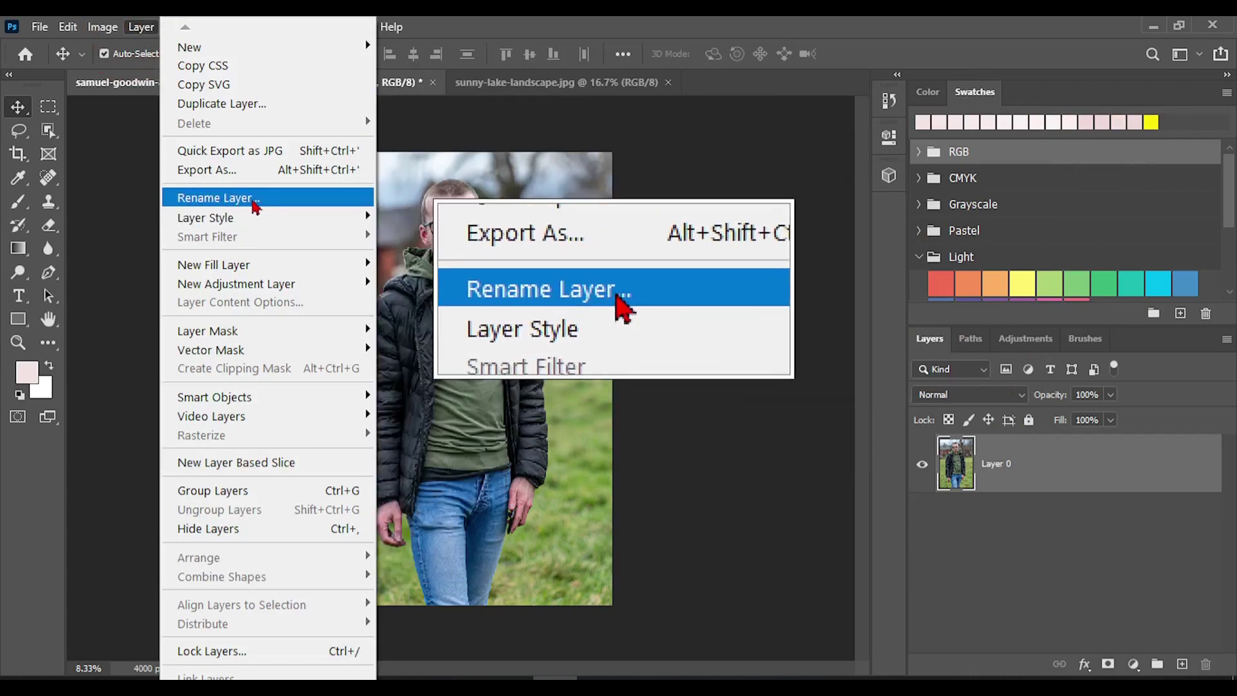
left_click(244, 201)
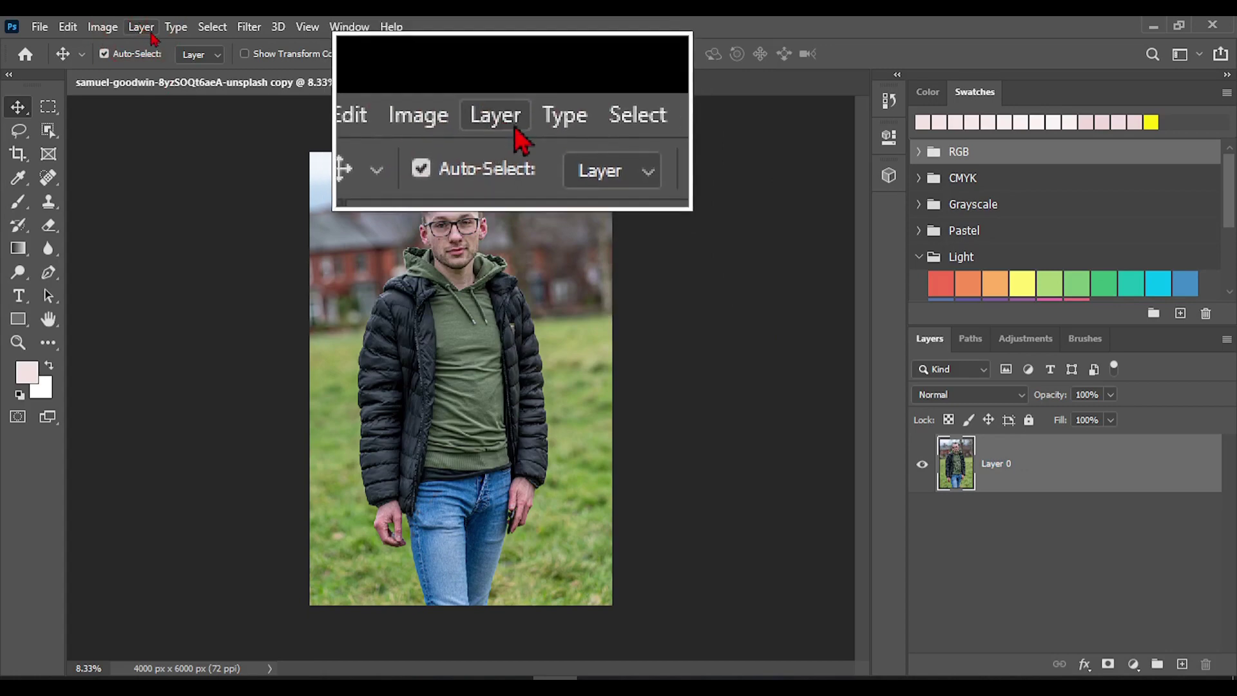
left_click(152, 35)
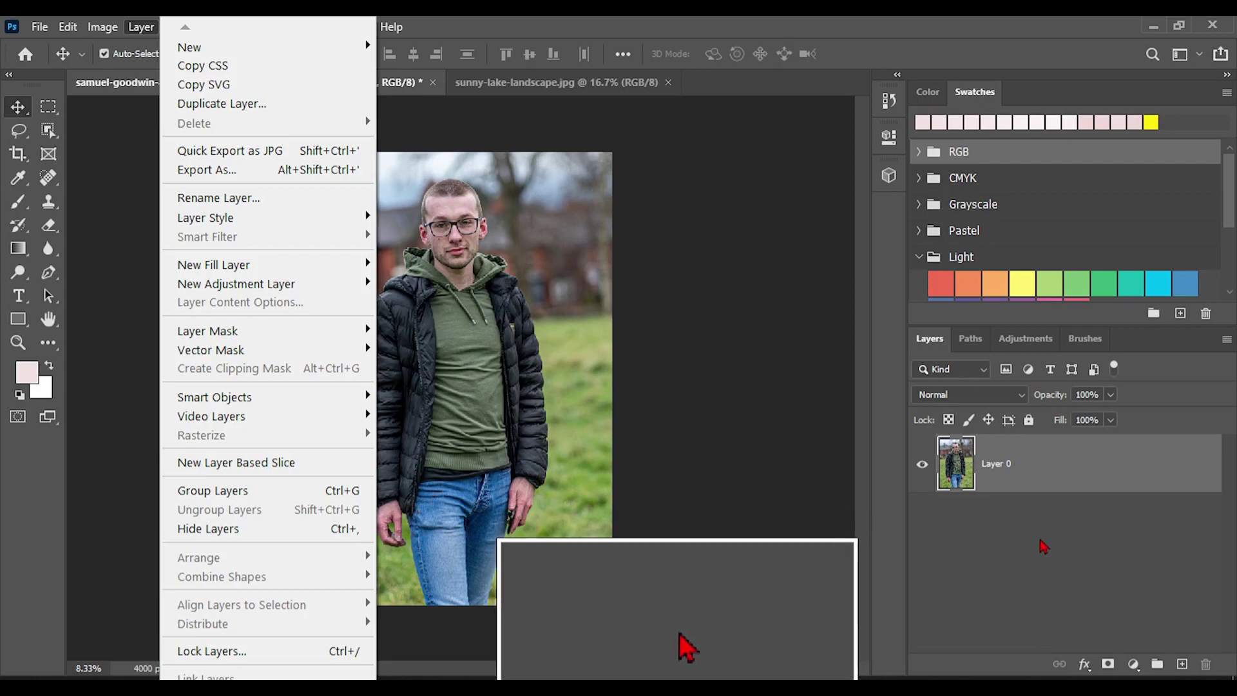
mouse_move(183, 694)
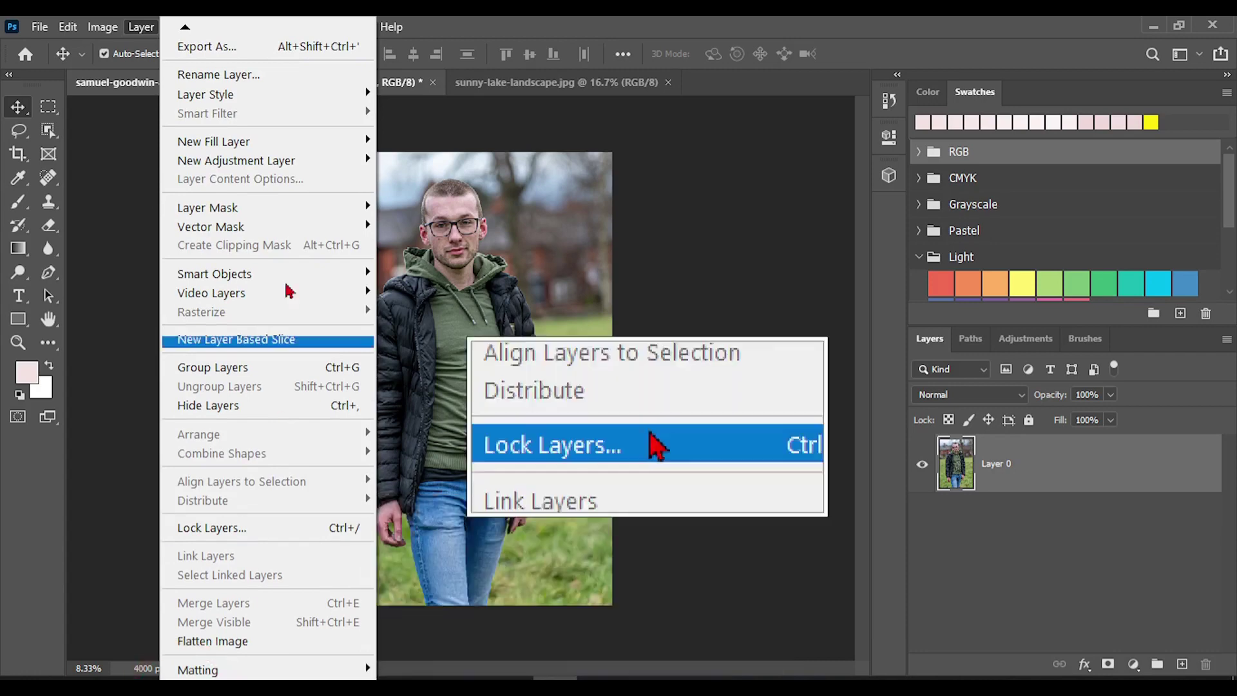
mouse_move(187, 30)
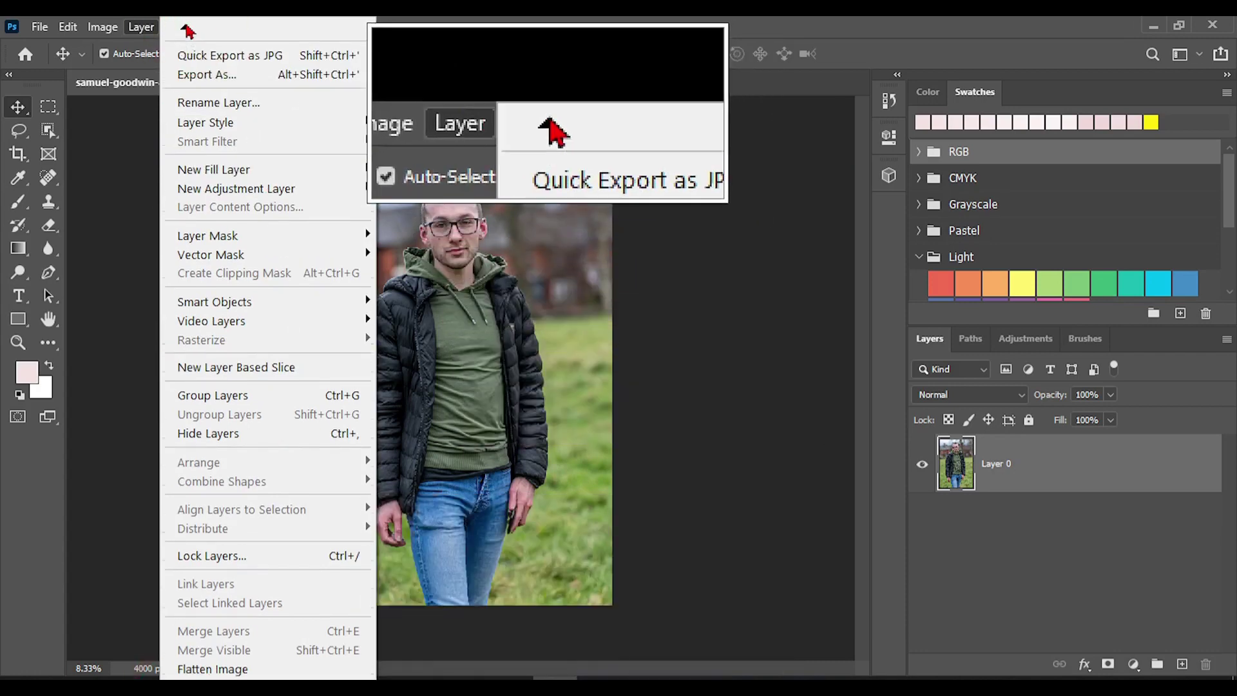
left_click(172, 52)
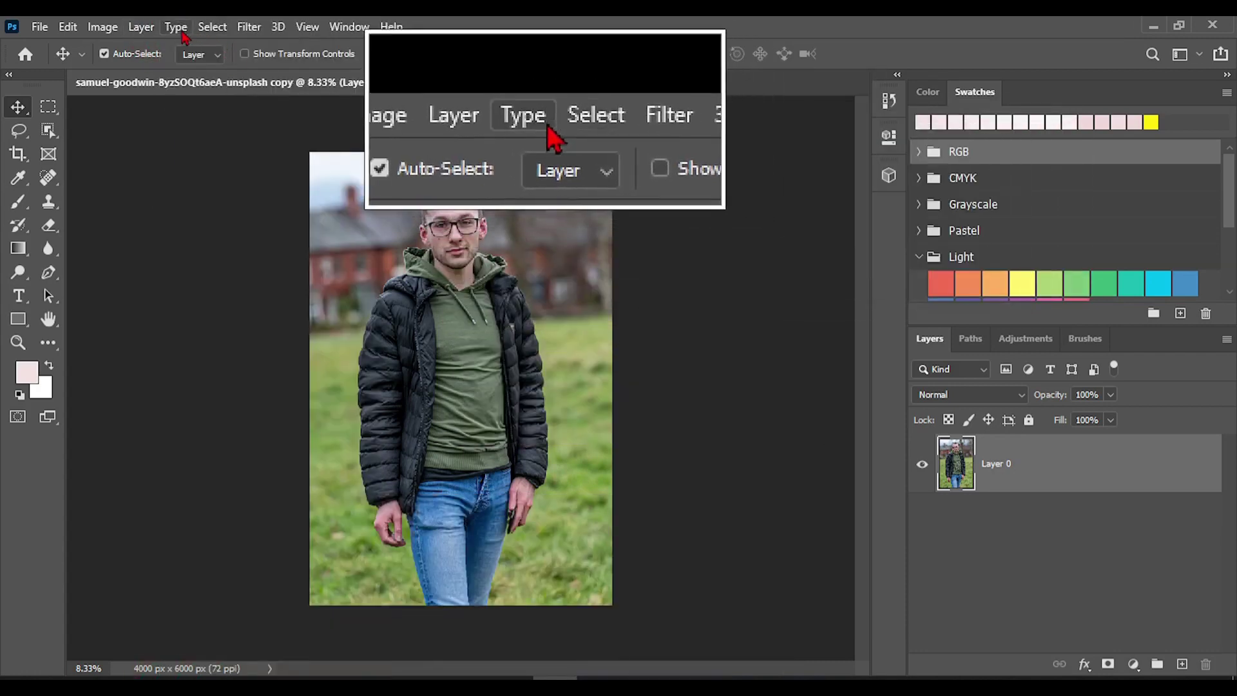
Step: Show the Character panel and the Paragraph panel for text formatting
left_click(175, 27)
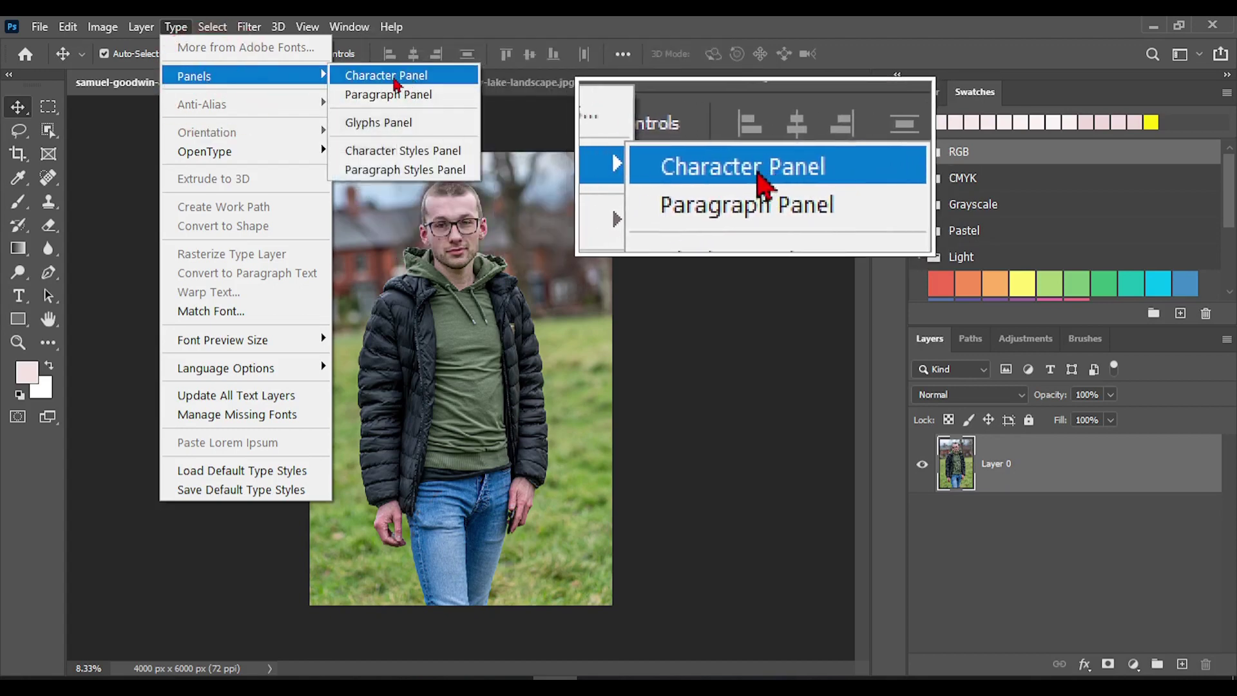
left_click(395, 76)
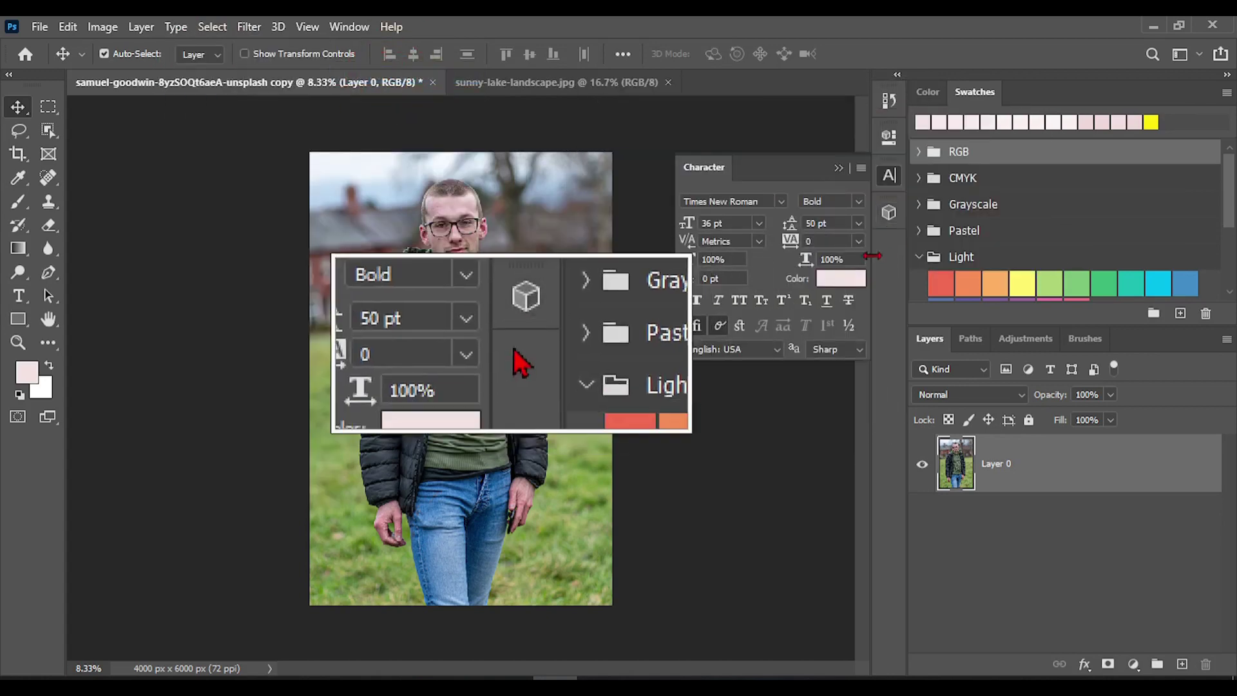
left_click(181, 29)
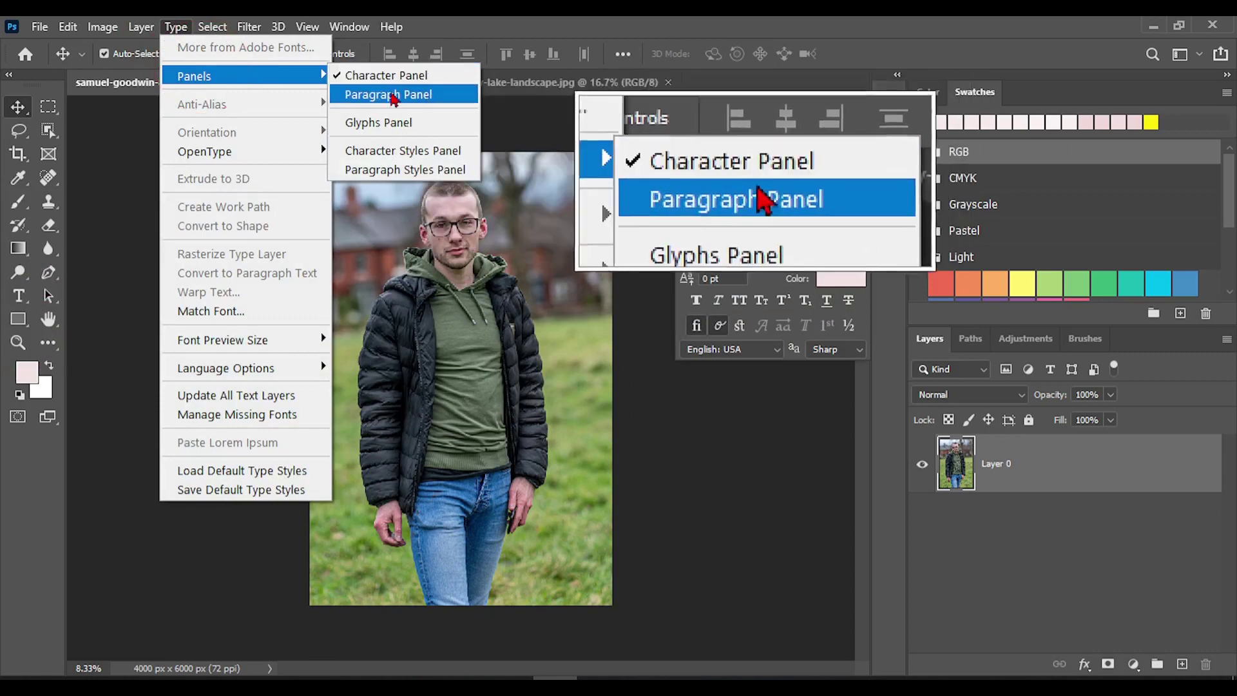
left_click(372, 95)
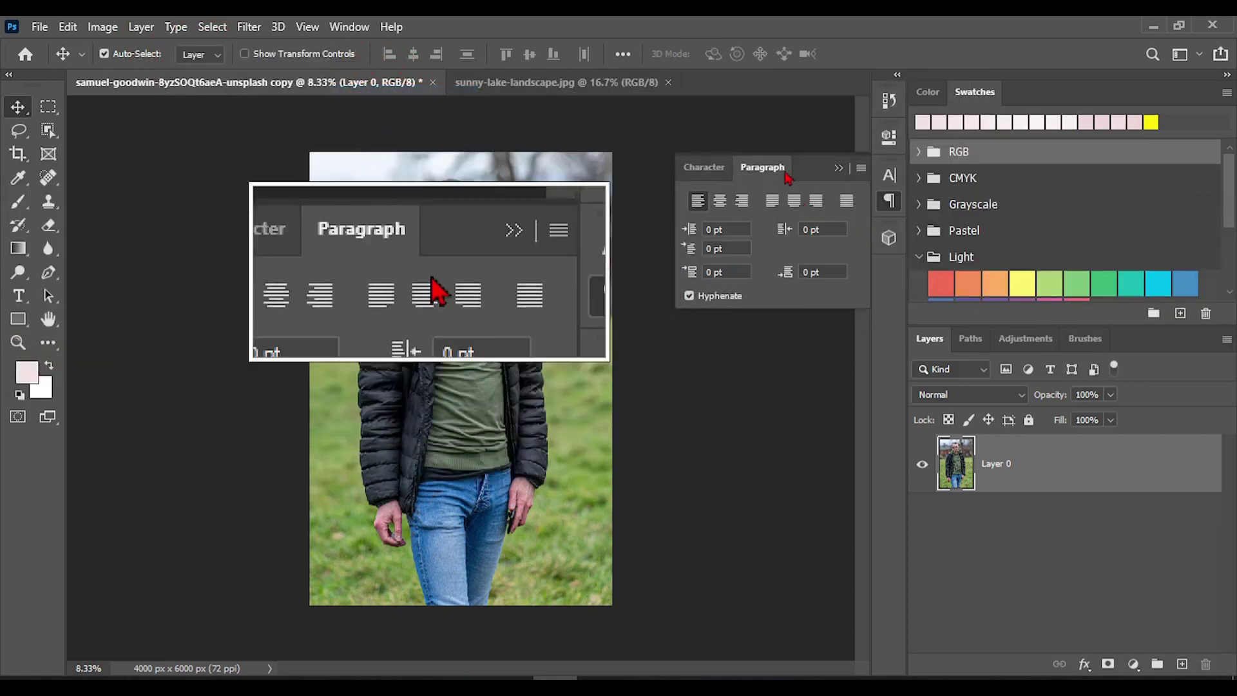
Step: Show the Glyphs panel, look over the font's characters, and collapse it
left_click(173, 27)
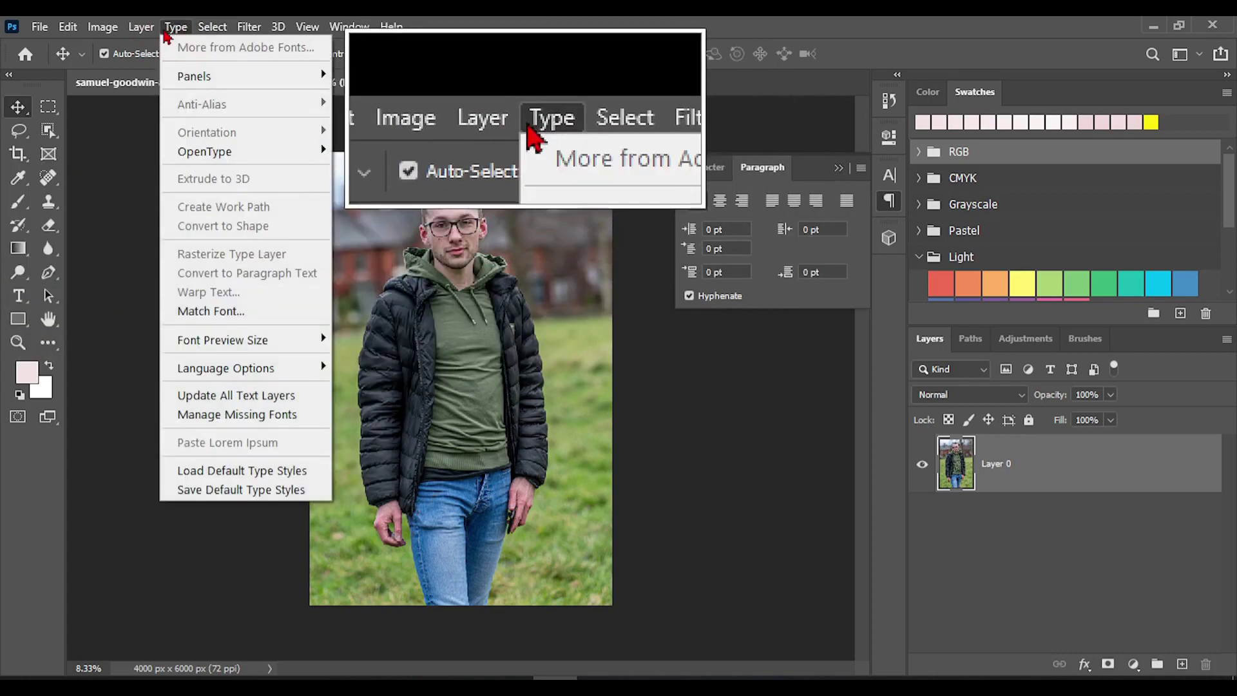
mouse_move(193, 79)
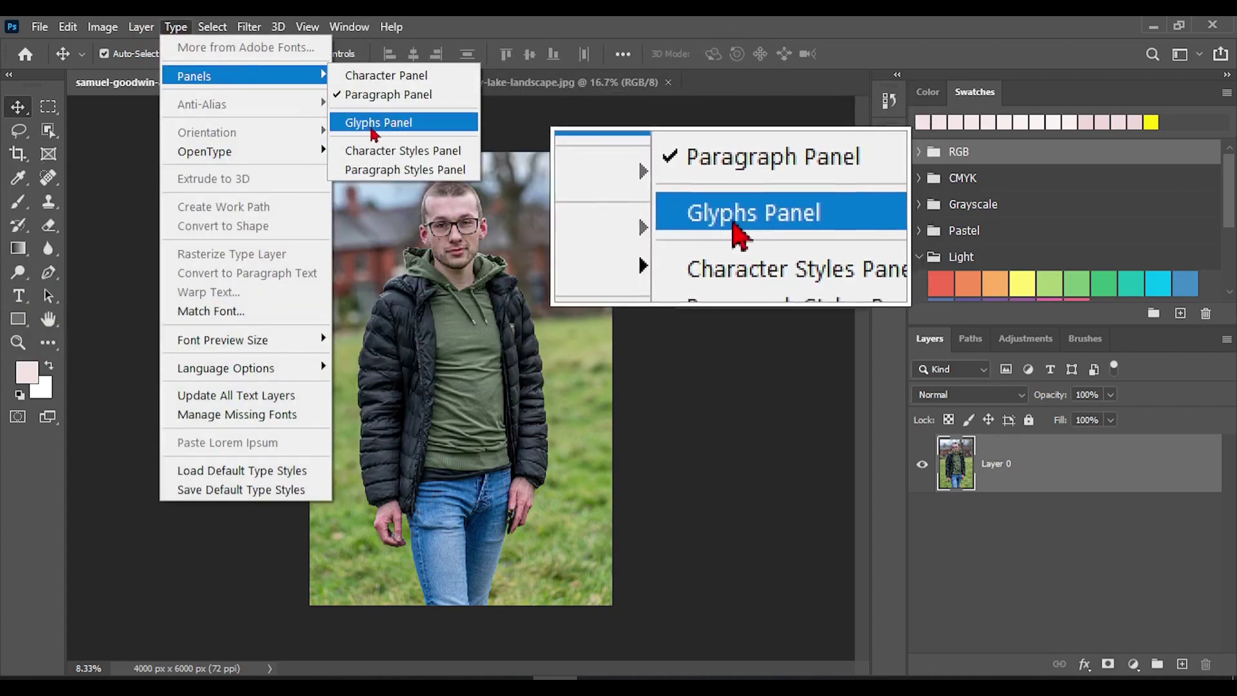
left_click(375, 128)
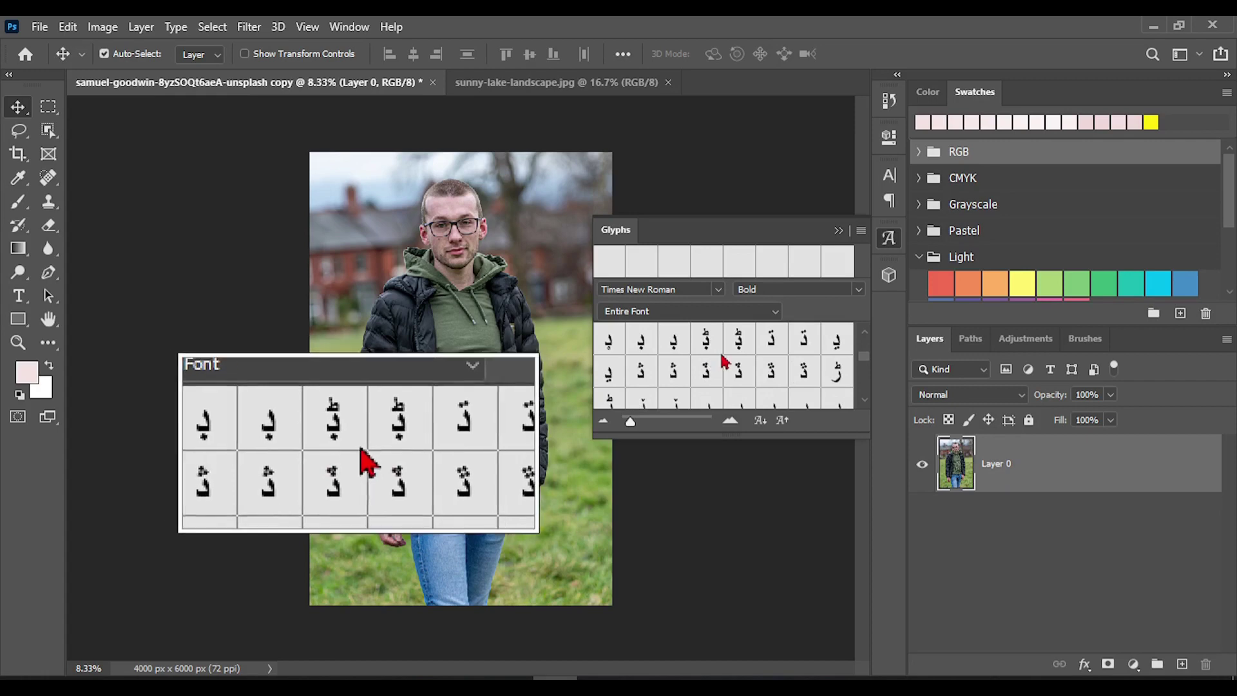
left_click(839, 231)
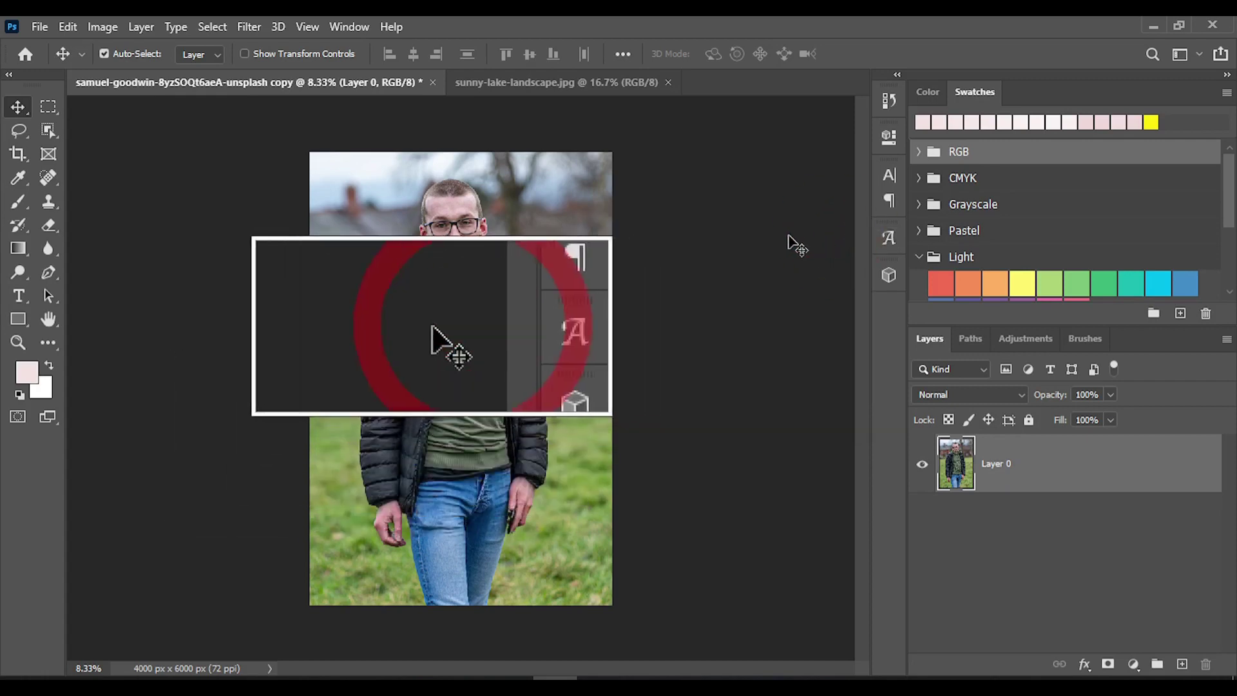
Step: Show the Character Styles panel
left_click(175, 27)
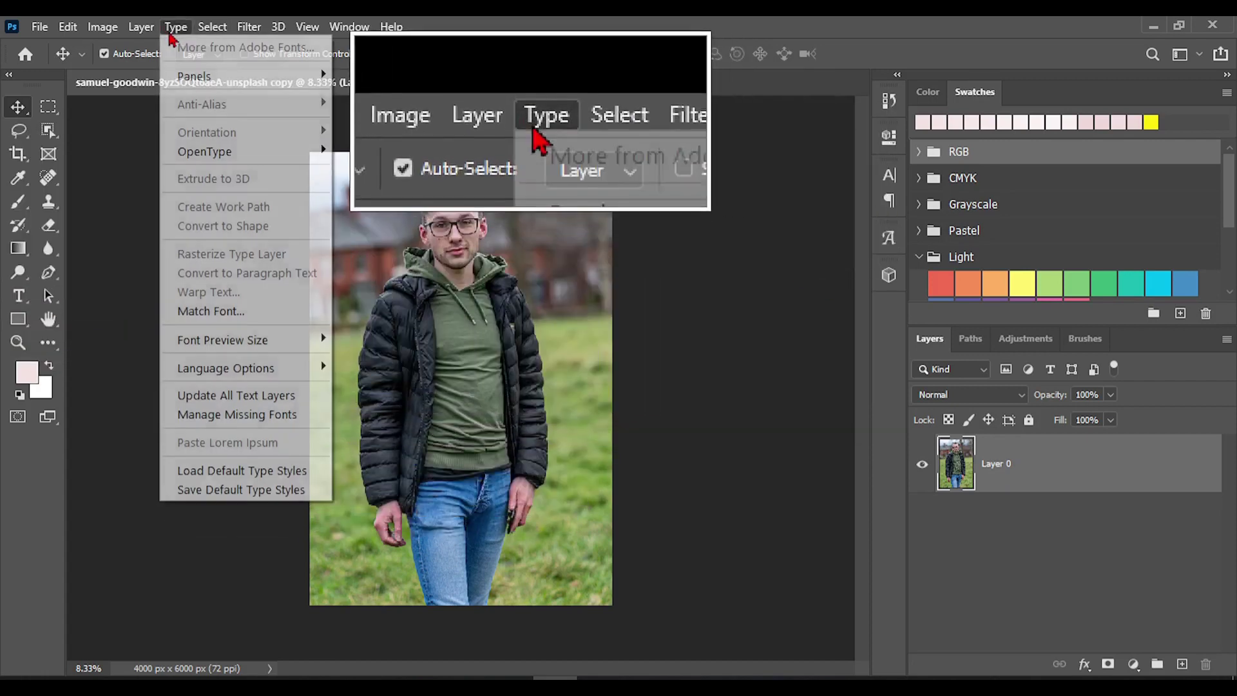
left_click(219, 76)
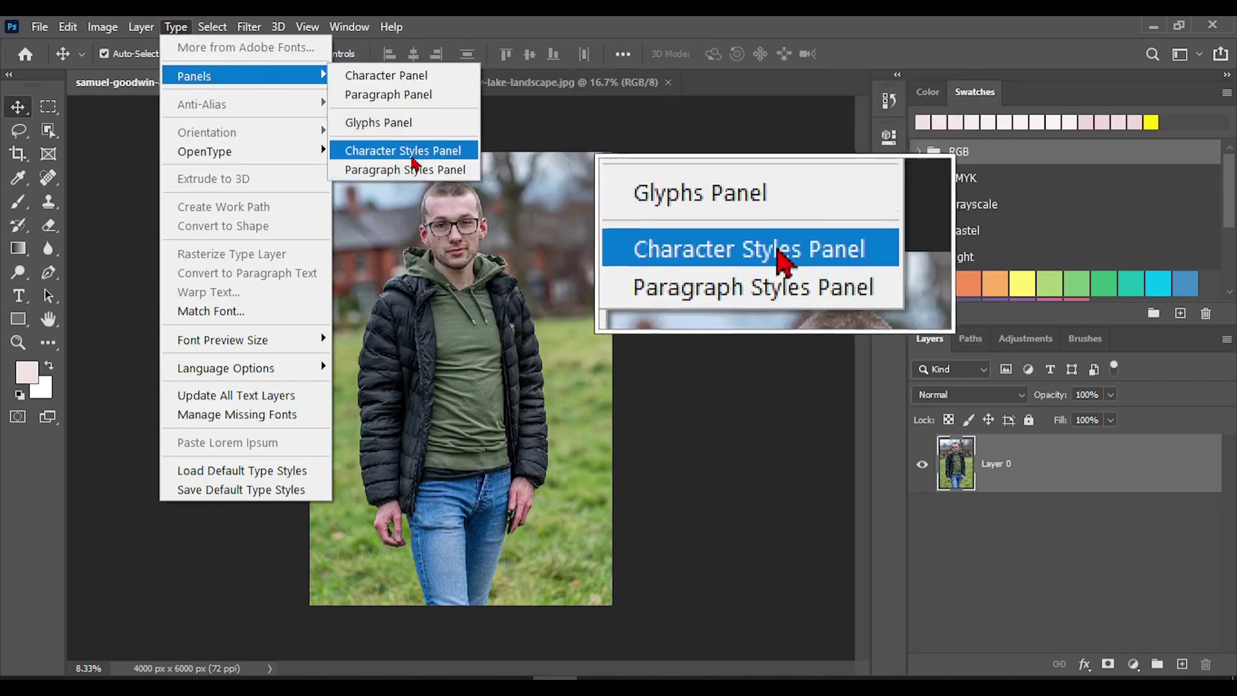
left_click(393, 152)
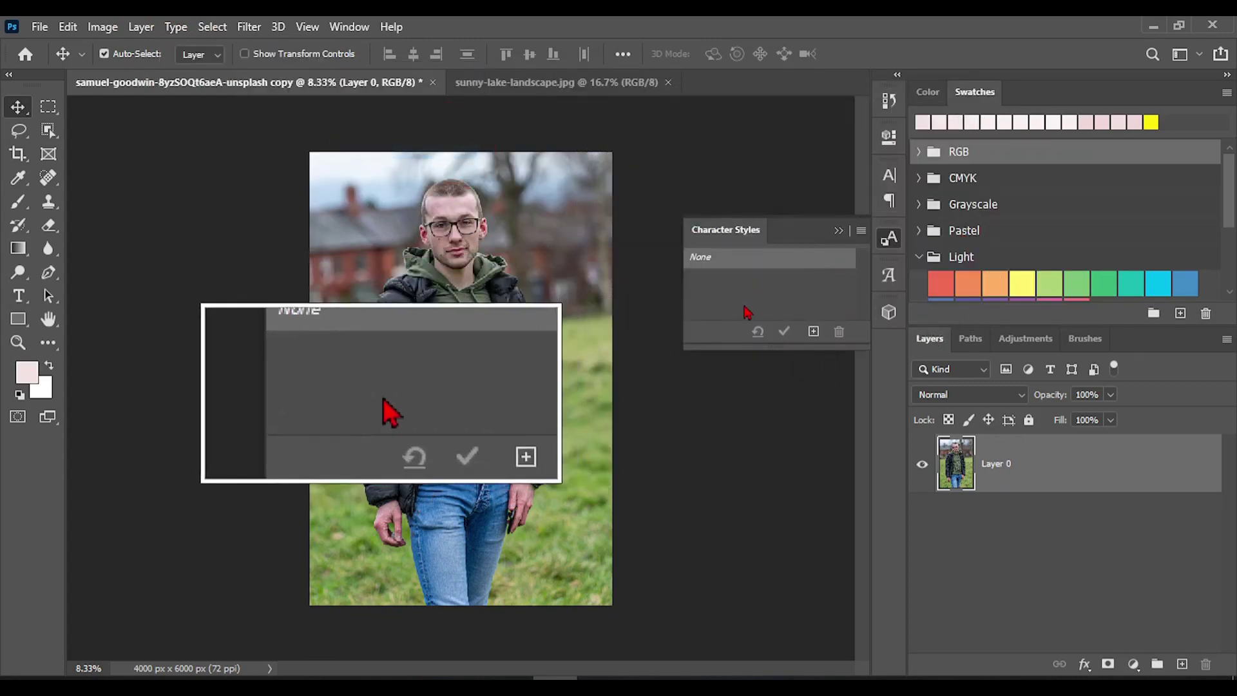
left_click(170, 30)
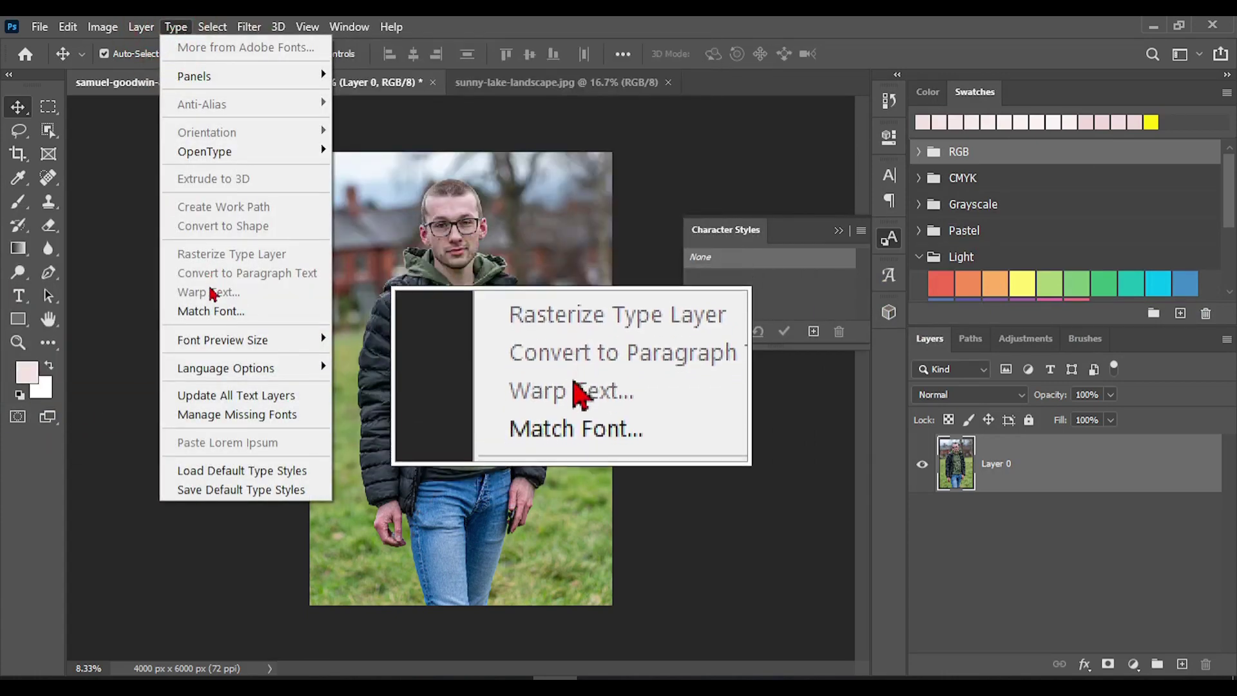
mouse_move(314, 166)
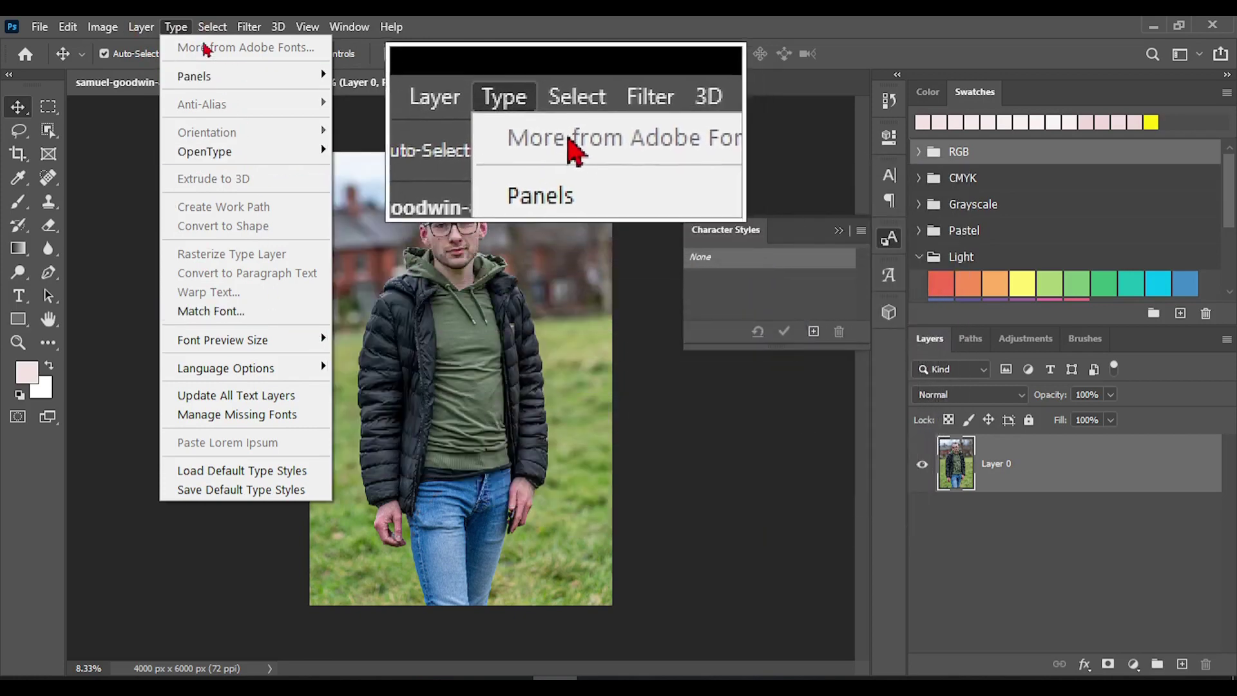
left_click(176, 28)
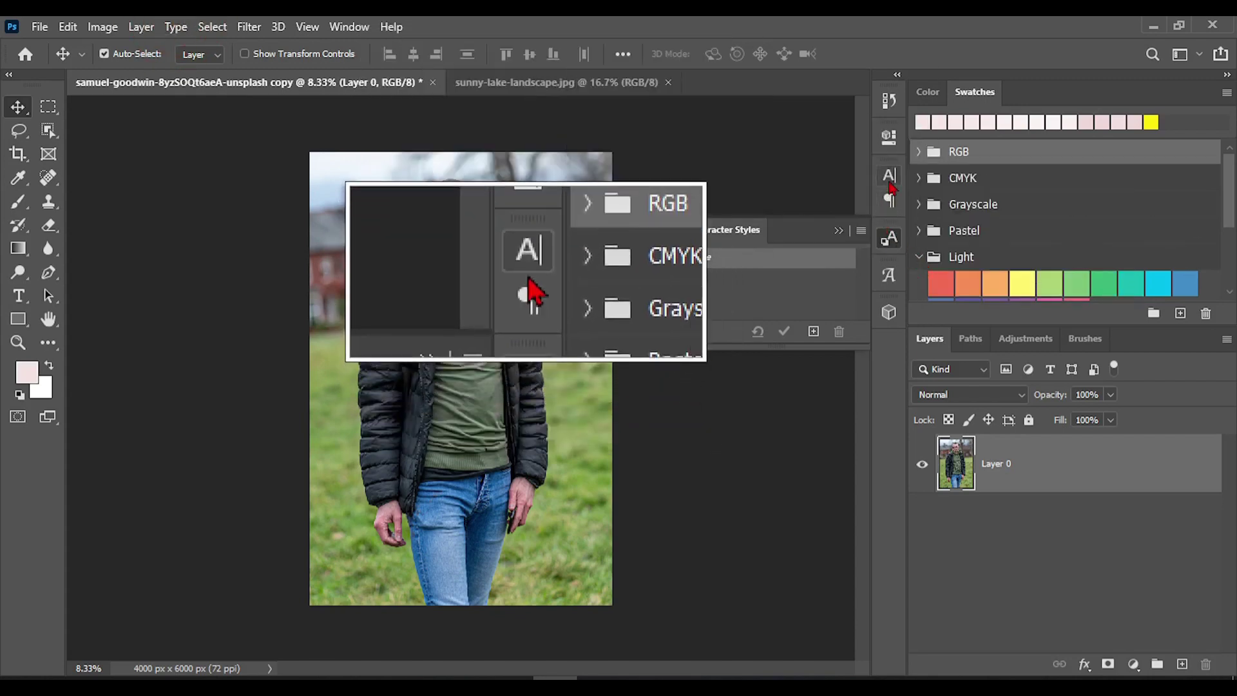
Step: Expand the Character panel, view the Paragraph options beside it, and return to the Character settings
left_click(890, 176)
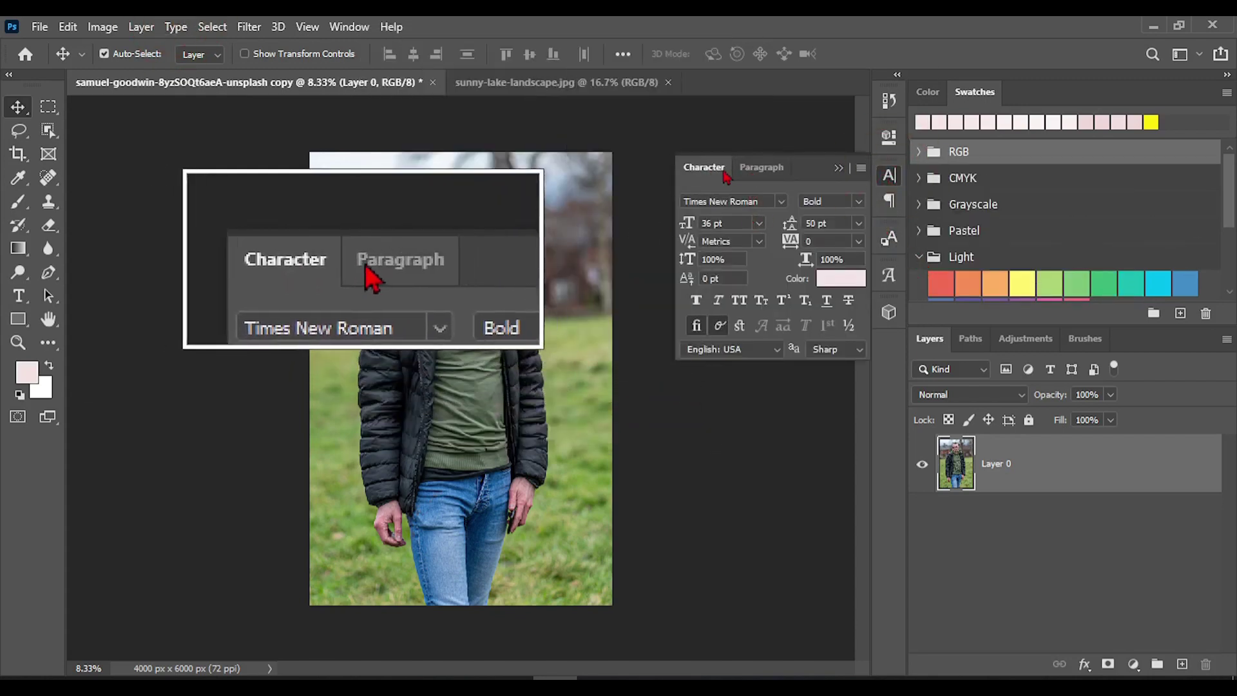
left_click(755, 171)
left_click(708, 170)
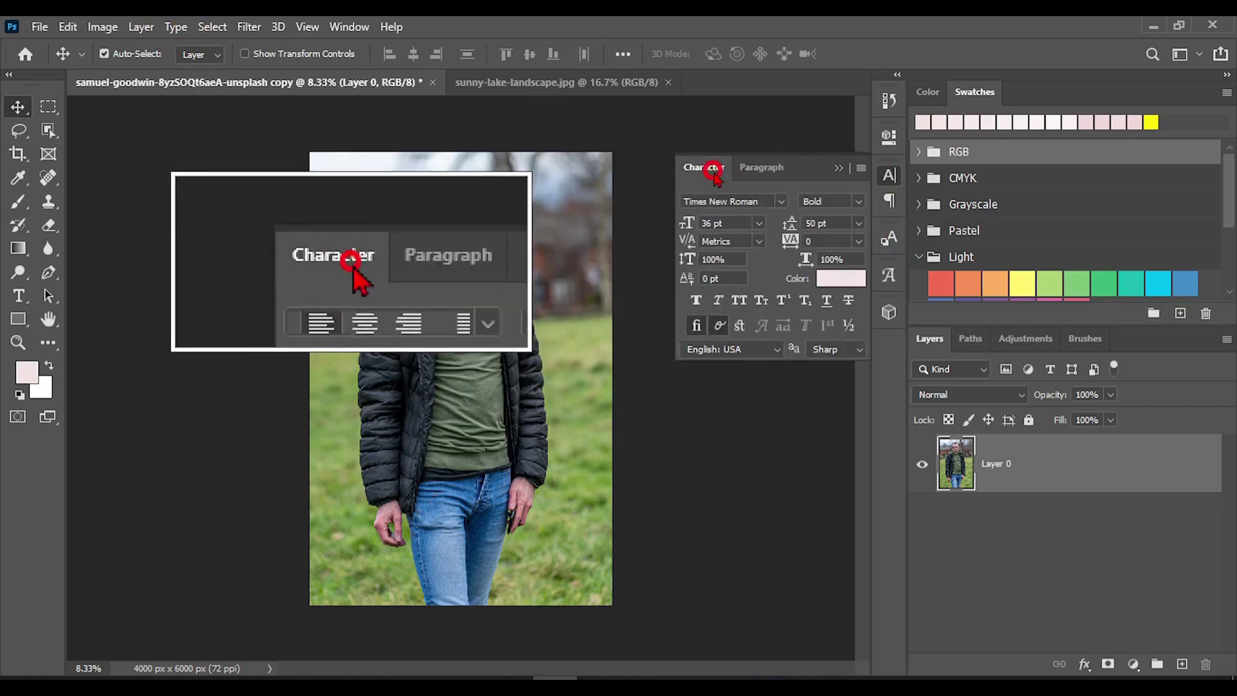
Step: Compare the Paragraph and Character settings, check the font list, and look at the Type tool's options before returning to the Move tool
left_click(775, 170)
left_click(705, 168)
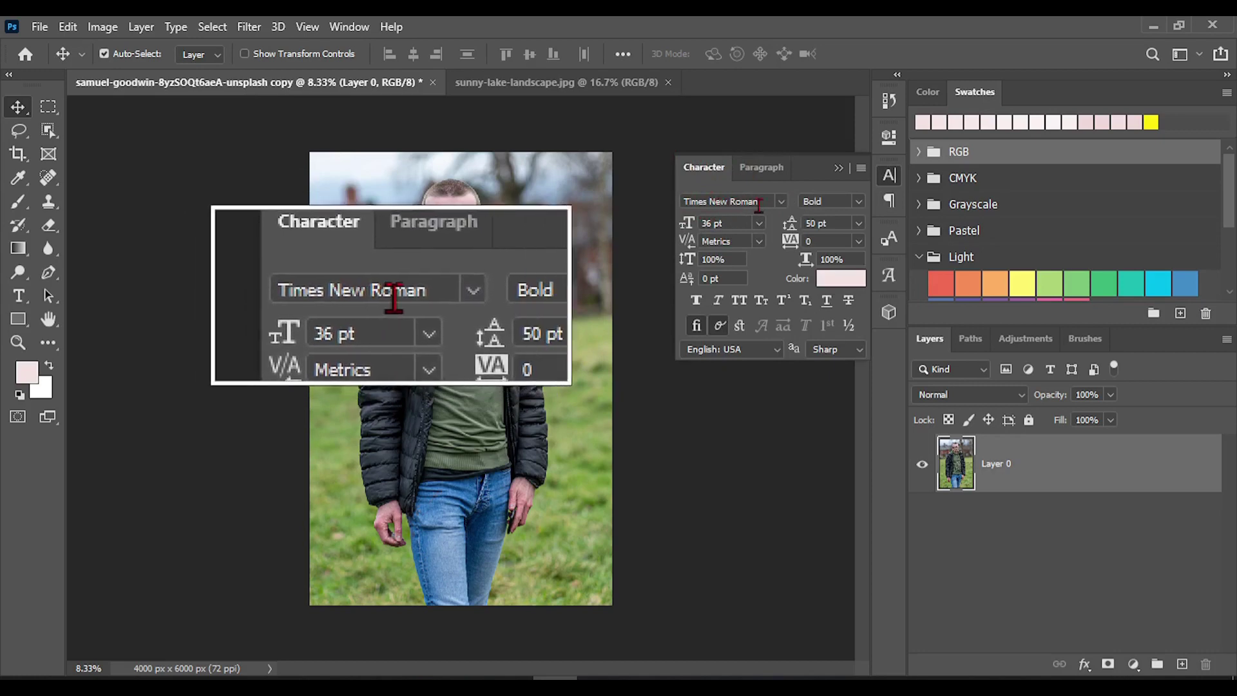
left_click(780, 203)
left_click(782, 202)
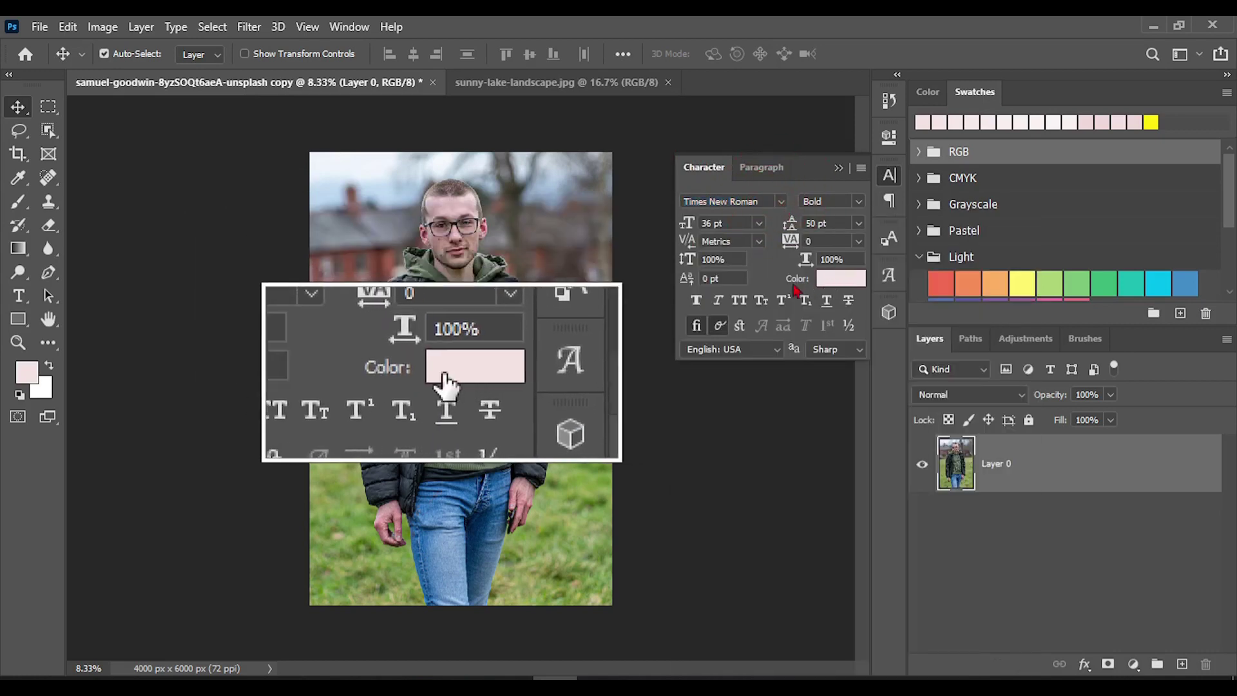
left_click(18, 296)
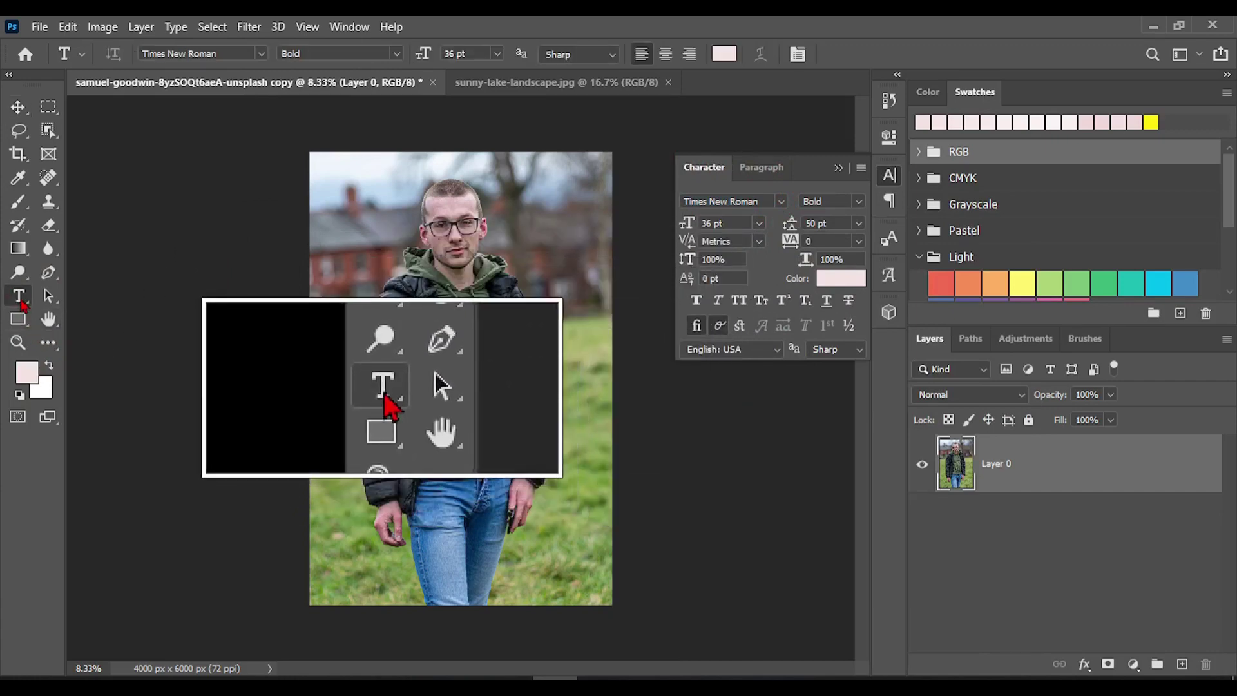
left_click(18, 107)
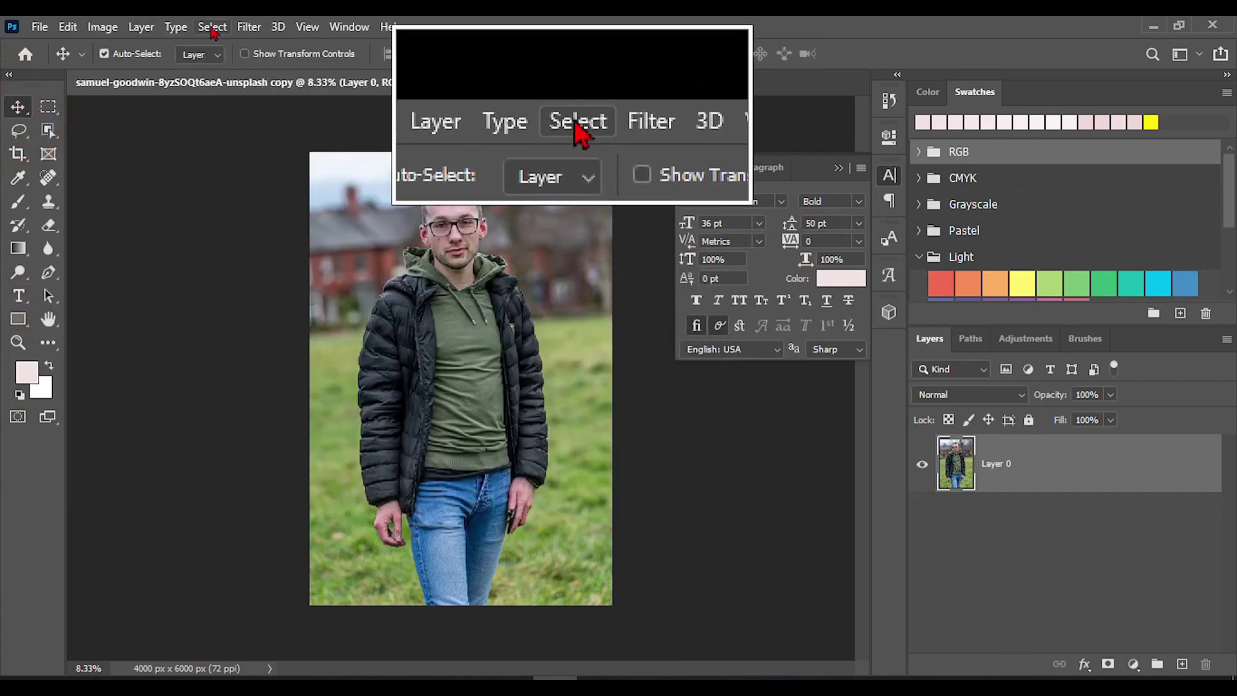
Step: Select the whole canvas of the portrait photo and deselect it again
left_click(212, 27)
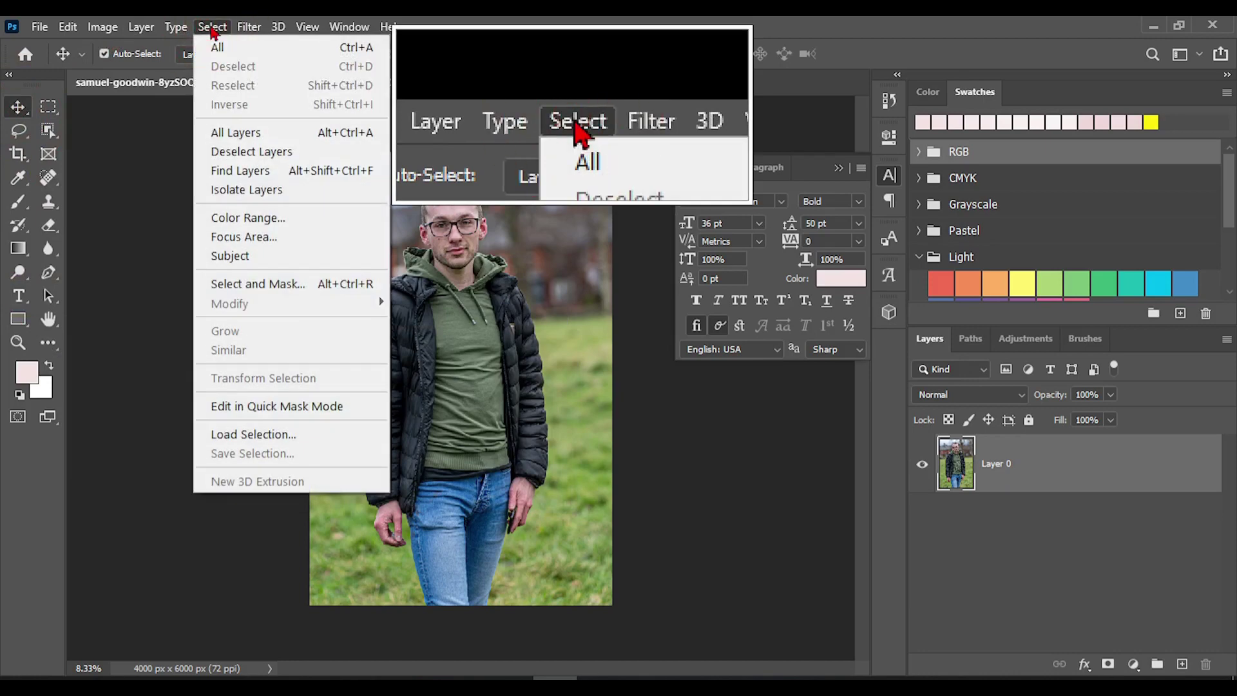
left_click(245, 56)
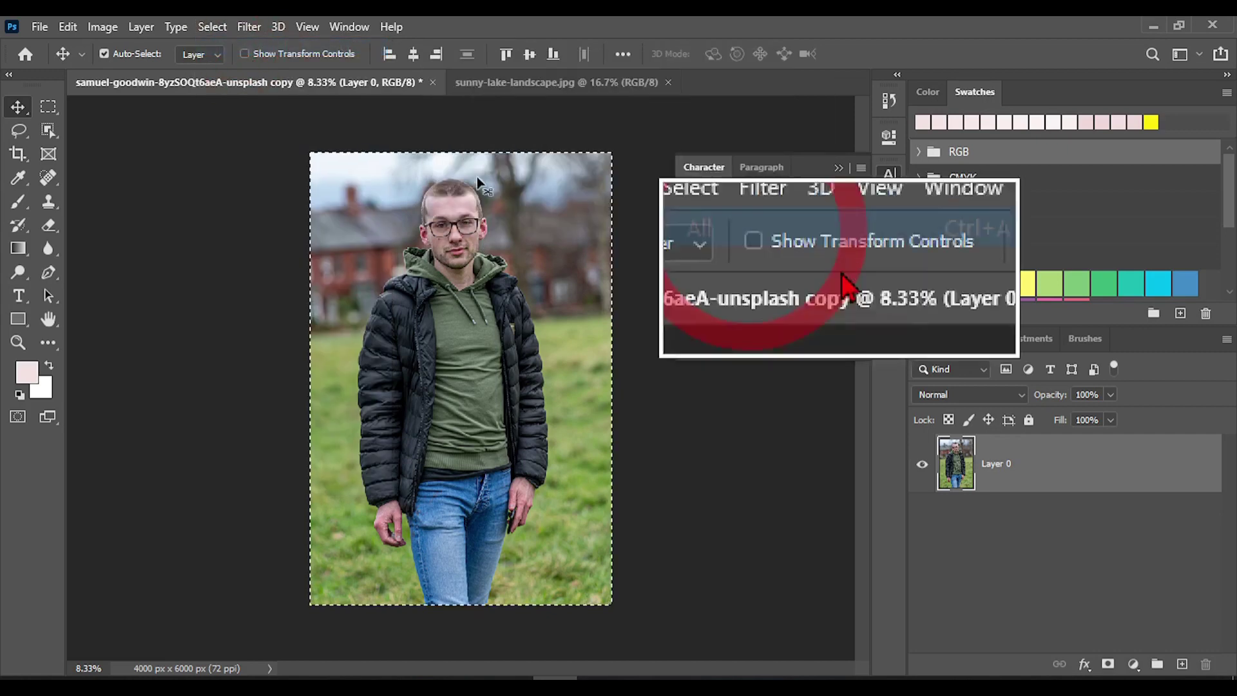
left_click(213, 29)
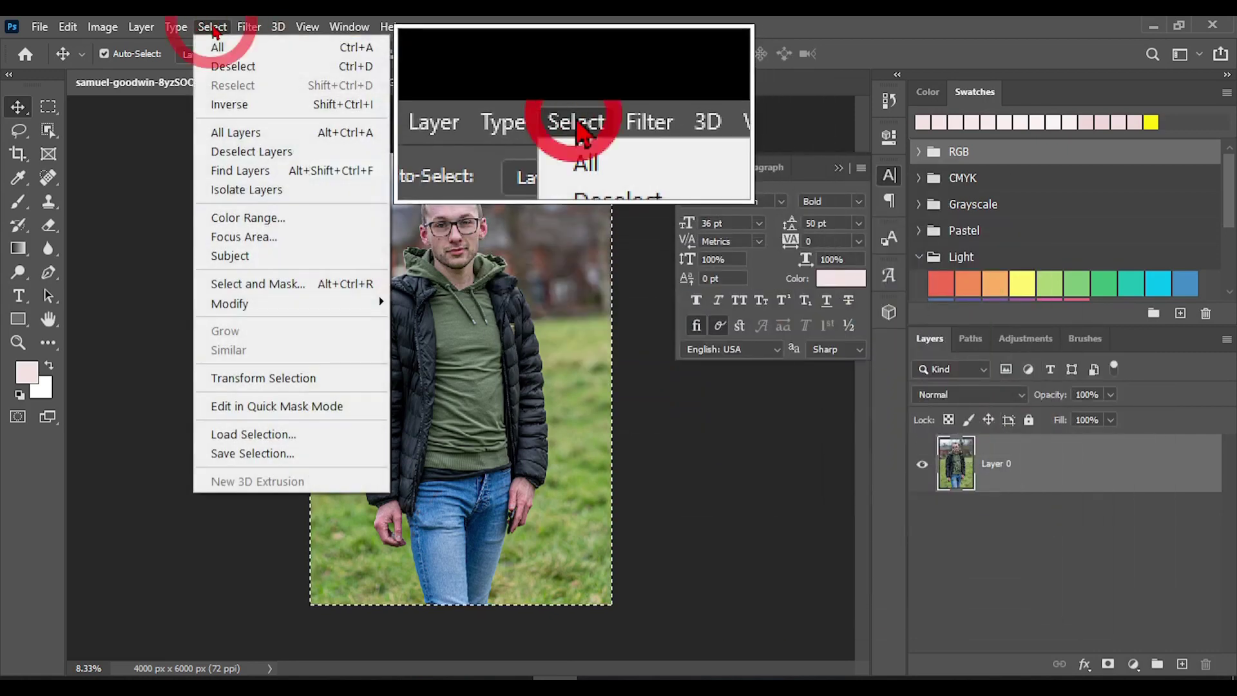
left_click(271, 72)
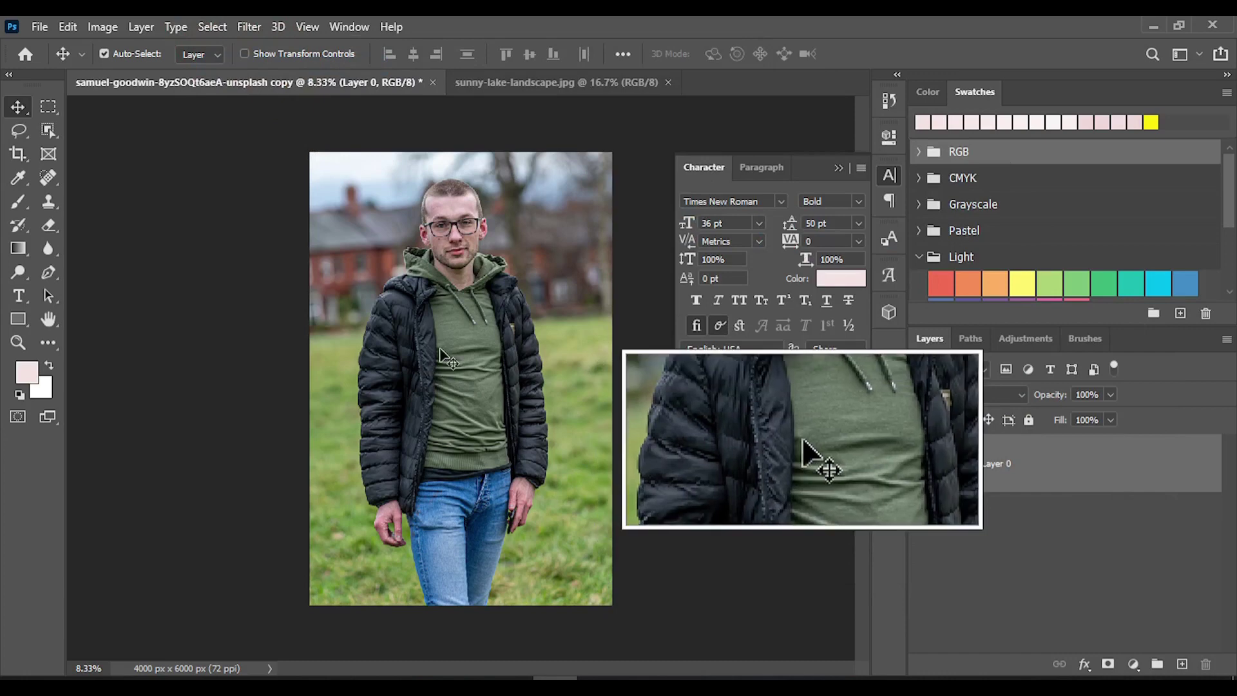
Step: Reselect the whole-canvas selection and try to move the selected image about 119 px right and 96 px down
left_click(228, 31)
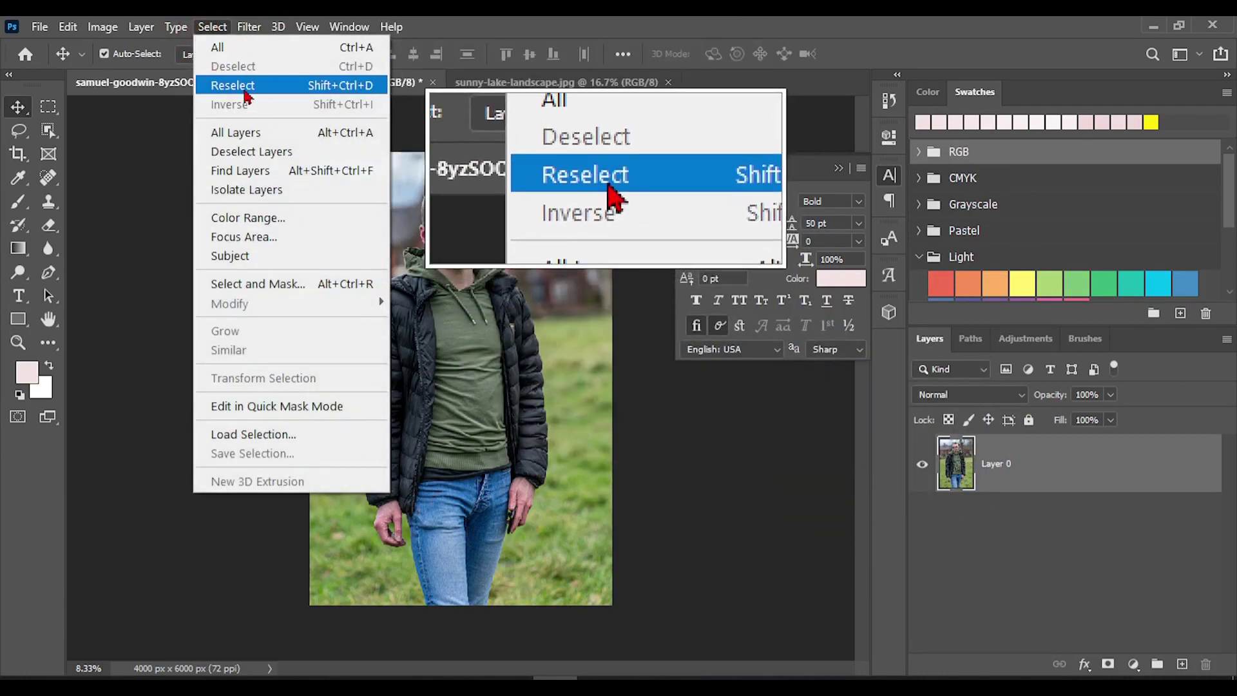
left_click(246, 95)
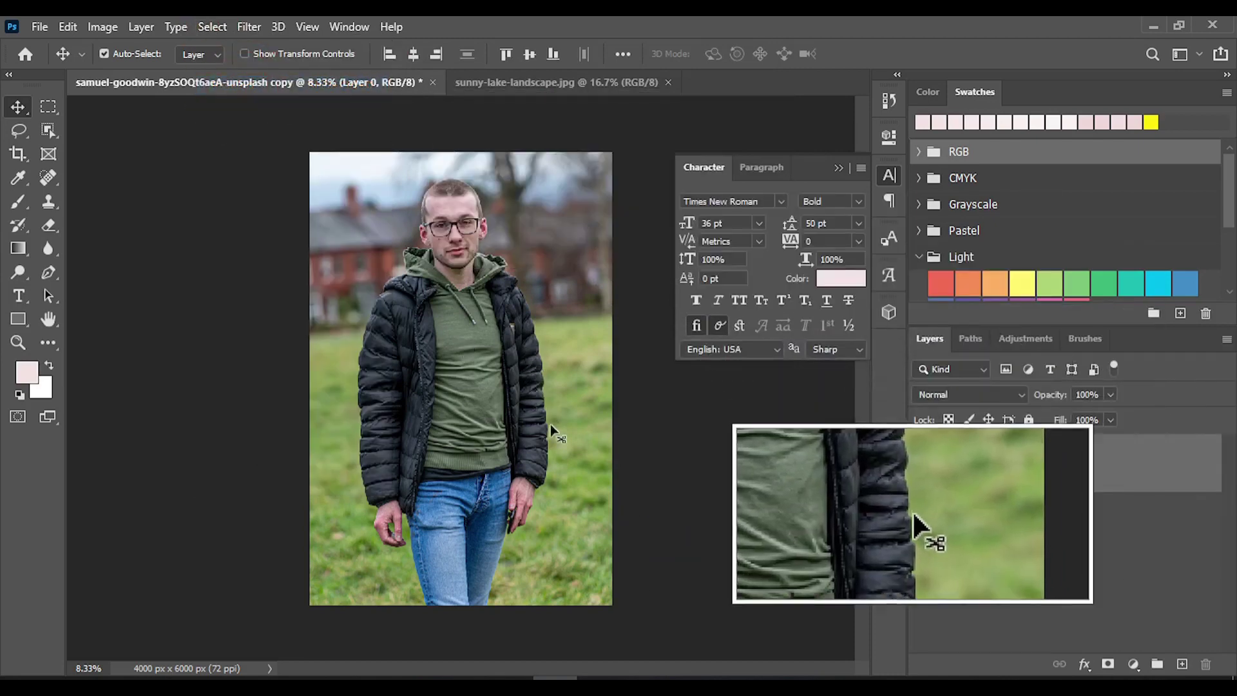
left_click_drag(358, 215, 474, 339)
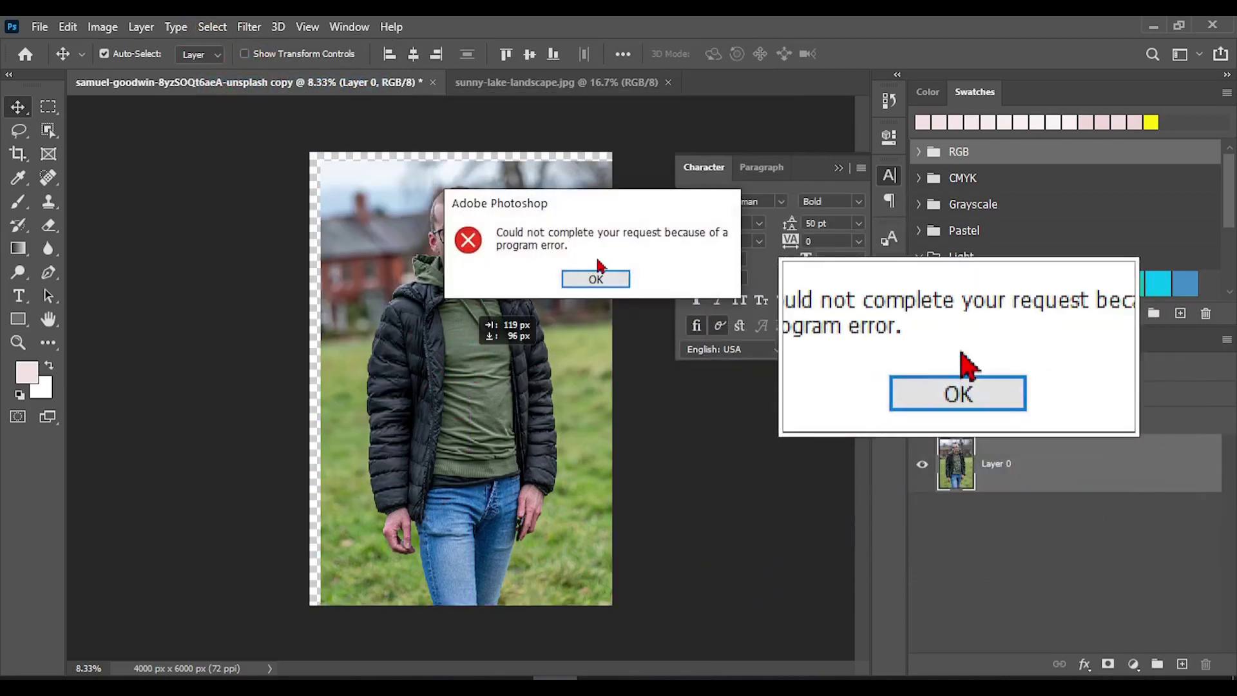
left_click(597, 277)
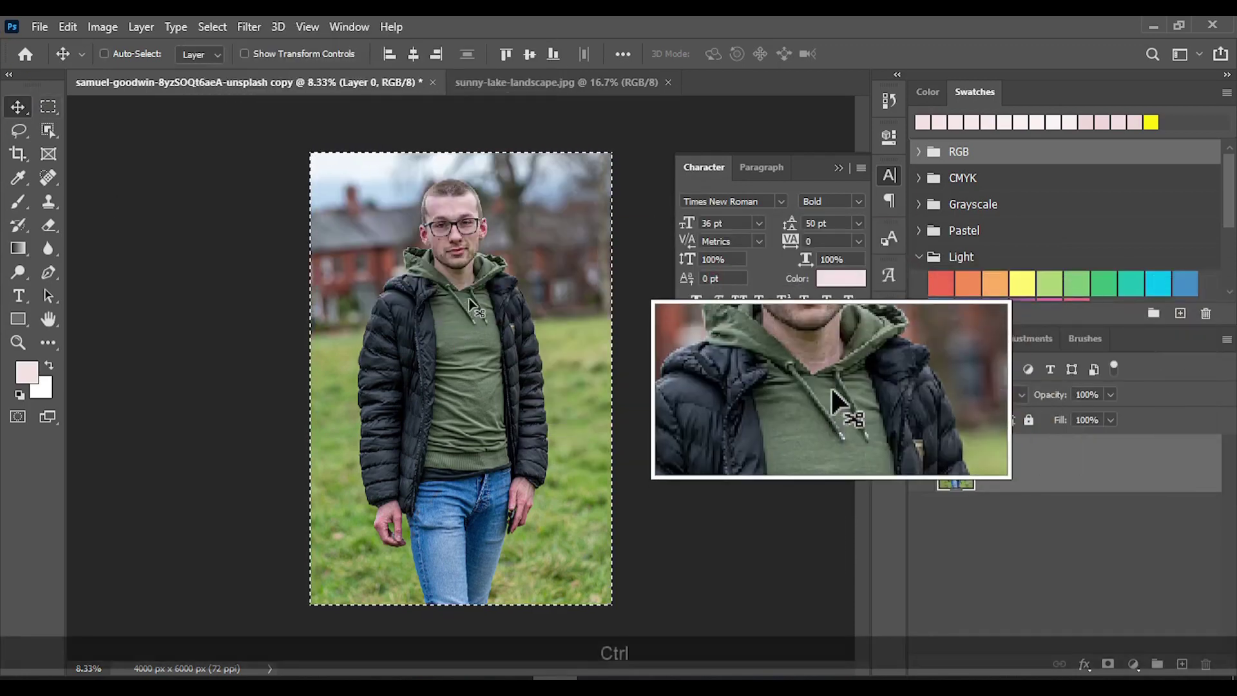
Step: Deselect and reselect the whole canvas again, and try twice more to move the selected image
key("ctrl+d")
left_click(212, 27)
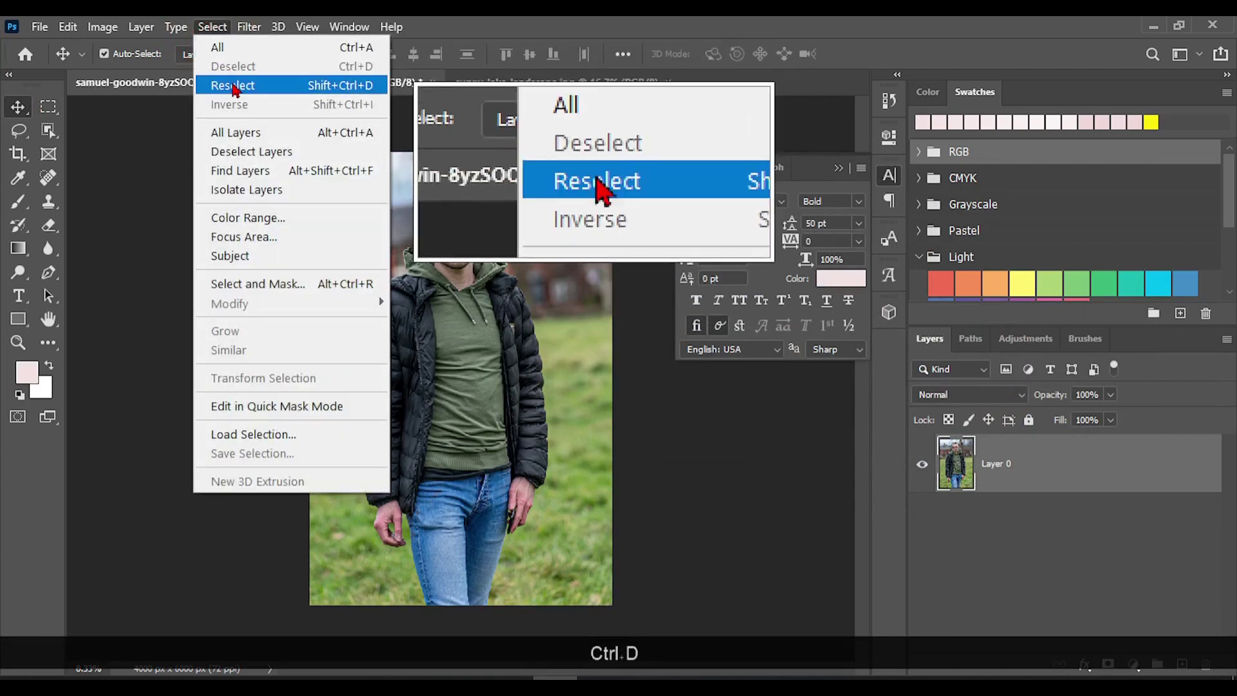
left_click(233, 85)
left_click(410, 344)
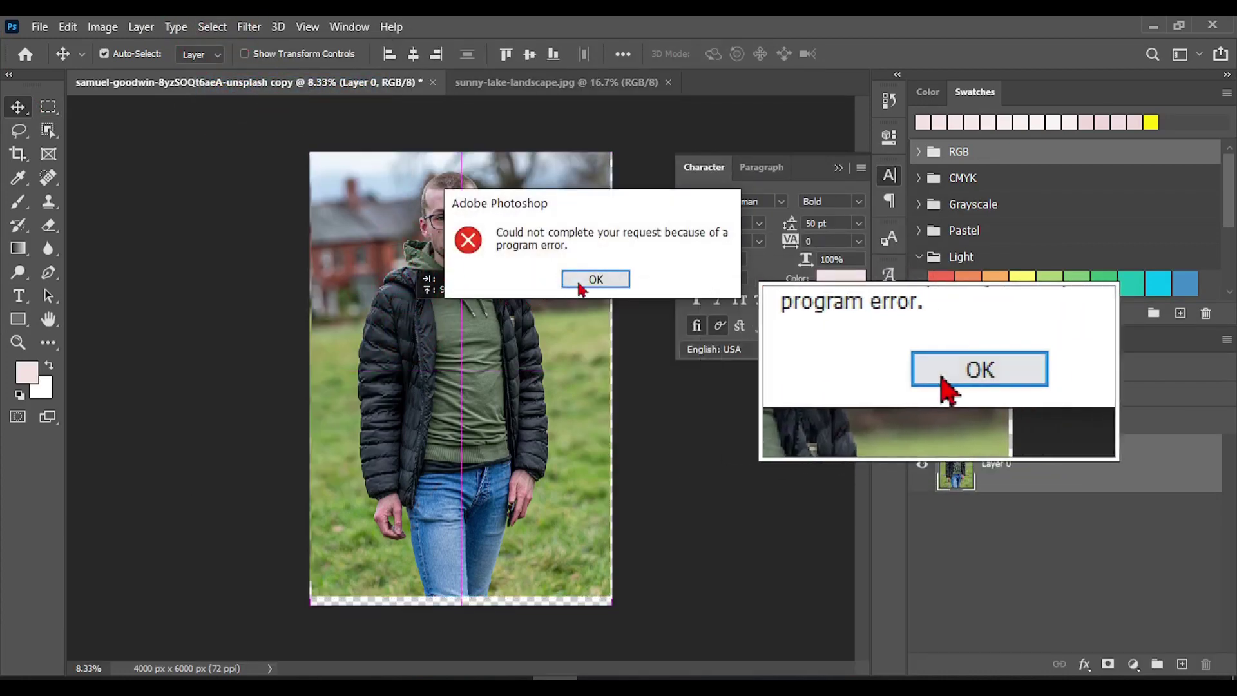
left_click(589, 278)
left_click(477, 316)
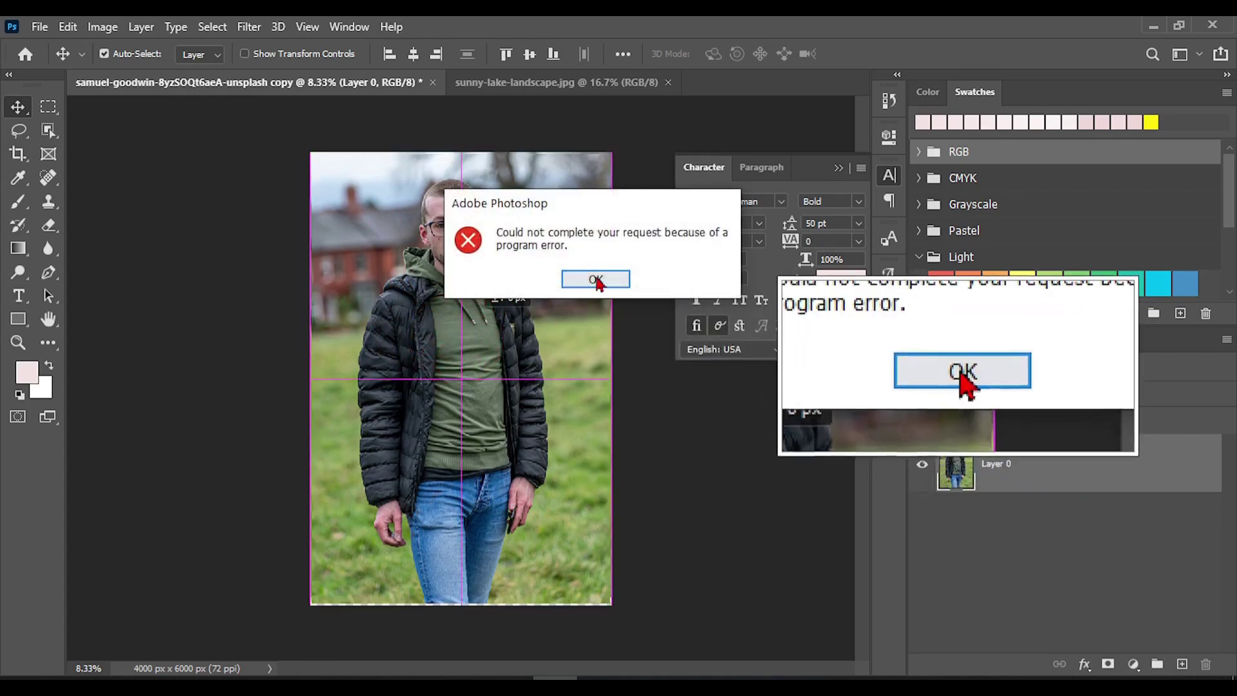
left_click(599, 277)
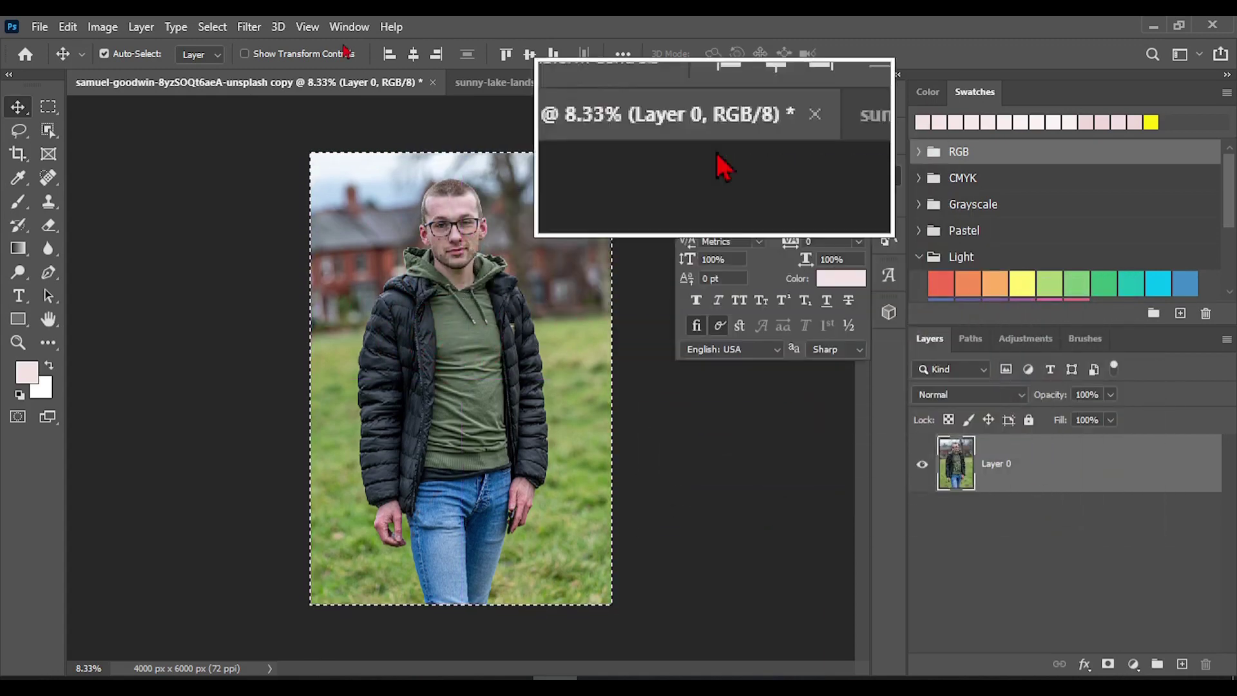
Step: Draw a rectangular marquee about 2121 × 2340 px around the man's head and chest, and invert the selection
left_click(213, 27)
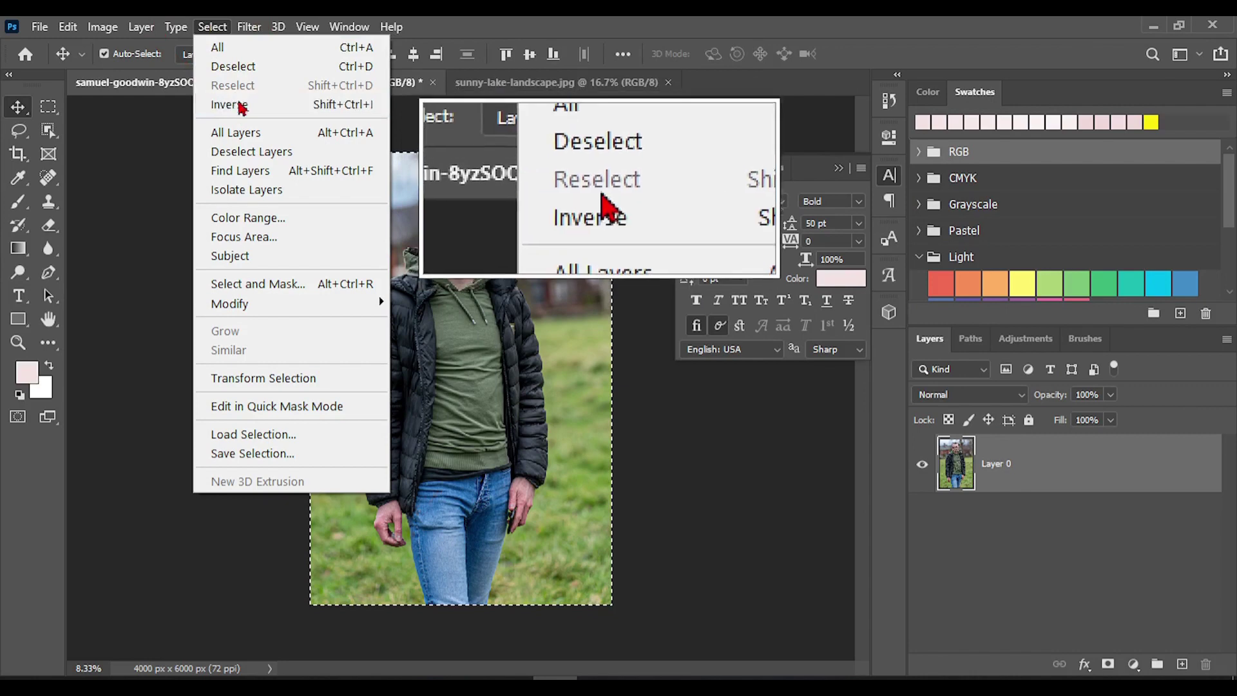
left_click(454, 302)
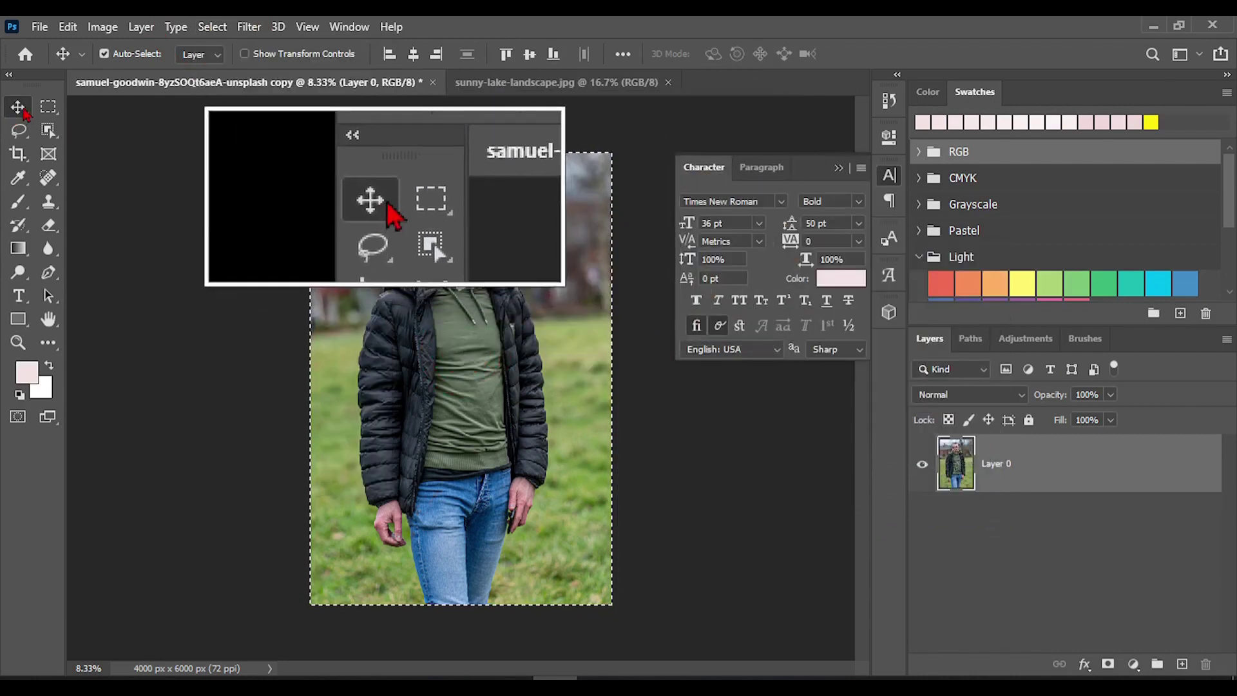
left_click(48, 106)
left_click(347, 203)
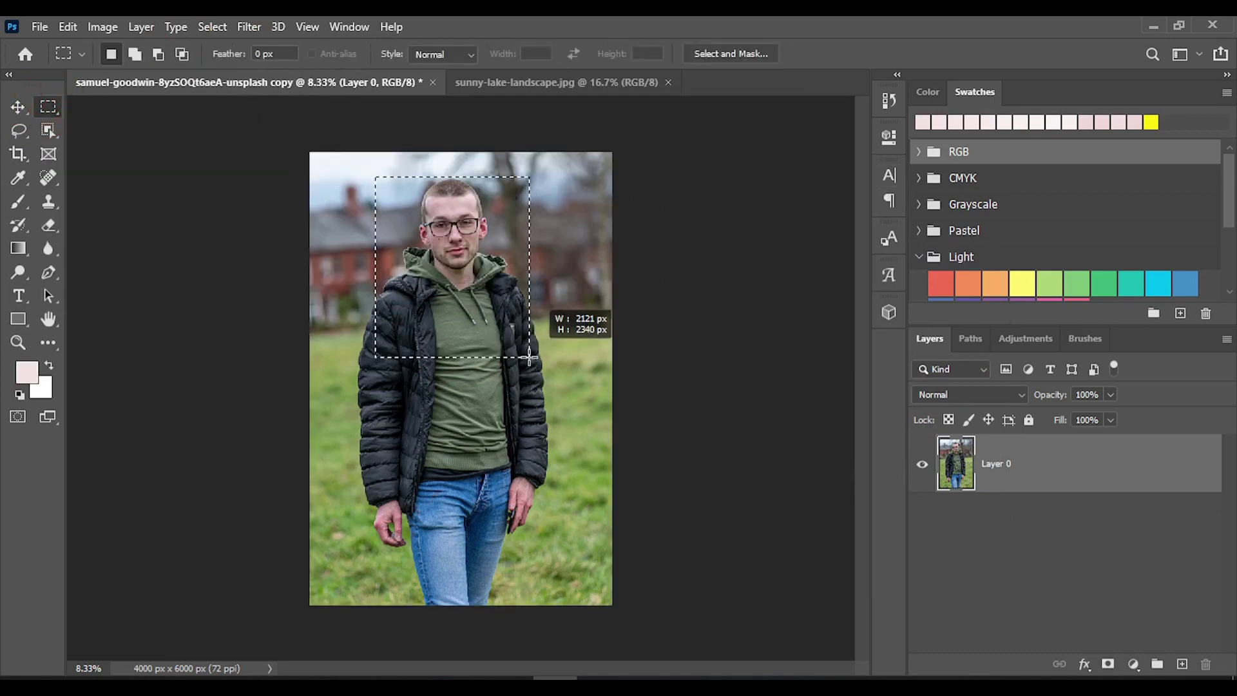
left_click(212, 27)
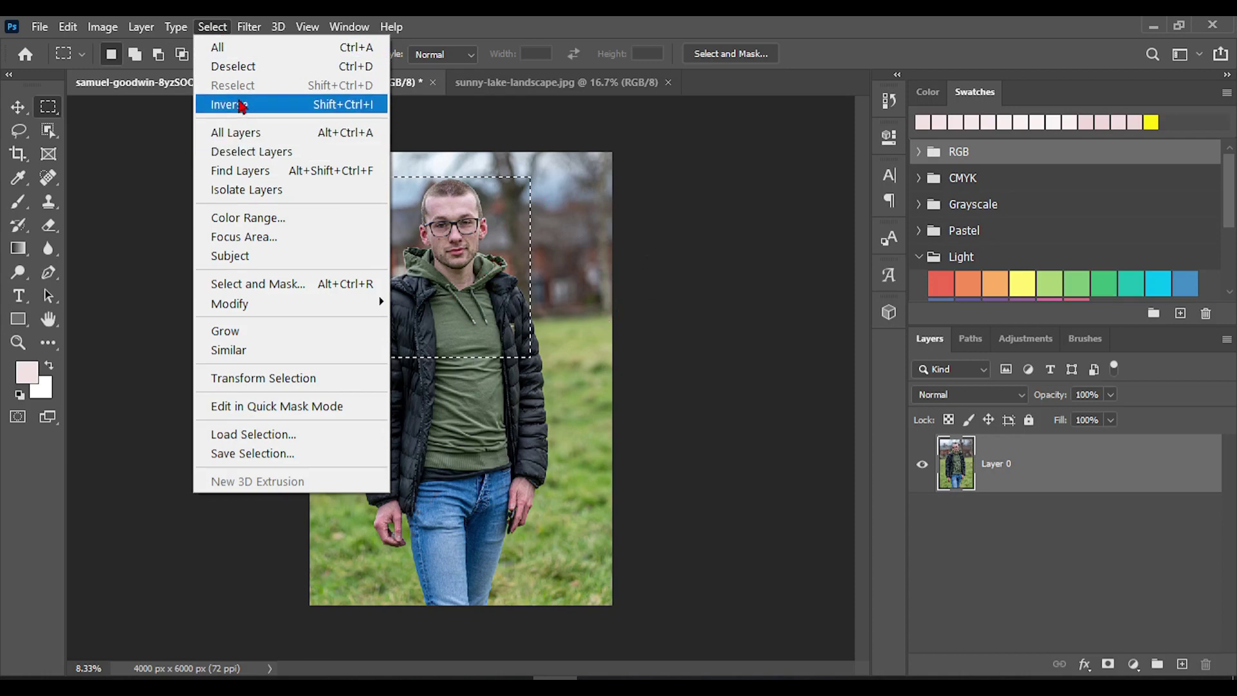
left_click(267, 105)
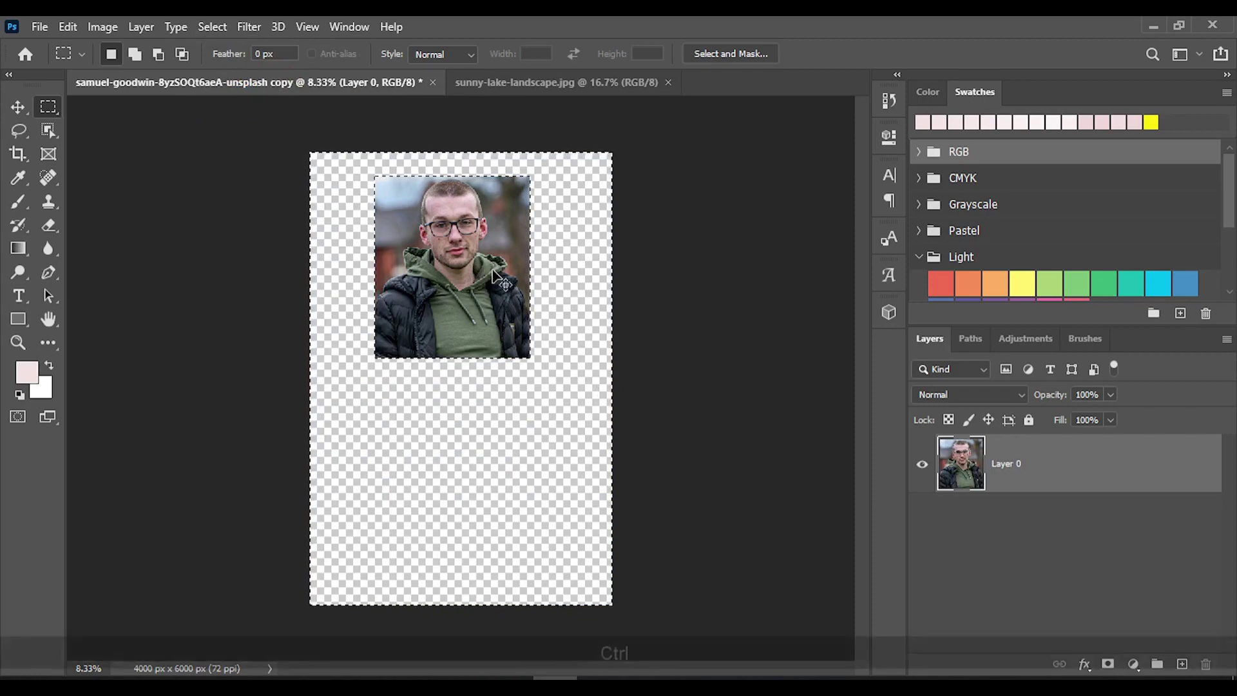
Step: Undo the deletion of the area outside the rectangle, redo it, and undo it once more
key("ctrl+z")
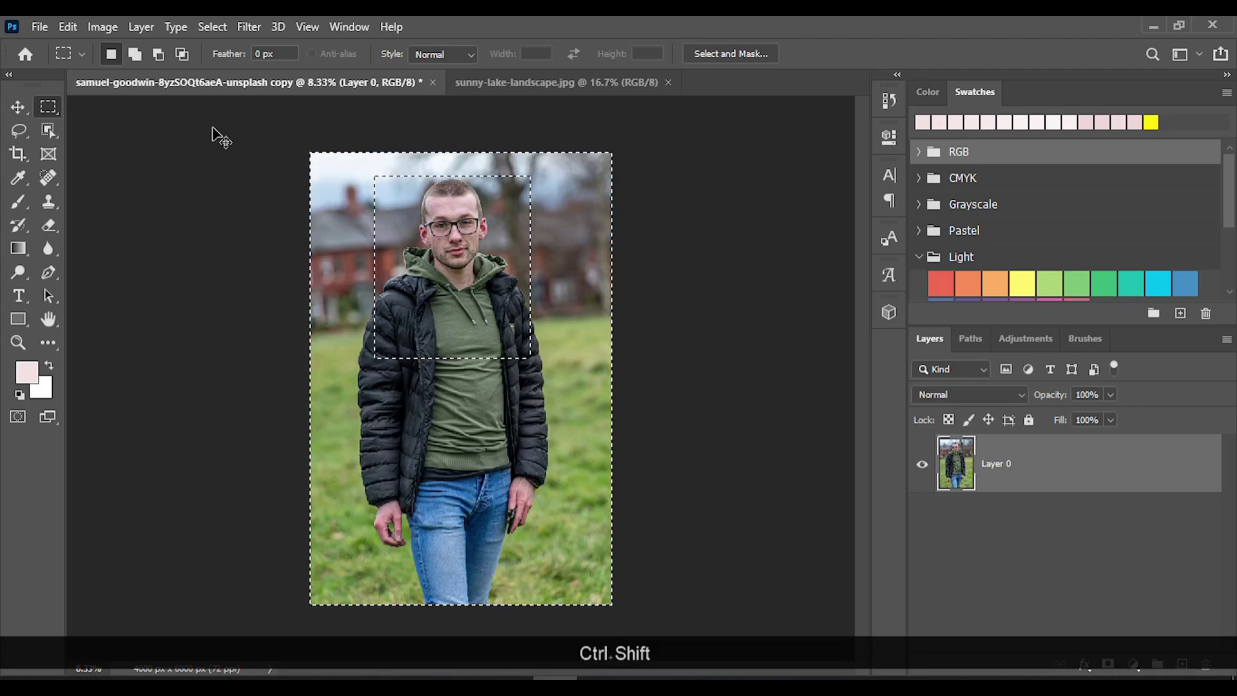
key("ctrl+shift+z")
key("ctrl+z")
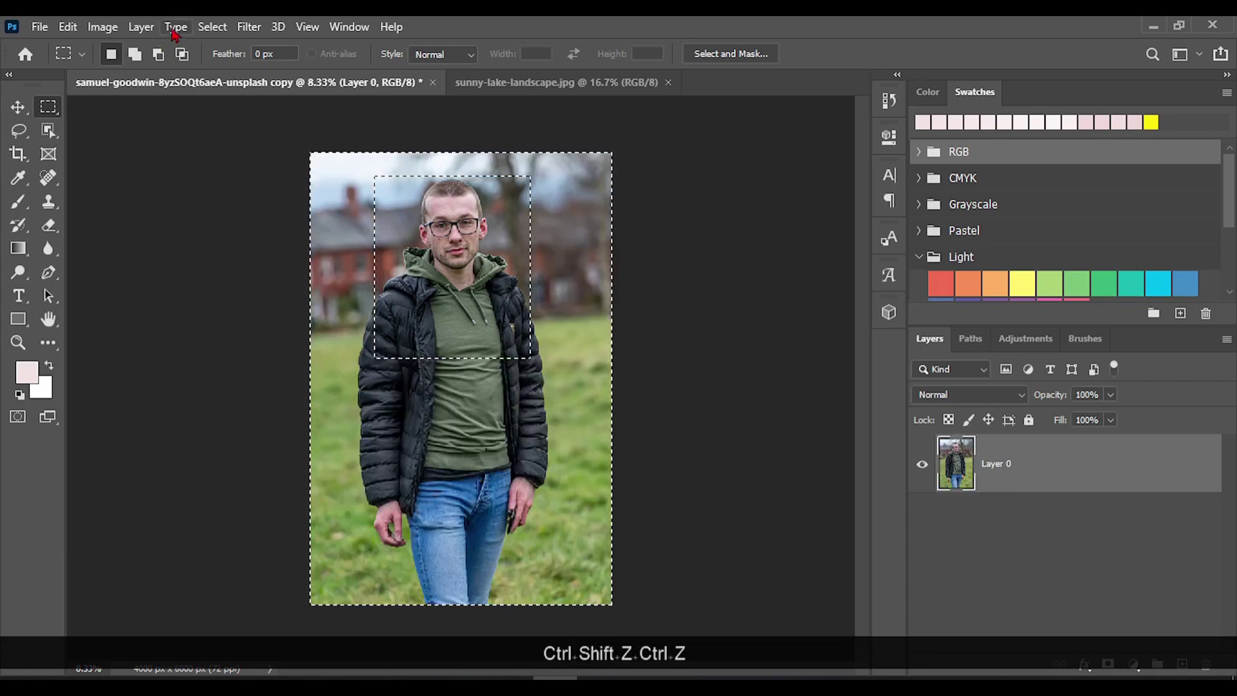
Step: Deselect Layer 0, pick it again on the canvas with the Move tool, and clear the marquee selection
left_click(215, 29)
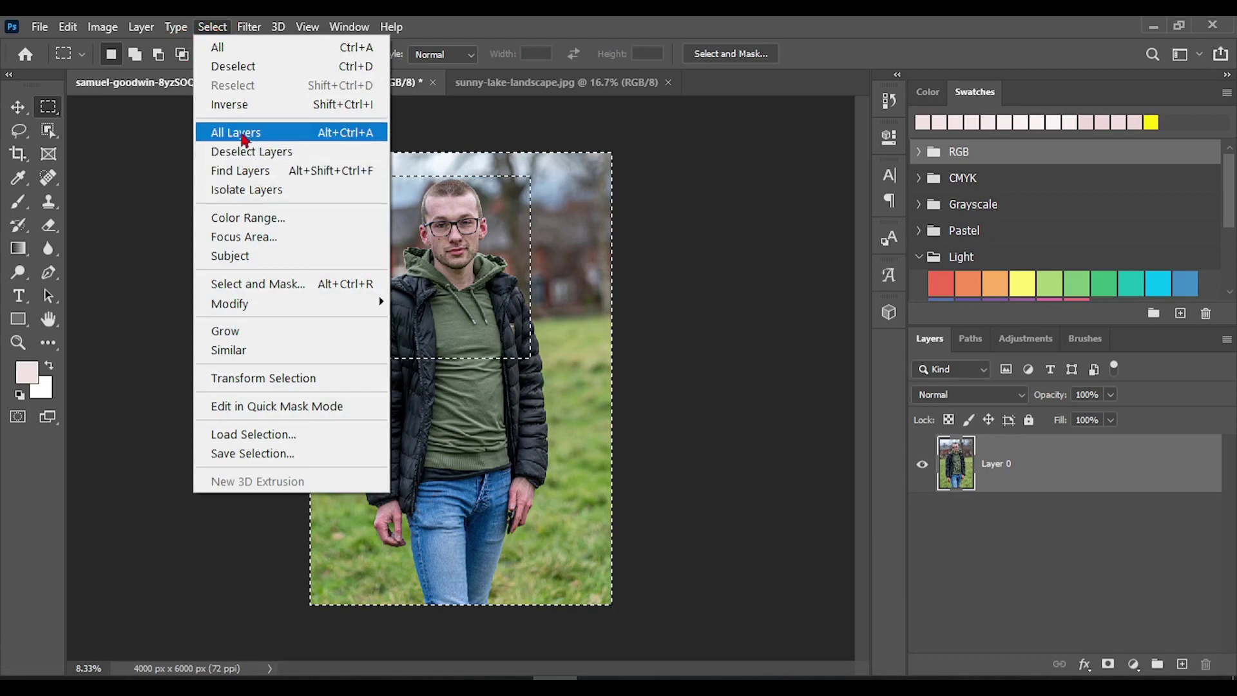
left_click(1018, 553)
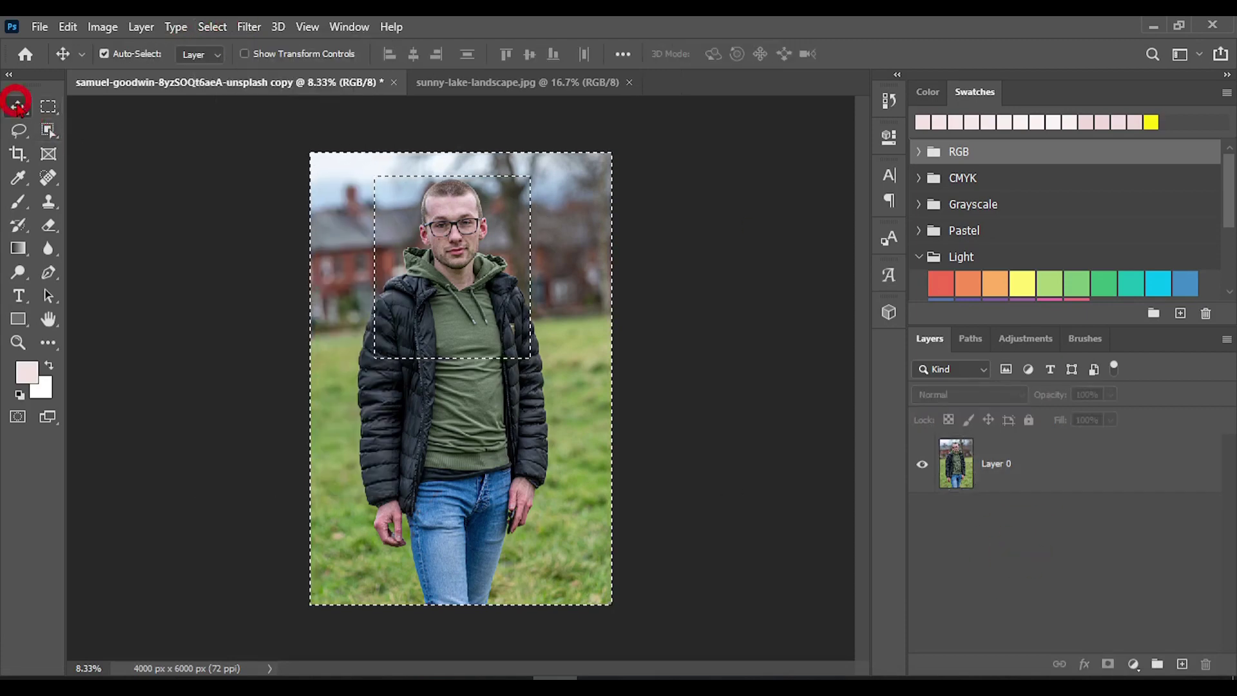
left_click(468, 333)
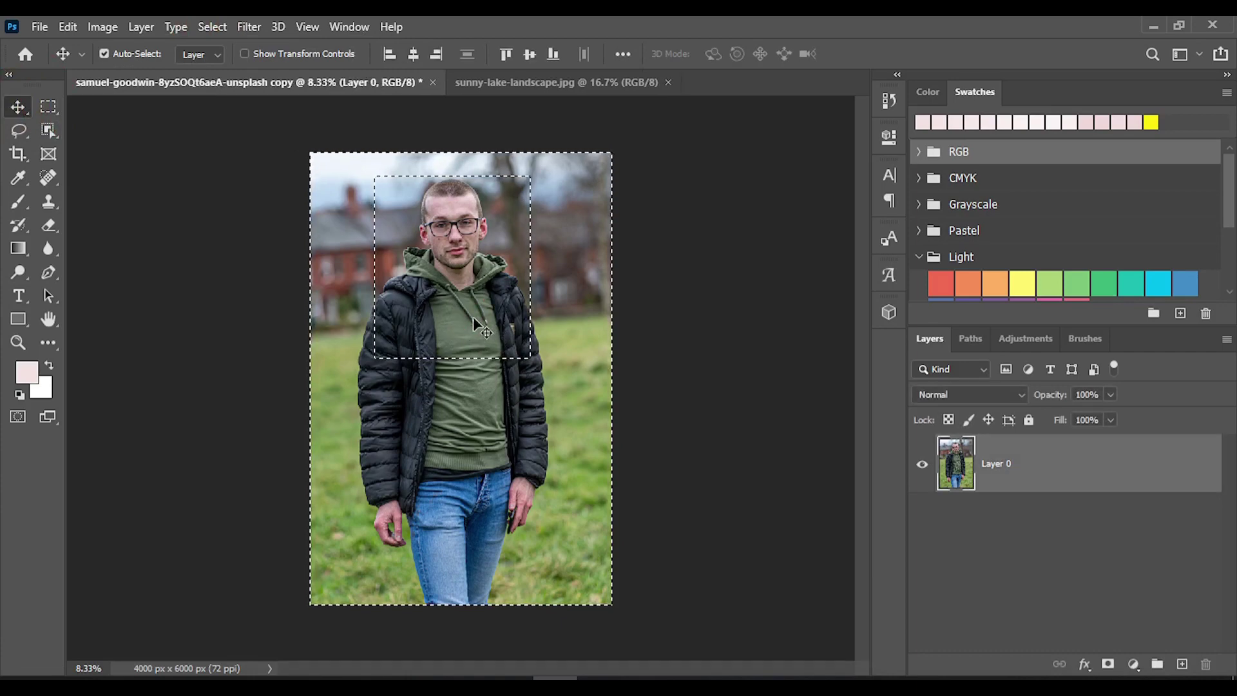
key("ctrl+d")
Step: Copy the sunset picture from sunny-lake-landscape.jpg into the portrait document and place it over the lower part of the photo
left_click(523, 83)
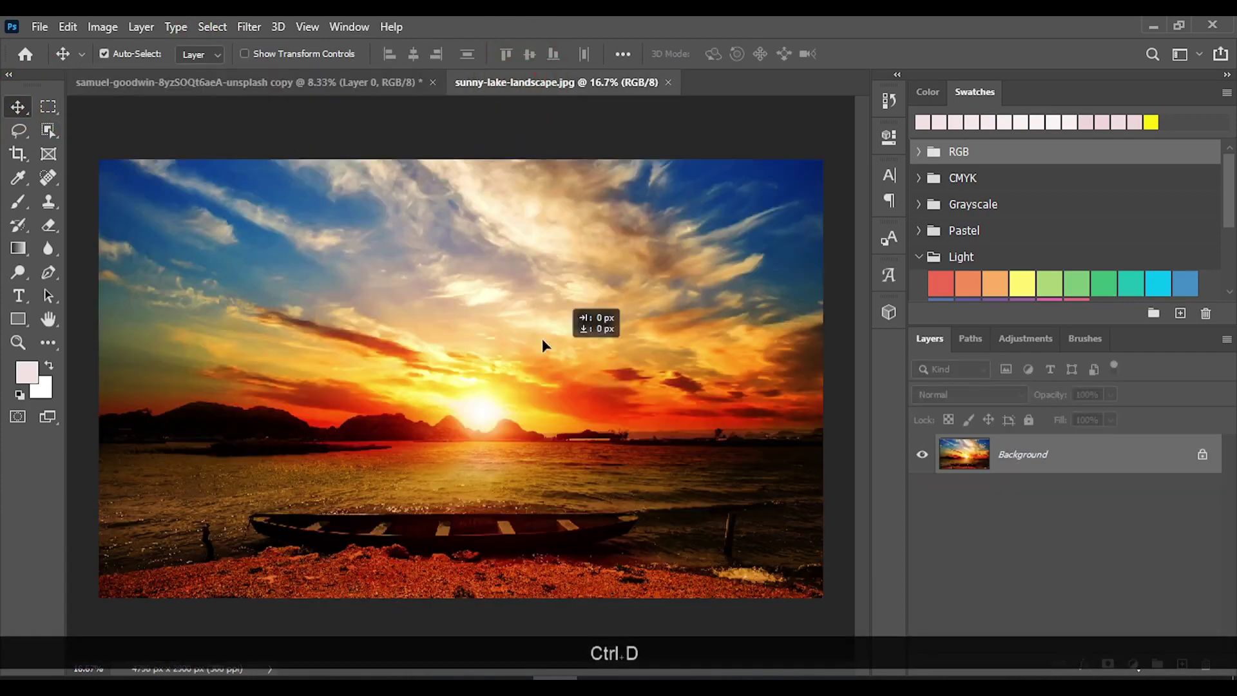
left_click(256, 80)
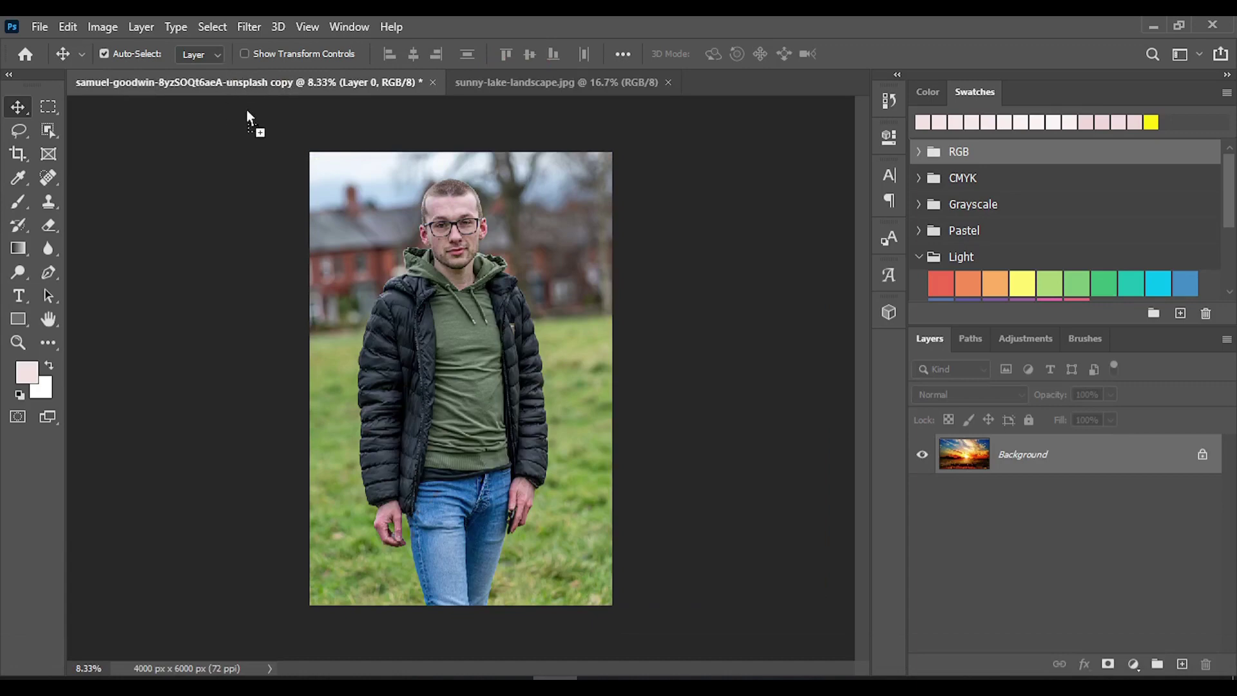
mouse_move(396, 192)
left_mouse_down()
mouse_move(425, 246)
mouse_move(583, 434)
mouse_move(596, 533)
left_mouse_up()
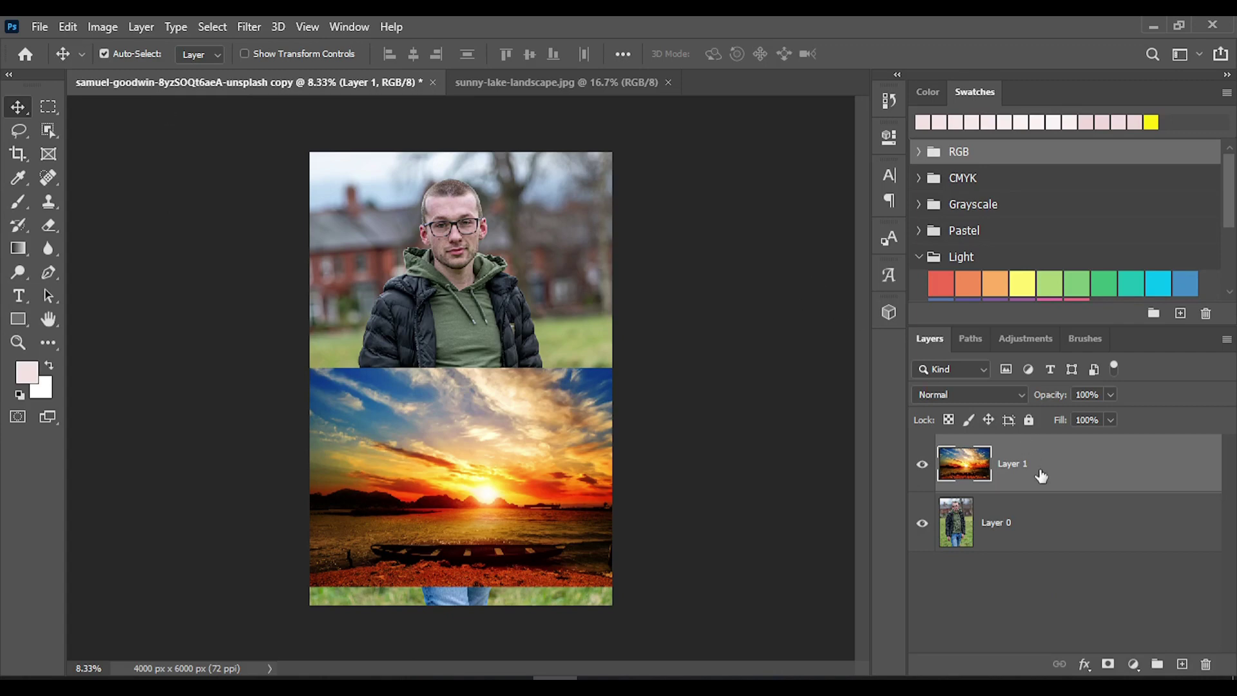
Step: Select all layers of the portrait document at once, and deselect them with Deselect Layers
left_click(211, 26)
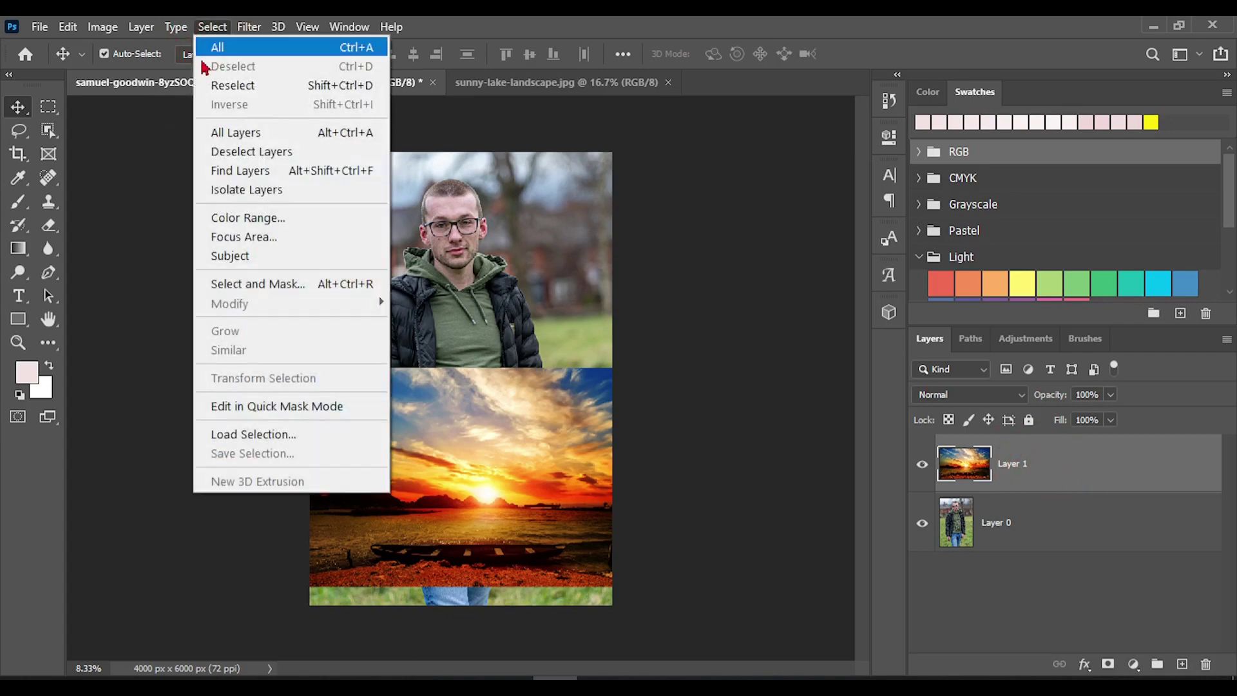
left_click(231, 135)
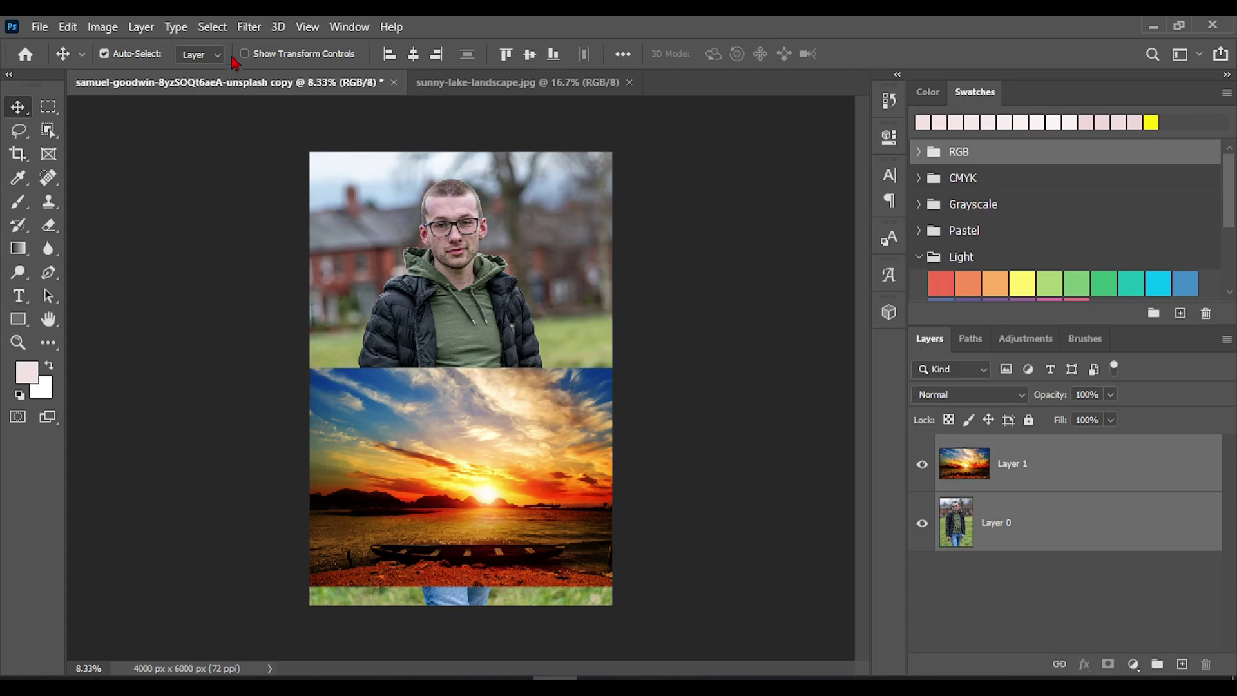
left_click(212, 27)
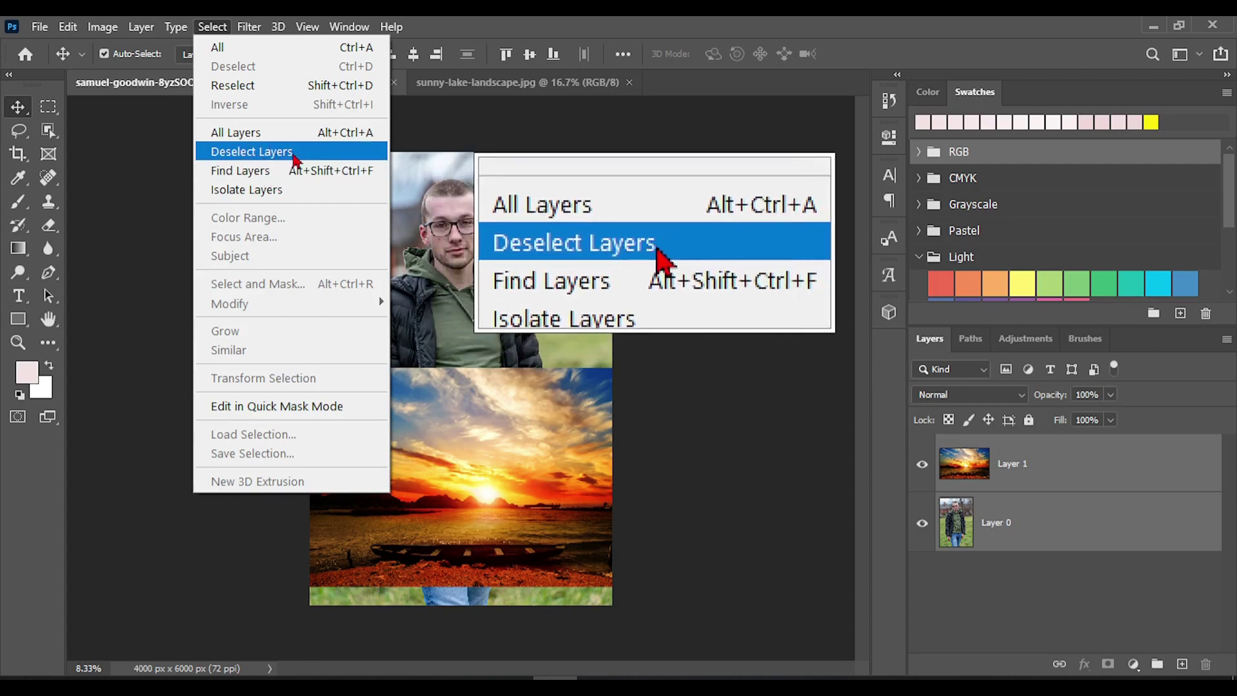
left_click(292, 154)
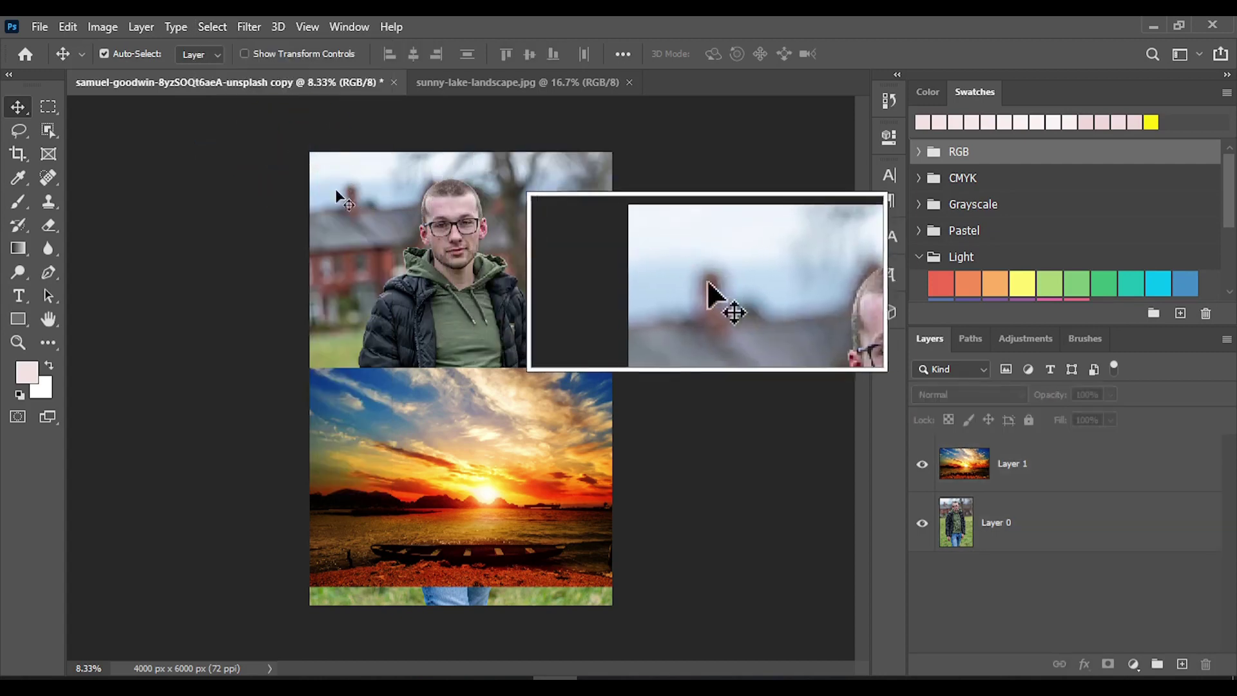
Step: Look over the remaining selection commands and pick the sunset layer on the canvas
left_click(209, 29)
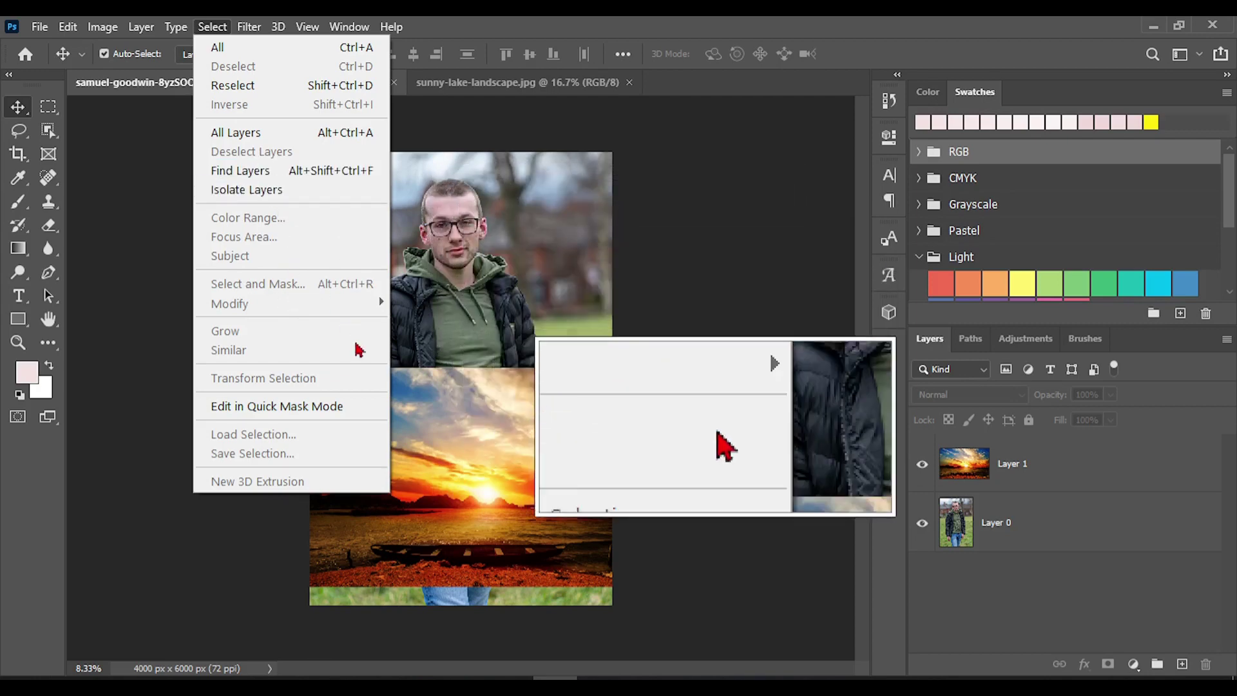
left_click(459, 342)
left_click(464, 441)
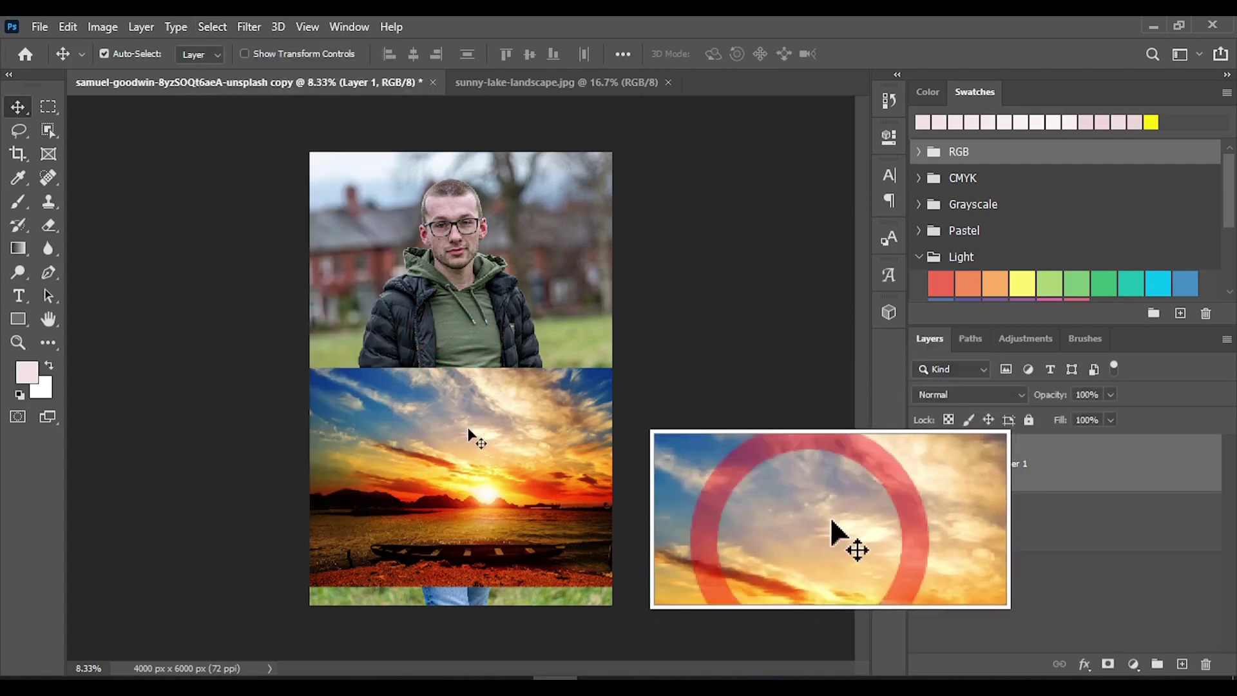
Step: Delete the sunset layer and pick the portrait layer on the canvas
key("Delete")
left_click(433, 283)
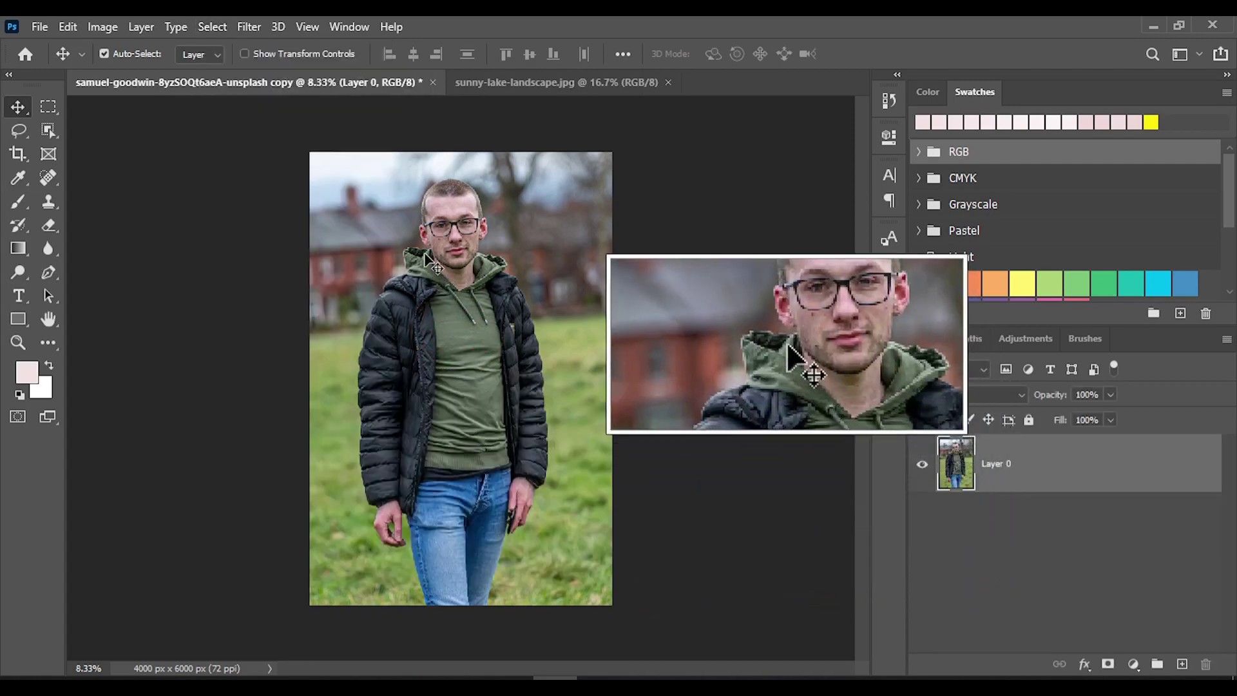
Step: Draw a rectangular marquee over the man's head and upper body, and replace it with an automatic Subject selection of the man
left_click(48, 106)
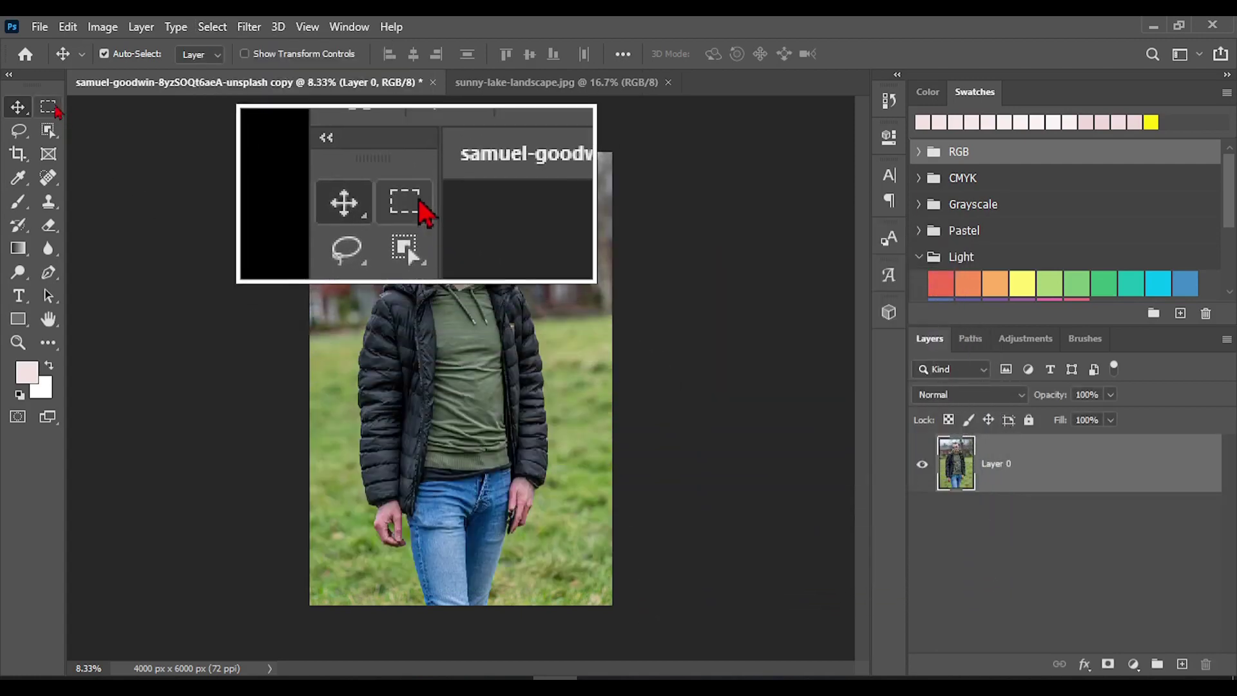
left_click_drag(390, 187, 515, 400)
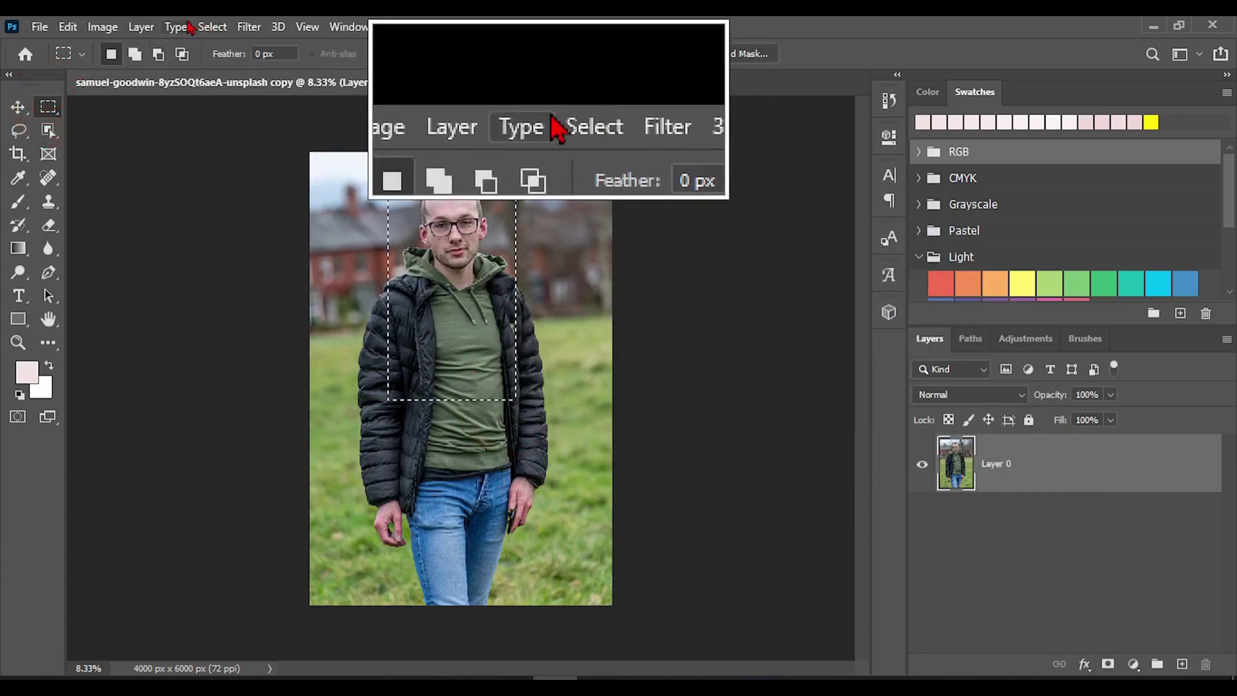
left_click(212, 26)
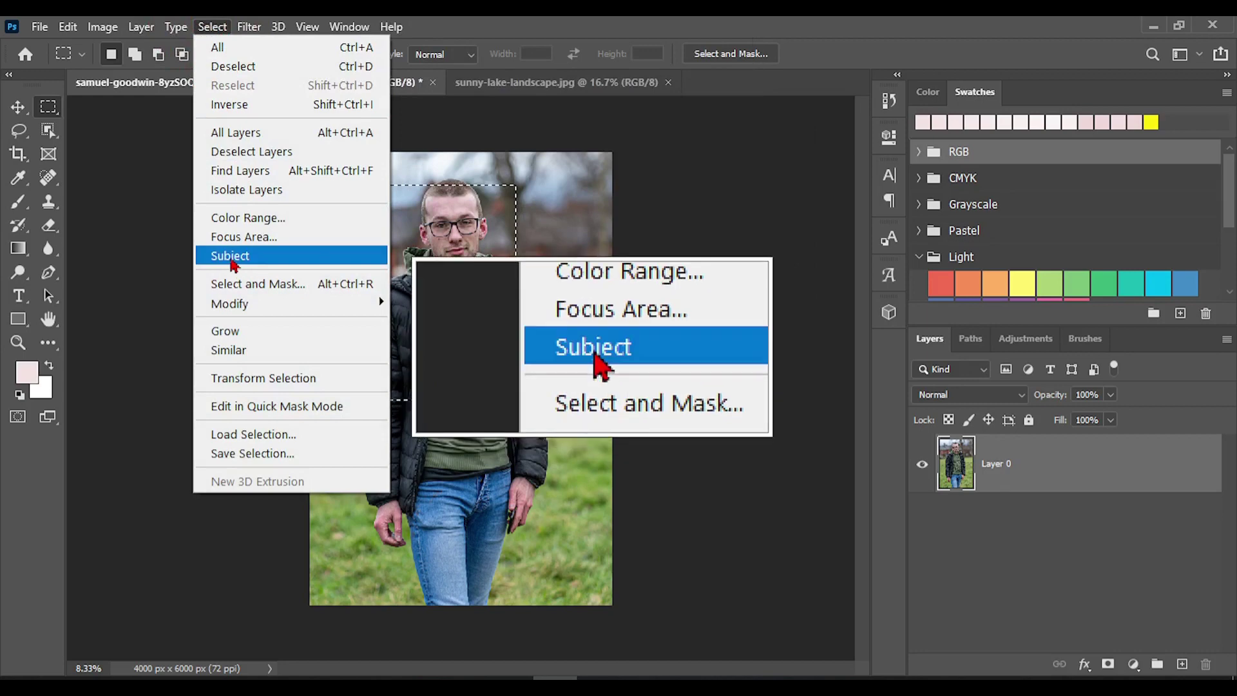
left_click(230, 256)
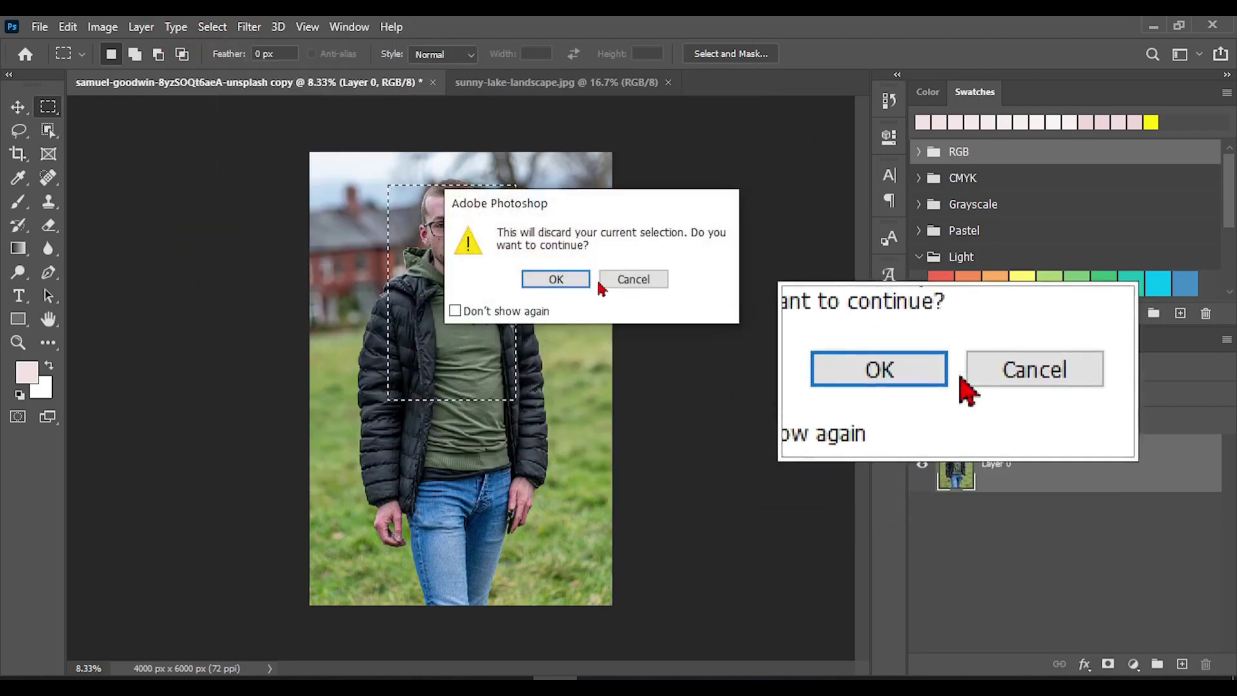
left_click(555, 280)
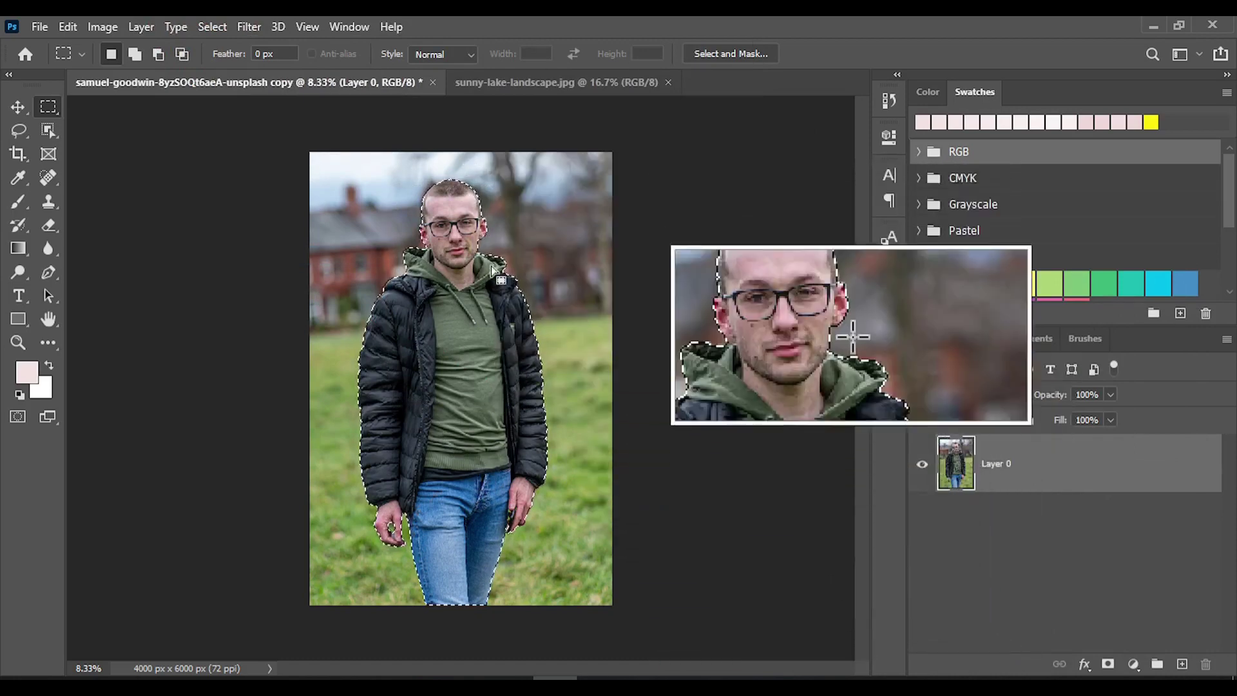
scroll(493, 275, "up", 5)
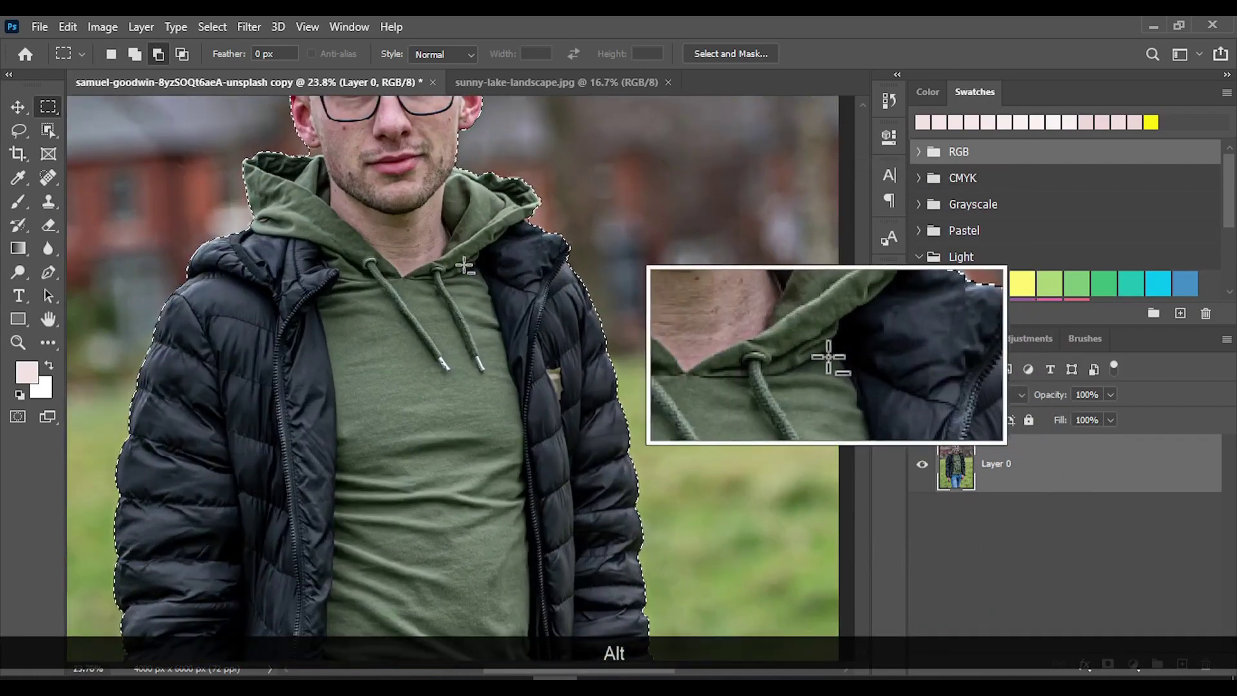
scroll(410, 249, "down", 3)
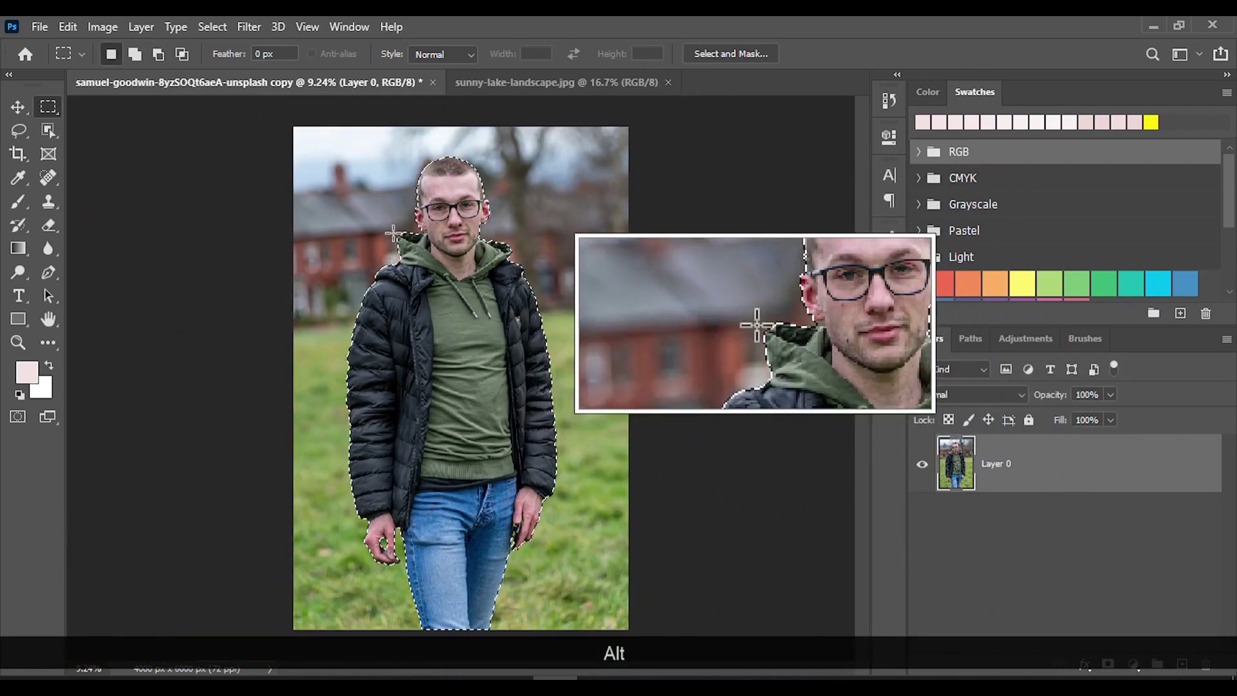
Step: View the subject selection in the Select and Mask workspace and leave the workspace without changing any settings
left_click(212, 27)
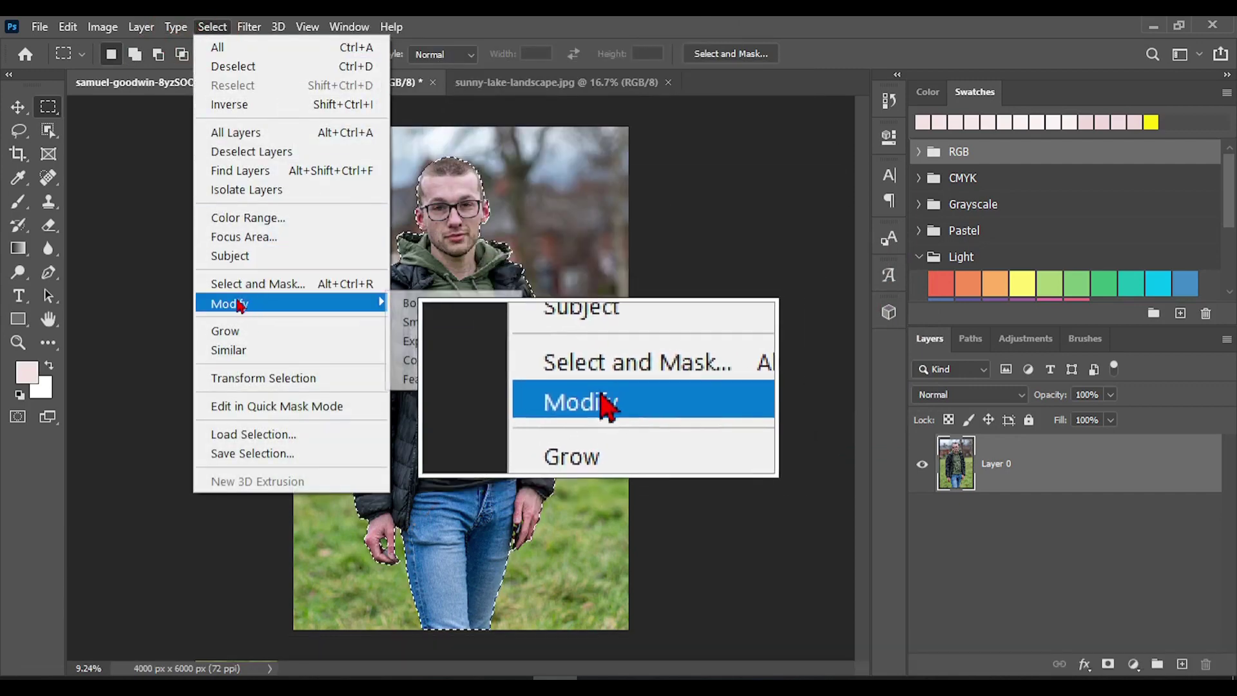
left_click(307, 288)
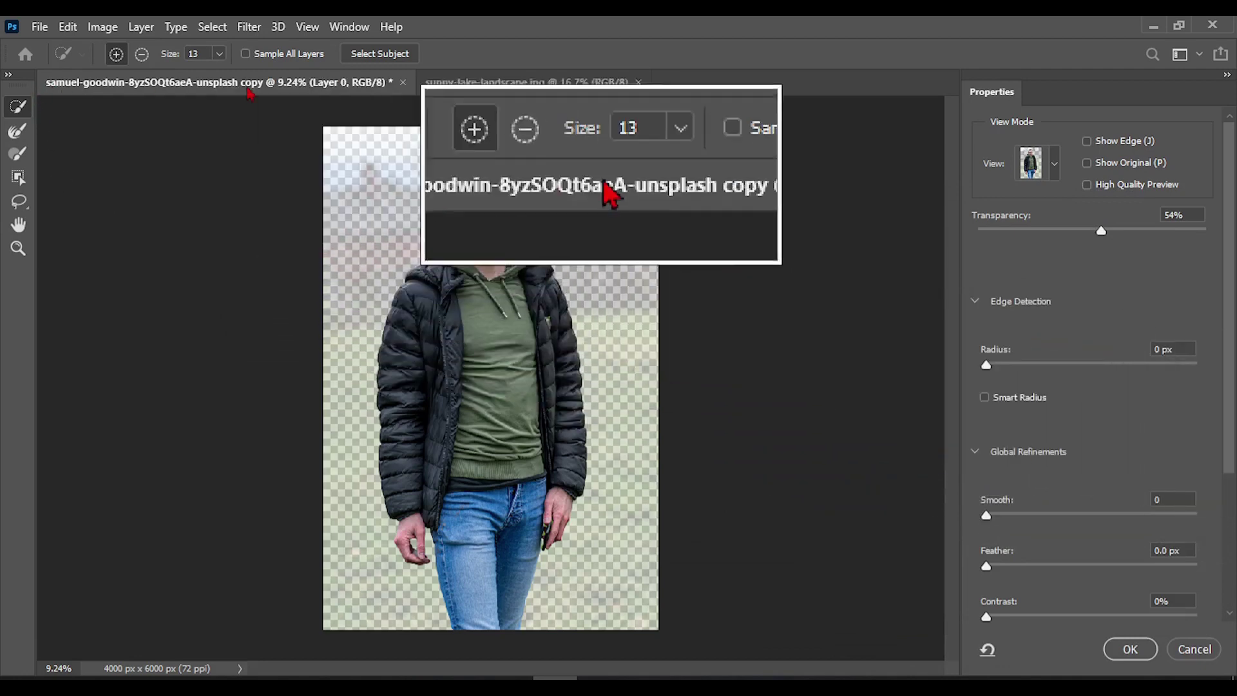
left_click(1131, 649)
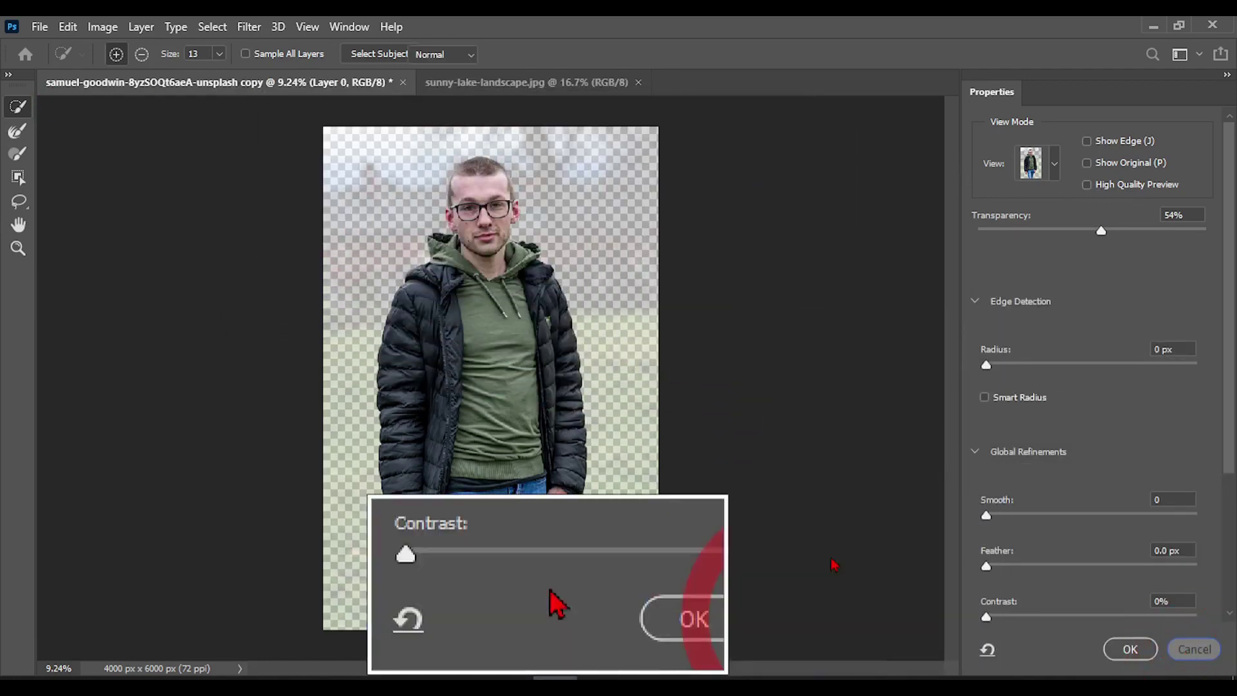
Step: Try scaling the subject selection to about 87.8% with Transform Selection, scale it back up, and cancel the transform
left_click(216, 28)
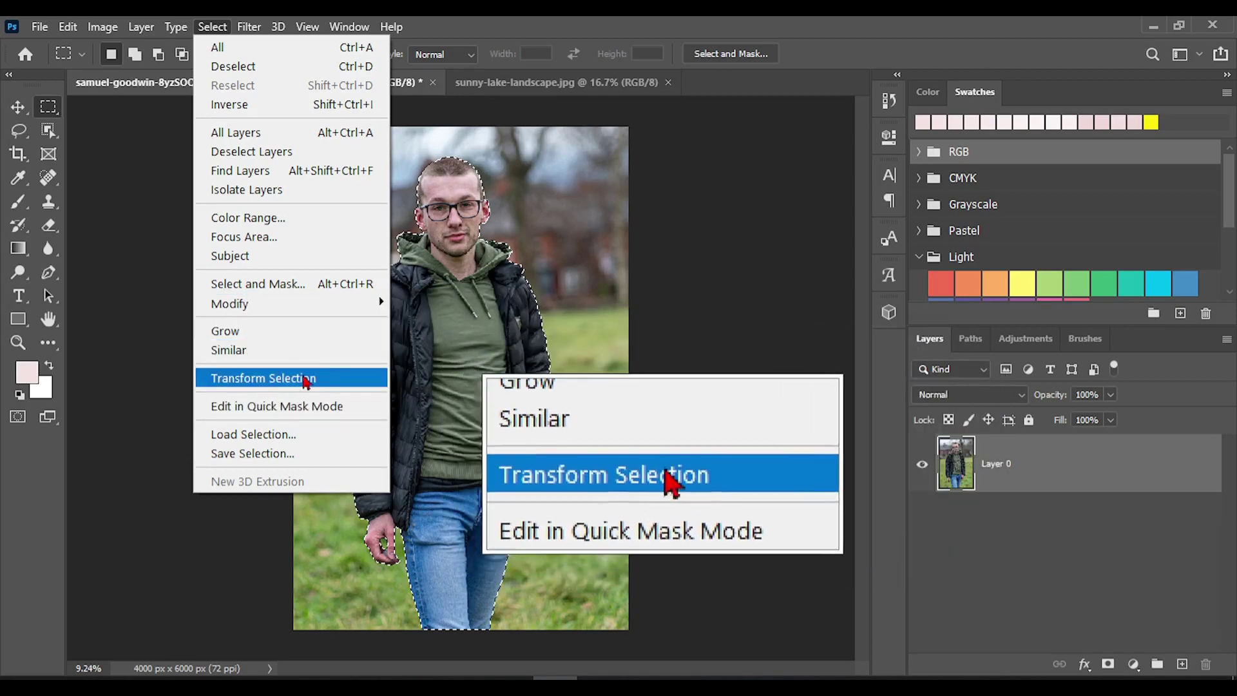
left_click(335, 381)
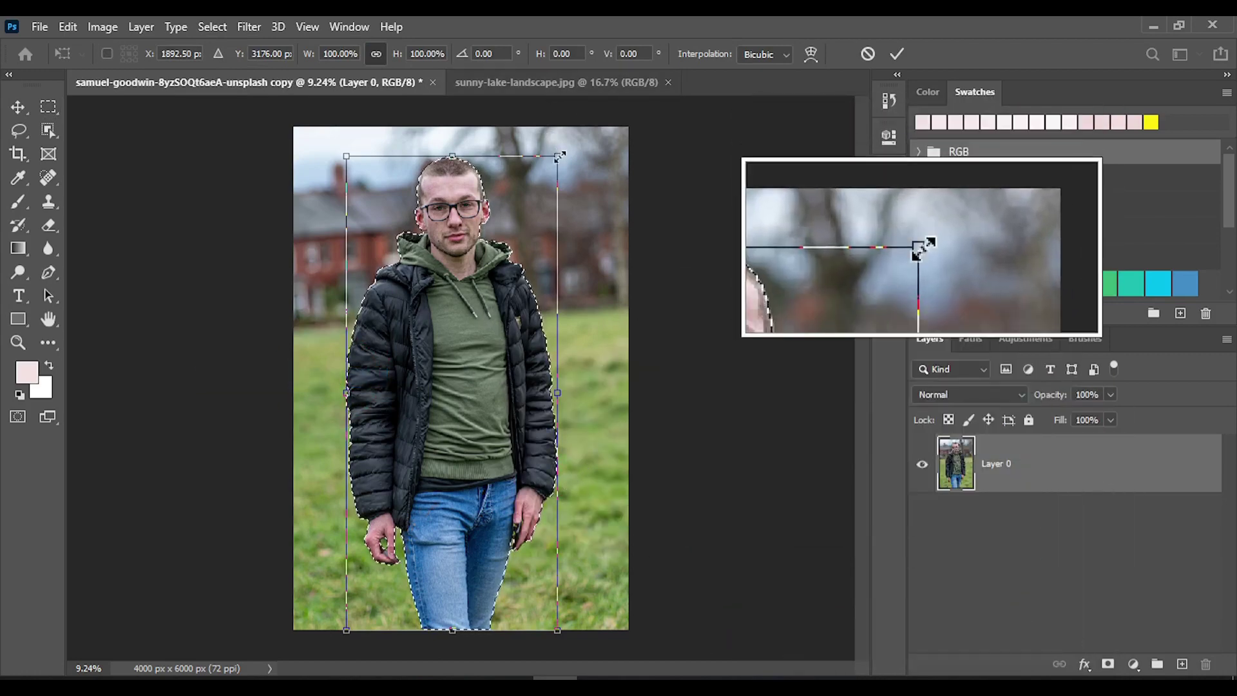
left_click_drag(557, 157, 515, 213)
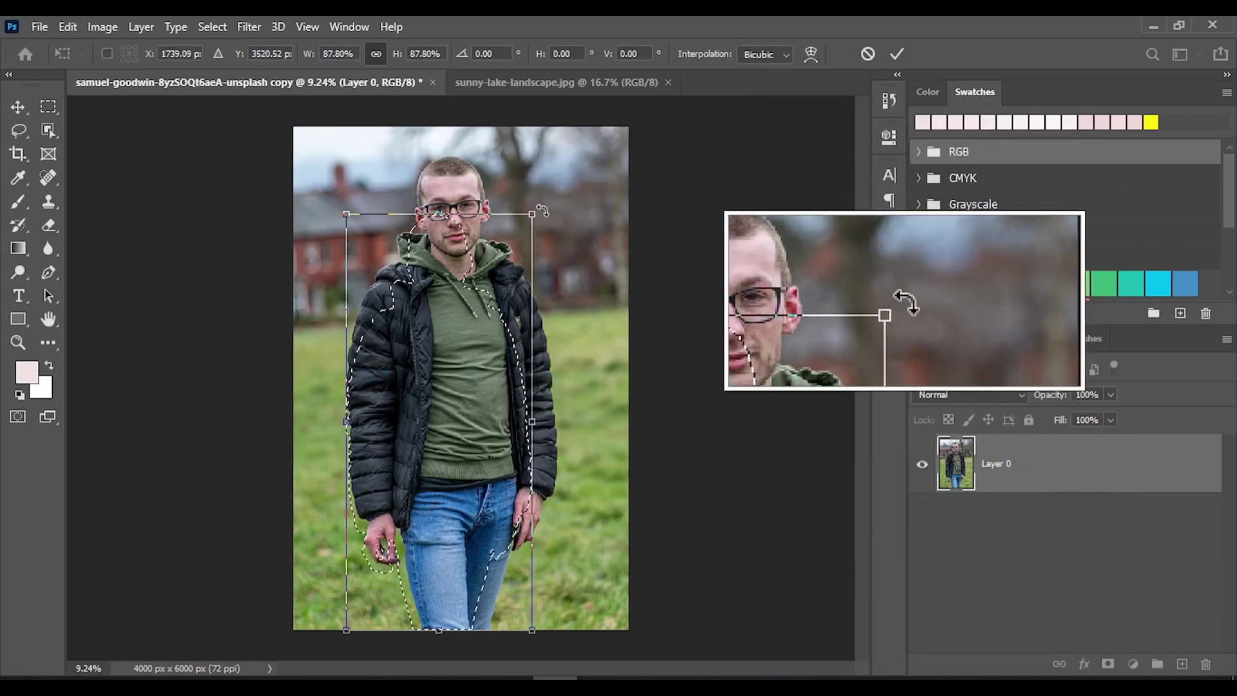
key("ctrl")
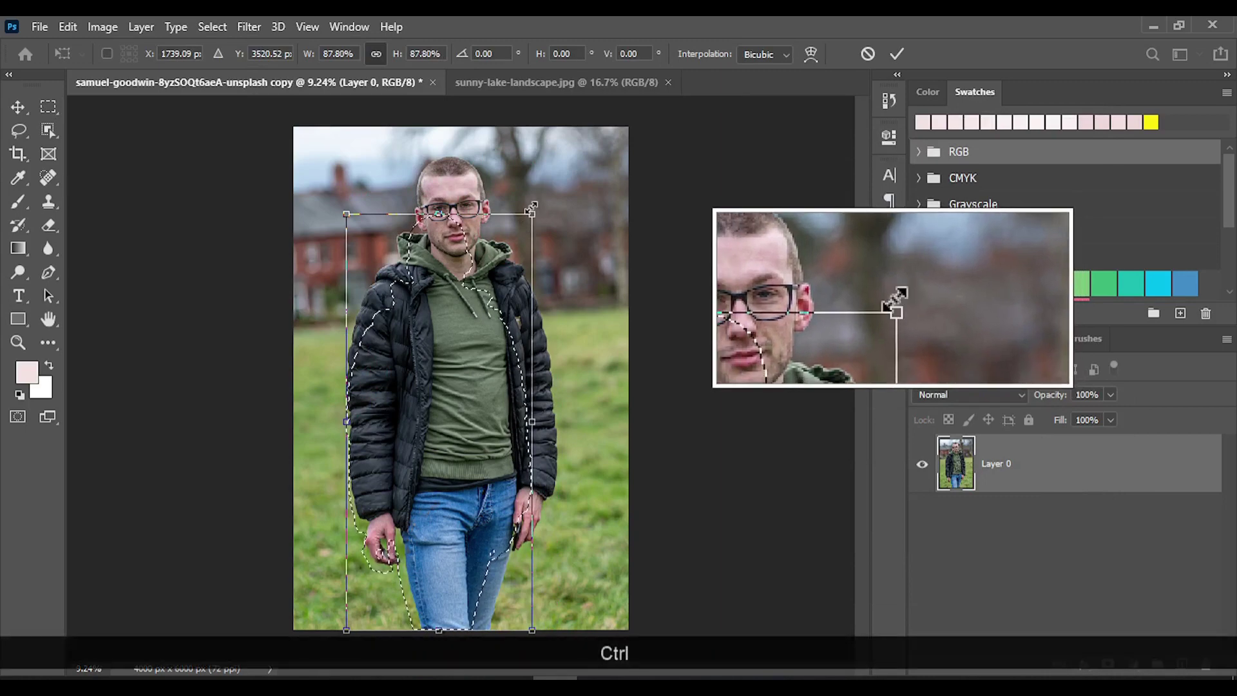
left_click_drag(530, 213, 556, 157)
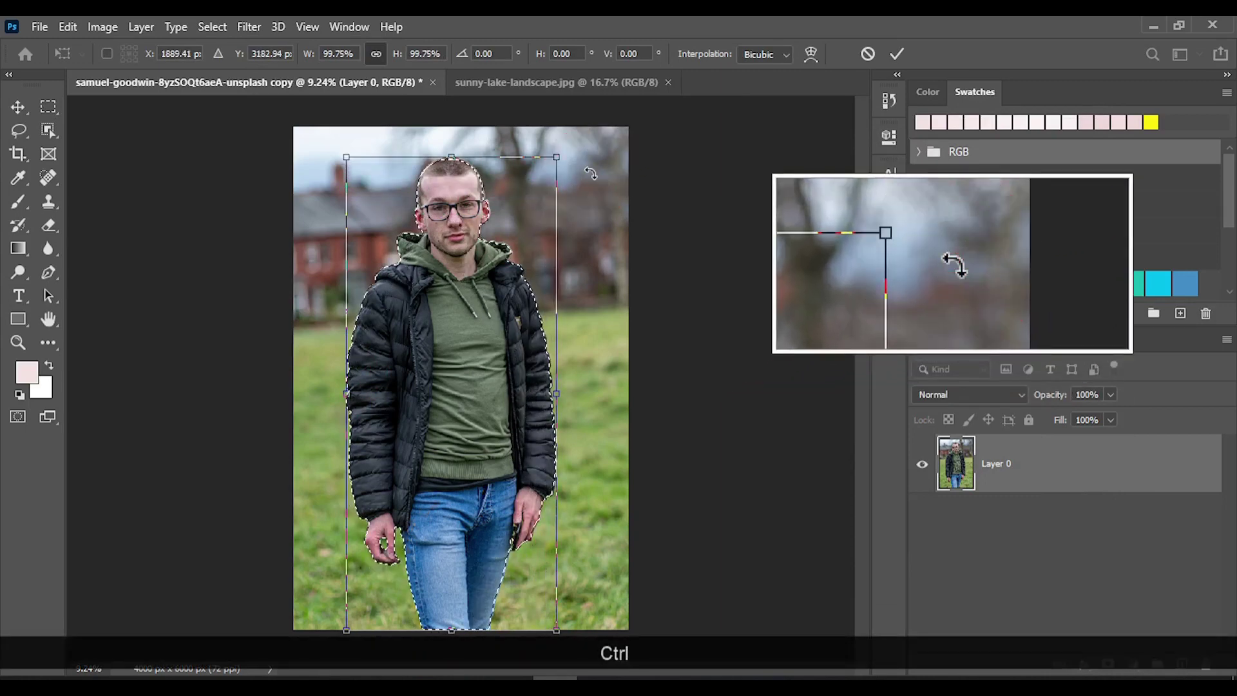
left_click(868, 55)
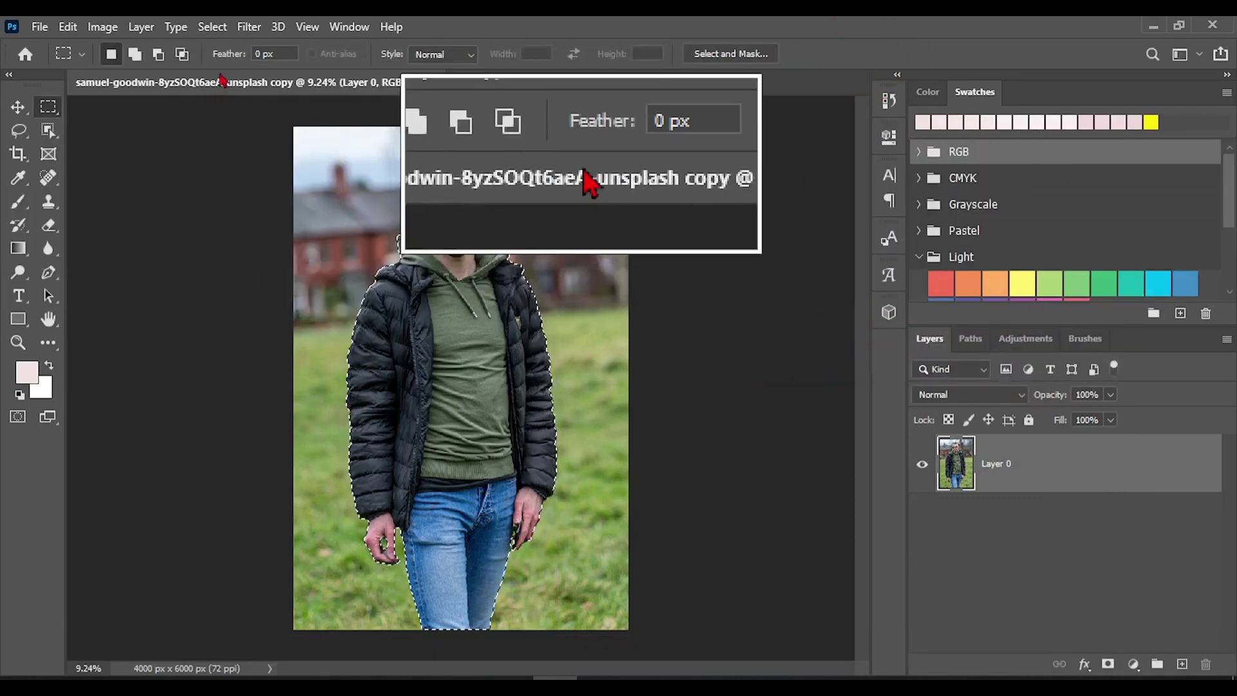
Step: Save the subject selection as a new channel named 88
left_click(212, 27)
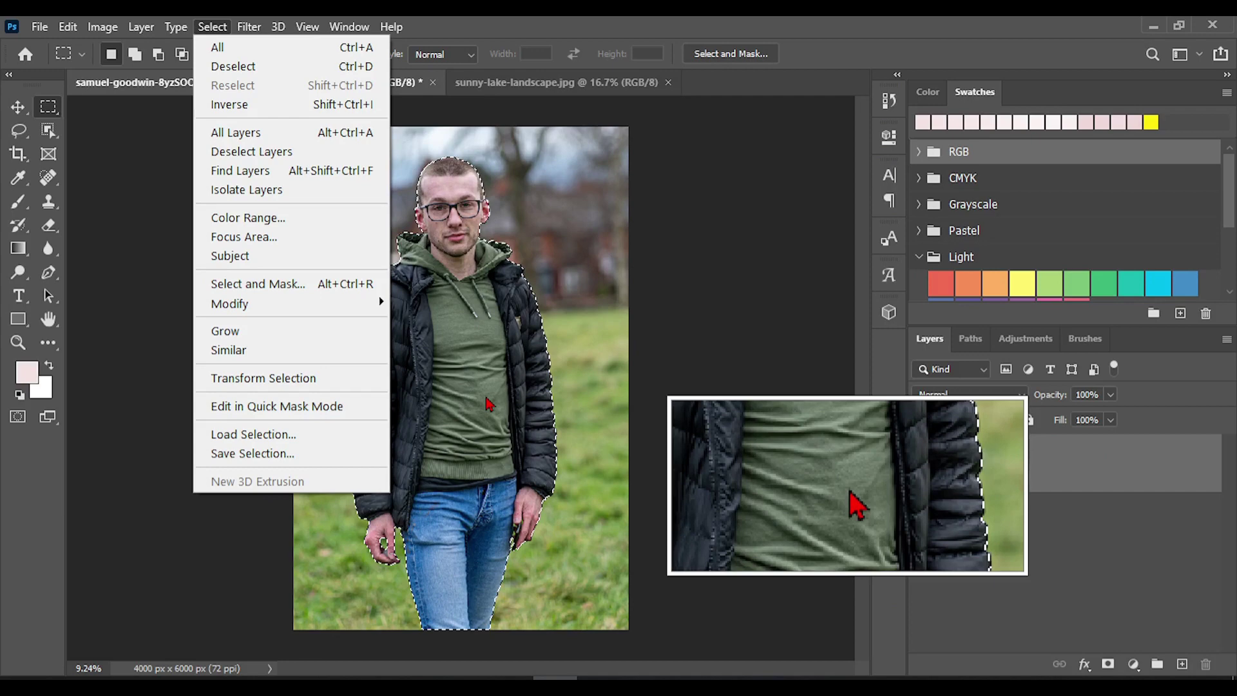
left_click(302, 454)
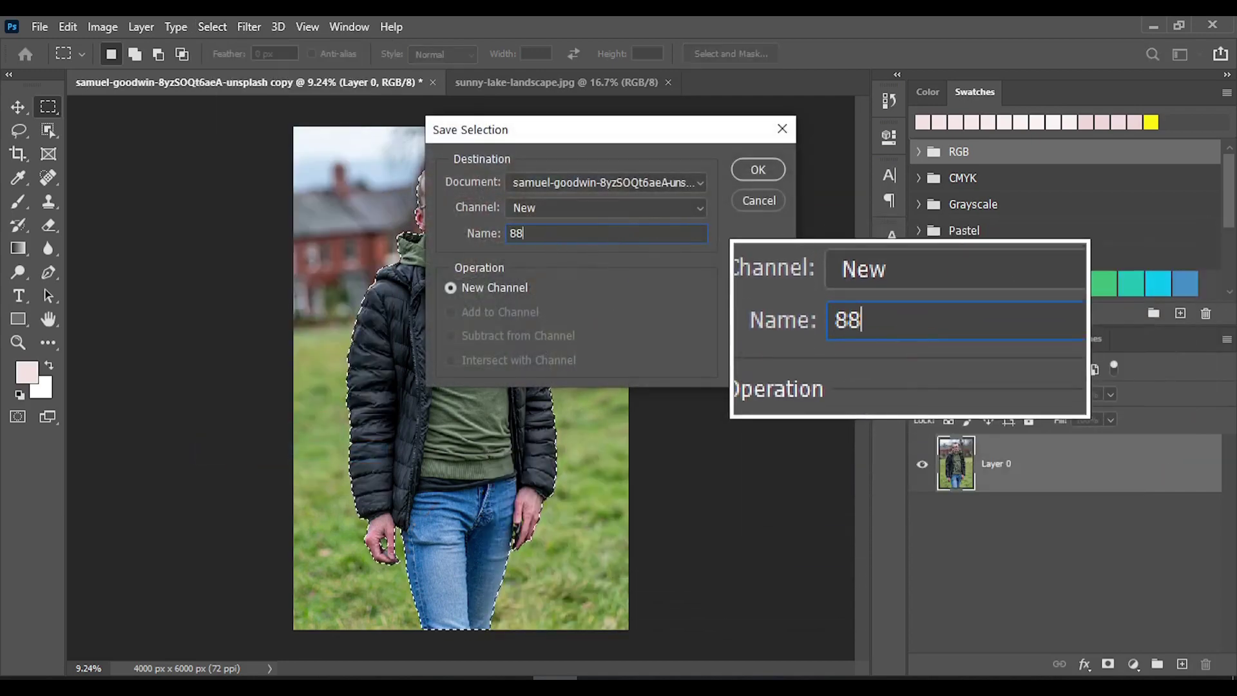
left_click(777, 173)
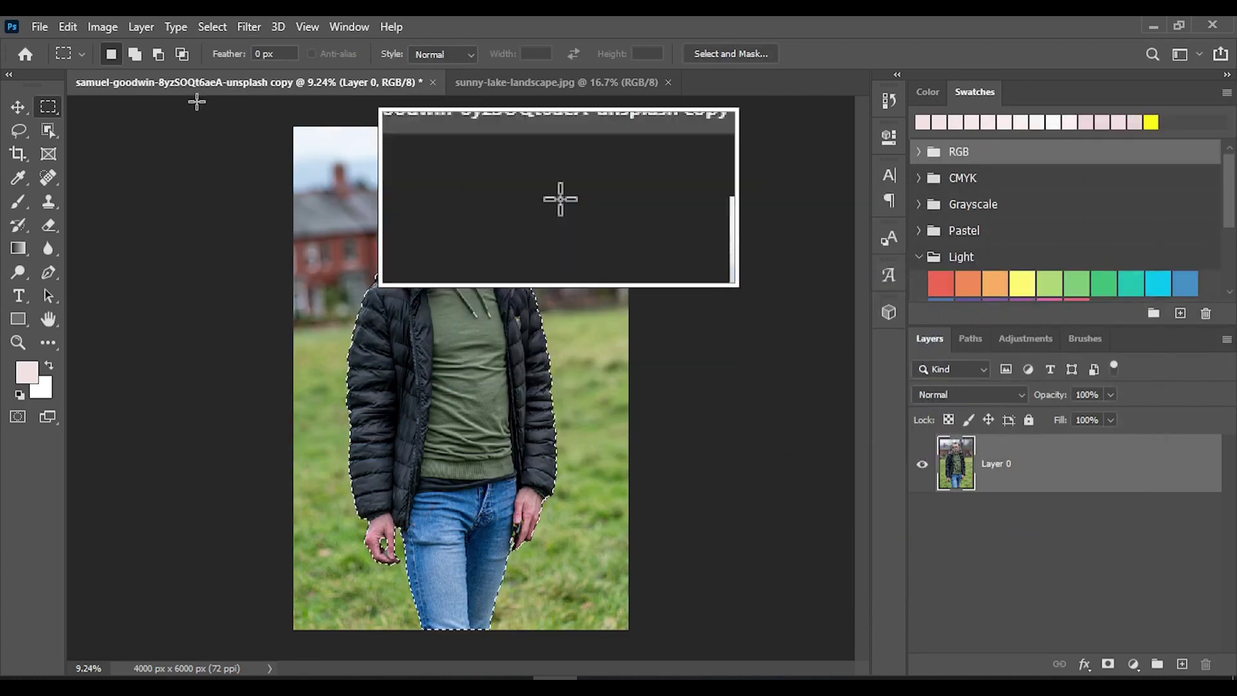
left_click(210, 27)
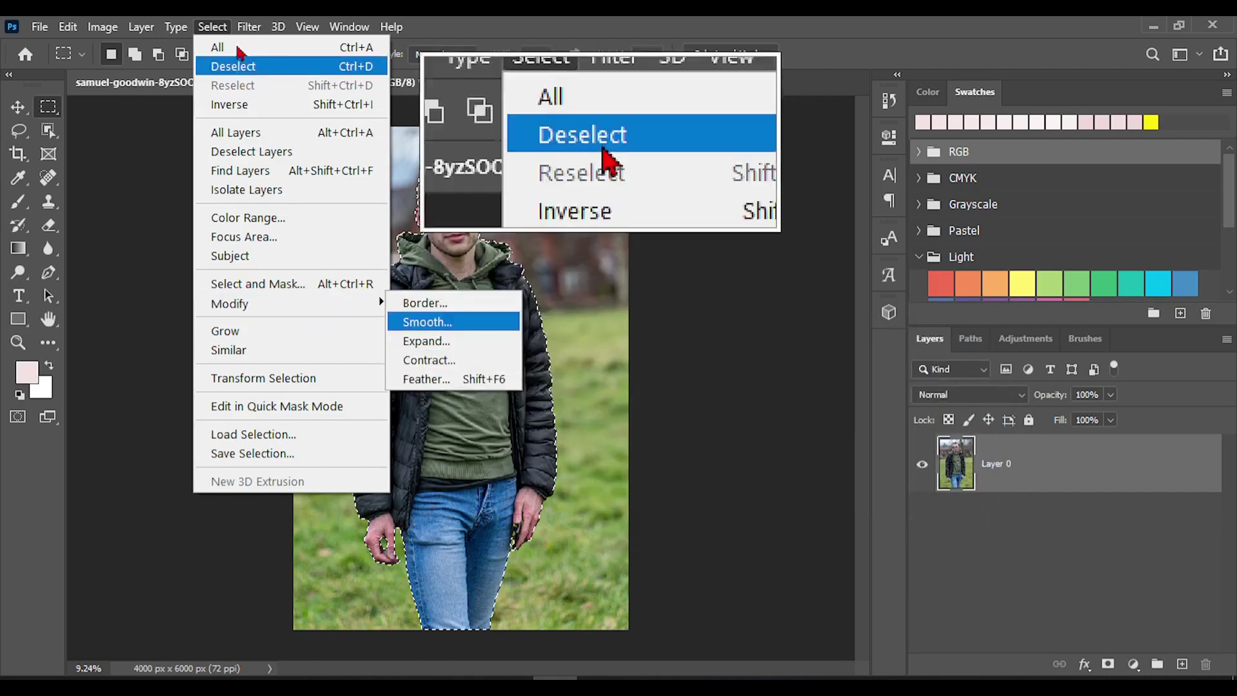
left_click(212, 27)
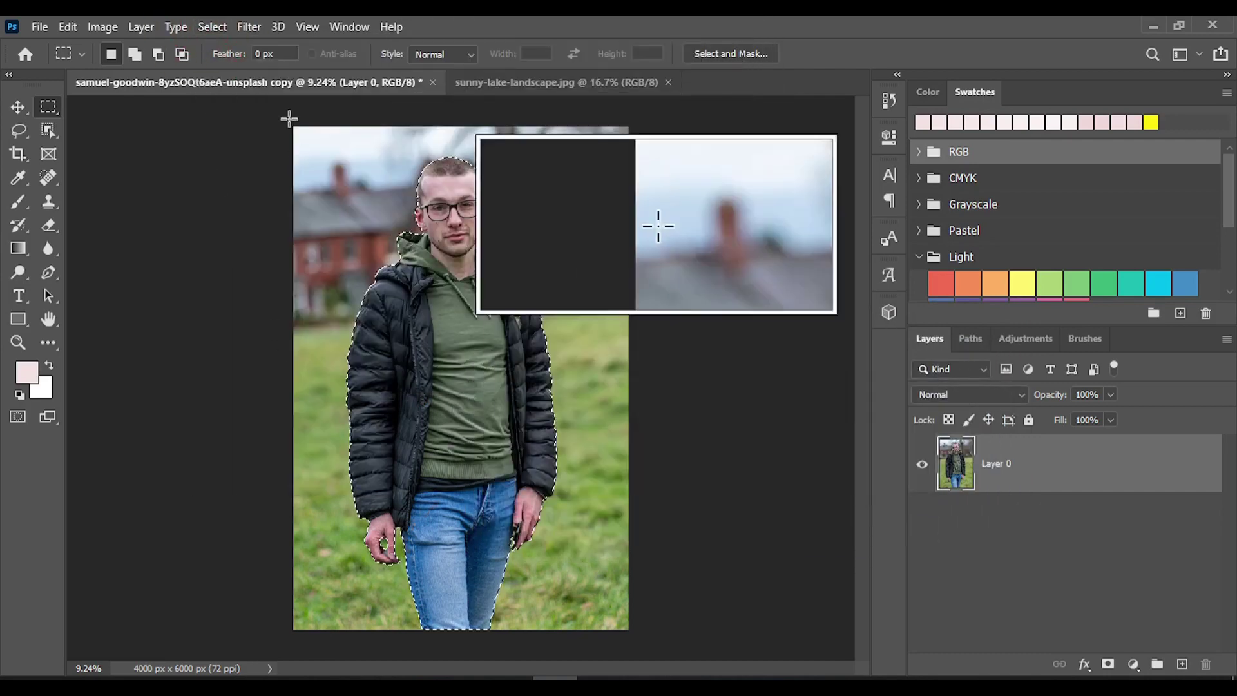
left_click(249, 26)
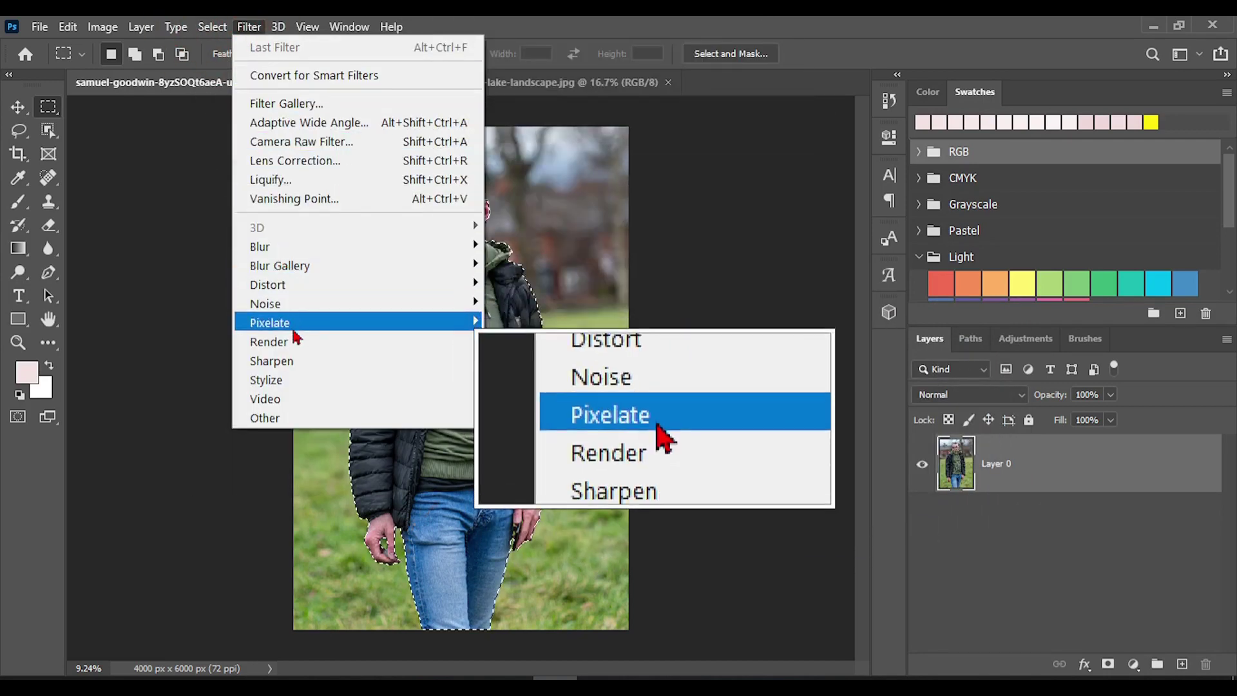
left_click(613, 362)
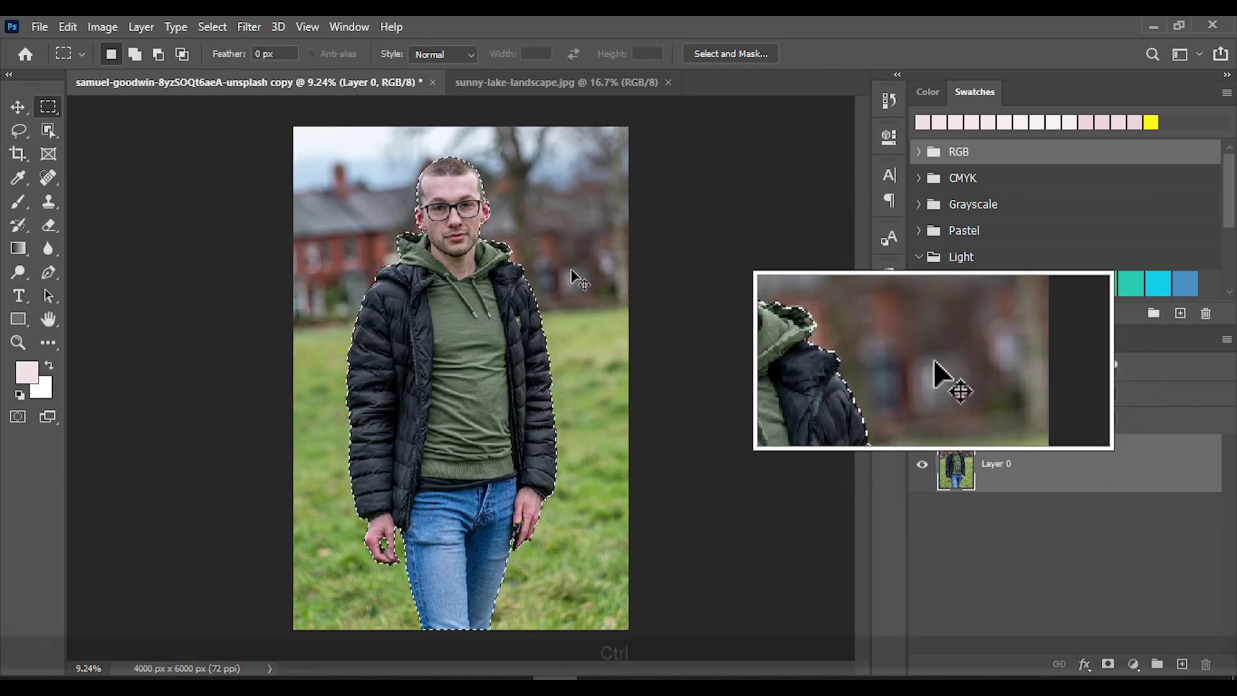
Step: Invert the subject selection and blur the background with a Gaussian Blur of 31.8 pixels radius
key("ctrl+shift+i")
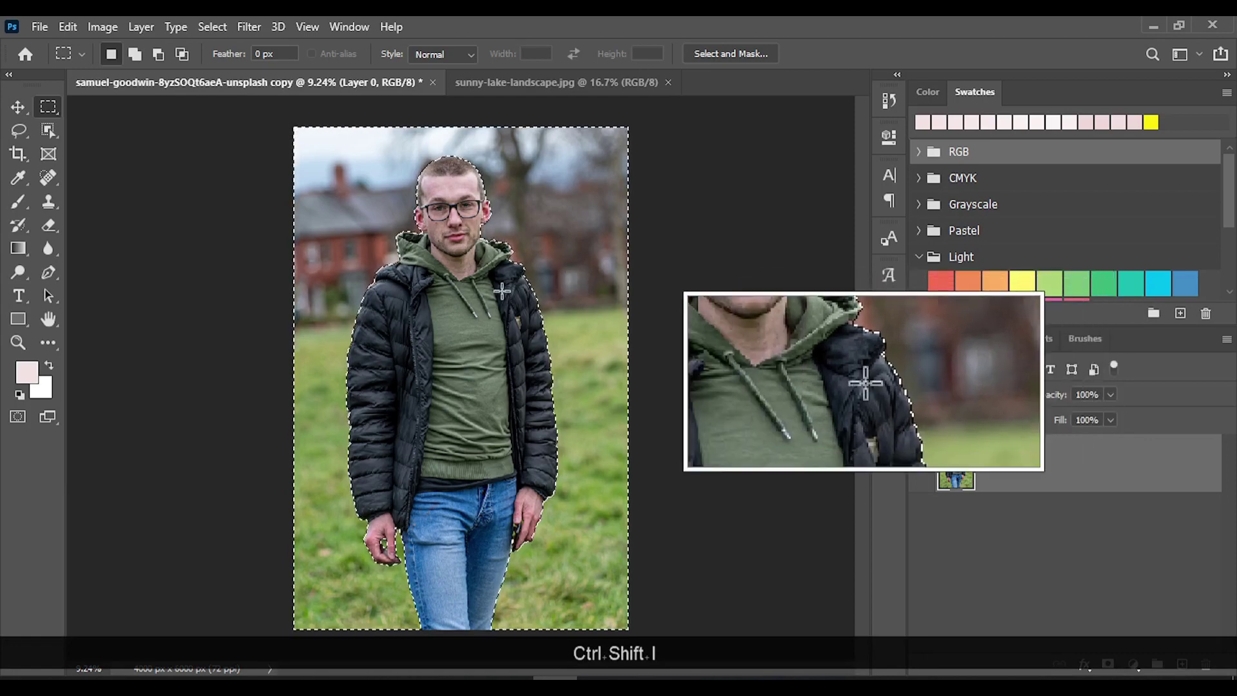
left_click(249, 27)
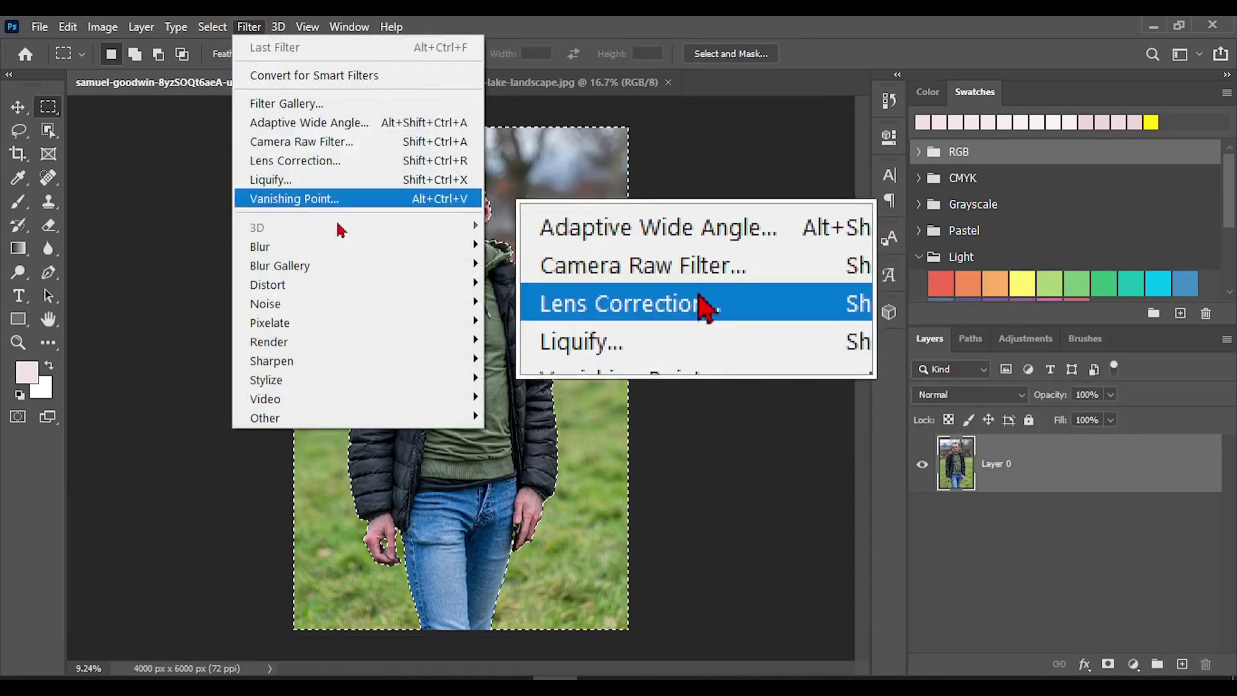
left_click(317, 247)
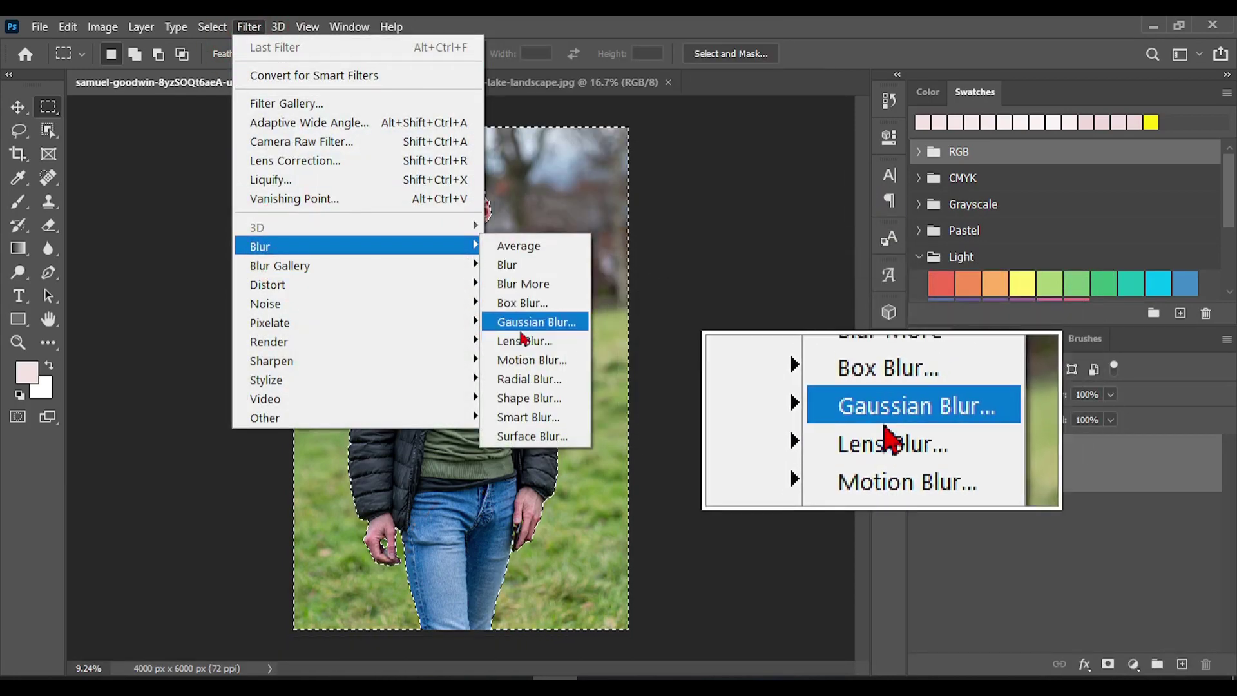
left_click(523, 324)
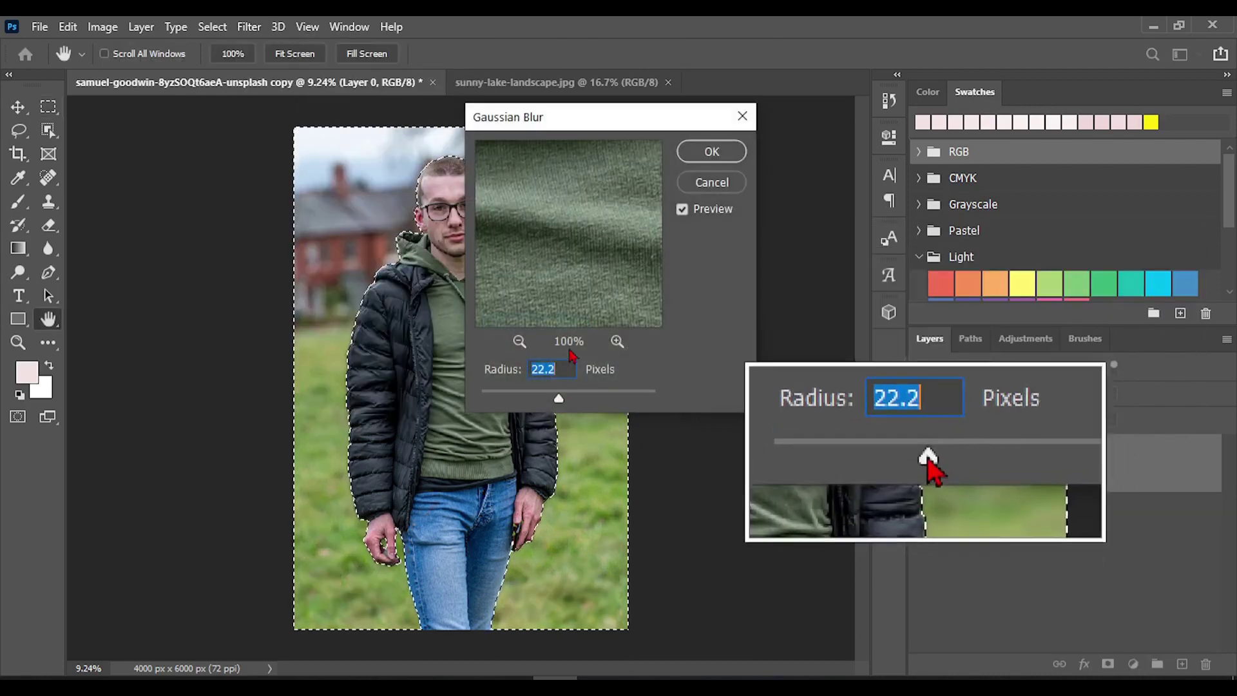
left_click_drag(625, 119, 800, 132)
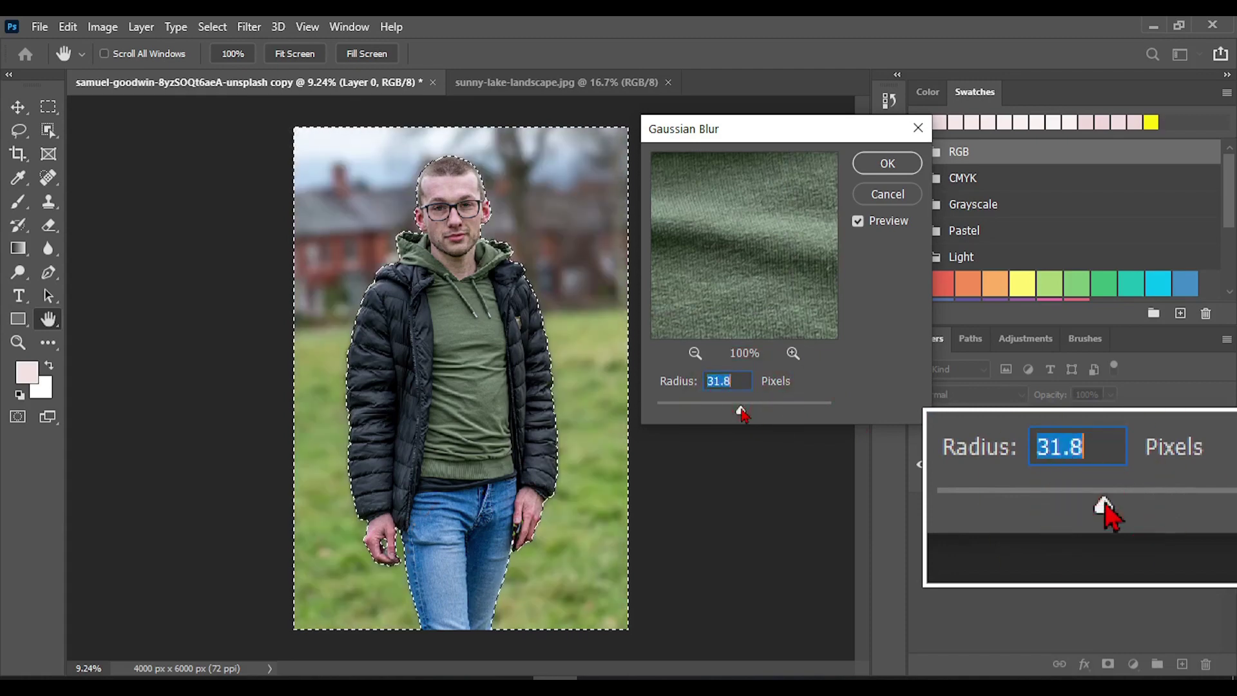
left_click(880, 171)
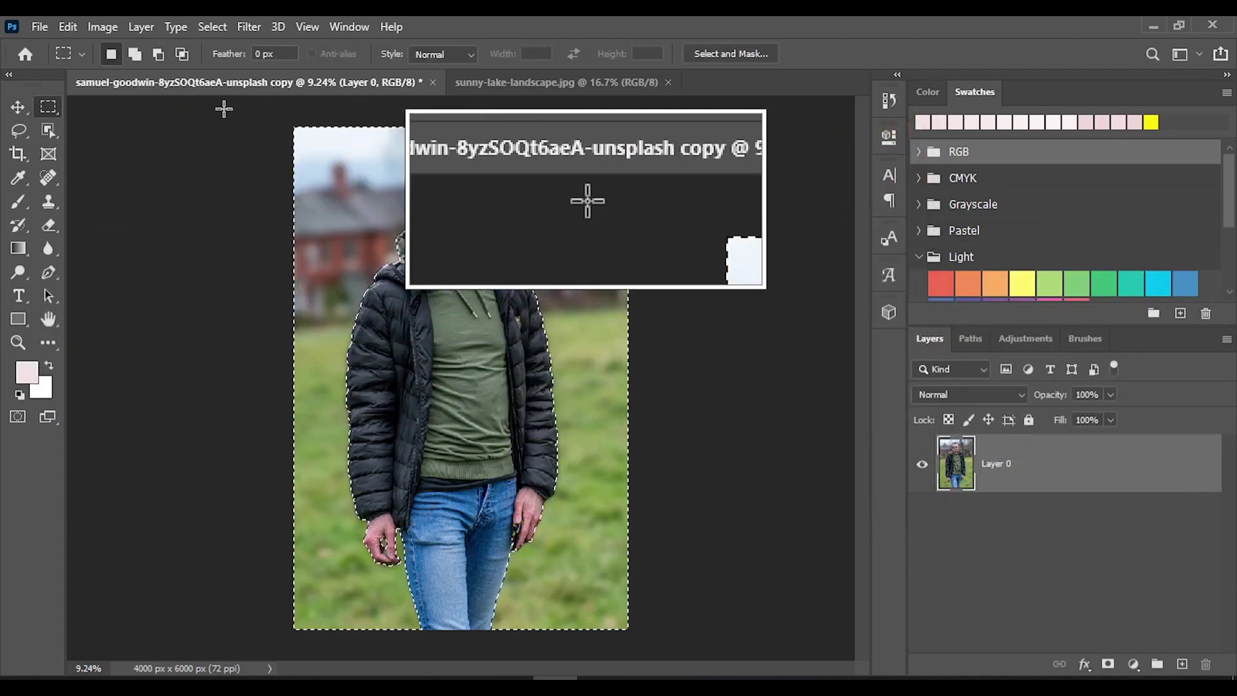
Step: Try fading the Gaussian Blur to 67% opacity, and close the Fade dialog without applying it
left_click(70, 27)
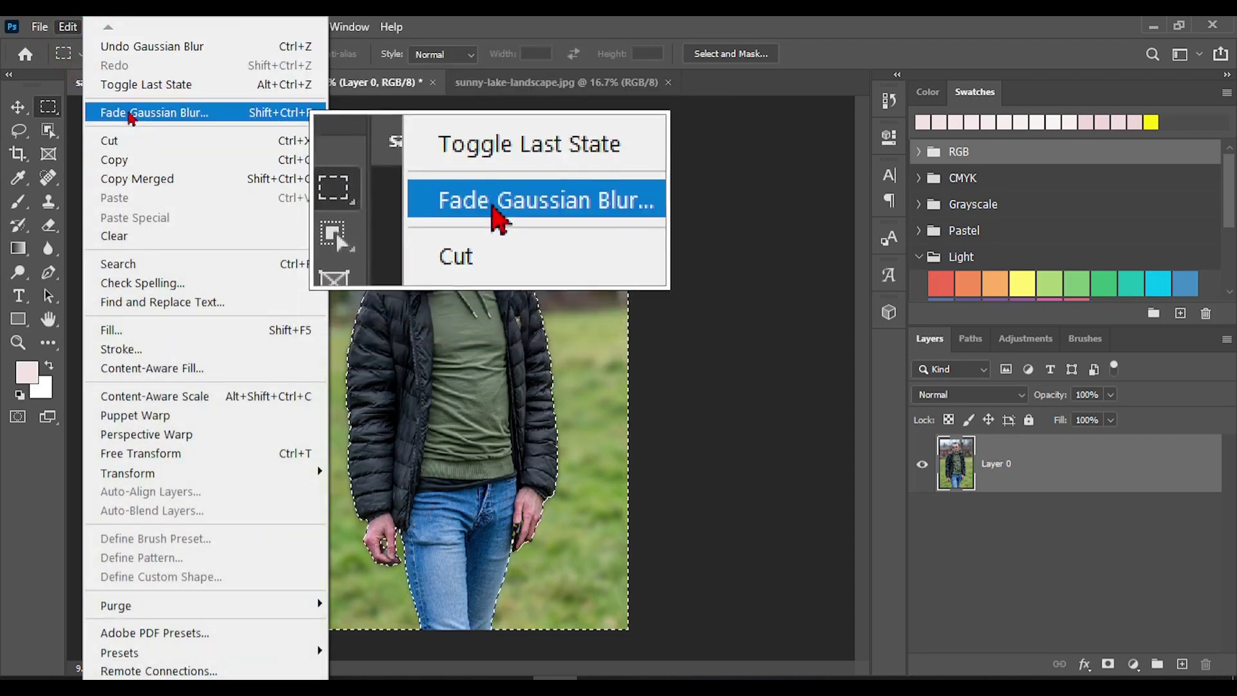
left_click(207, 119)
left_click_drag(641, 232, 587, 234)
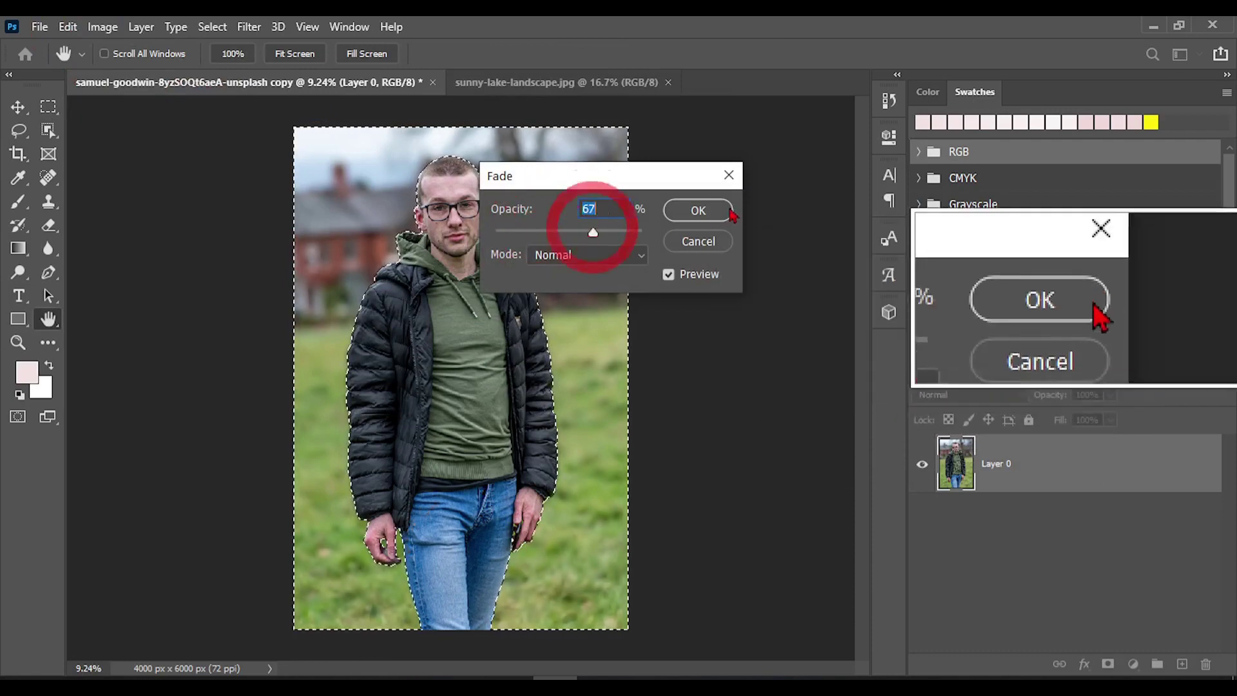
left_click(728, 176)
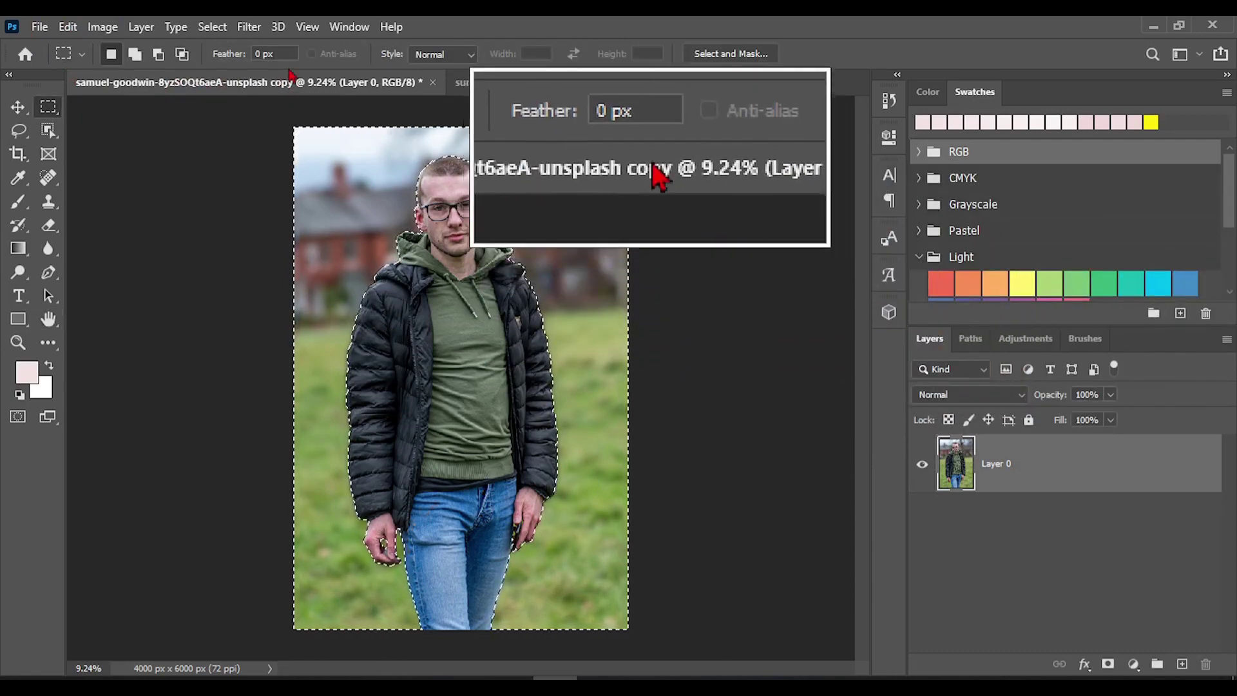
Step: Open the photo's blurred background selection in the Camera Raw Filter and close it without applying any adjustments
left_click(263, 31)
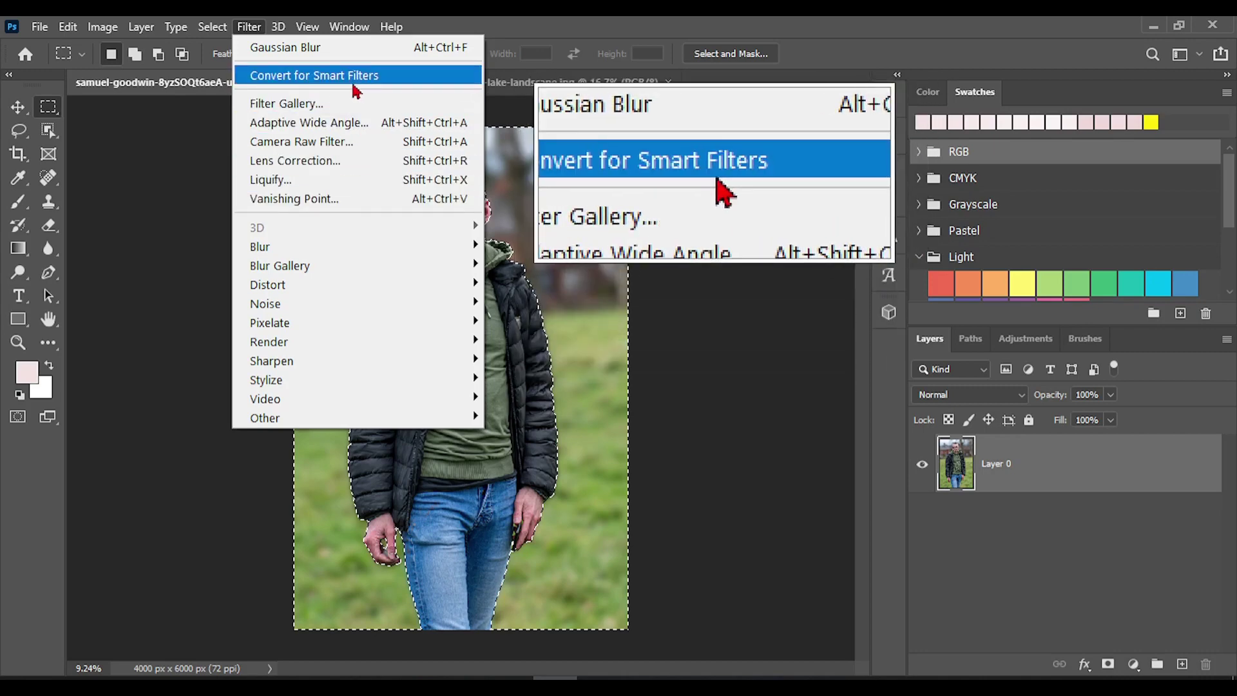
left_click(329, 141)
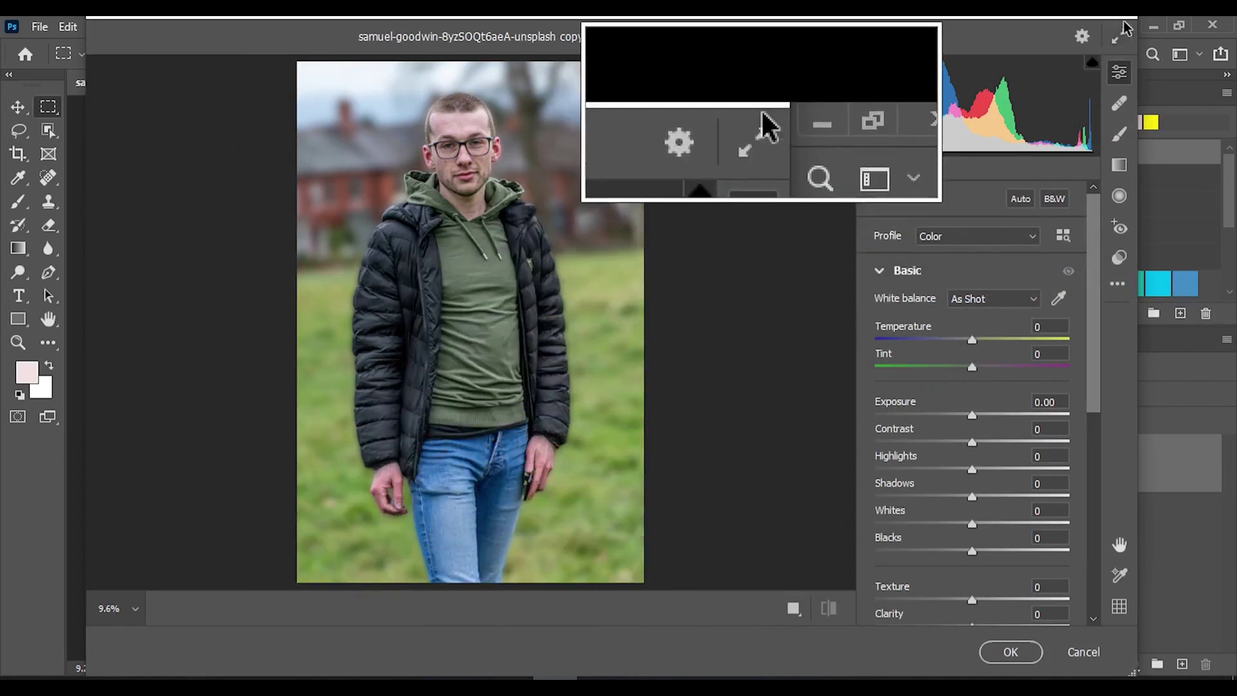
left_click(1081, 652)
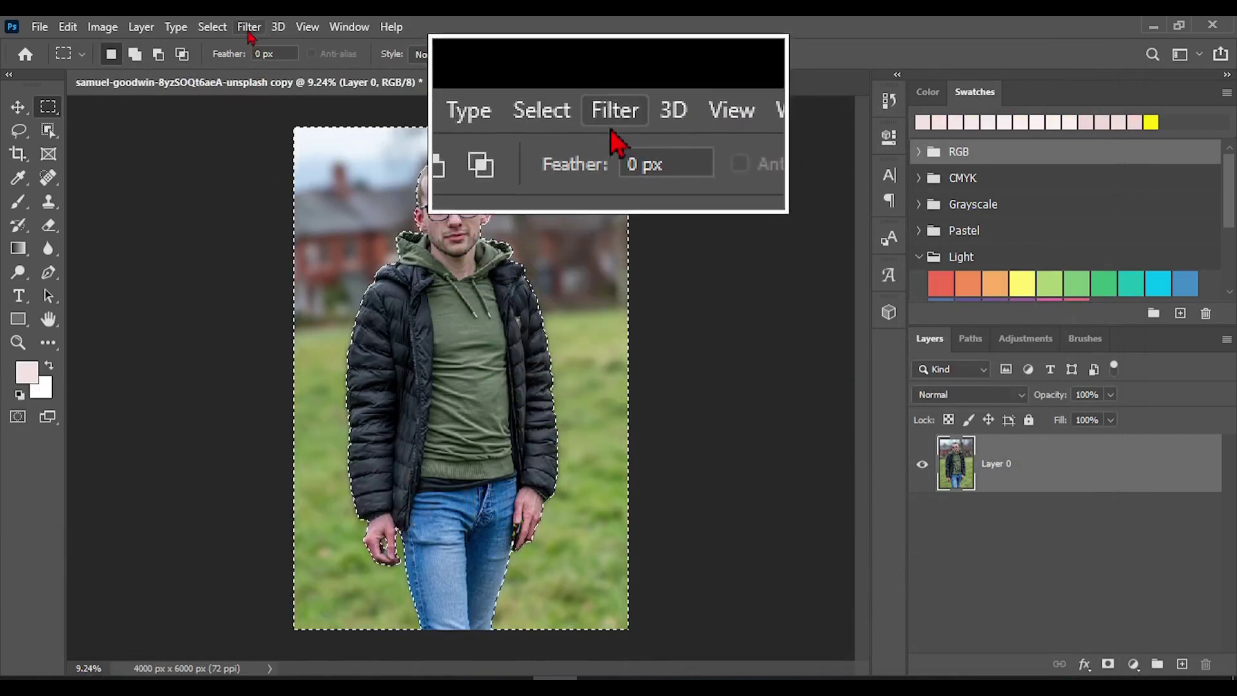
left_click(247, 27)
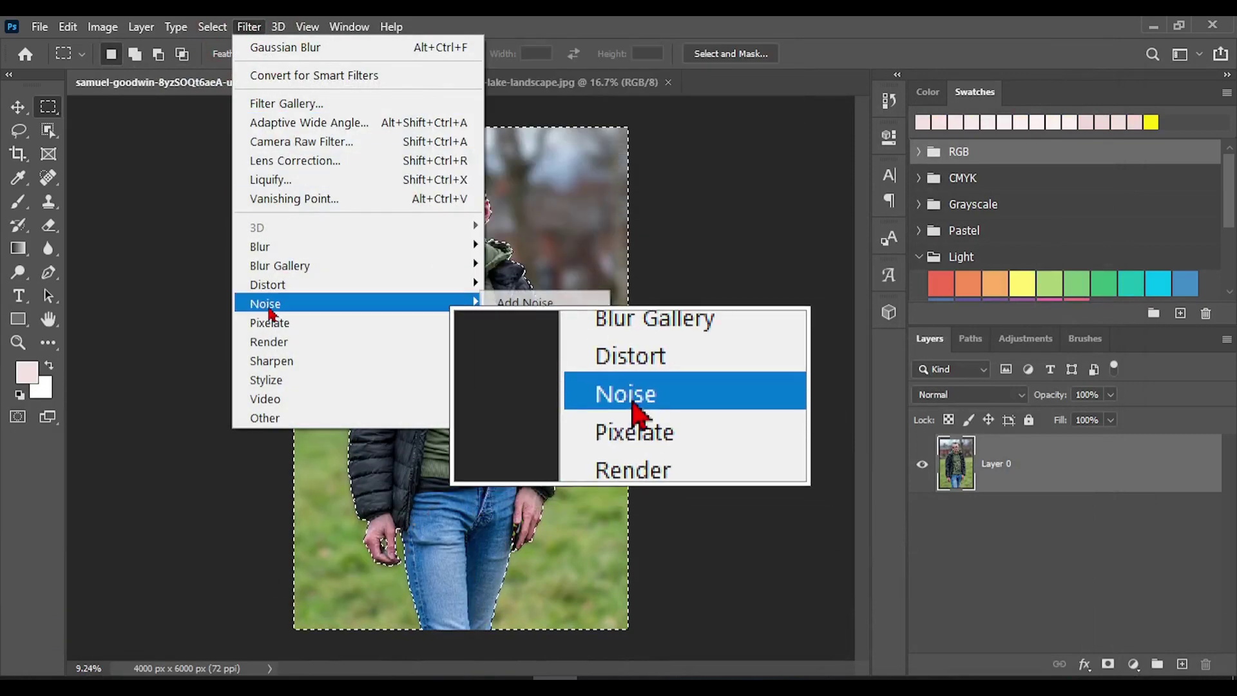
mouse_move(270, 310)
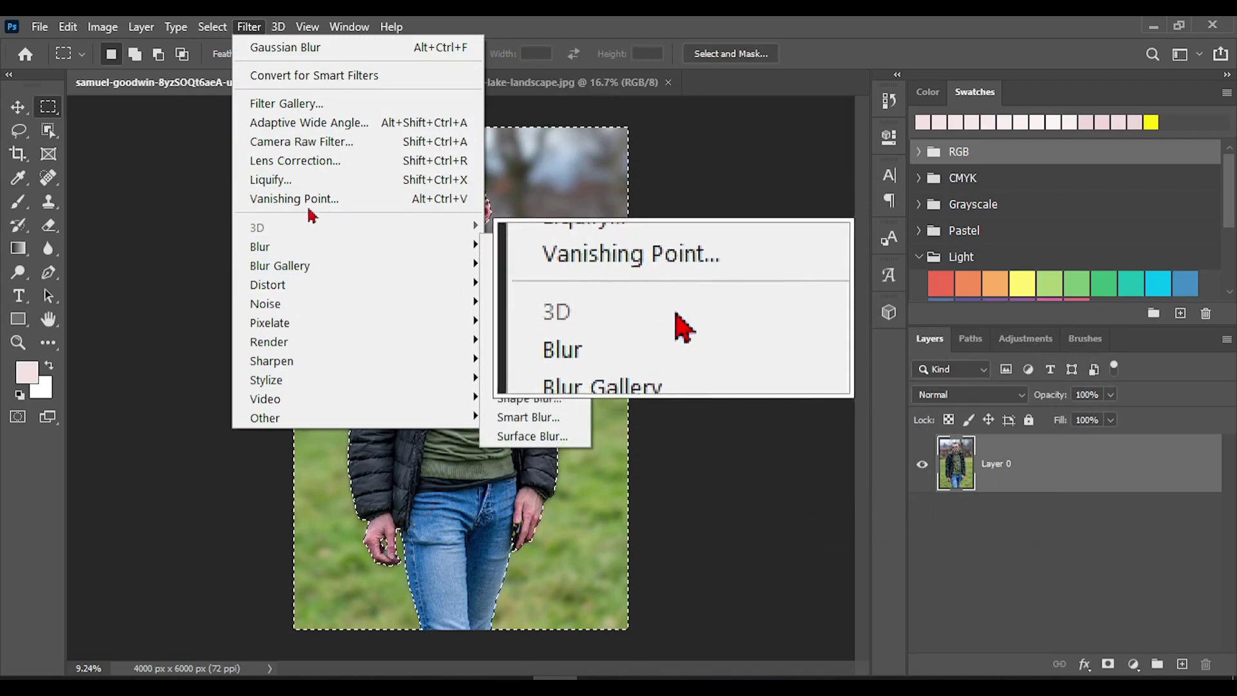
left_click(296, 27)
left_click(296, 27)
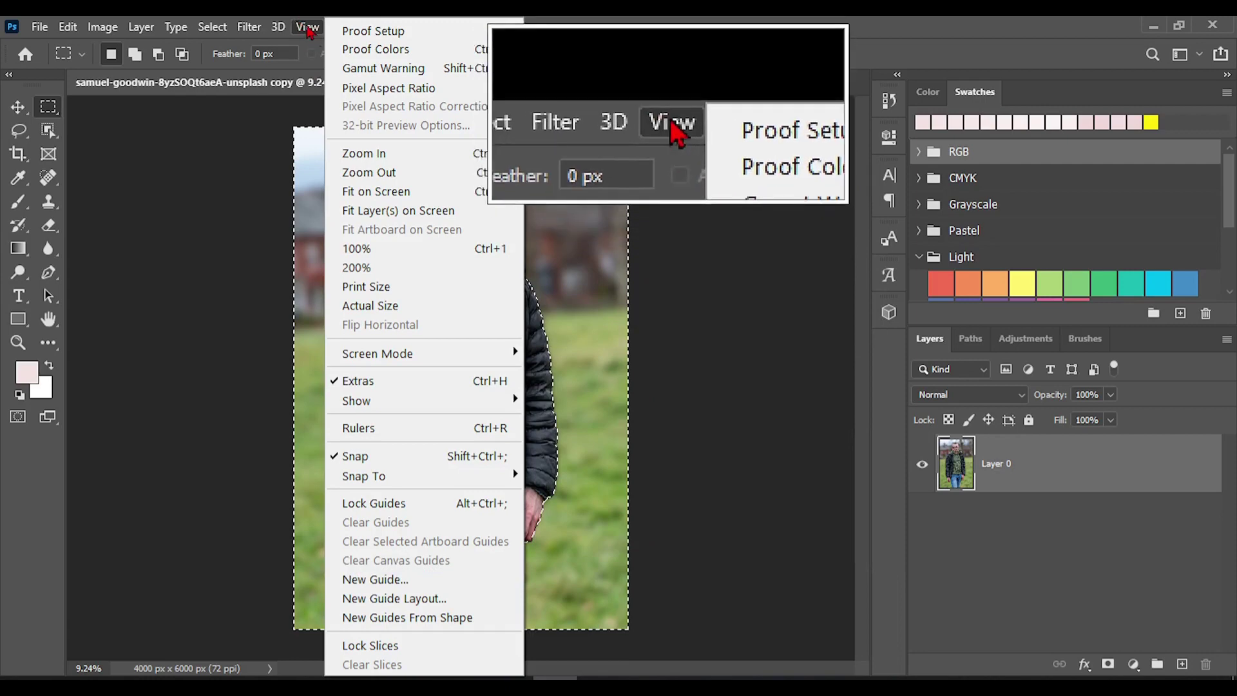
left_click(308, 28)
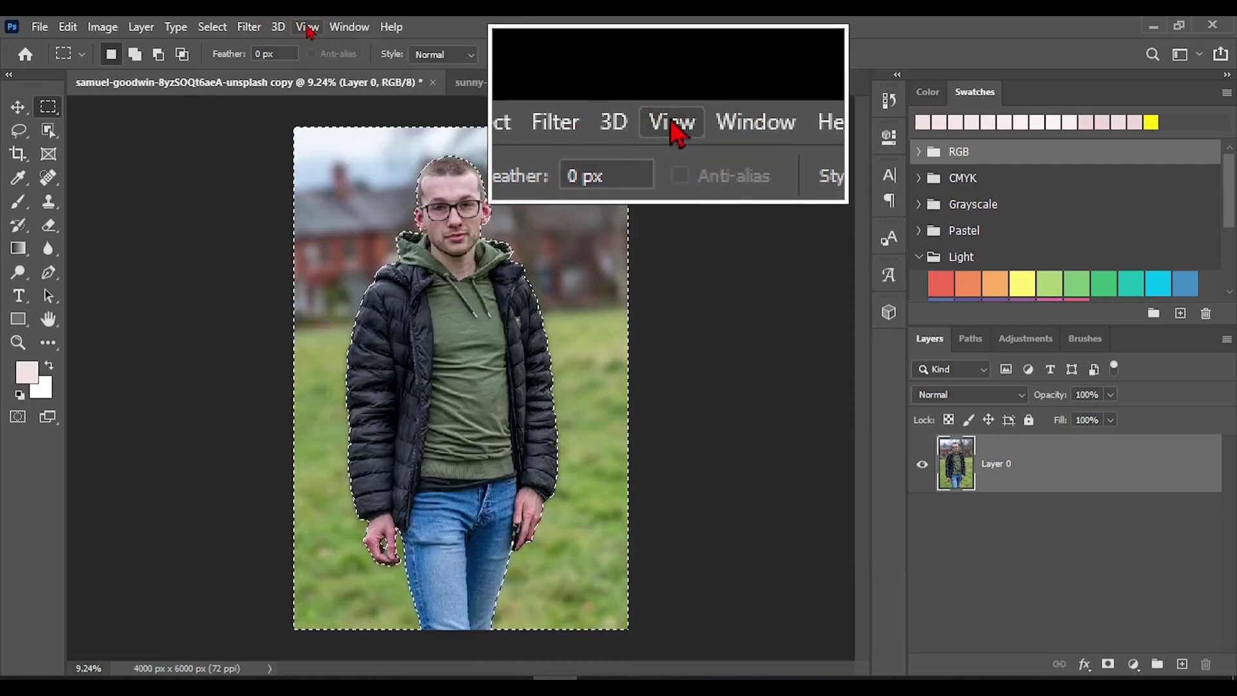
Step: Show the Character panel in the workspace
left_click(359, 32)
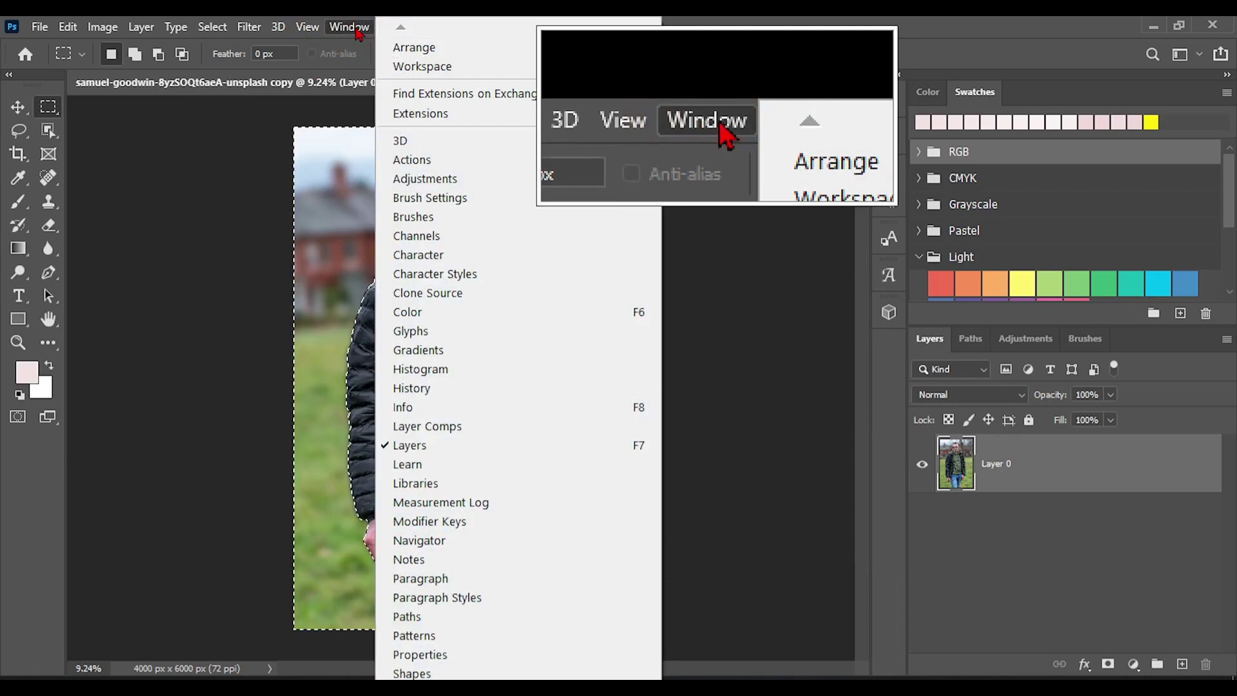
left_click(356, 32)
left_click(347, 31)
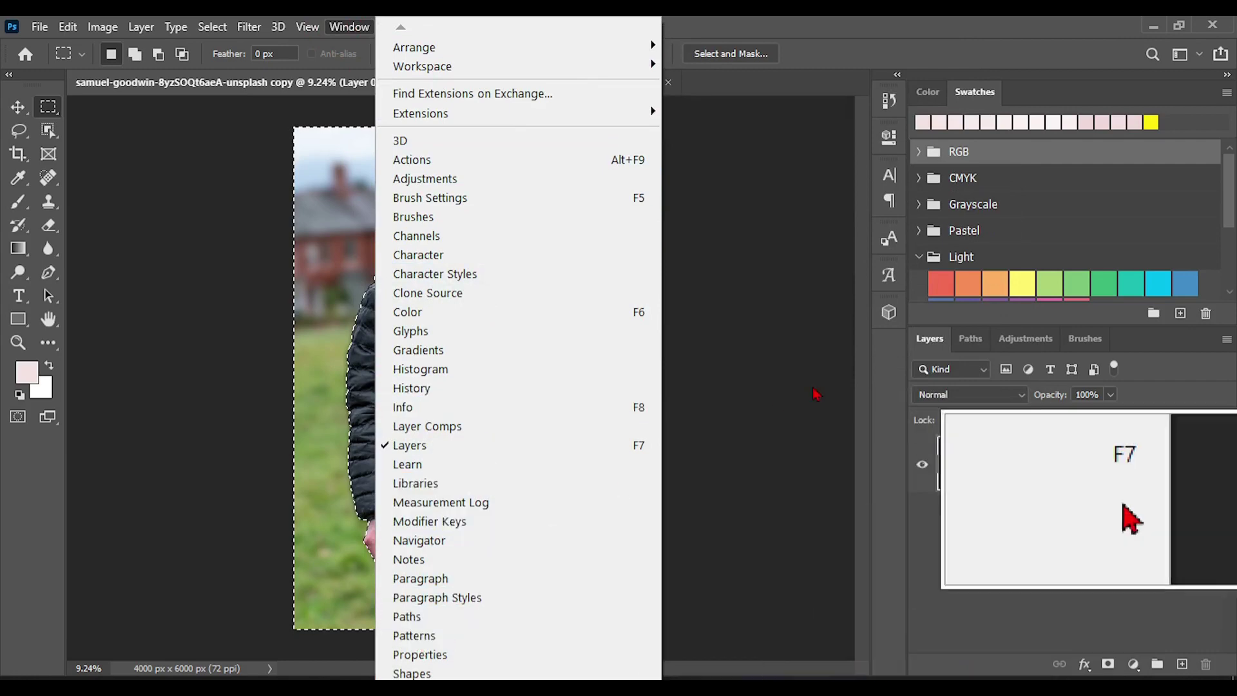
left_click(418, 256)
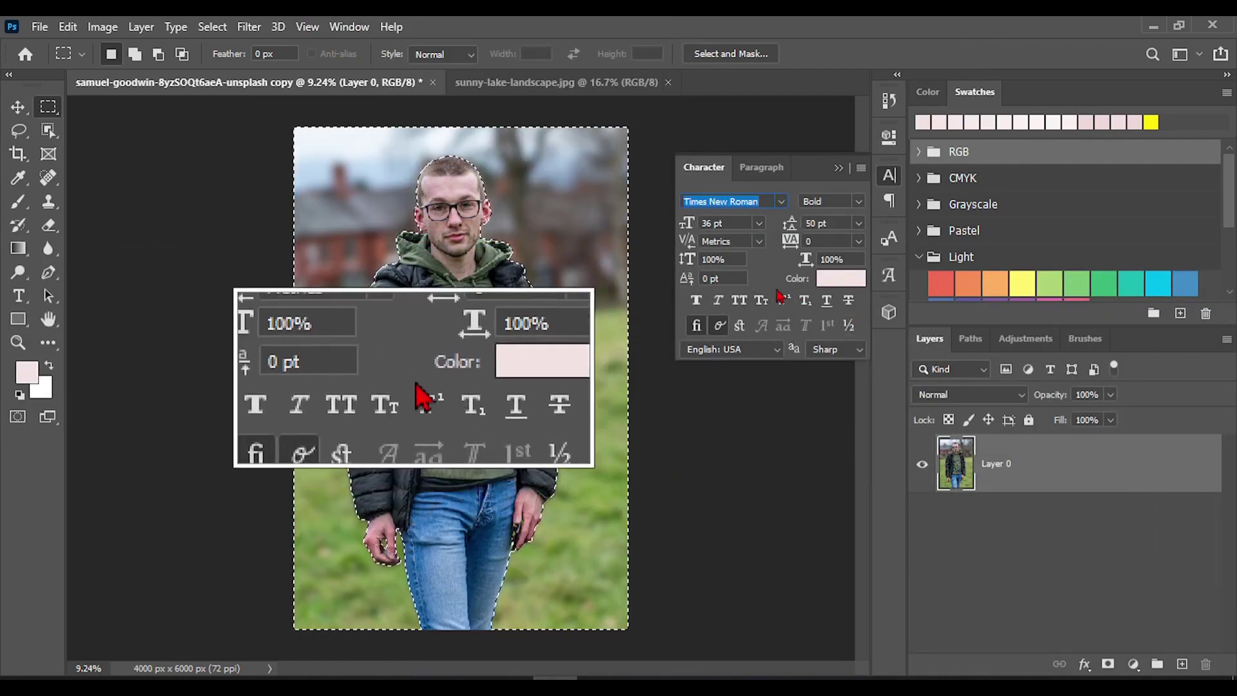
left_click(350, 26)
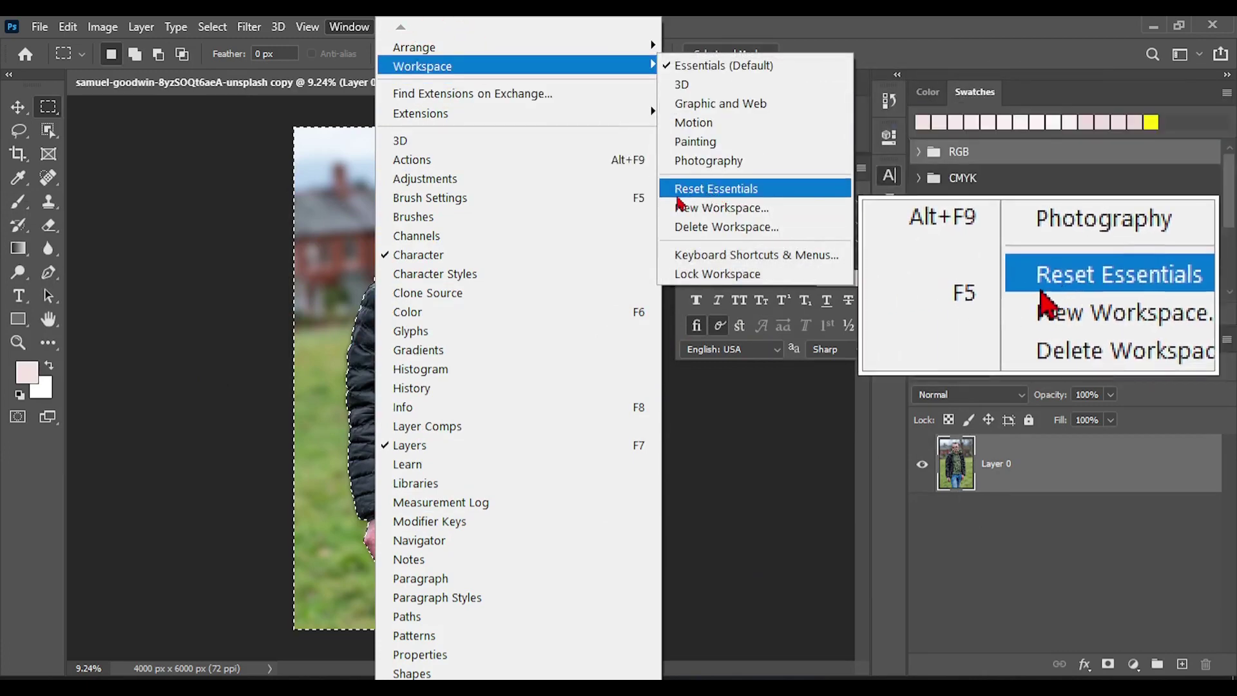
left_click(717, 189)
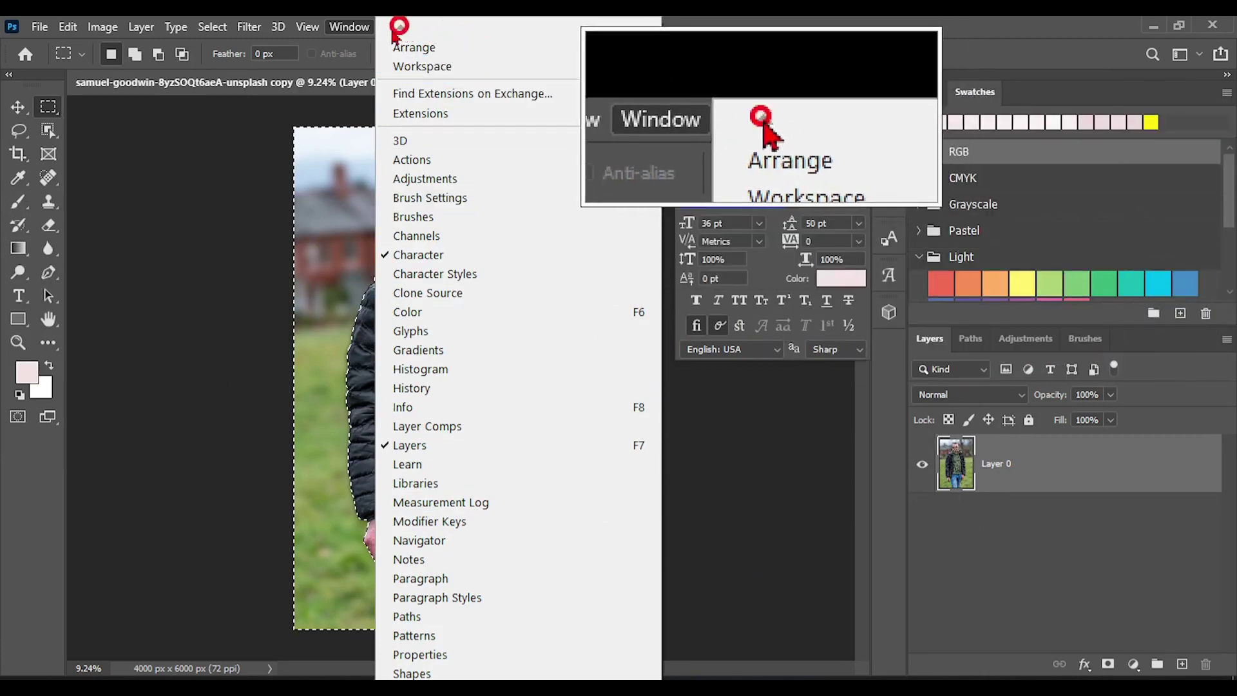
key("Escape")
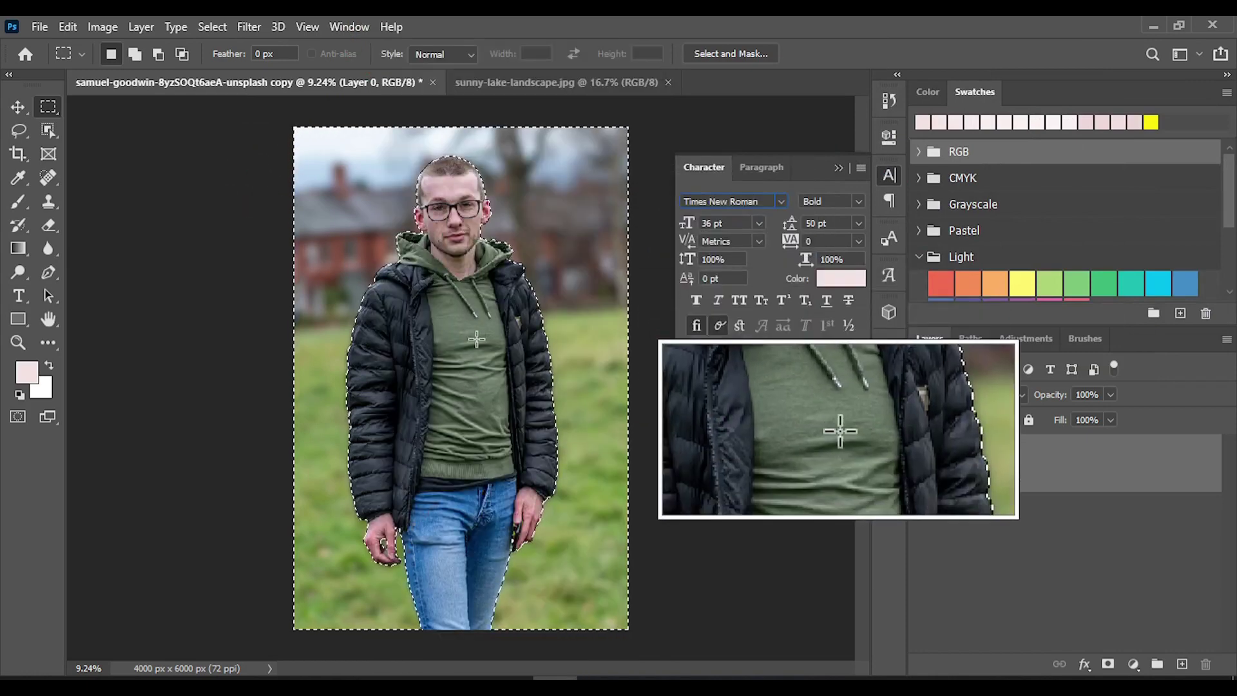